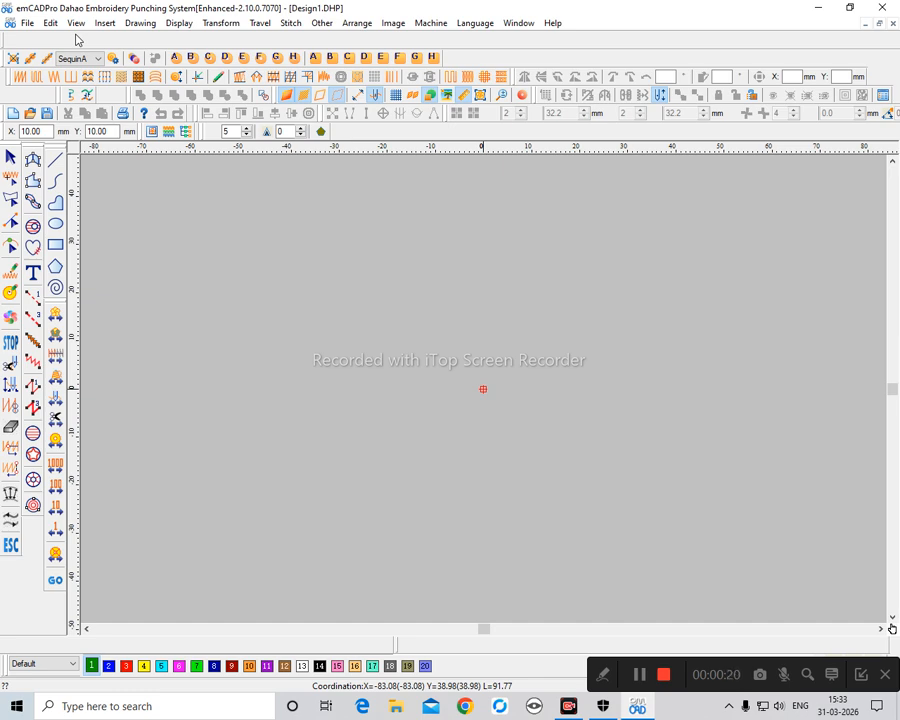
Step: Create a new blank embroidery design
left_click(27, 23)
left_click(48, 39)
left_click(22, 23)
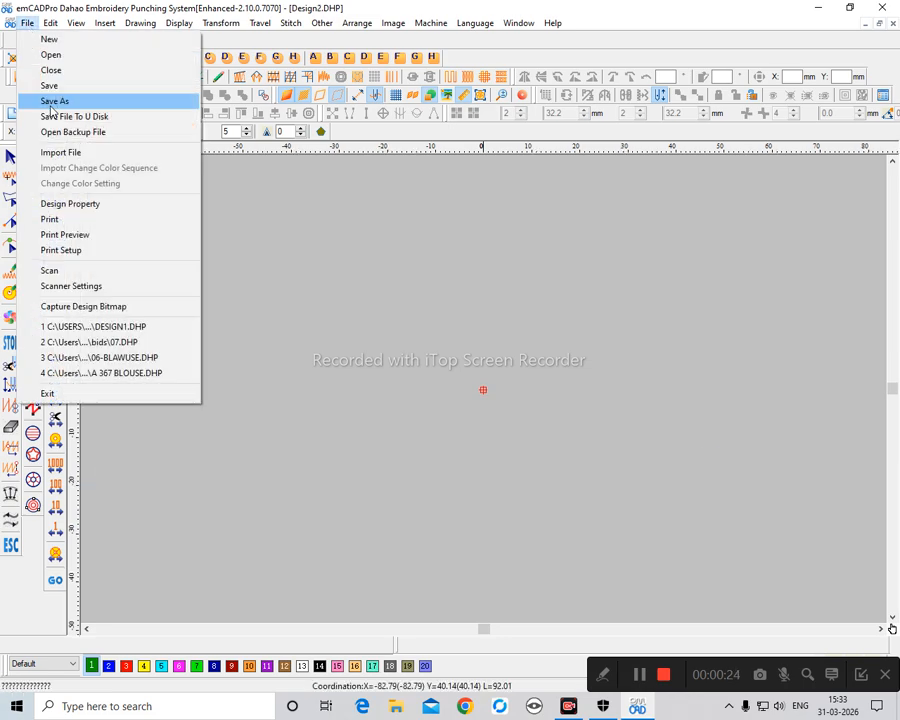
left_click(269, 230)
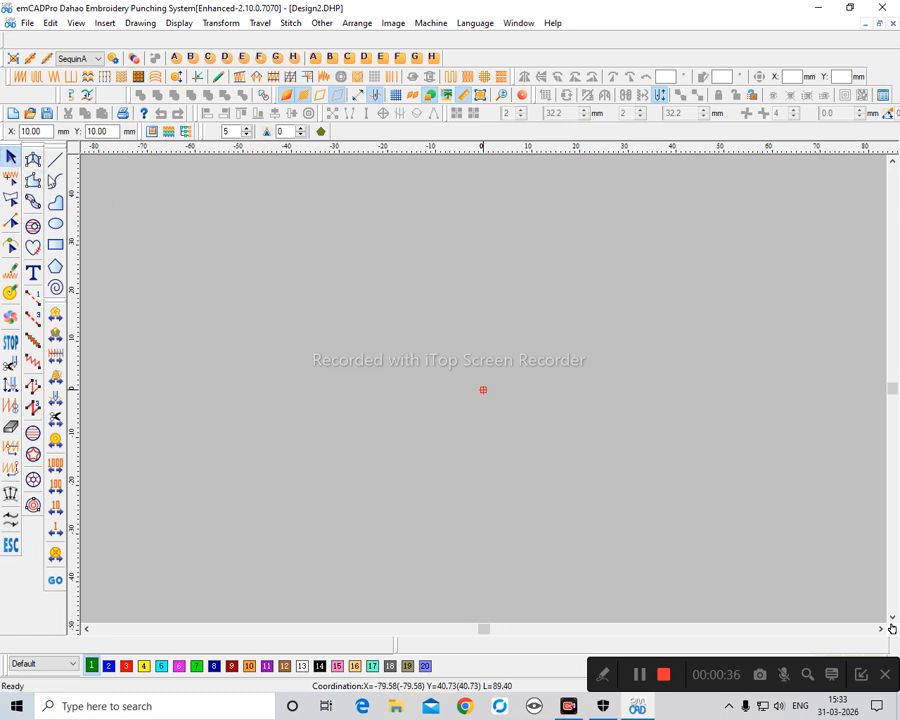
Step: Draw a slanted straight line in the upper part of the canvas with the Line tool
left_click(56, 161)
left_click(224, 364)
left_click(365, 298)
left_click(445, 352)
right_click(228, 193)
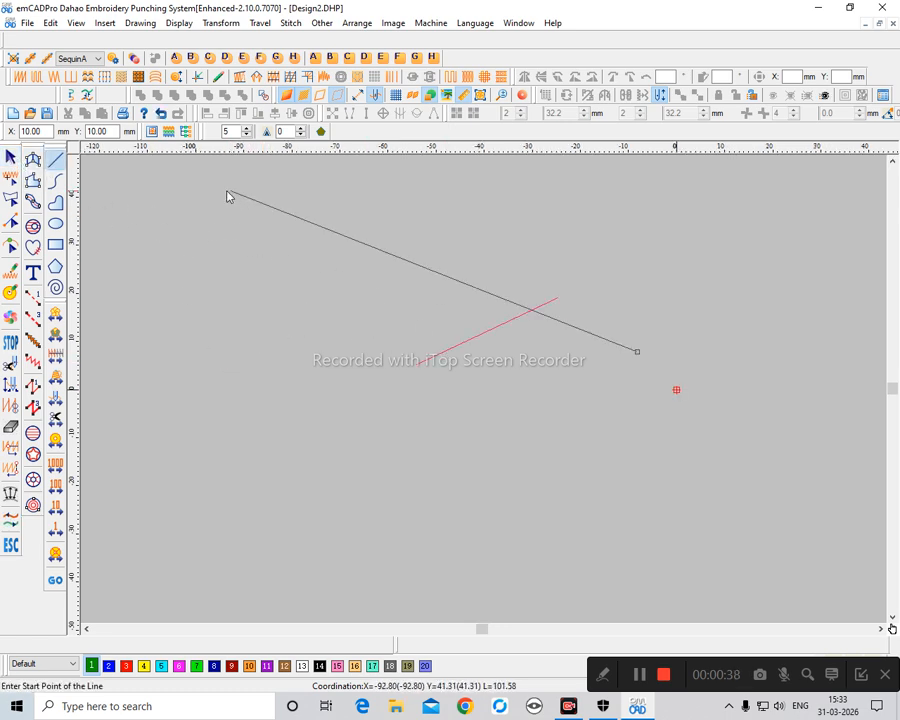
Step: Select the straight line, move it left and delete it
left_click(9, 158)
left_click(510, 323)
left_click_drag(510, 328, 308, 340)
key("Delete")
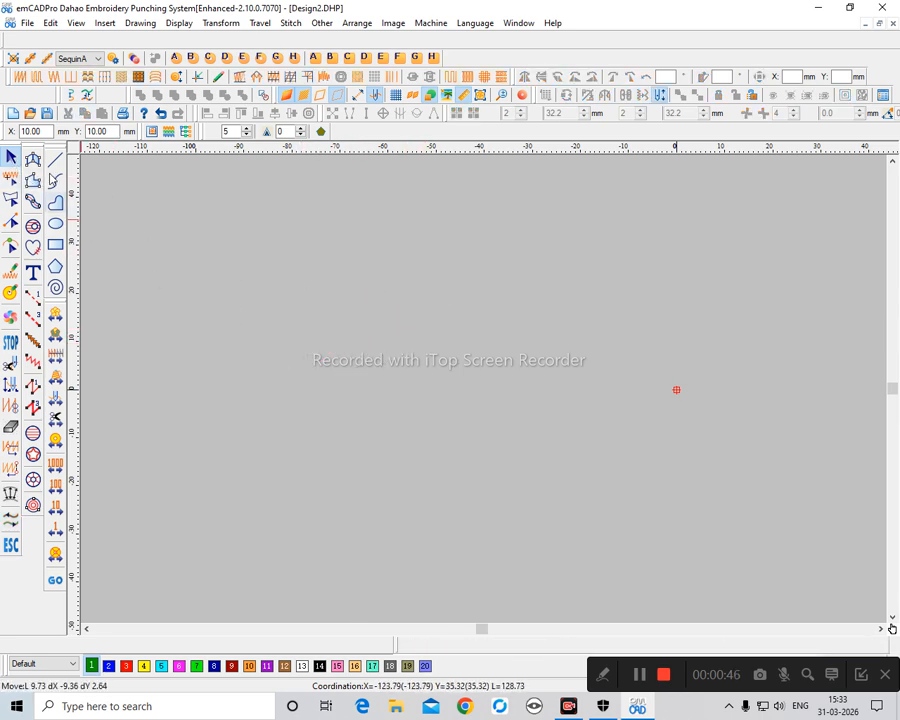
Step: Draw a satin-stitched leaf about 29 mm wide and 53 mm high by placing paired points on alternating sides
left_click(33, 160)
left_click(392, 447)
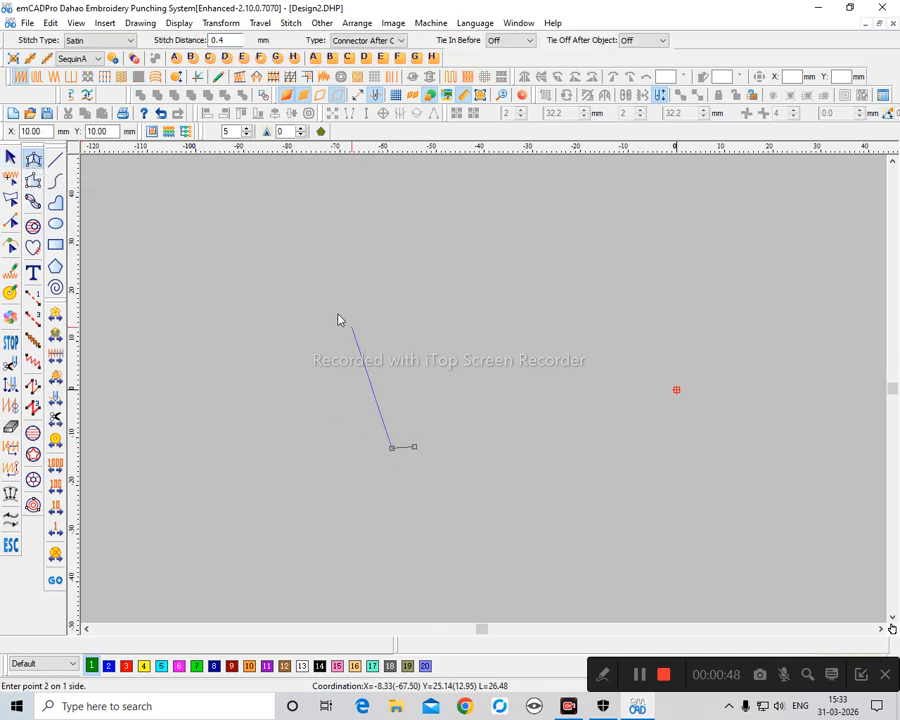
left_click(332, 310)
left_click(470, 298)
left_click(391, 195)
left_click(398, 192)
key("Return")
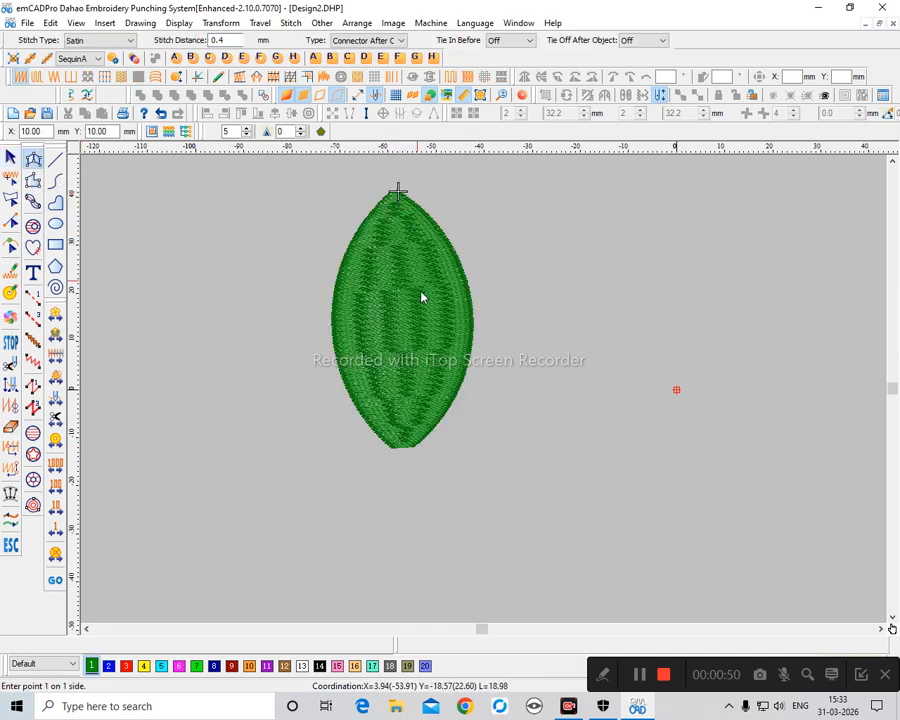
key("Escape")
Step: Move the satin leaf to the left, nudge it a little further and delete it
left_click_drag(431, 294, 285, 342)
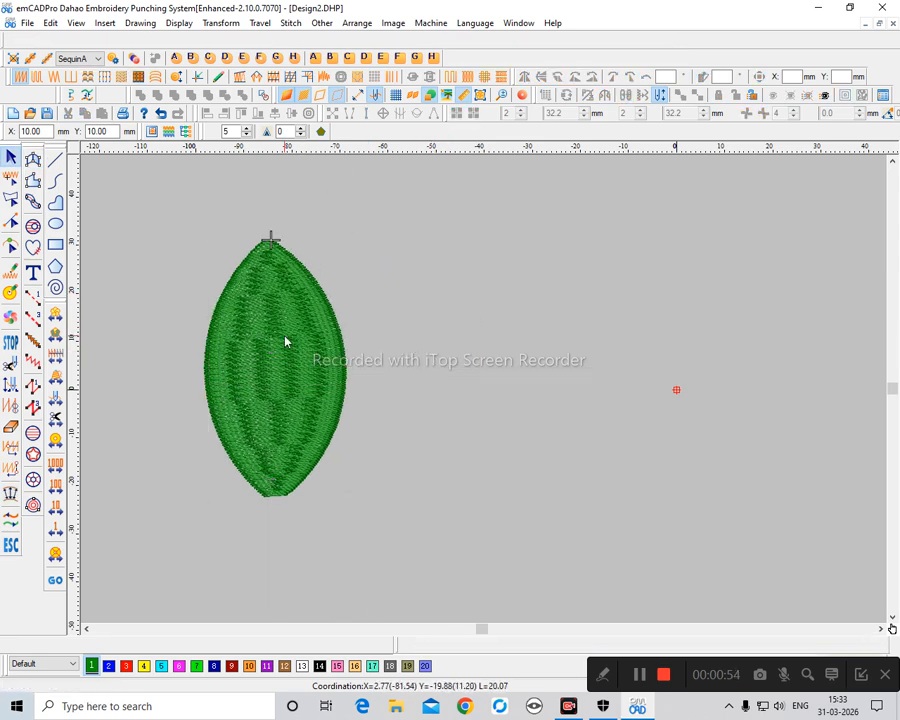
left_click(315, 367)
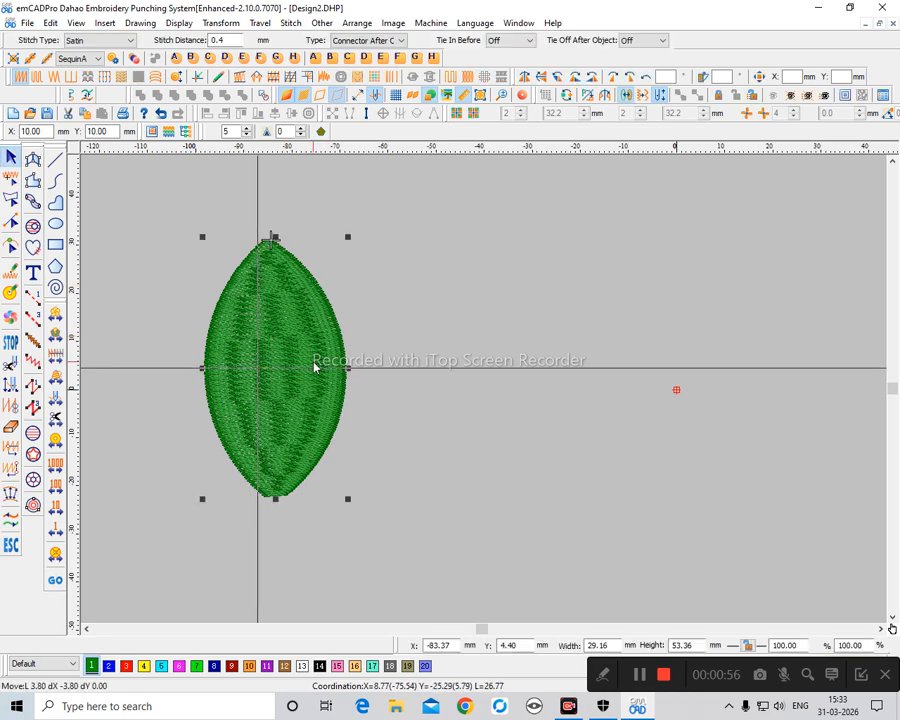
key("Left")
key("Left")
key("Left")
key("Left")
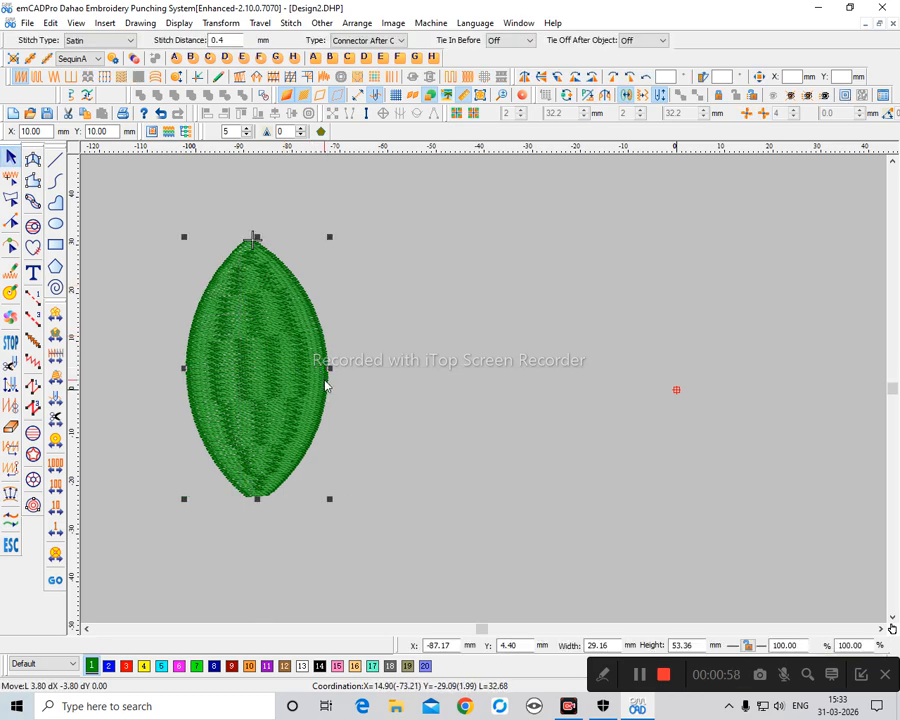
left_click(337, 392)
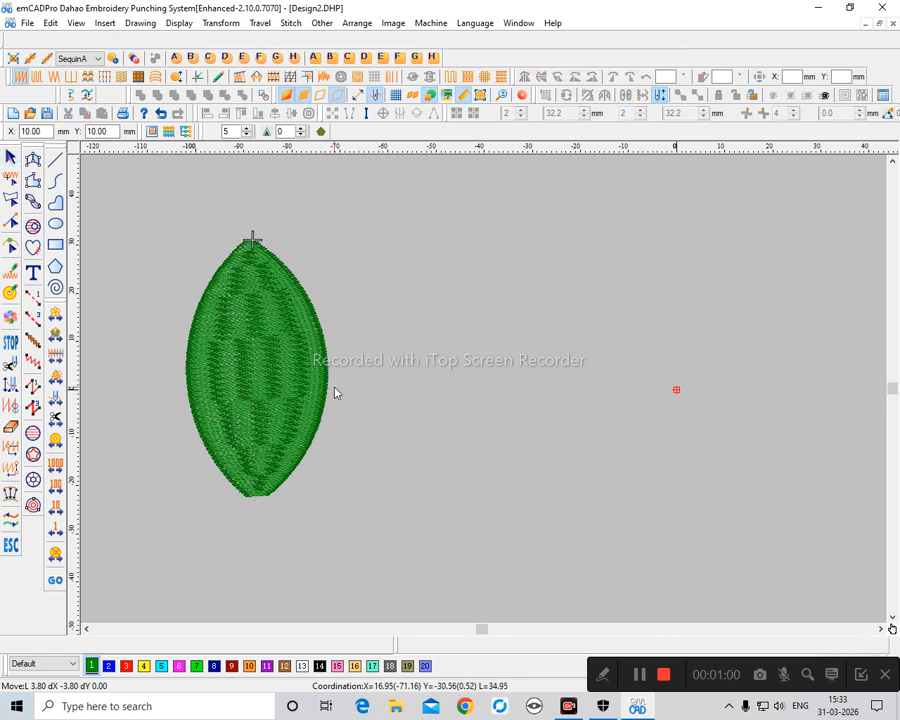
left_click(281, 325)
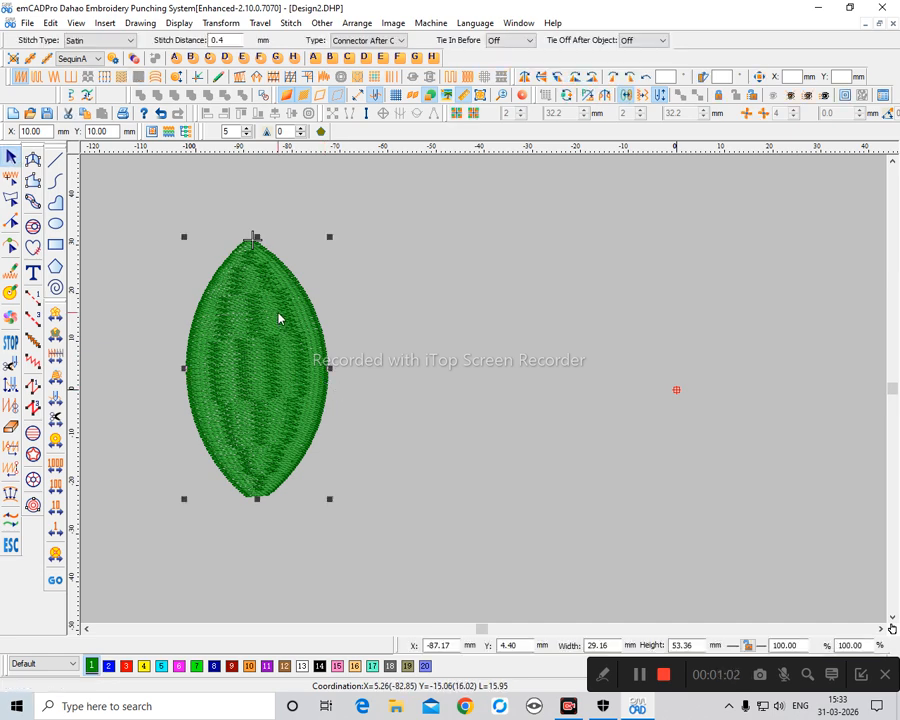
key("Delete")
Step: Digitize a new satin leaf about 23 mm wide and 45 mm high by placing paired points on alternating sides
left_click(33, 158)
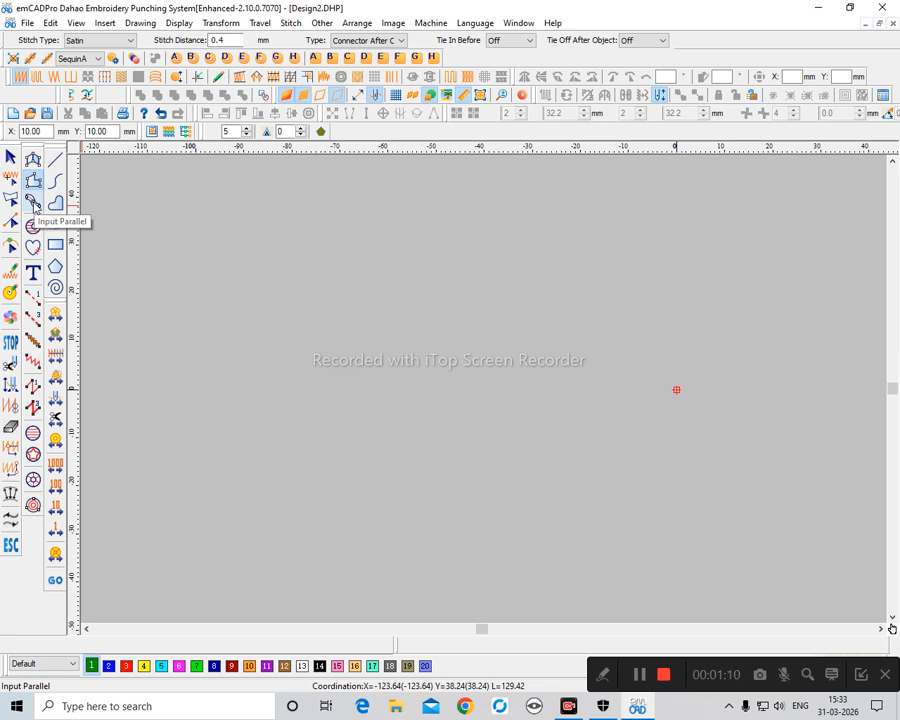
left_click(33, 226)
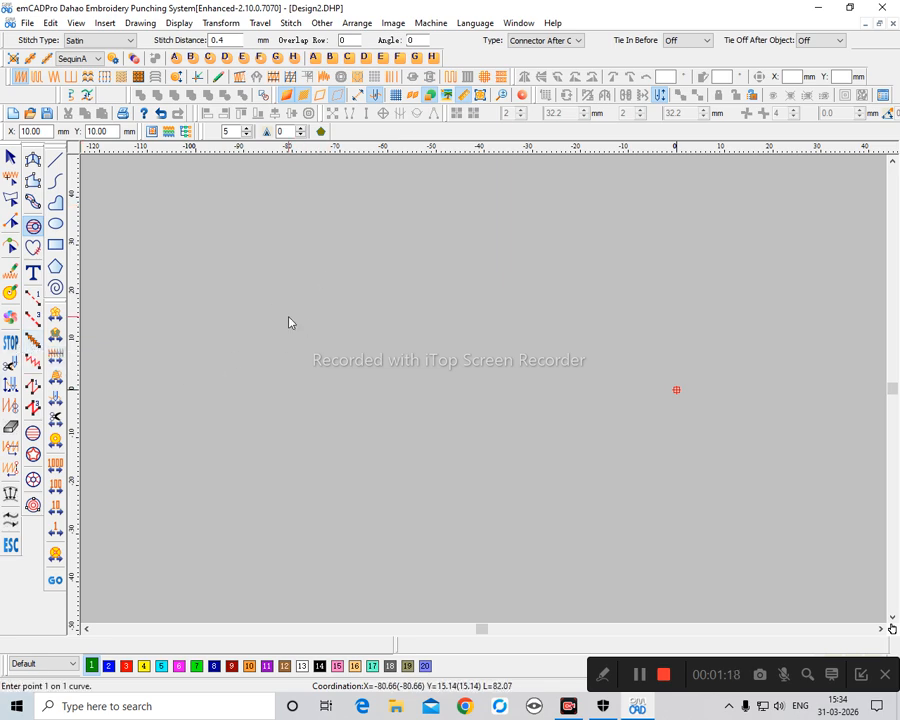
left_click(33, 158)
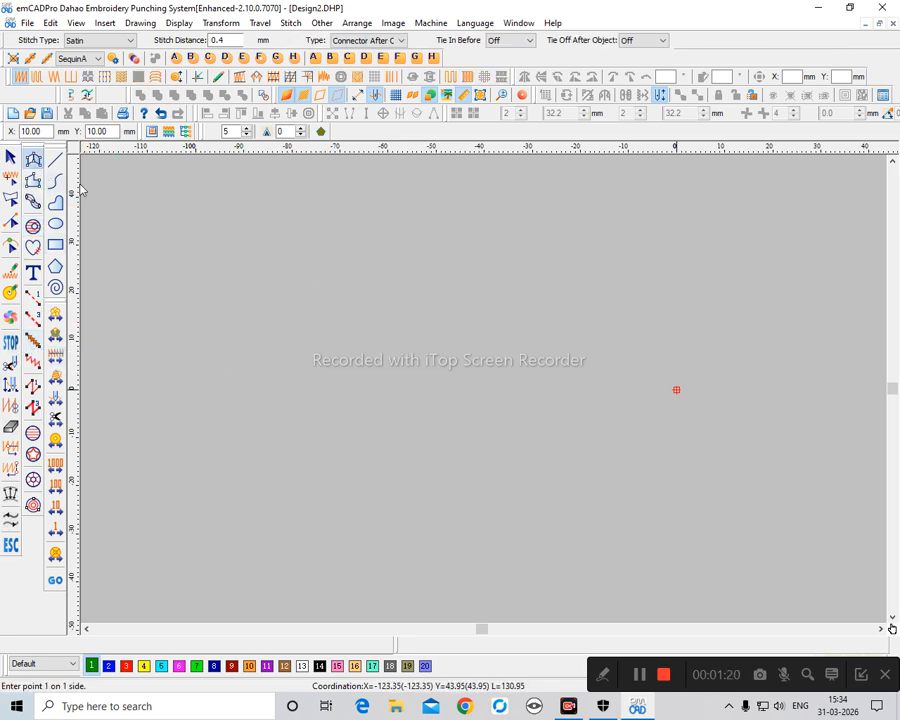
left_click(305, 451)
left_click(270, 342)
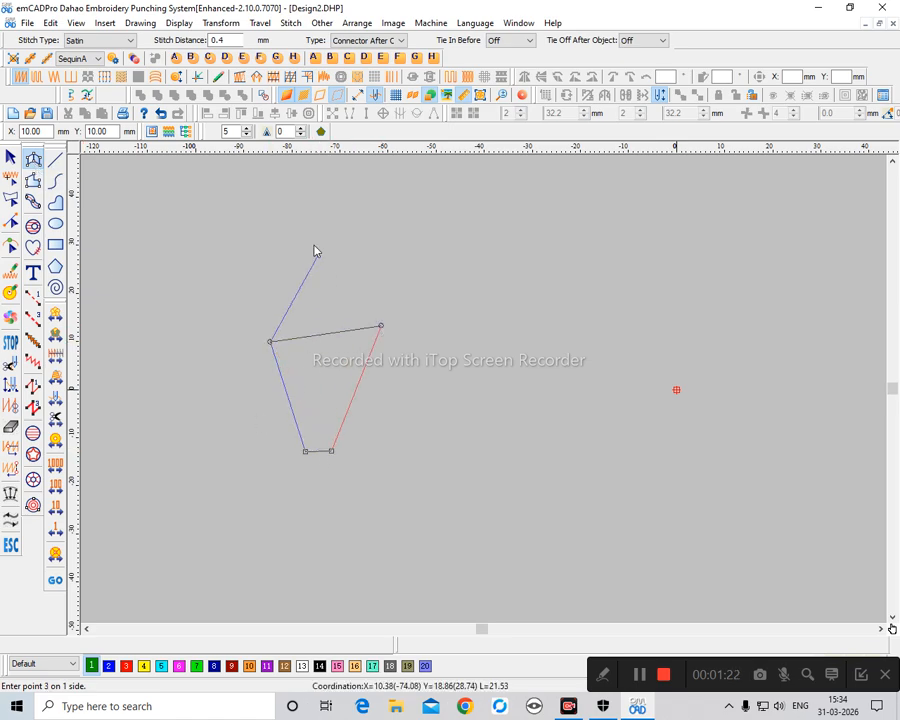
left_click(309, 237)
right_click(332, 238)
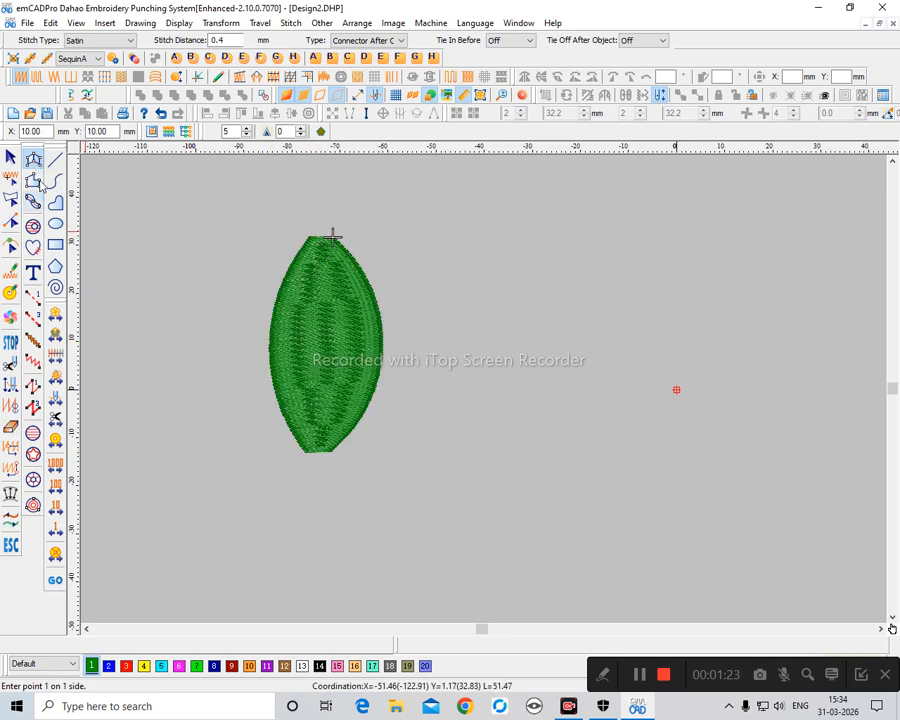
Step: Digitize a second satin leaf about 23 by 47 mm to the right, tracing one complete side before the other
left_click(520, 466)
left_click(468, 368)
left_click(530, 243)
right_click(556, 315)
left_click(539, 469)
left_click(576, 334)
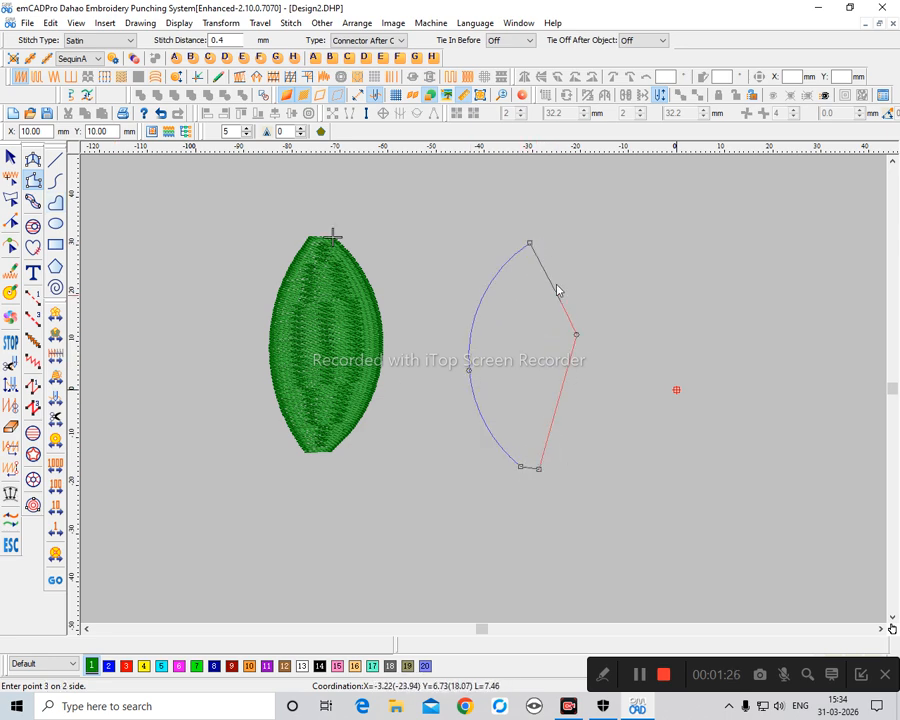
left_click(538, 248)
right_click(539, 247)
Step: Draw a curved 0.80 mm wide satin line below the two leaves with Input Parallel
key("c")
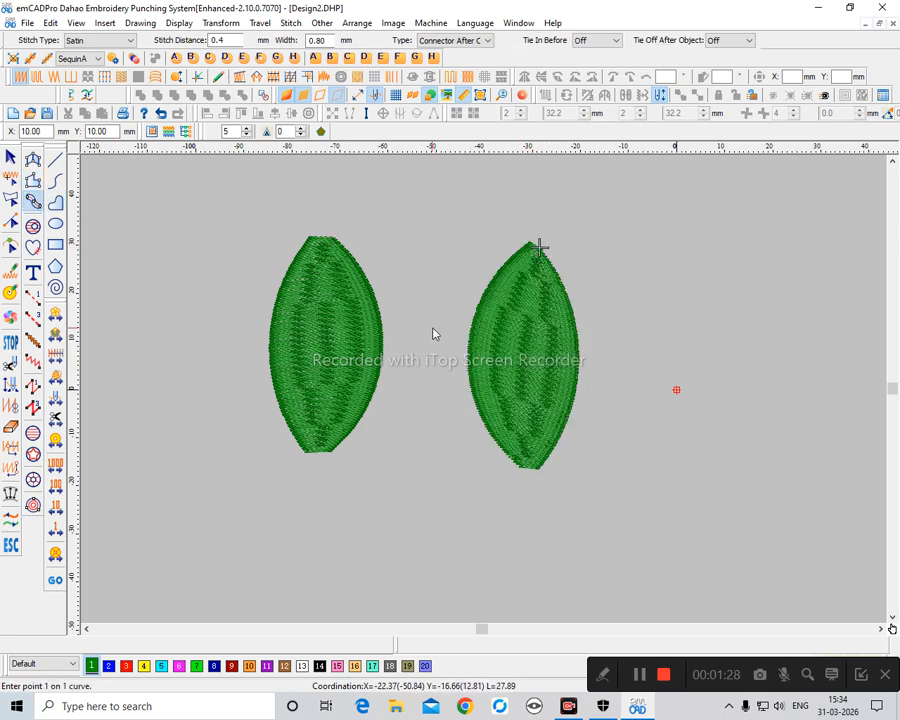
scroll(432, 330, "down", 3)
left_click(210, 418)
left_click(438, 410)
left_click(618, 484)
right_click(619, 489)
scroll(424, 404, "down", 3)
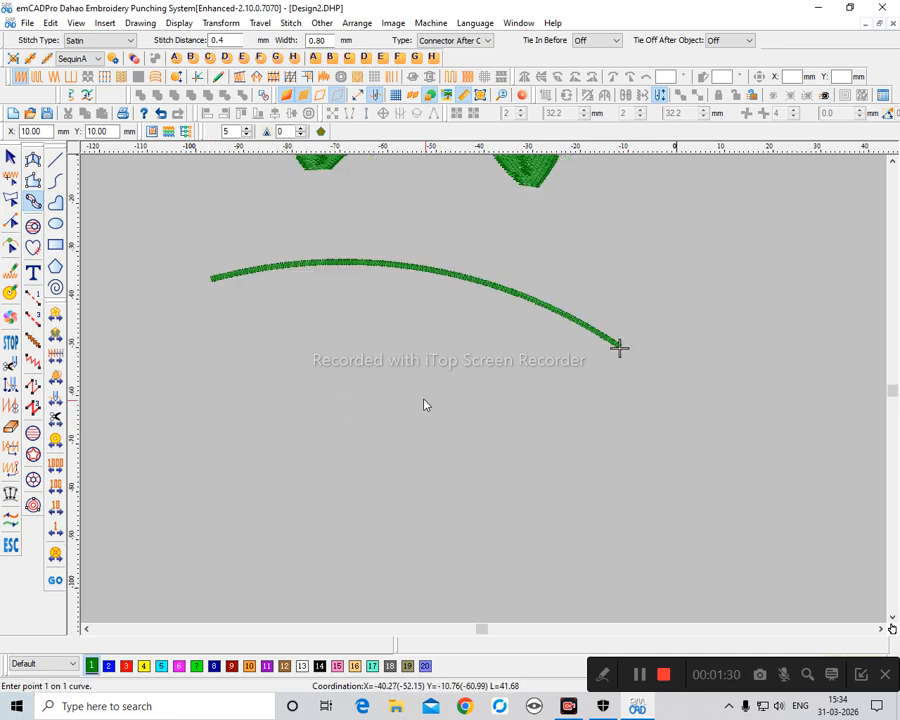
Step: Digitize a closed-outline satin leaf about 20 mm wide and 38 mm high below the curved line, with stitch angle 0
left_click(33, 225)
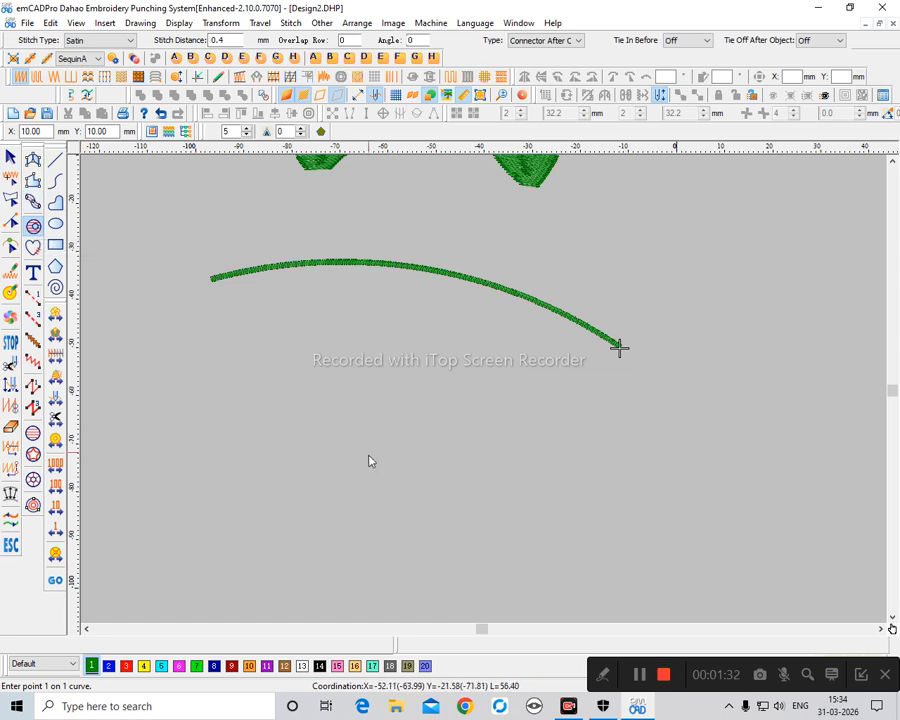
left_click(371, 483)
left_click(318, 397)
left_click(371, 303)
right_click(410, 364)
key("Return")
key("Return")
key("Return")
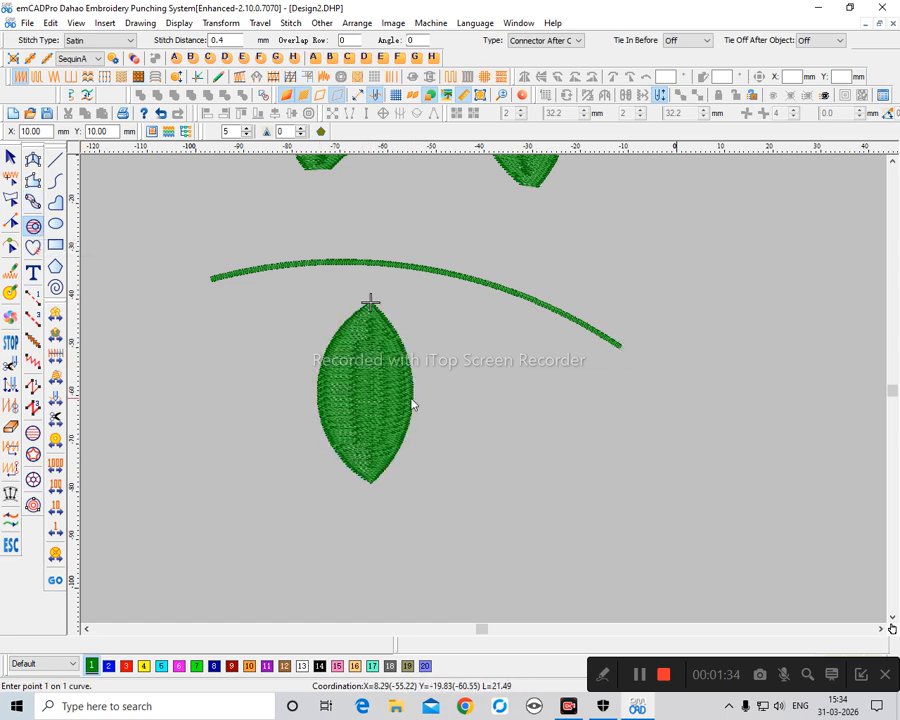
key("Escape")
Step: Select the leaf below the curved line and examine its stitch direction up close
left_click(382, 360)
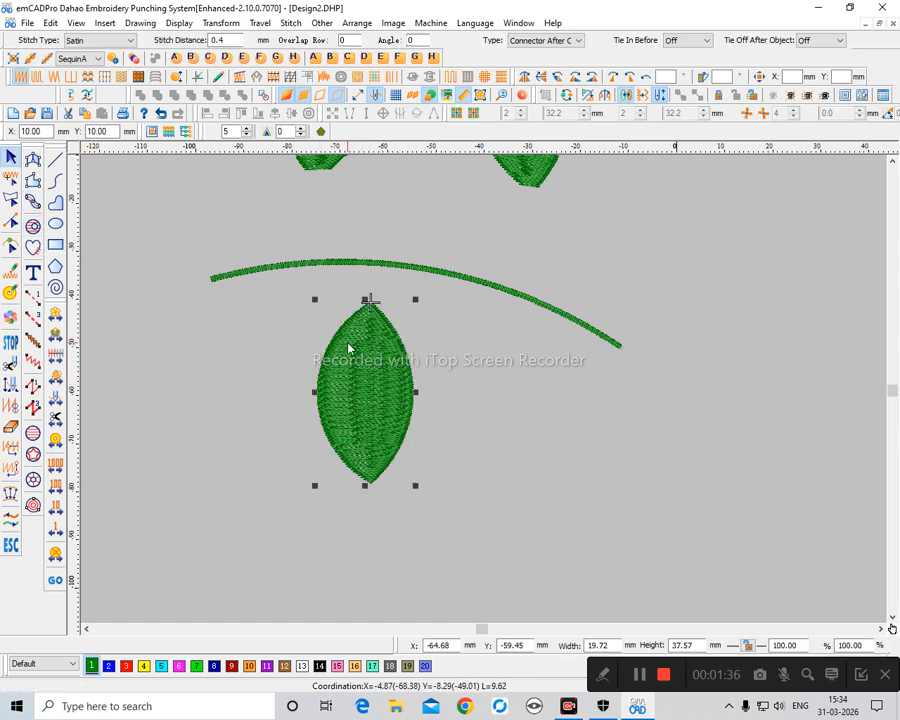
scroll(384, 400, "up", 1)
scroll(502, 486, "down", 1)
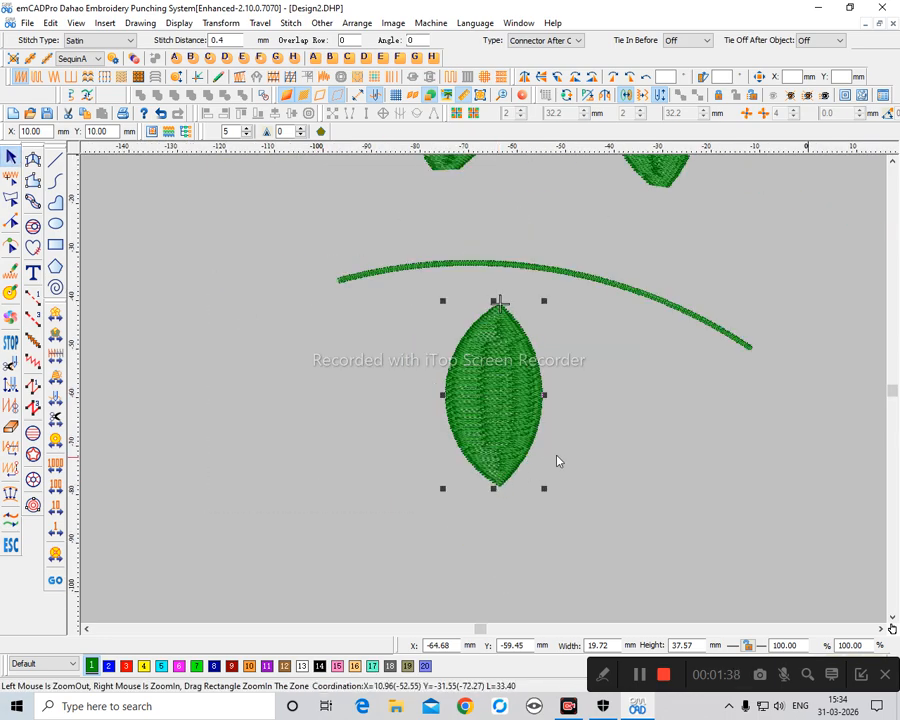
scroll(558, 461, "up", 1)
scroll(494, 440, "down", 1)
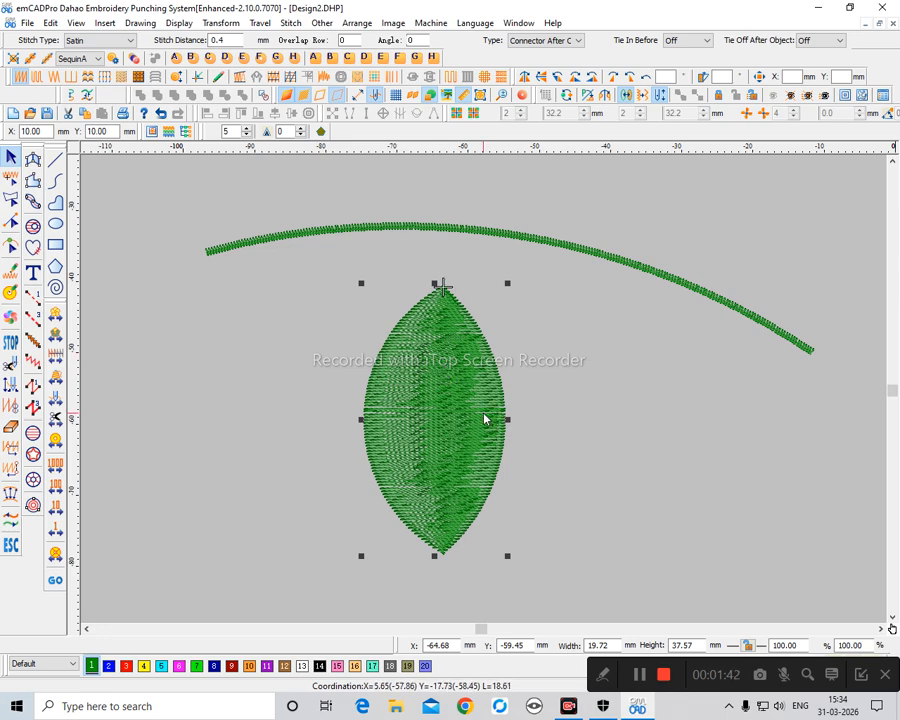
scroll(482, 413, "up", 1)
scroll(479, 428, "down", 1)
scroll(479, 426, "up", 1)
left_click(551, 444)
Step: Select the upper-left leaf and examine its satin stitches up close
scroll(490, 413, "up", 1, "ctrl")
scroll(480, 408, "down", 2, "ctrl")
key("z")
left_click_drag(370, 177, 526, 391)
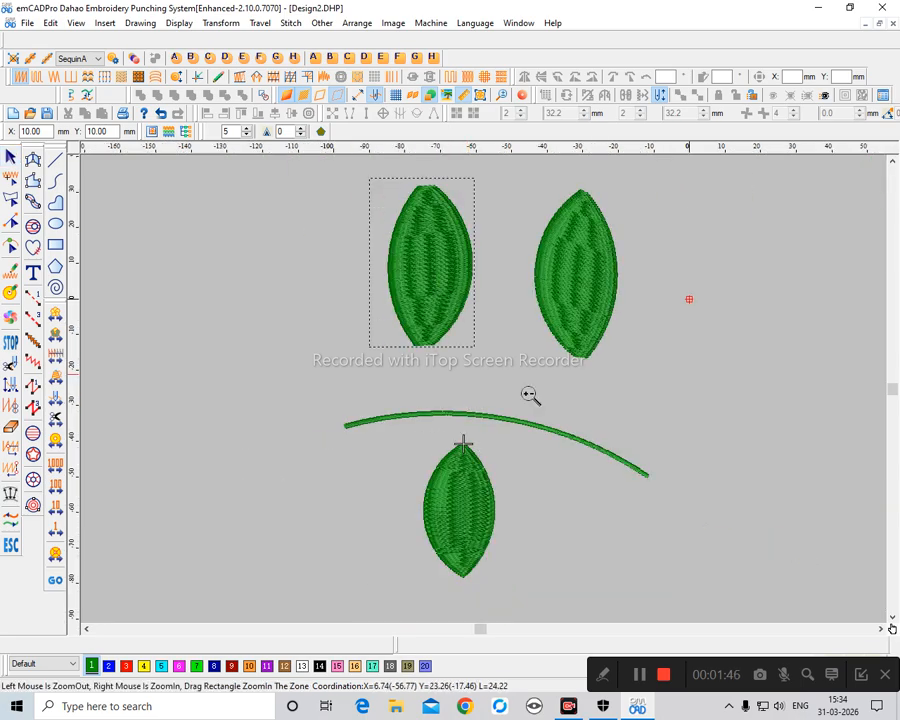
scroll(521, 370, "up", 1)
scroll(514, 395, "down", 1, "ctrl")
left_click(510, 405)
key("z")
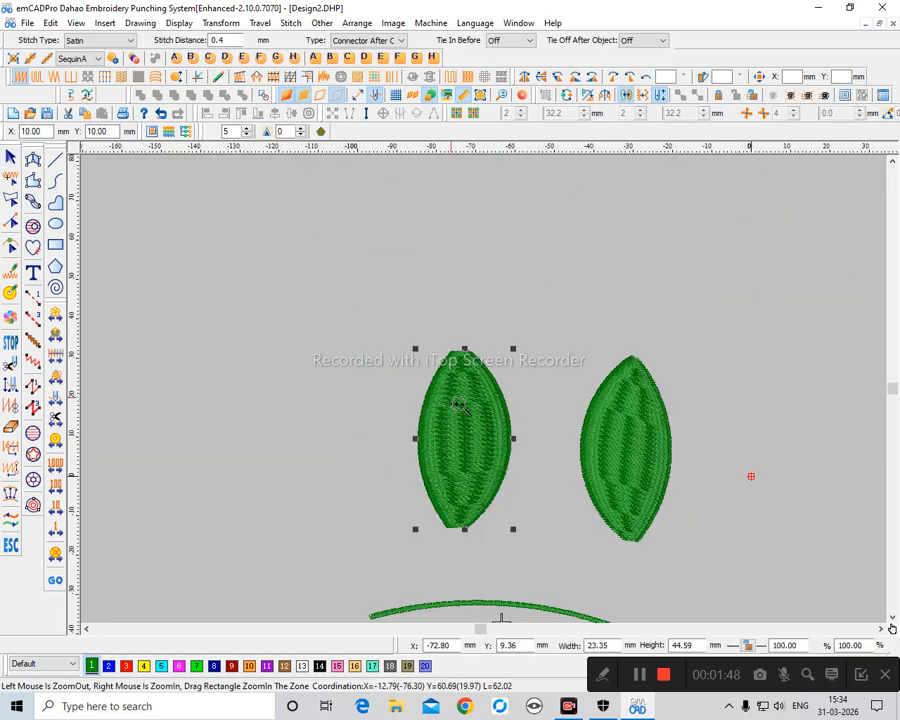
left_click_drag(449, 402, 517, 470)
scroll(530, 438, "down", 2, "ctrl")
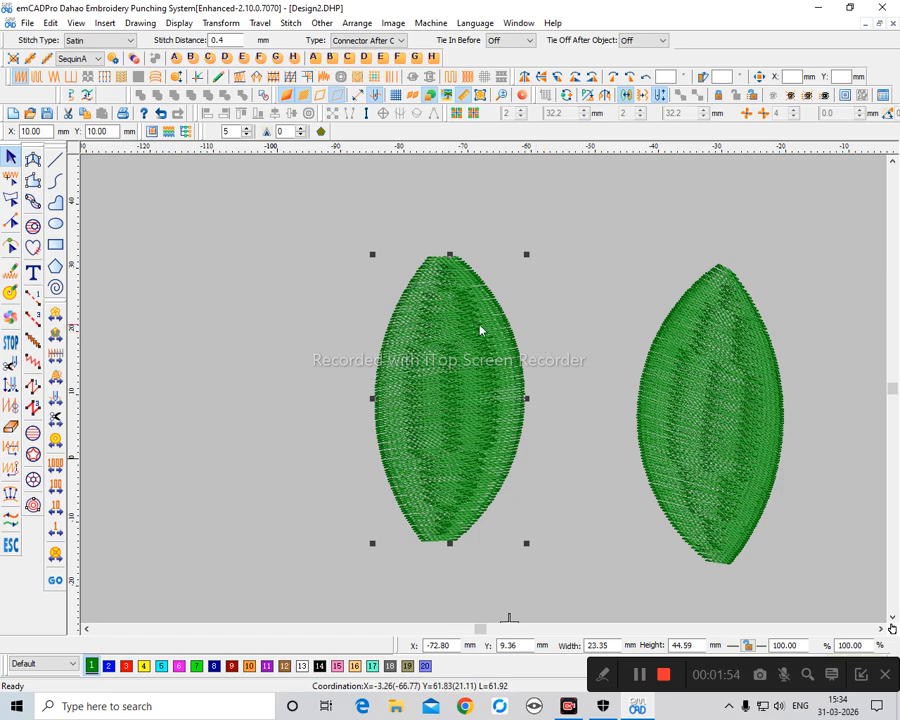
scroll(486, 372, "up", 1, "ctrl")
scroll(510, 402, "down", 2, "ctrl")
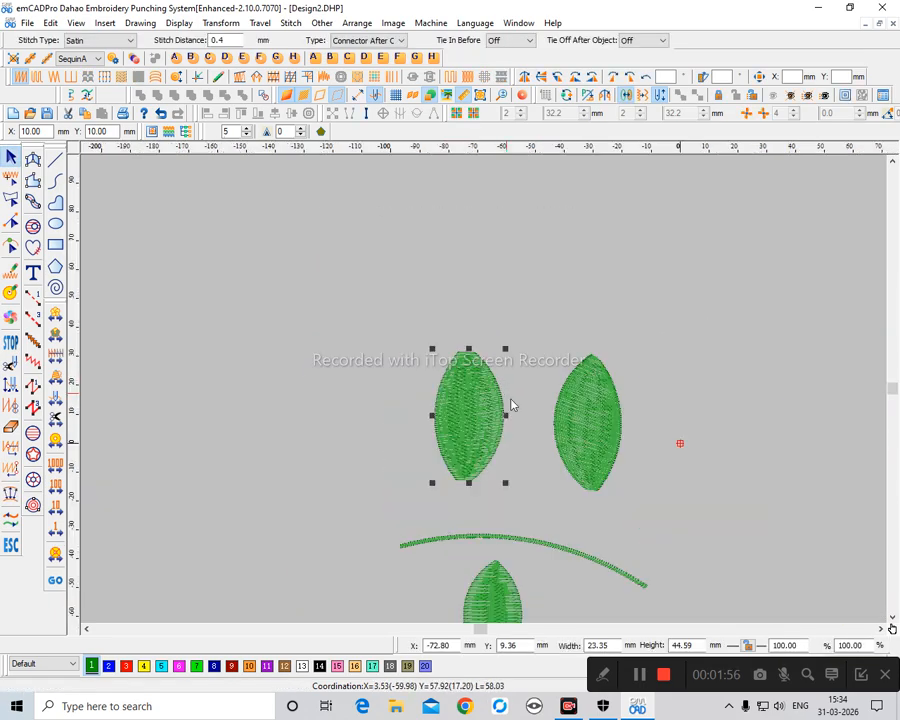
Step: Reshape the upper-left leaf by adding three slanted stitch-angle lines across it
scroll(541, 456, "down", 1)
key("h")
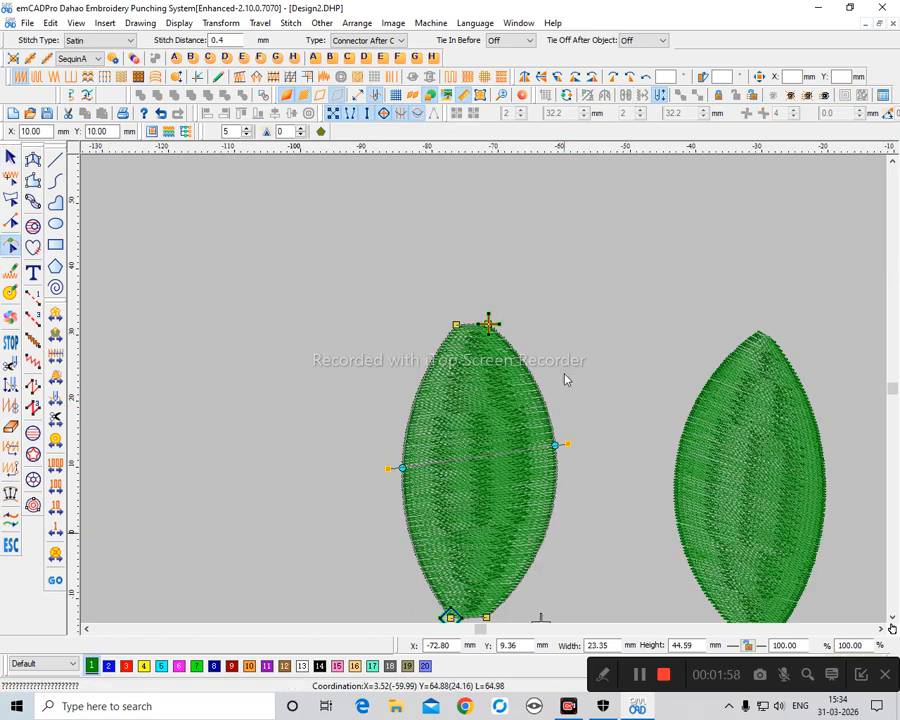
left_click_drag(564, 373, 362, 420)
scroll(334, 398, "down", 3)
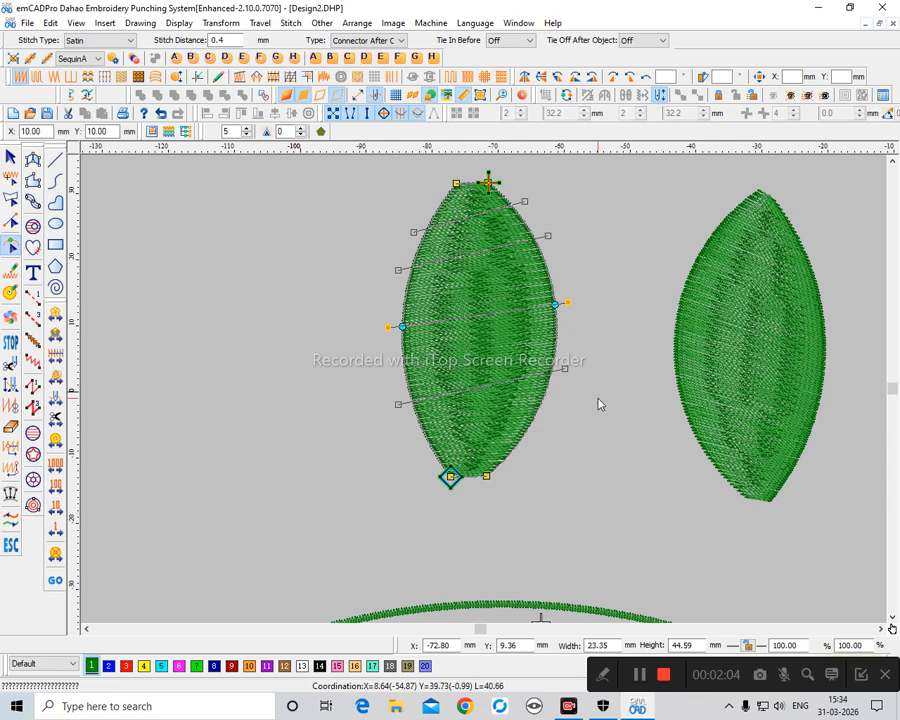
scroll(362, 219, "up", 5)
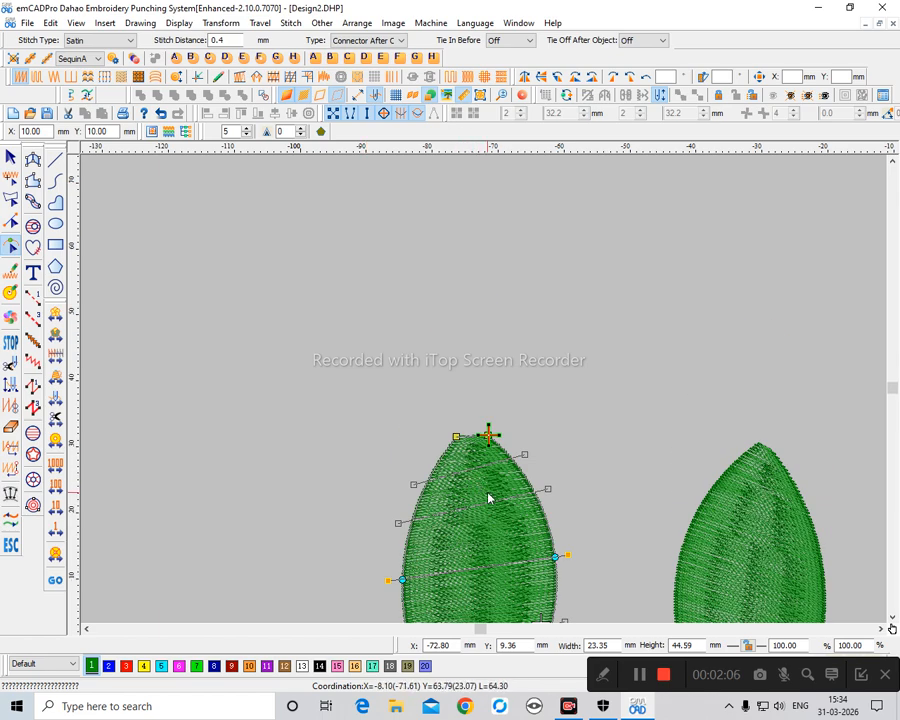
scroll(488, 492, "down", 3)
key("Escape")
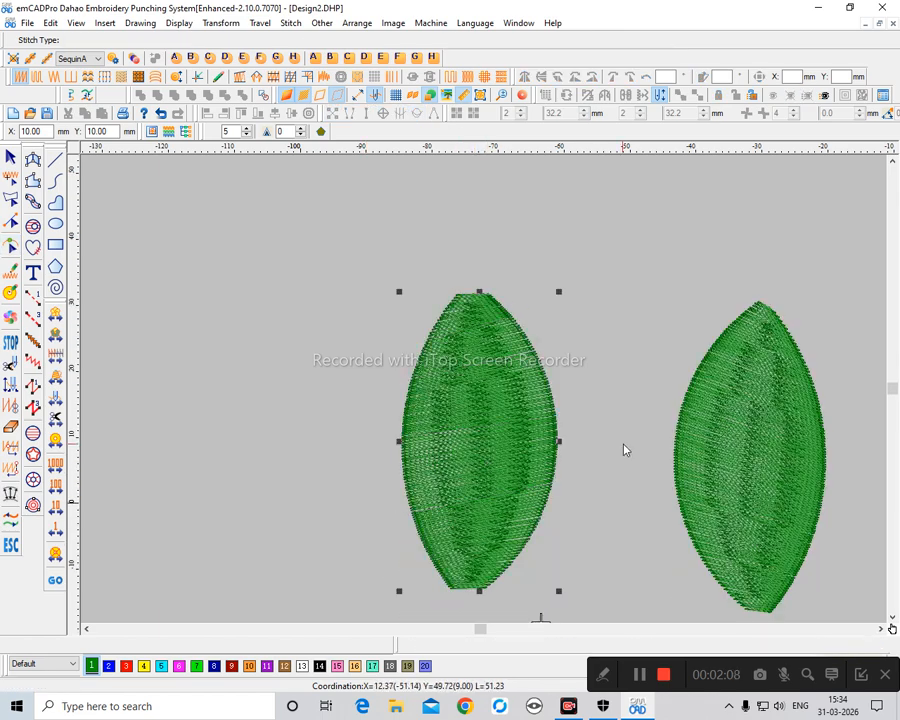
Step: Reshape the upper-right leaf by adding stitch-angle lines across it, including a nearly horizontal one through its middle
left_click(680, 440)
key("shift+z")
key("z")
left_click_drag(598, 334, 652, 482)
key("h")
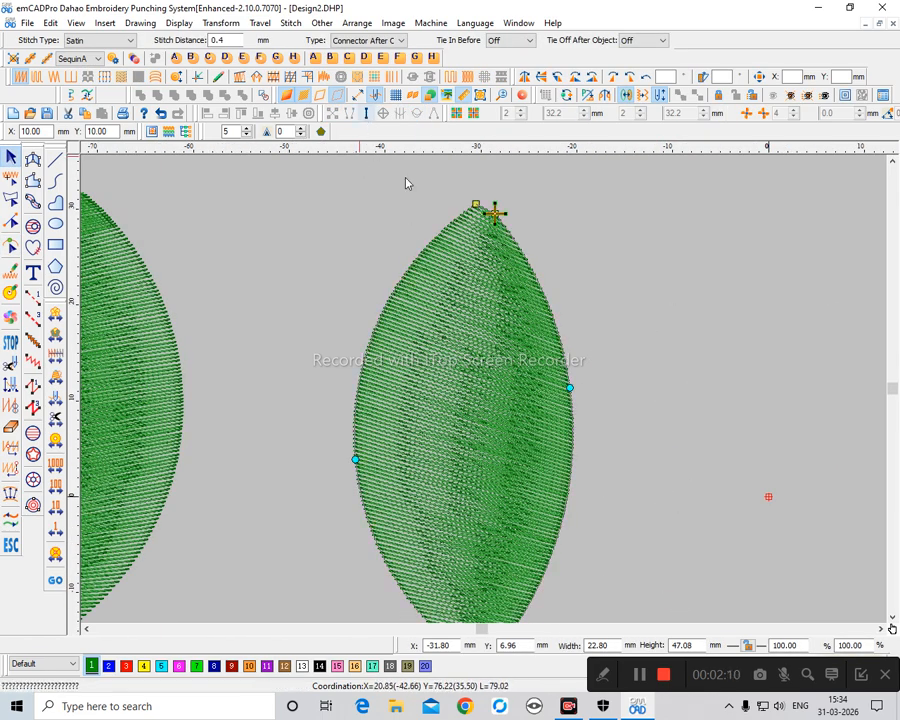
scroll(533, 426, "down", 3)
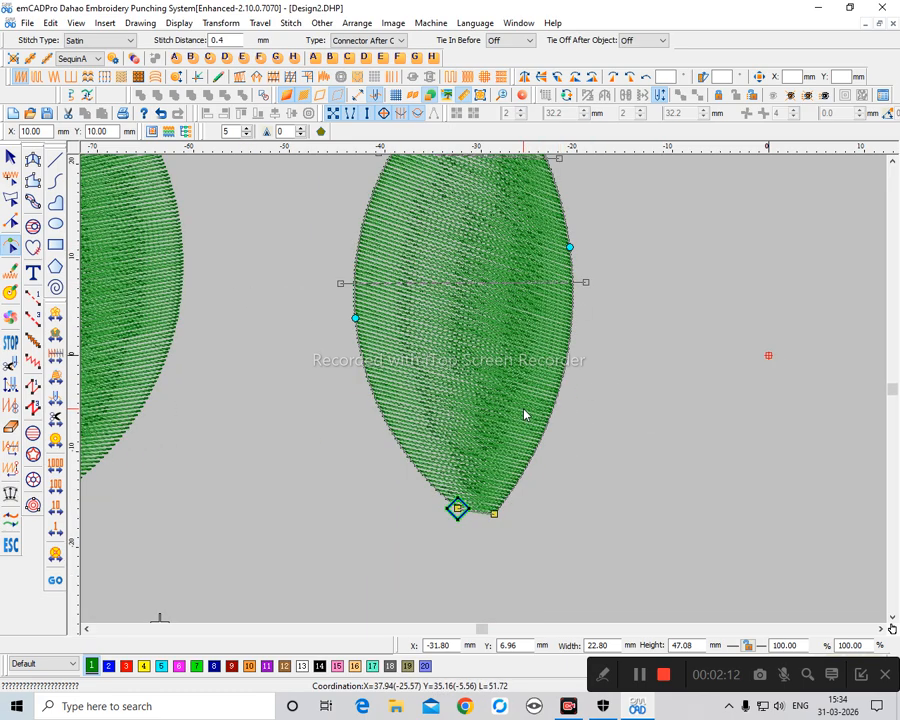
key("Return")
key("shift+z")
key("shift+z")
scroll(390, 420, "down", 3)
key("Escape")
key("Escape")
Step: Tilt the stitch-angle line of the leaf below the curved line so its satin stitches slant upward to the right
left_click(413, 395)
key("z")
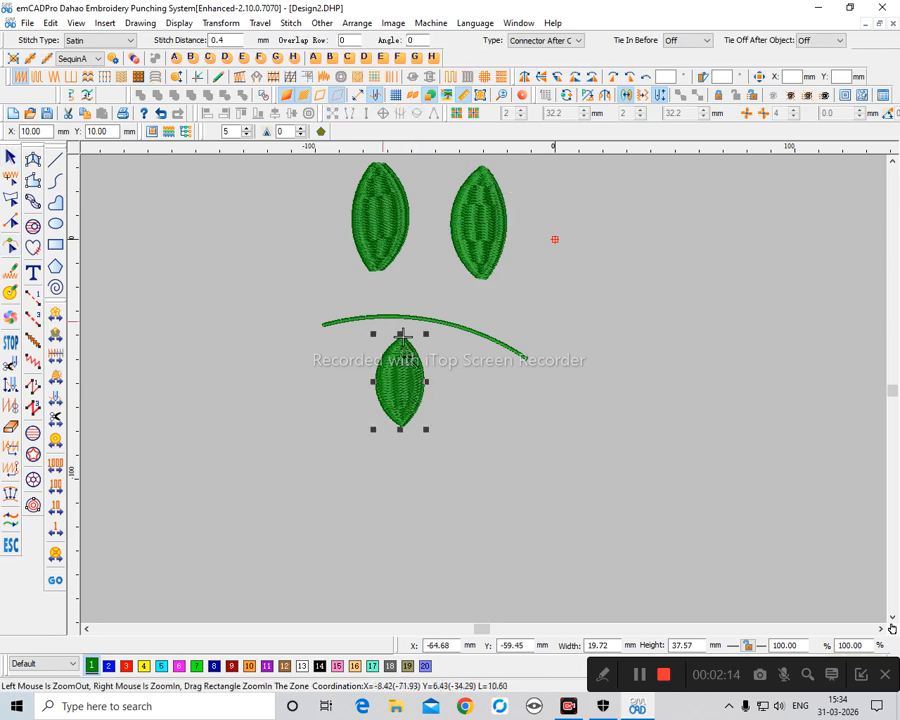
left_click_drag(382, 322, 448, 456)
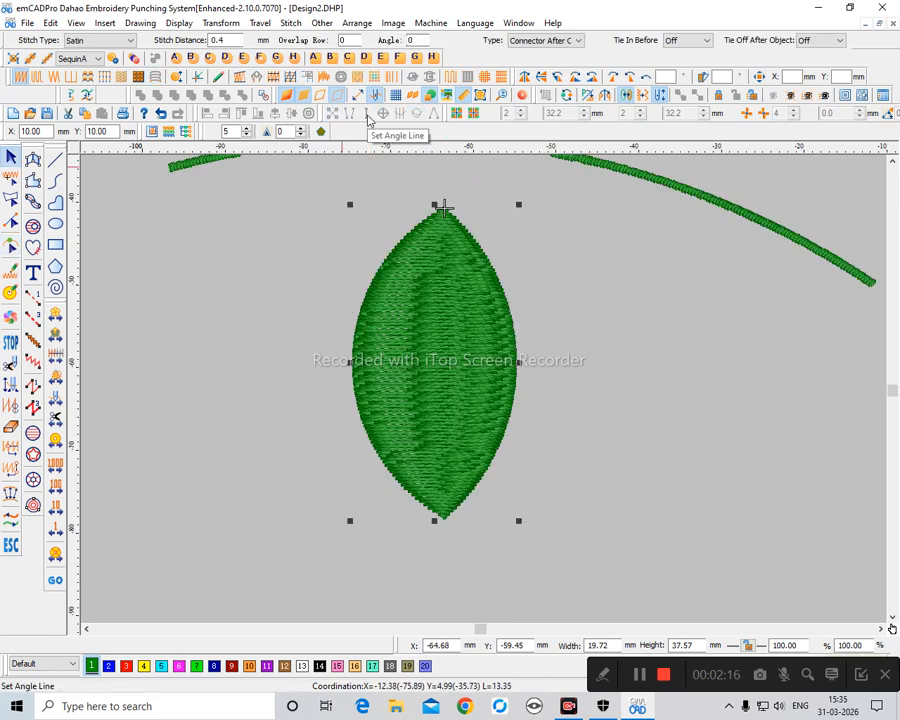
left_click(368, 119)
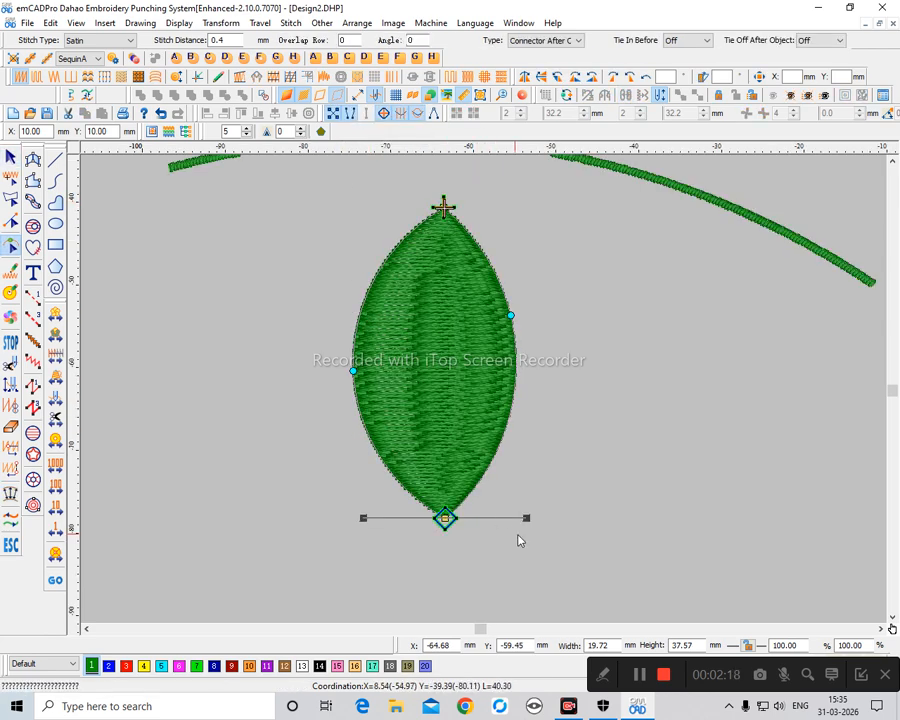
left_click_drag(526, 518, 545, 318)
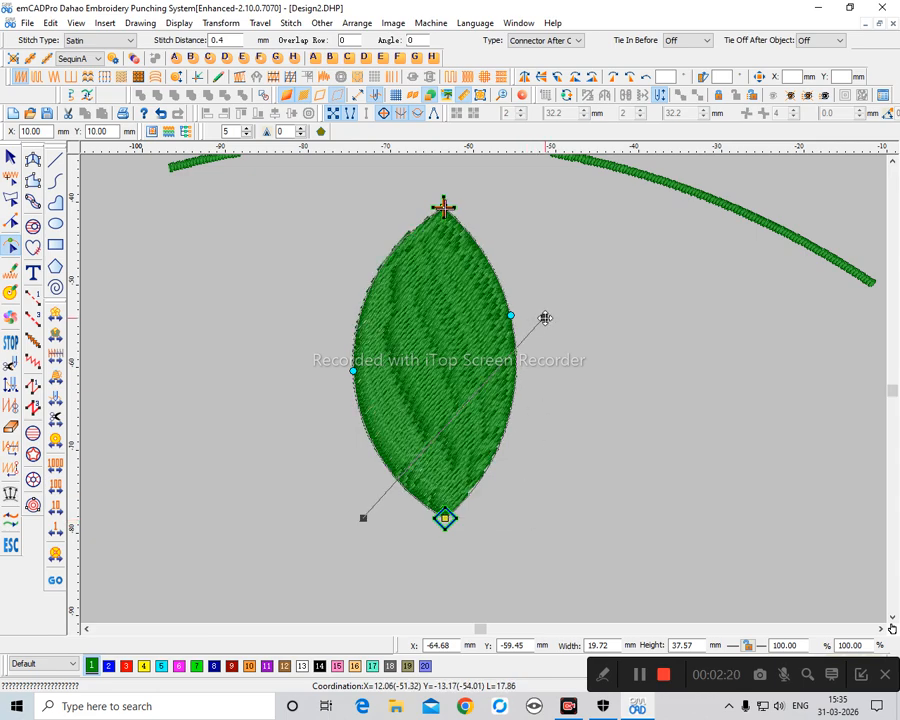
left_click_drag(365, 518, 315, 399)
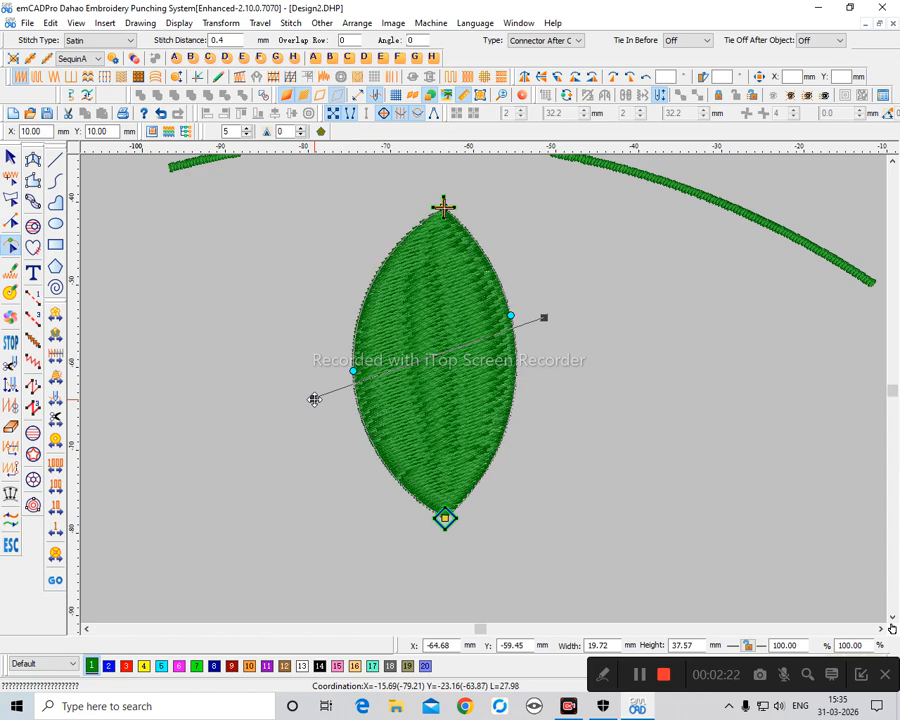
left_click_drag(545, 318, 507, 267)
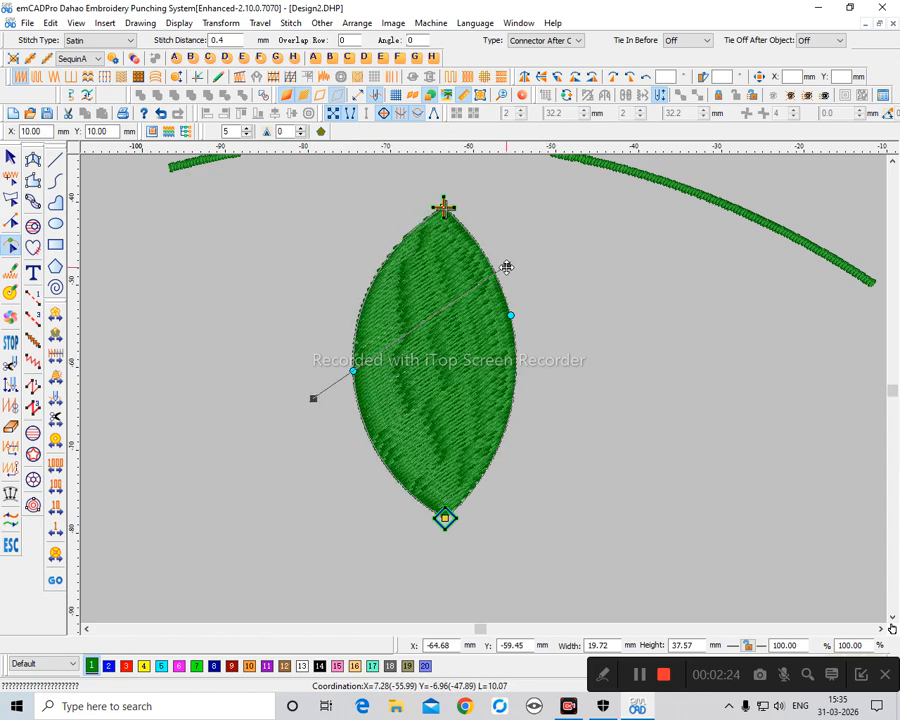
key("Escape")
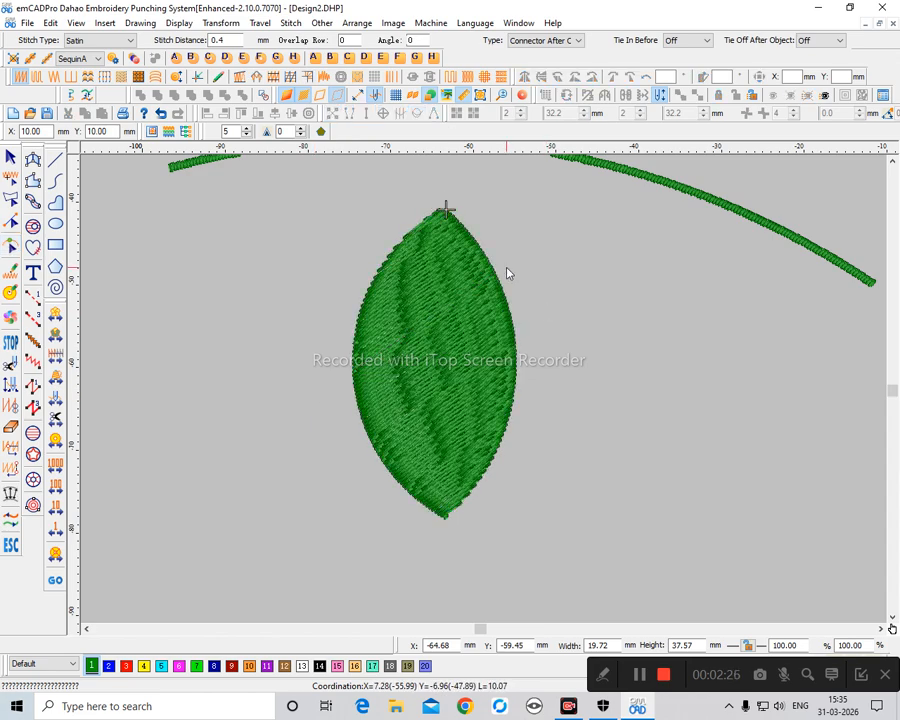
Step: Examine the slanted satin stitches of the leaf below the curved line up close
left_click(512, 355)
right_click(470, 323)
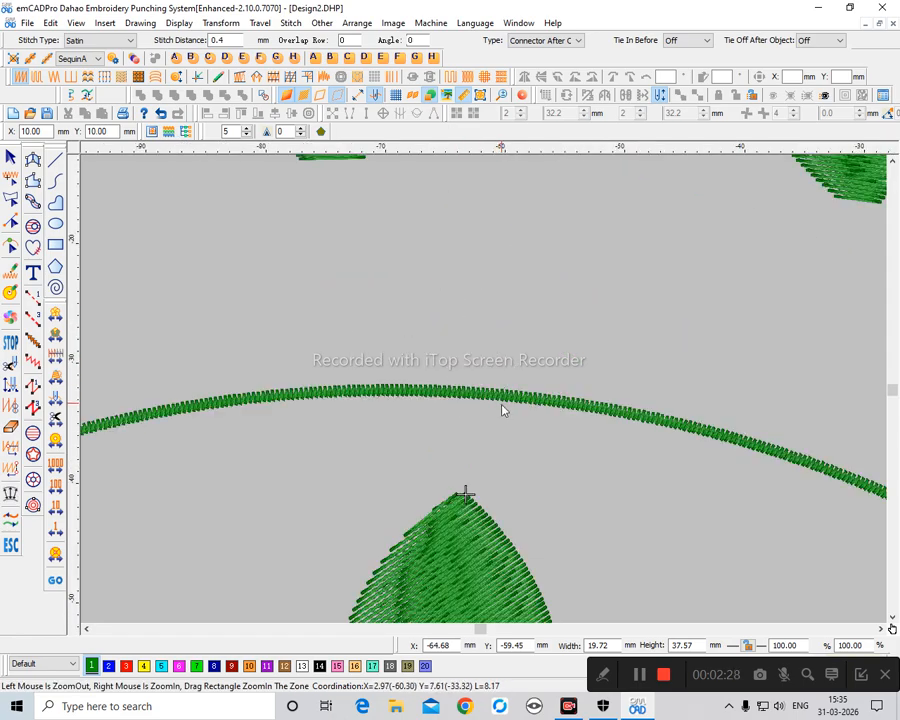
left_click(503, 410)
left_click(503, 410)
right_click(482, 444)
left_click(475, 427)
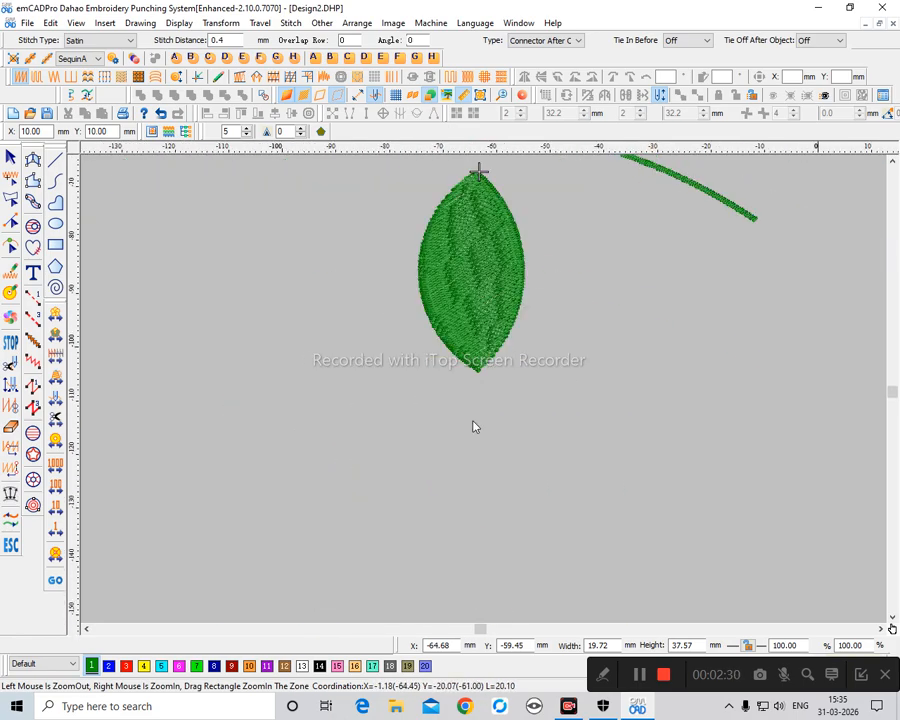
left_click_drag(380, 204, 540, 314)
left_click(502, 300)
right_click(540, 350)
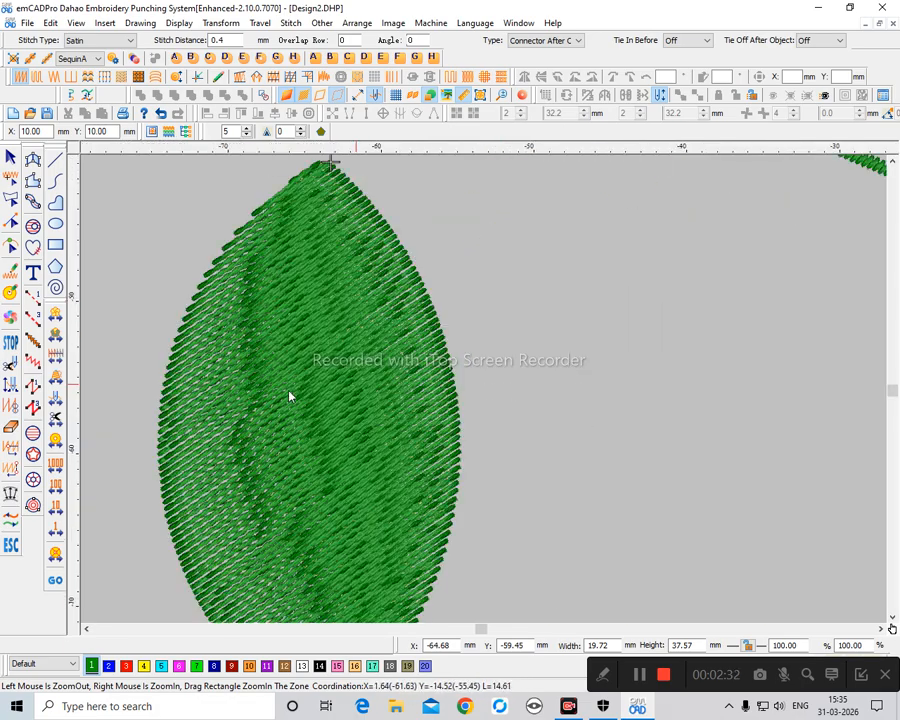
Step: Draw an arched run-stitch line about 17 mm wide in the empty area beside the lower leaf
left_click(34, 299)
left_click(498, 341)
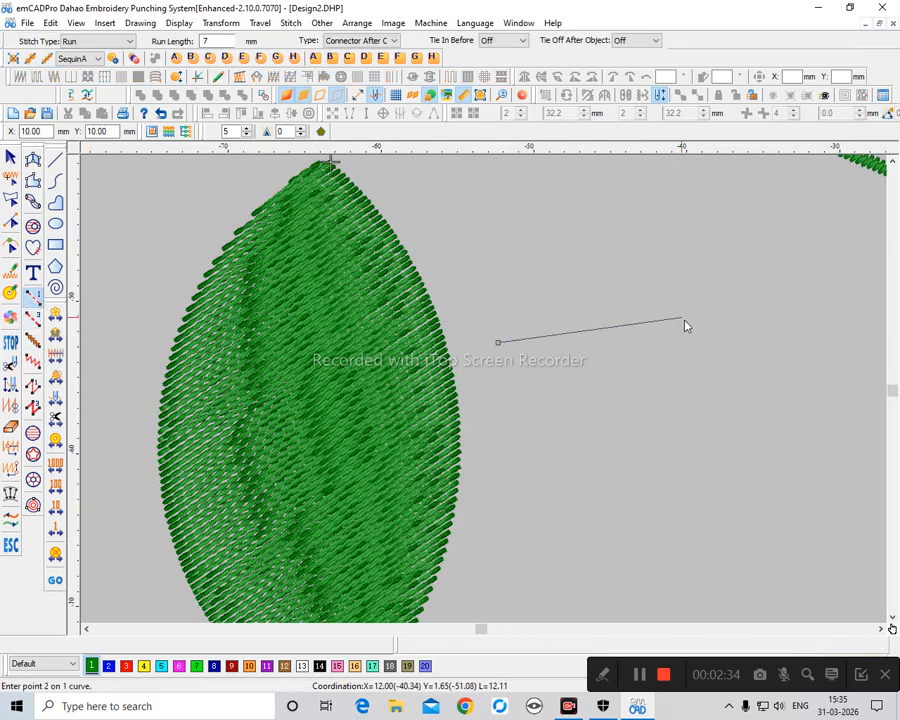
left_click(590, 310)
left_click(685, 321)
left_click(760, 370)
key("Return")
Step: Set the run length of the new run-stitch line to 2 mm
scroll(698, 370, "down", 1)
key("b")
left_click_drag(498, 308, 614, 450)
scroll(461, 298, "down", 1)
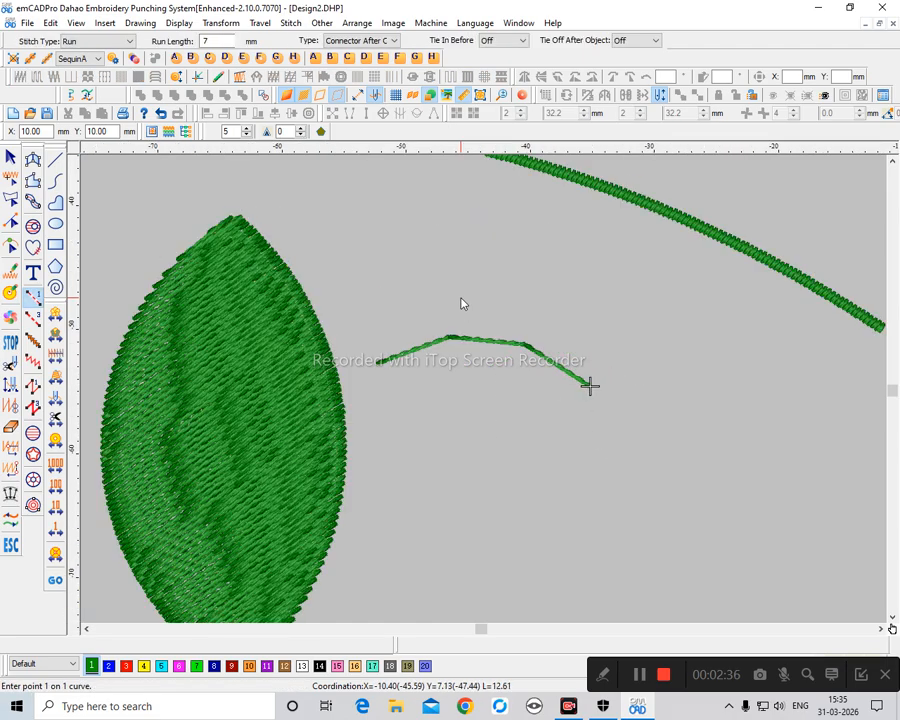
key("Escape")
double_click(477, 341)
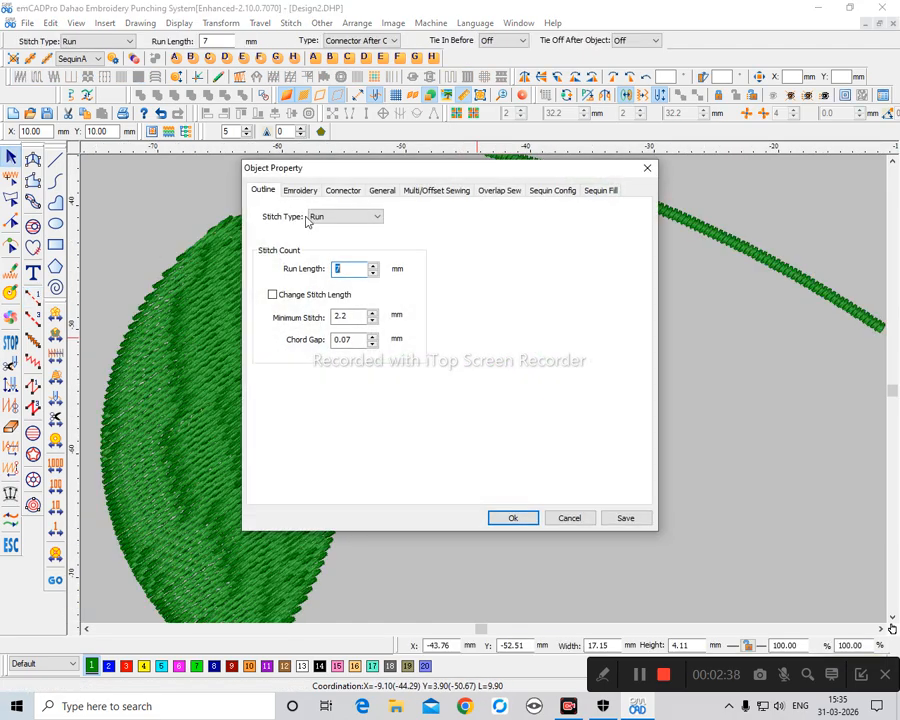
key("Return")
scroll(325, 265, "down", 1)
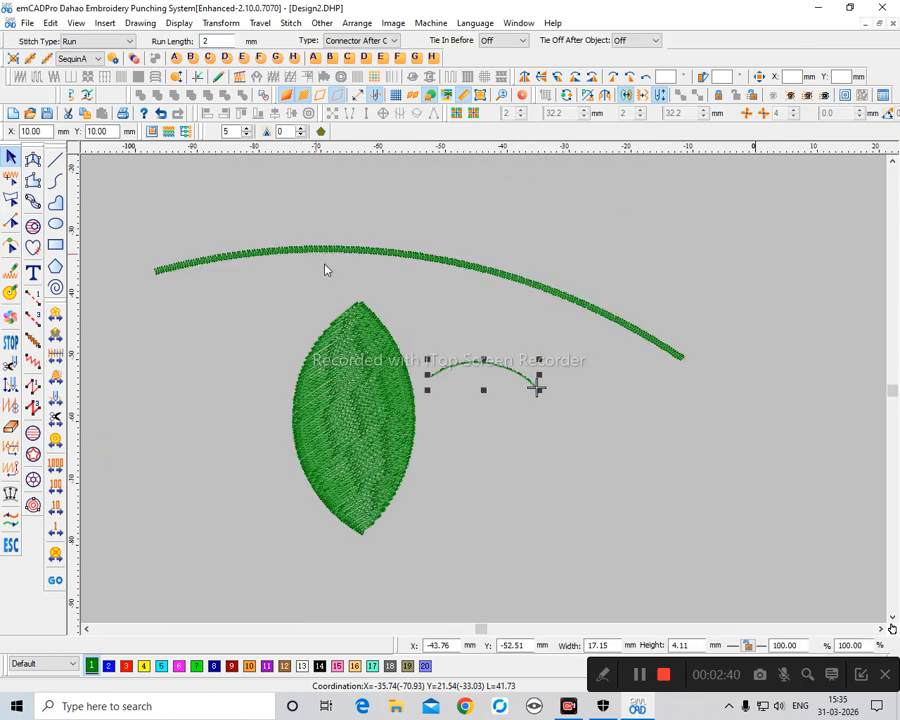
Step: Move the run-stitch line about 4.6 mm upward, clearing space beneath it
key("b")
left_click_drag(388, 289, 540, 459)
left_click(532, 364)
left_click_drag(532, 364, 517, 286)
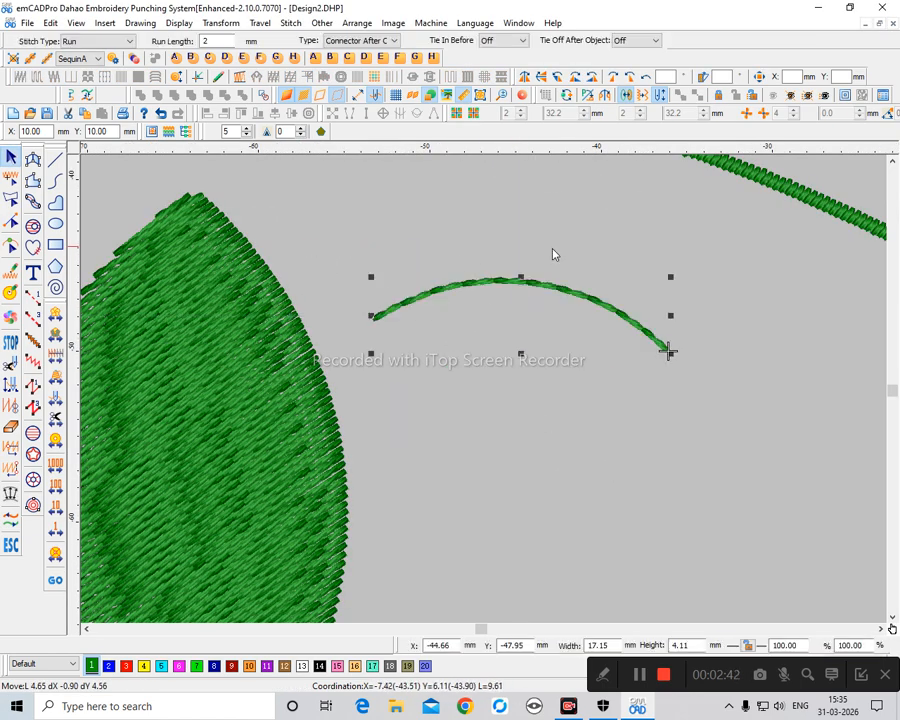
Step: Draw an arched triple-run line with three points just below the run-stitch line
left_click(36, 320)
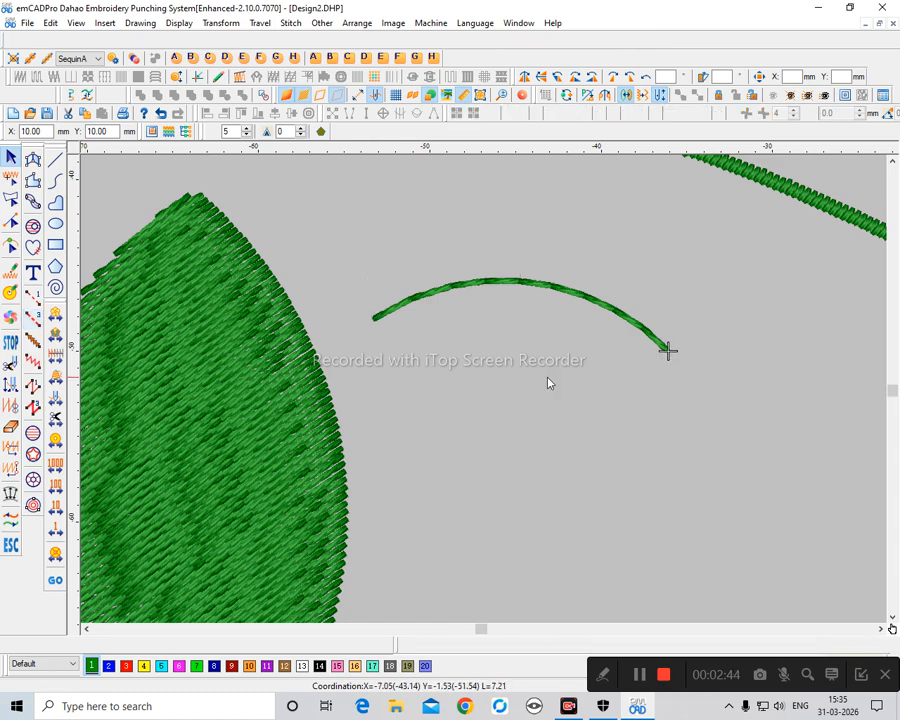
left_click(33, 320)
left_click(350, 439)
left_click(717, 445)
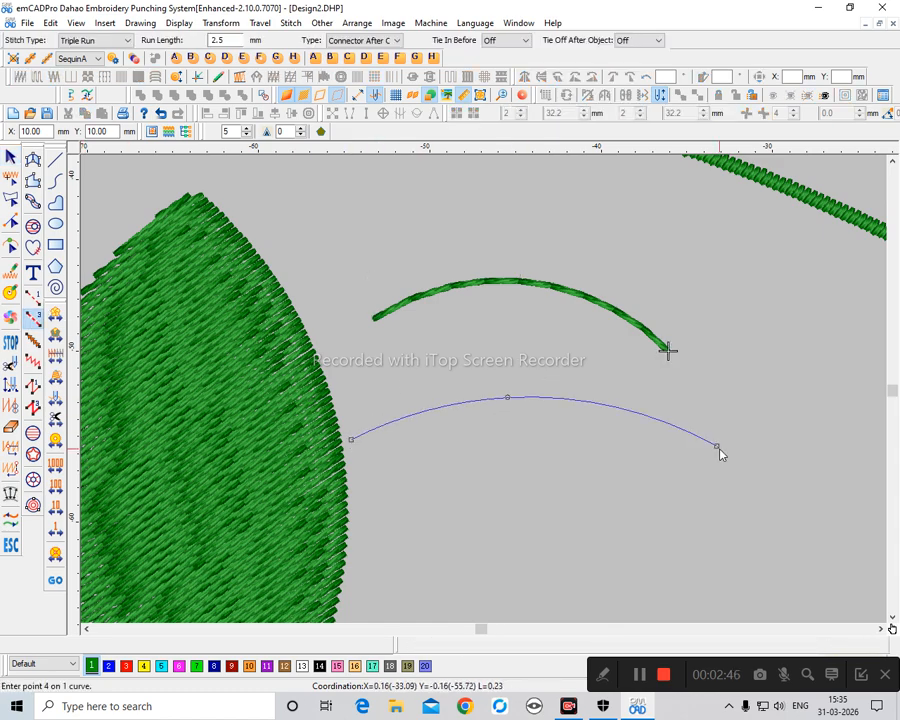
key("Return")
Step: Draw an arched three-point motif-run line using motif 001 below the triple-run line
left_click(34, 342)
scroll(211, 373, "down", 3)
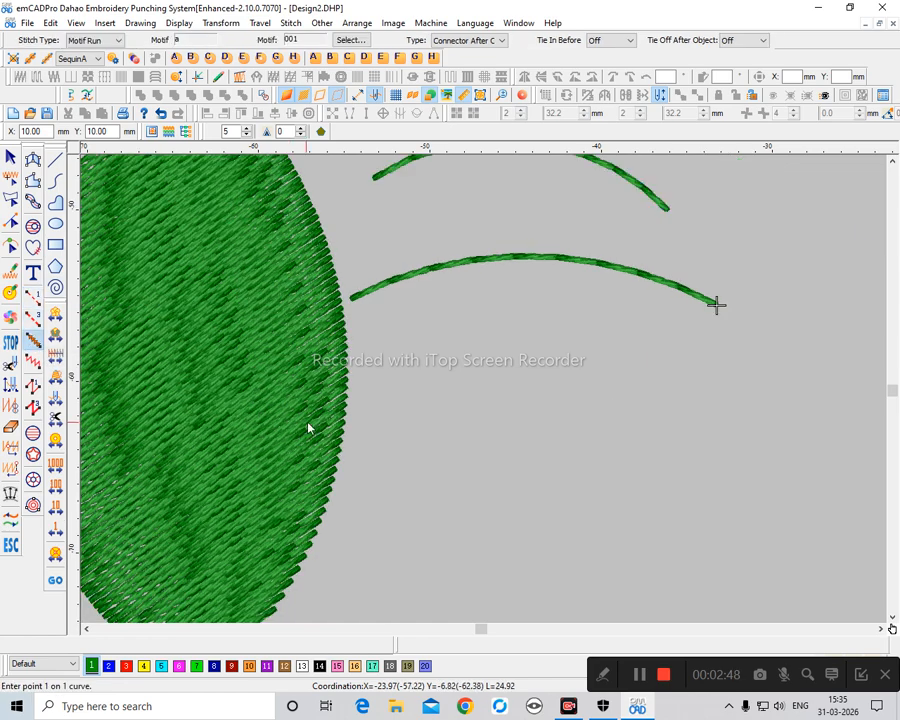
left_click(352, 426)
left_click(475, 383)
left_click(850, 420)
key("Return")
Step: Draw an arched cord-stitch line about 58 mm wide with 1.5 mm spacing, below and to the right of the motif line
key("shift+z")
key("shift+z")
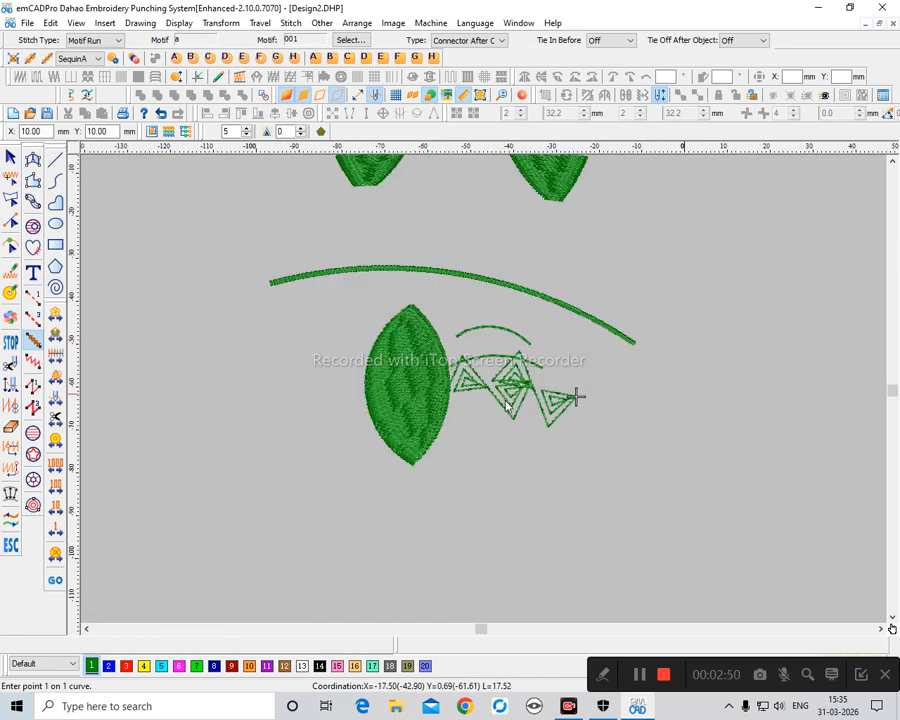
key("b")
left_click_drag(350, 206, 678, 548)
key("shift+z")
key("b")
left_click_drag(378, 312, 685, 486)
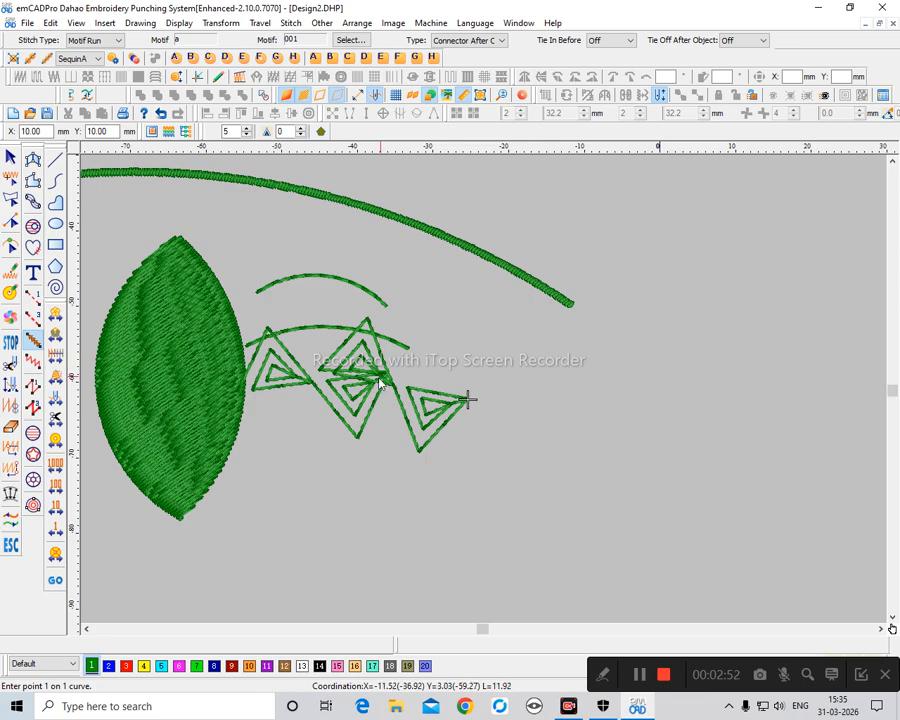
left_click(42, 347)
left_click(33, 363)
left_click(396, 510)
left_click(616, 448)
left_click(824, 516)
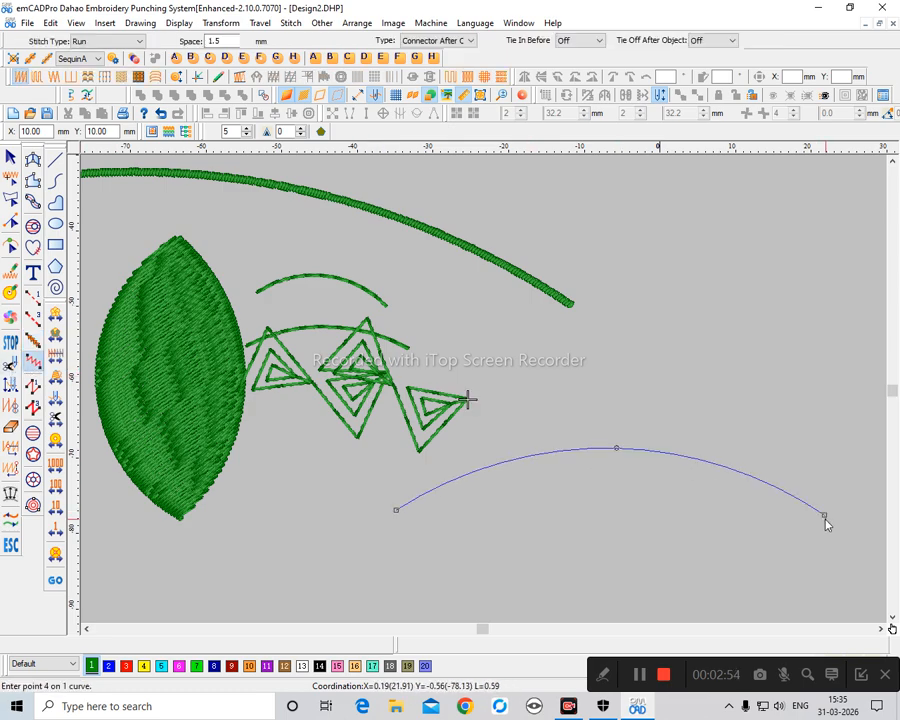
key("Return")
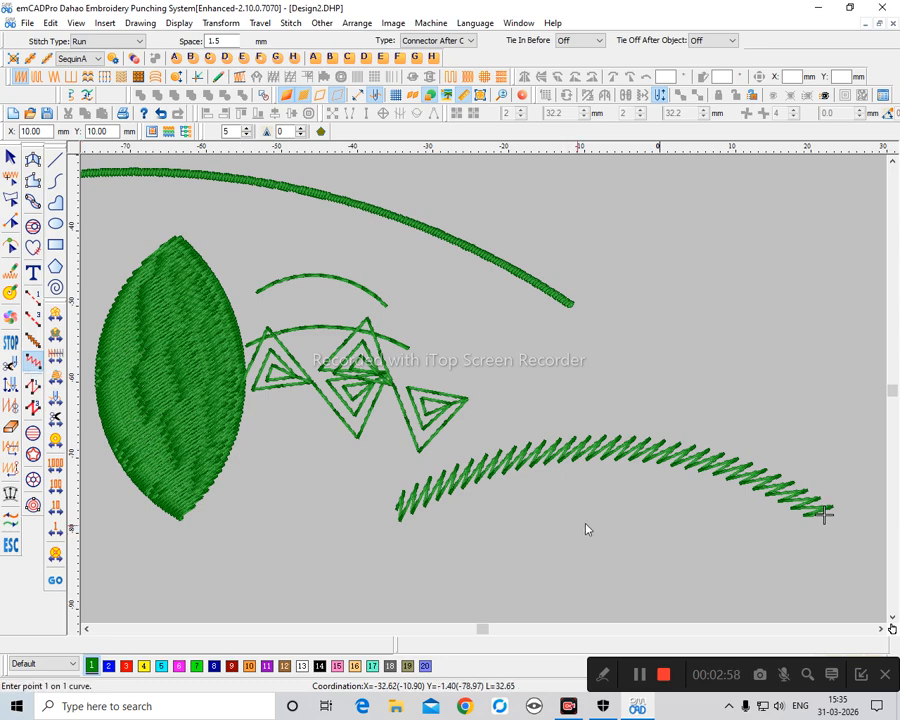
Step: Look over the whole design and examine the stitches of the upper-right leaf
scroll(590, 520, "up", 3)
scroll(599, 486, "down", 6)
key("z")
left_click_drag(381, 289, 513, 498)
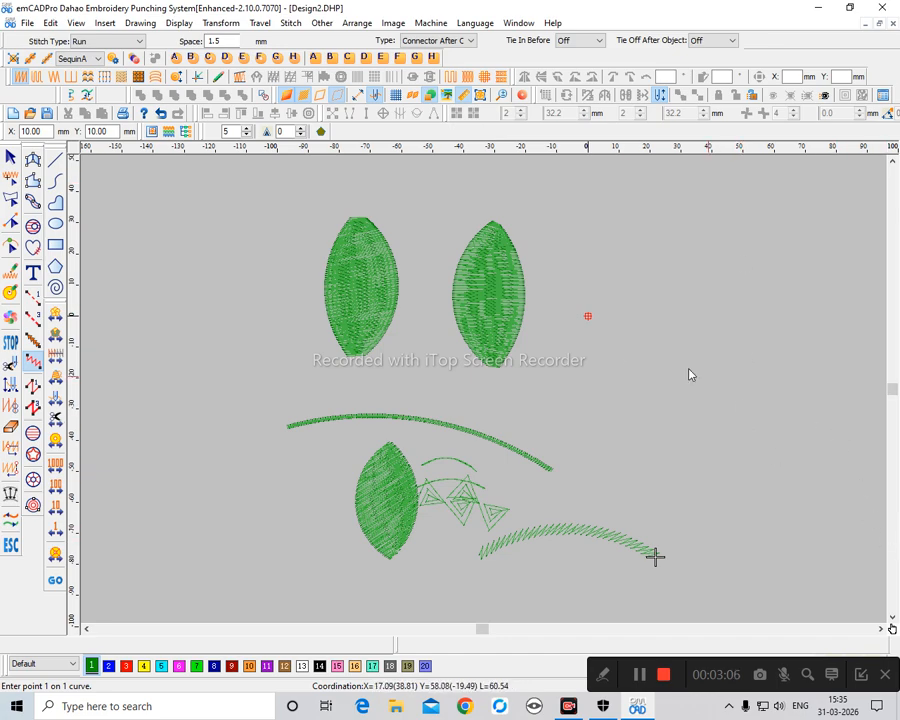
key("Escape")
key("z")
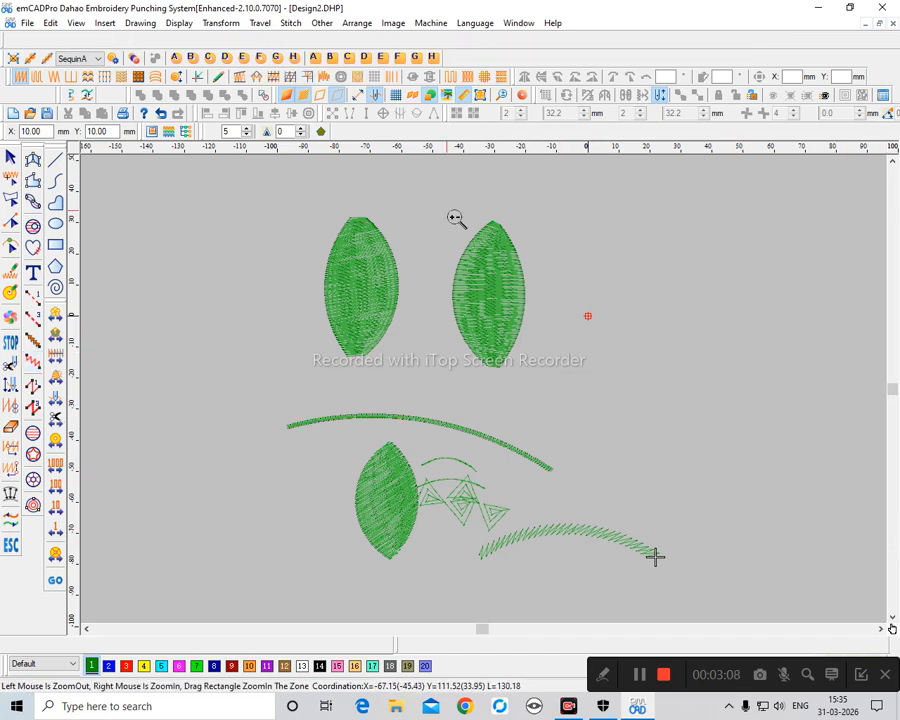
left_click_drag(452, 213, 533, 383)
left_click(455, 242)
left_click_drag(455, 242, 537, 422)
Step: Review the fill stitch properties of the upper-right leaf and leave them unchanged
key("Escape")
left_click(476, 322)
right_click(476, 322)
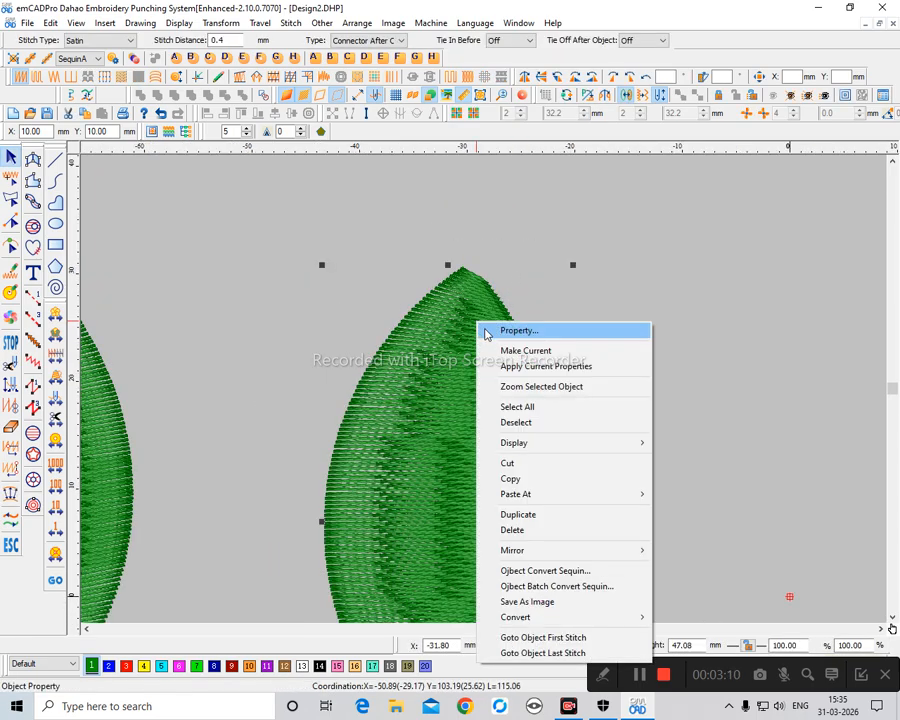
left_click(500, 386)
left_click(474, 340)
scroll(478, 336, "down", 1)
right_click(483, 328)
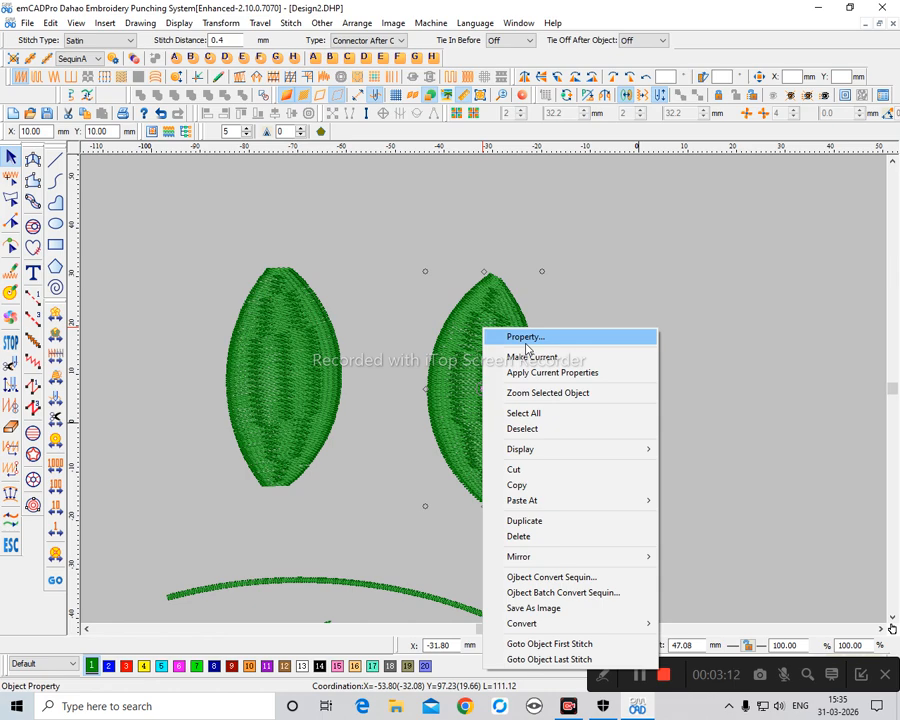
left_click(545, 337)
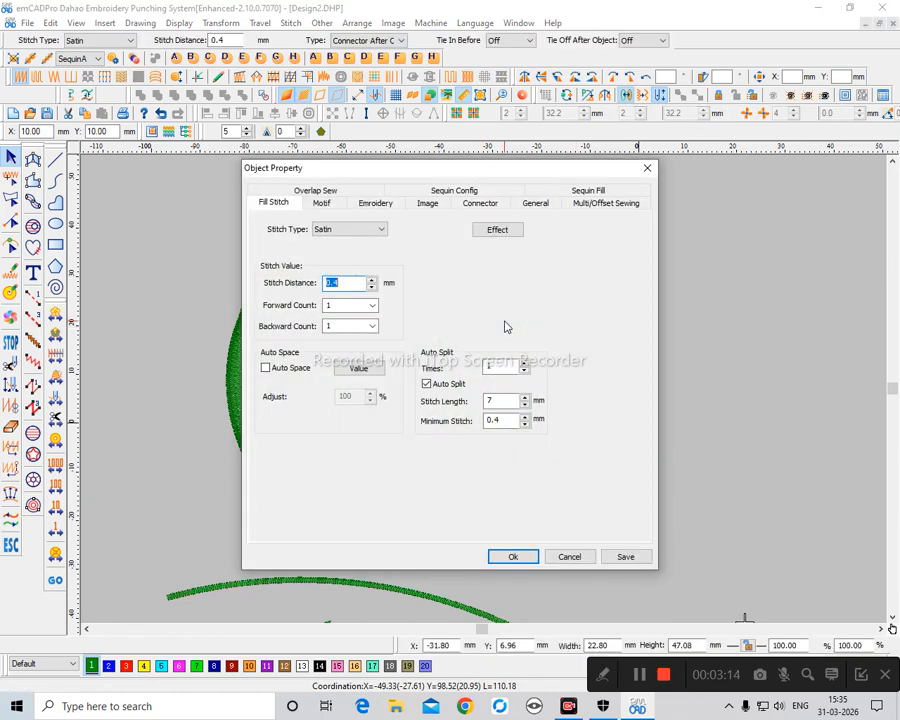
left_click(569, 558)
Step: Review the outline properties of the cord-stitch line and leave them unchanged
scroll(426, 358, "down", 3)
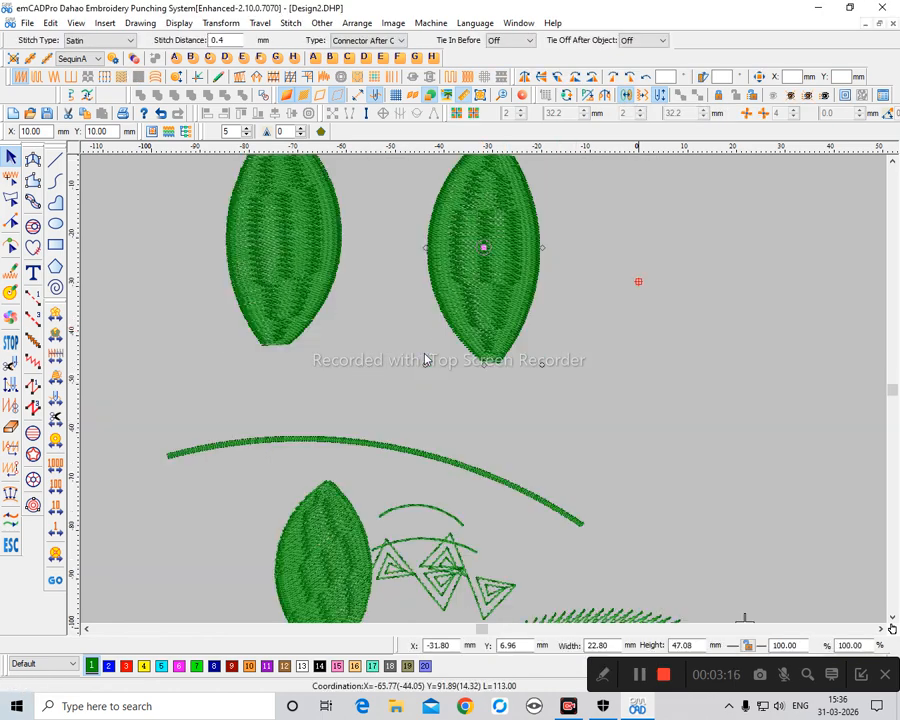
scroll(456, 384, "down", 1, "ctrl")
double_click(569, 365)
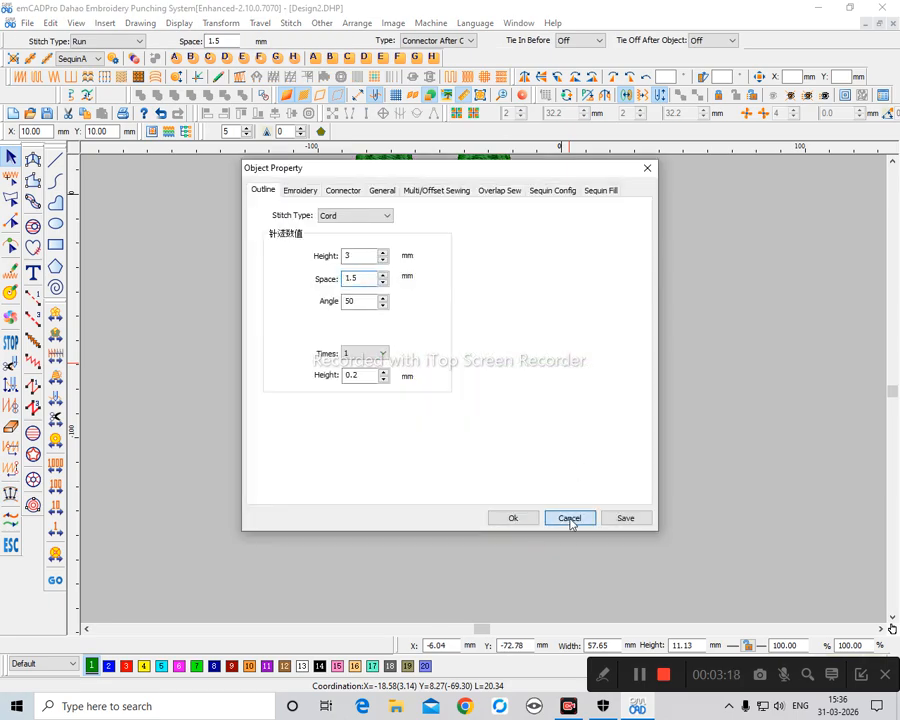
left_click(569, 517)
scroll(614, 382, "up", 3, "ctrl")
double_click(475, 350)
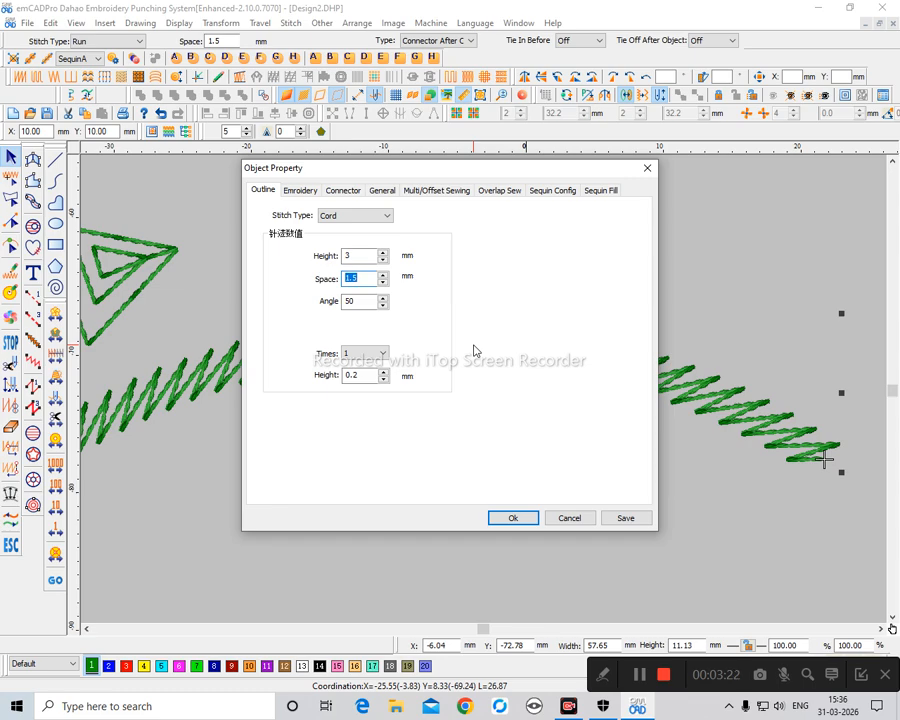
left_click(568, 517)
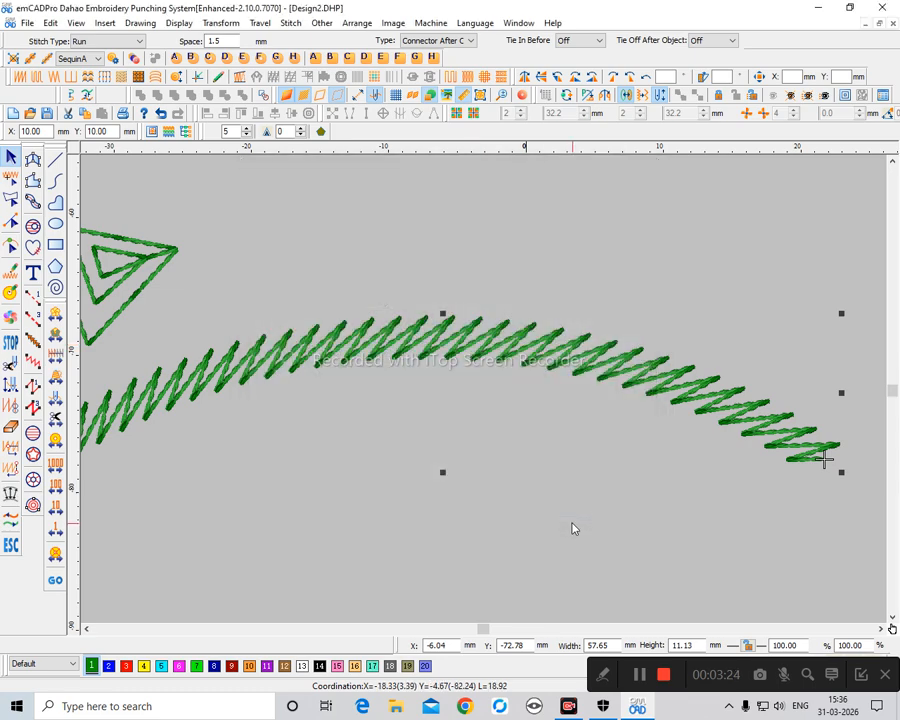
double_click(455, 350)
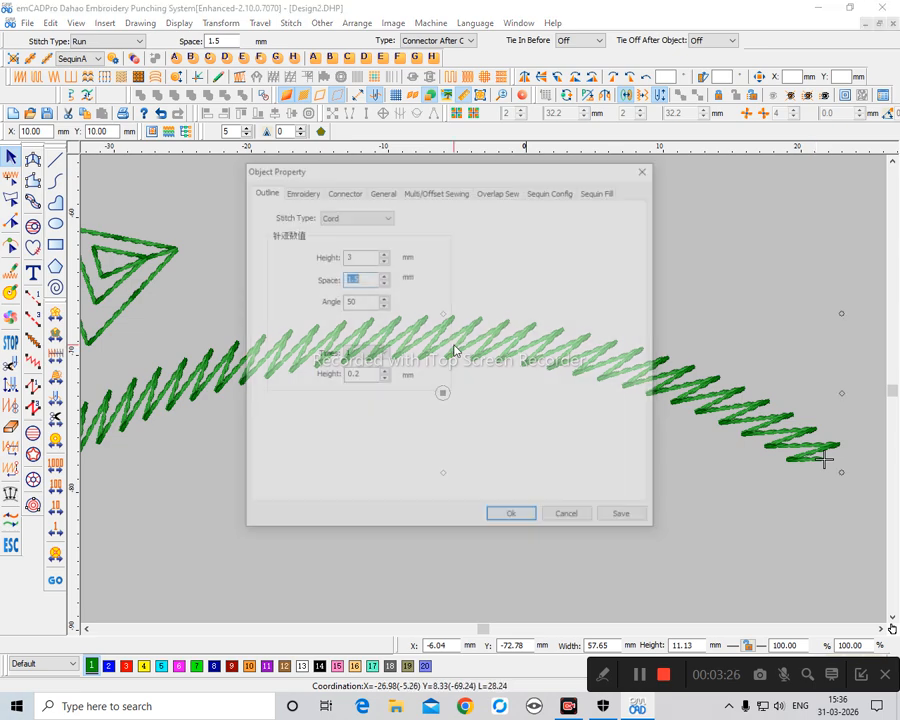
key("Tab")
type("1.49")
key("Tab")
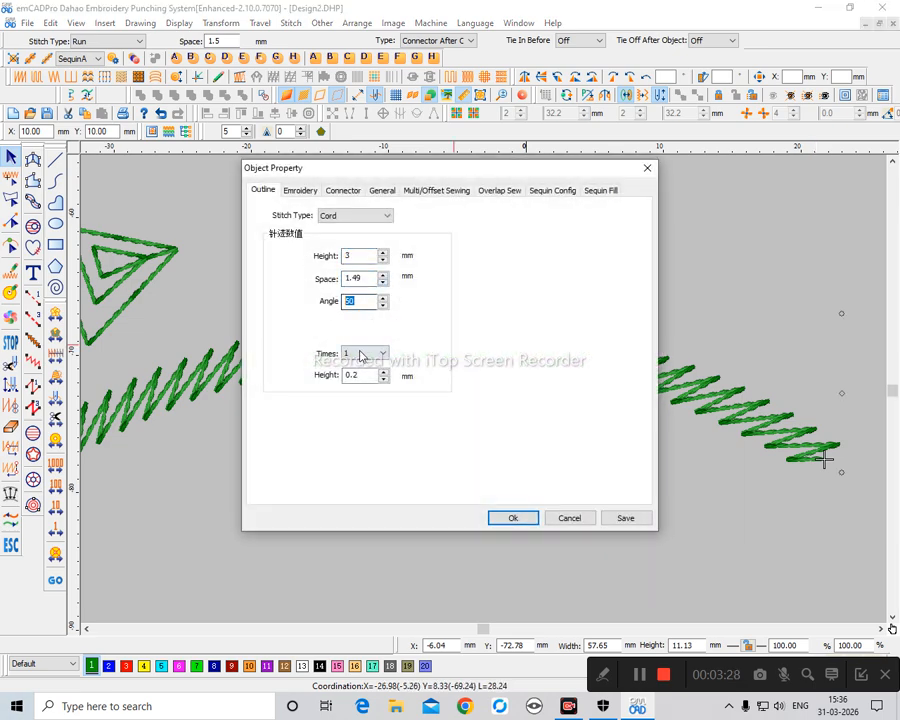
left_click(567, 517)
scroll(567, 505, "down", 3)
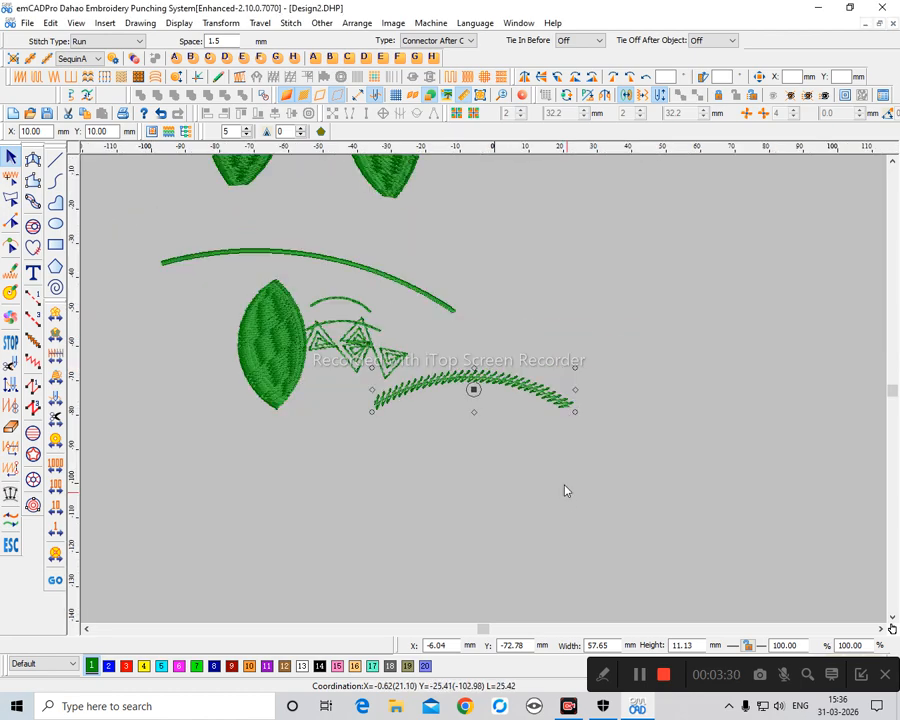
key("z")
left_click_drag(346, 182, 468, 340)
scroll(478, 445, "up", 1)
scroll(560, 438, "down", 4)
scroll(590, 432, "up", 3)
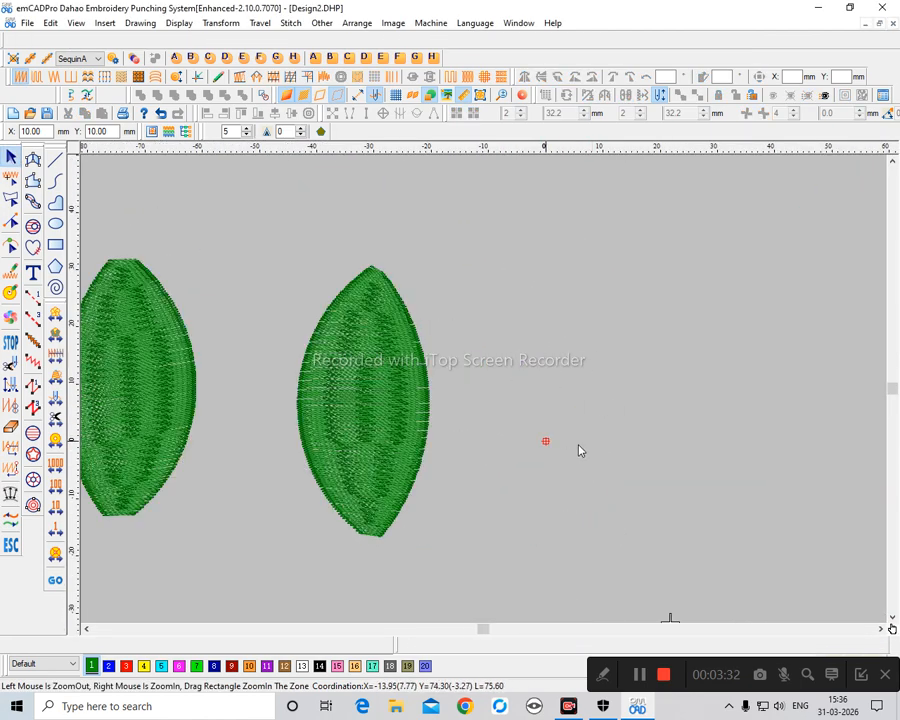
Step: Set the satin stitch distance of the upper-right leaf to 1 mm
left_click(410, 379)
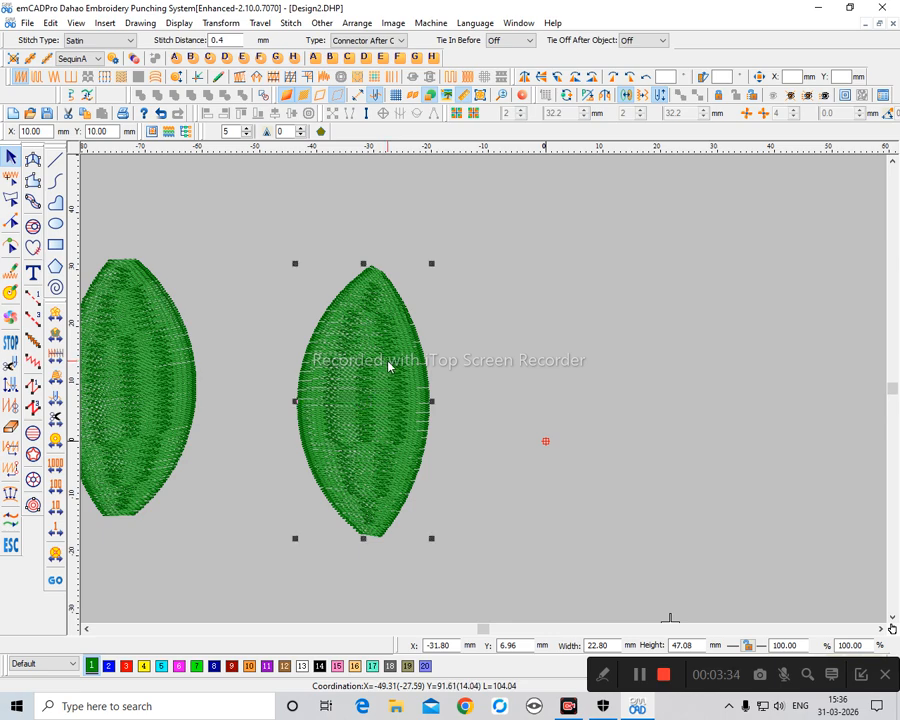
double_click(384, 365)
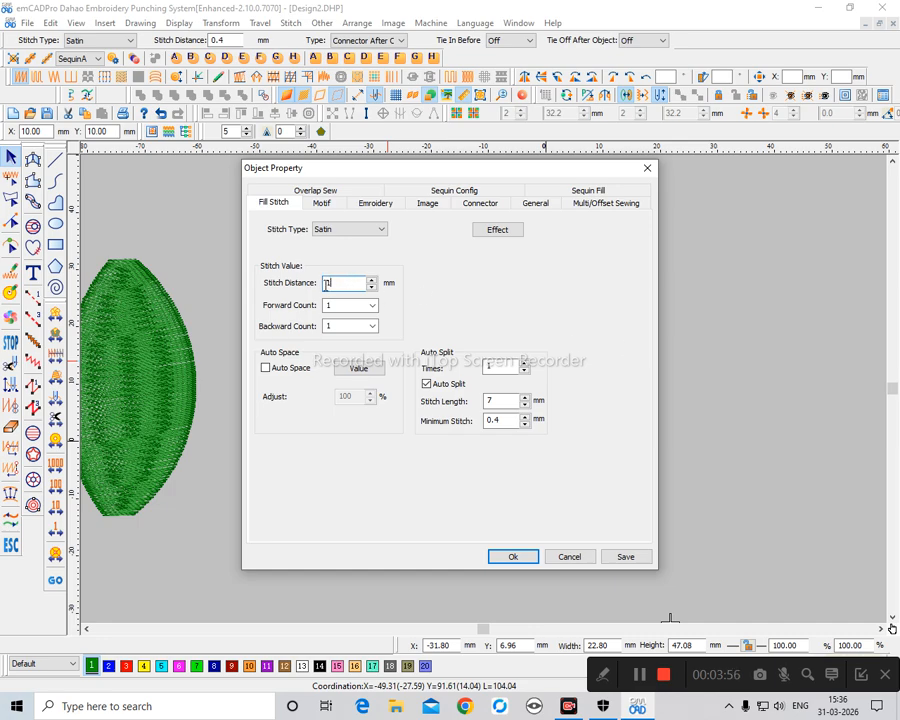
left_click(515, 557)
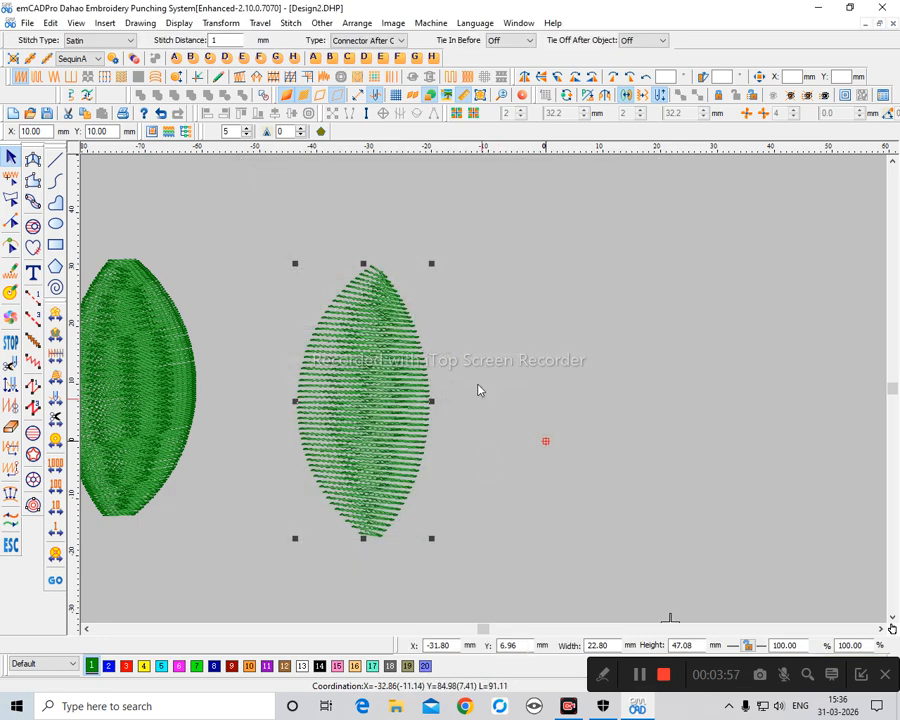
Step: Review the fill stitch types and auto split options of the upper-right leaf and discard any changes
double_click(389, 366)
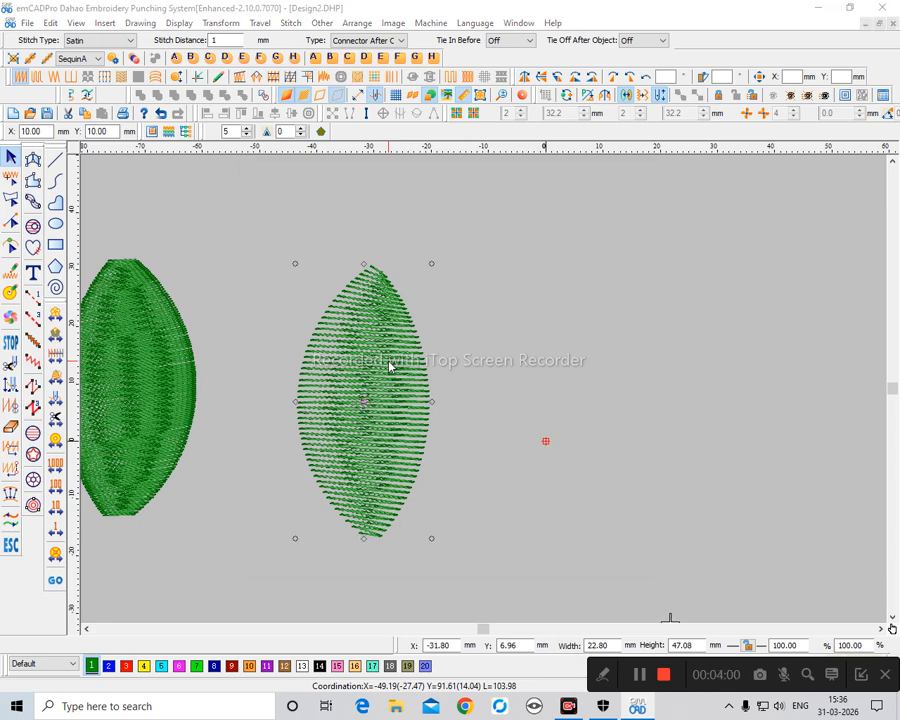
left_click_drag(451, 172, 664, 198)
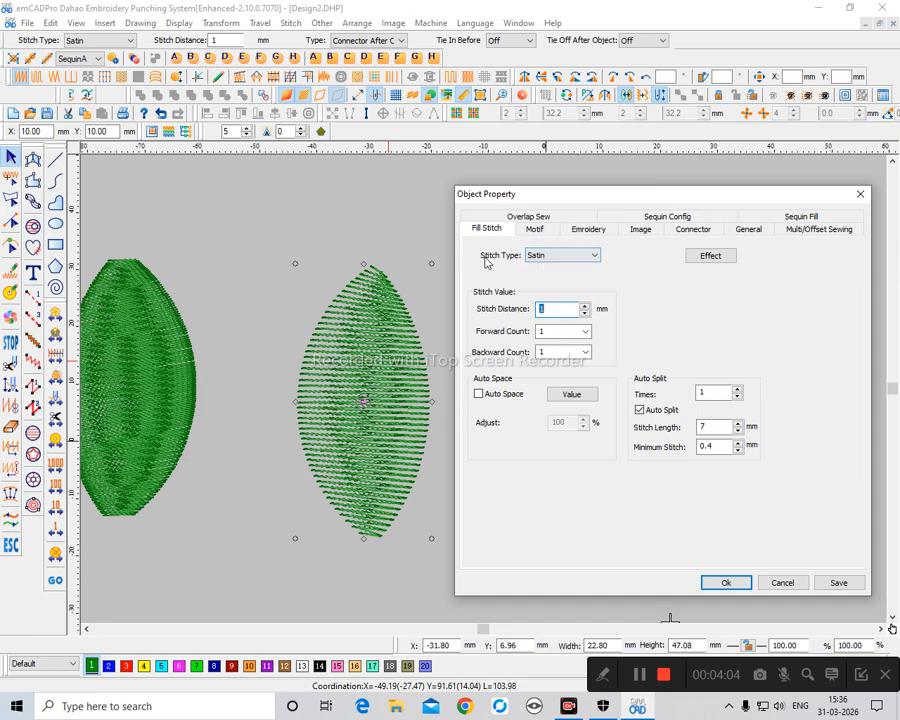
left_click(585, 256)
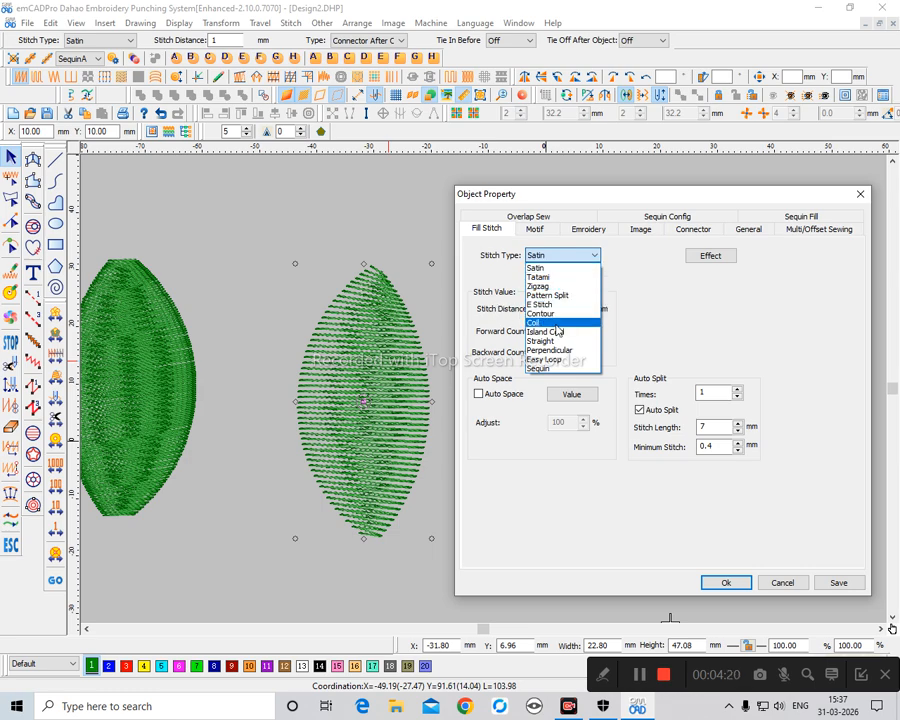
left_click(568, 550)
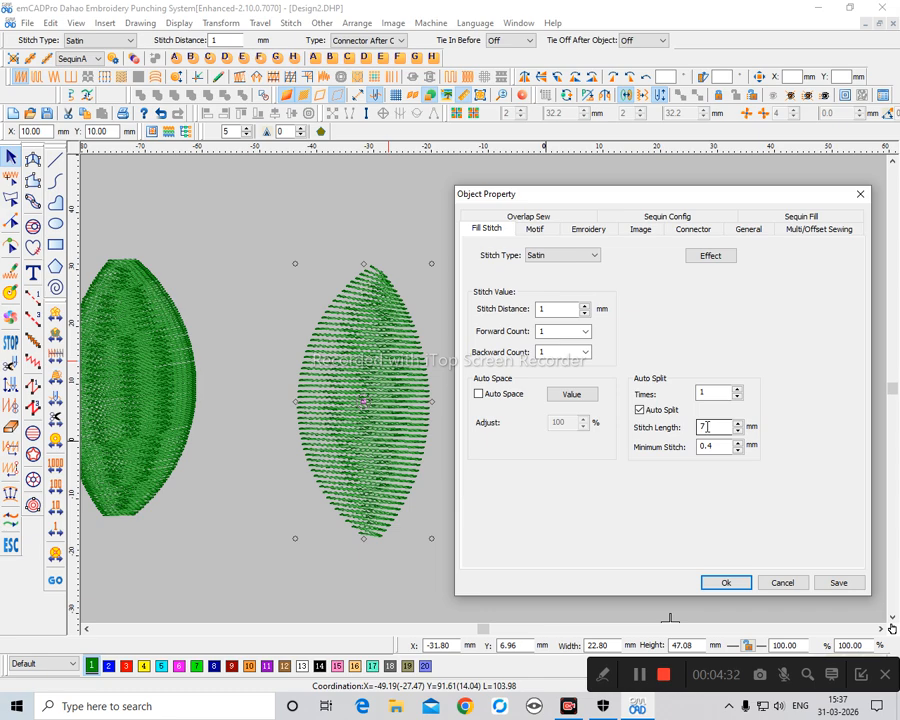
left_click(640, 410)
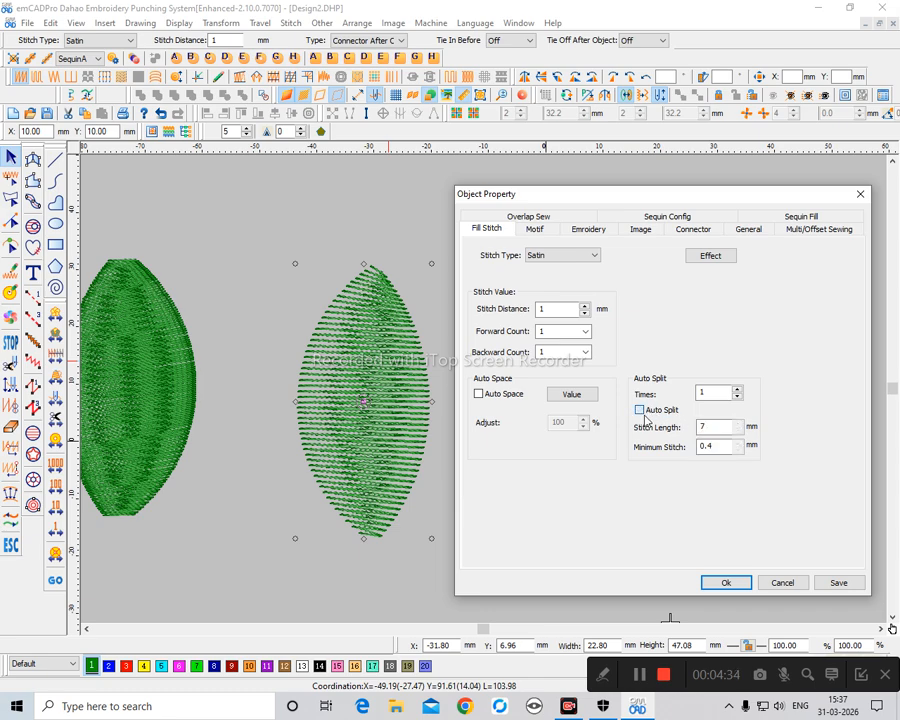
left_click(644, 412)
left_click(779, 581)
Step: Preview the Tatami fill settings for the upper-right leaf, checking stitch distance, stitch length and minimum stitch, without applying them
double_click(382, 362)
left_click(556, 256)
left_click(550, 277)
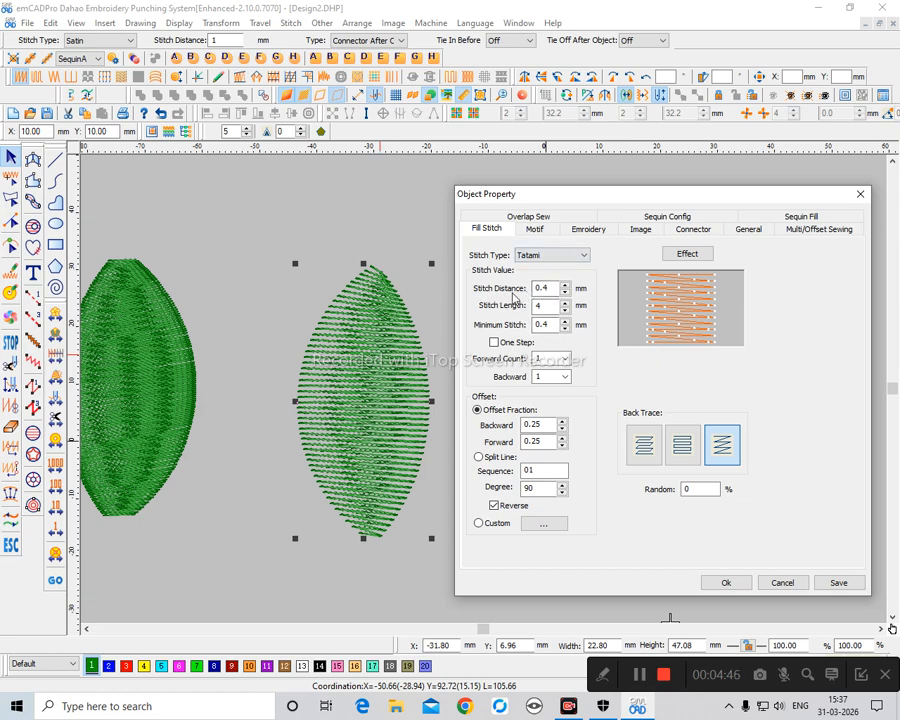
left_click_drag(552, 289, 517, 290)
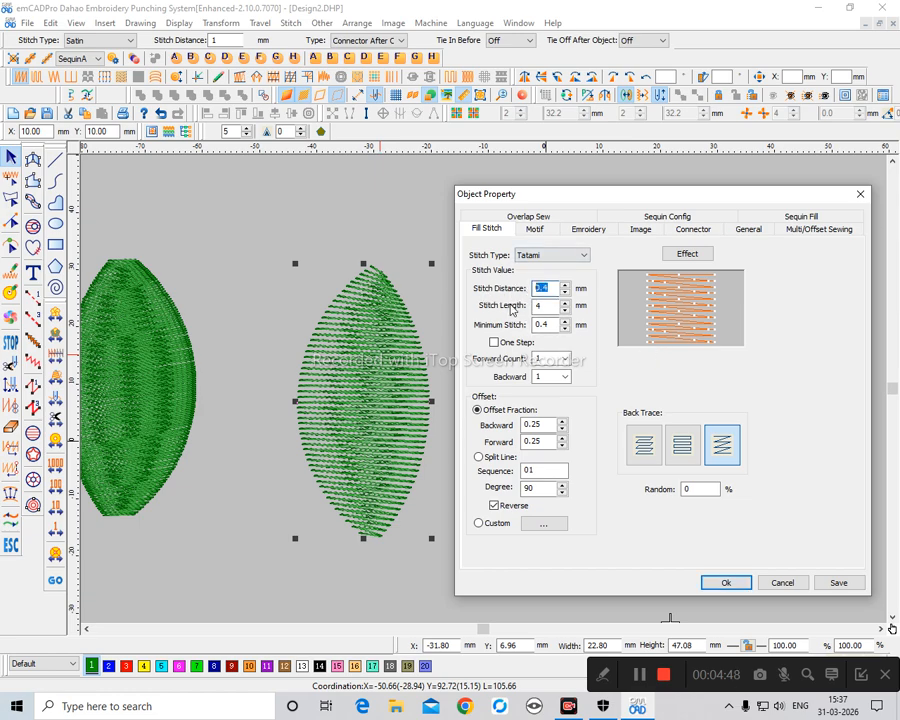
key("Tab")
key("Tab")
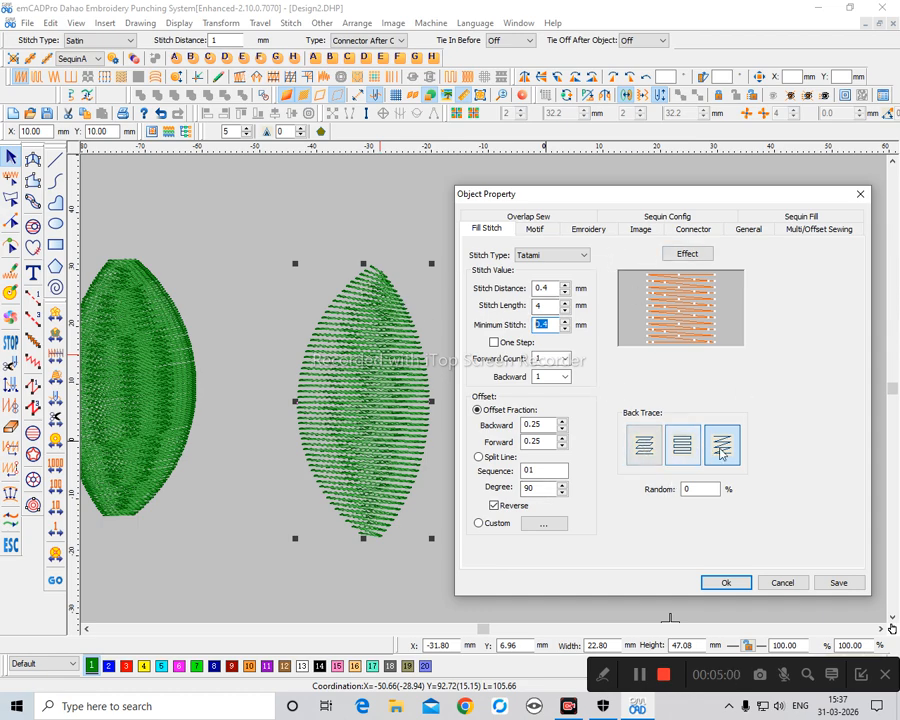
left_click(783, 583)
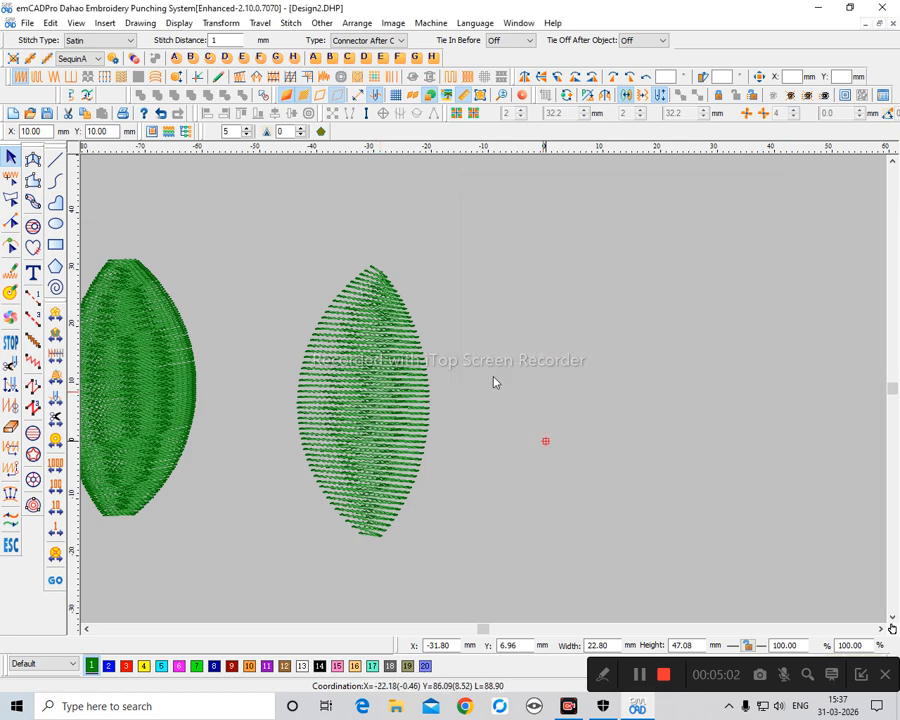
Step: Look through the fill stitch type list for the upper-right leaf once more and keep Satin
double_click(400, 364)
left_click(538, 258)
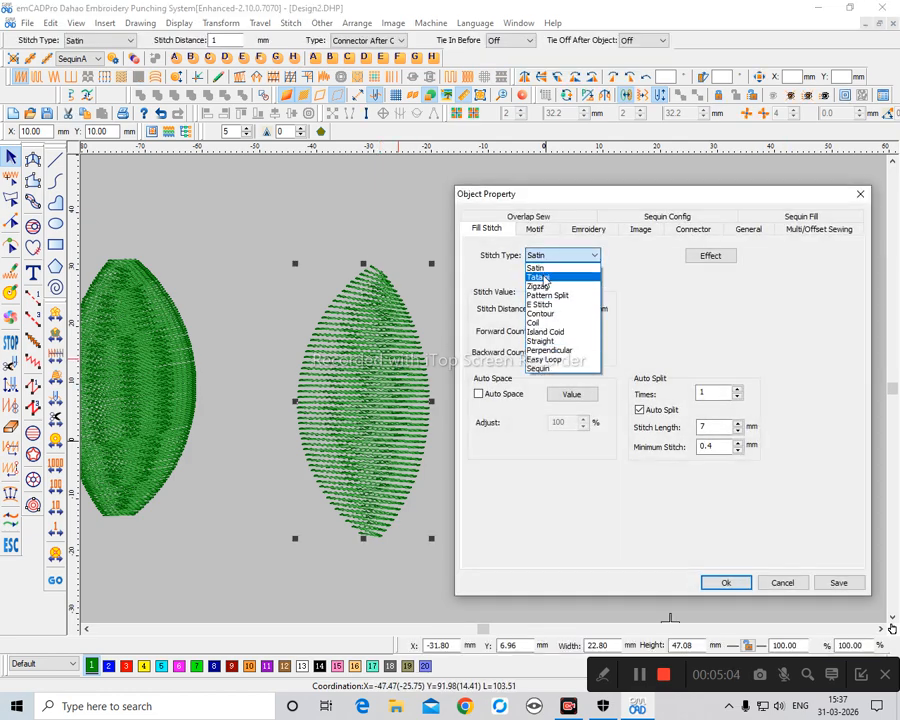
left_click(779, 577)
left_click(779, 579)
left_click(593, 470)
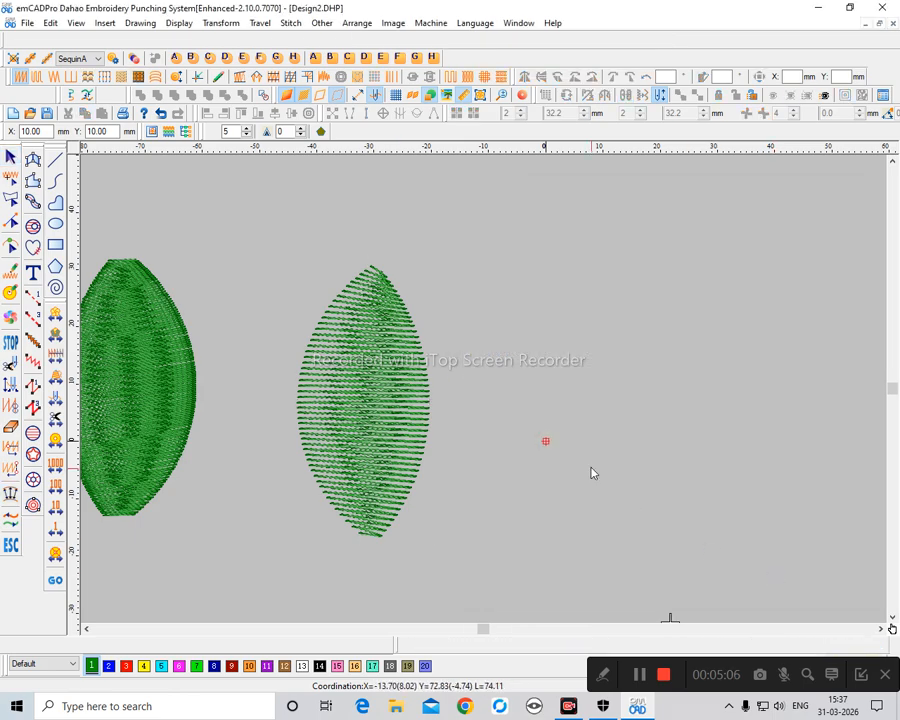
Step: Examine the run, motif and cord lines around the lower leaf, and the two upper leaves
scroll(560, 490, "down", 2)
key("z")
left_click_drag(574, 552, 426, 464)
left_click_drag(316, 320, 400, 472)
scroll(374, 402, "down", 2)
key("z")
left_click_drag(381, 321, 426, 356)
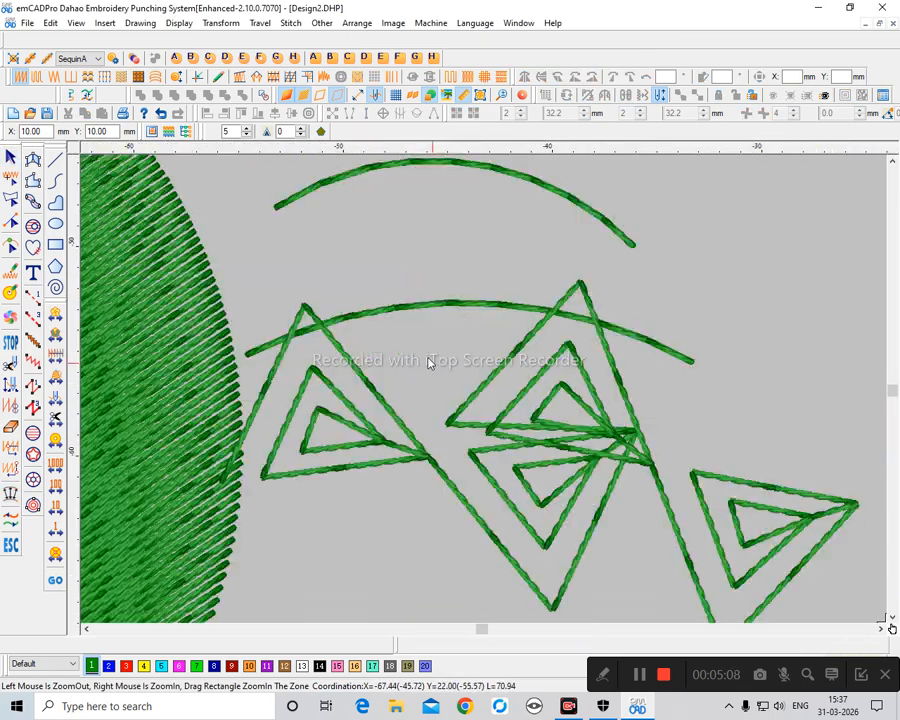
left_click(373, 169)
scroll(415, 401, "down", 1)
left_click(418, 407)
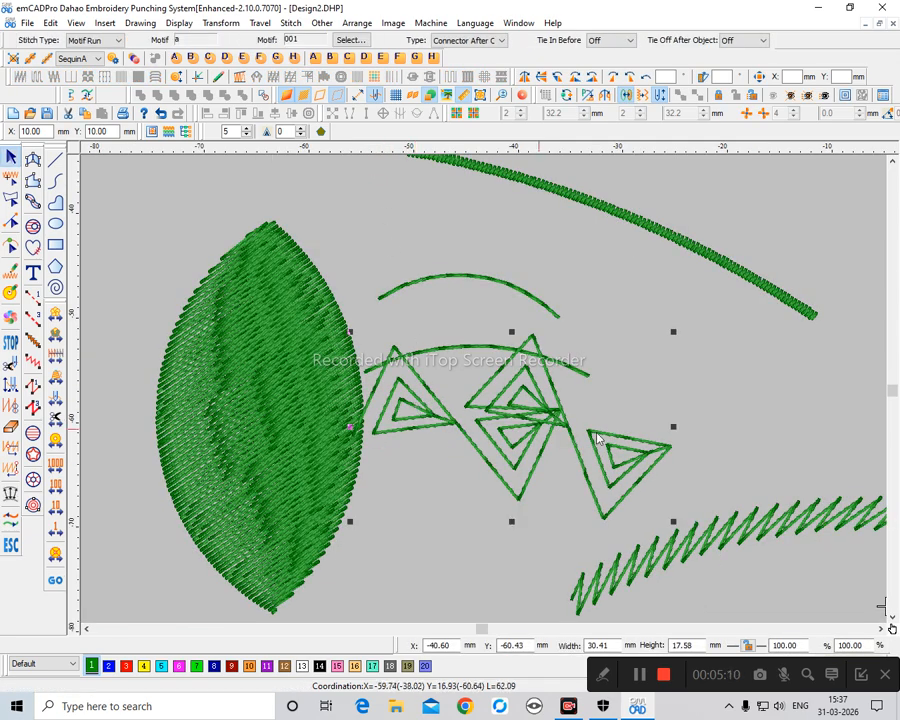
scroll(491, 412, "down", 2)
left_click_drag(491, 410, 494, 438)
left_click(516, 452)
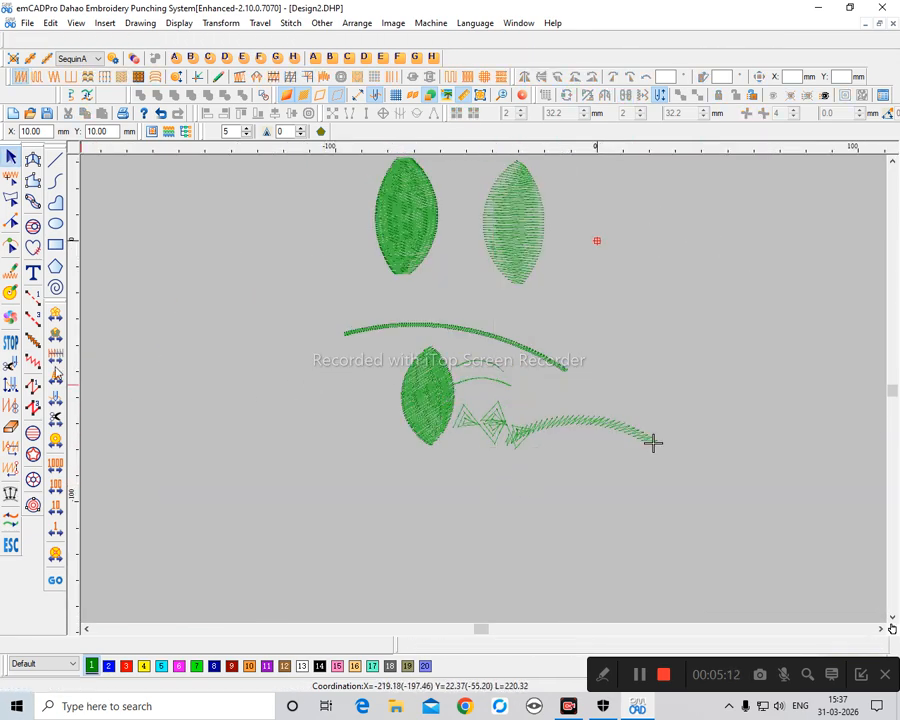
key("z")
left_click_drag(449, 278, 580, 524)
scroll(473, 380, "down", 1)
scroll(335, 397, "up", 3)
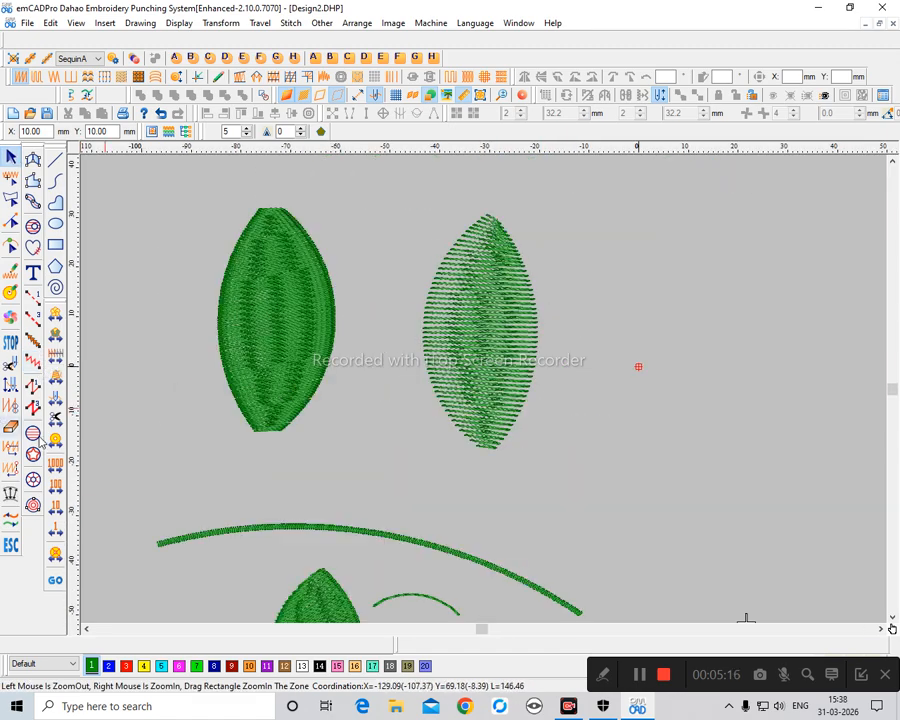
left_click(33, 433)
scroll(464, 281, "up", 3)
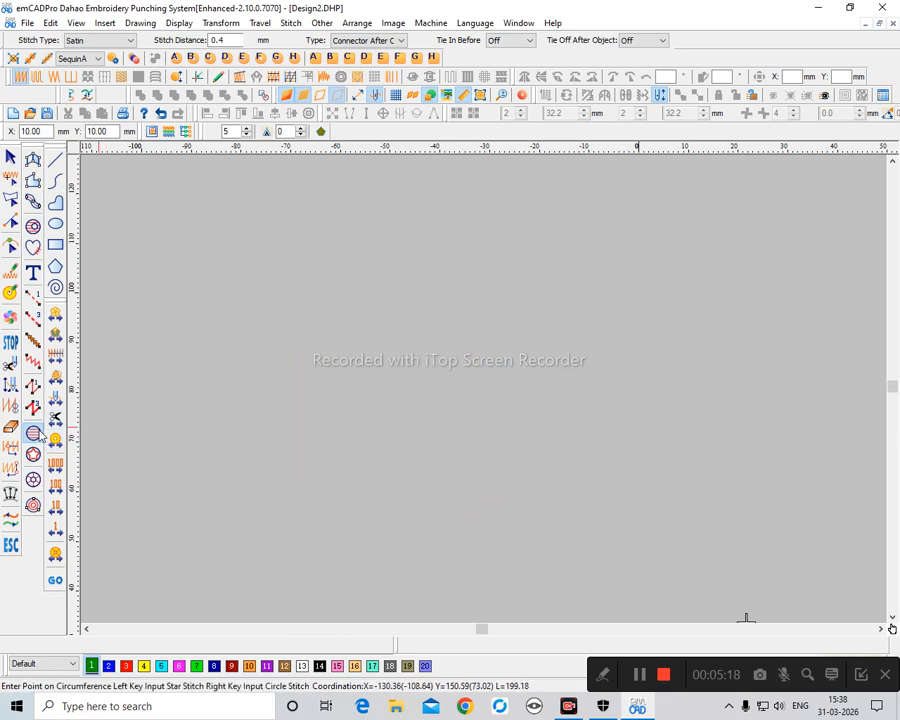
scroll(155, 413, "down", 2)
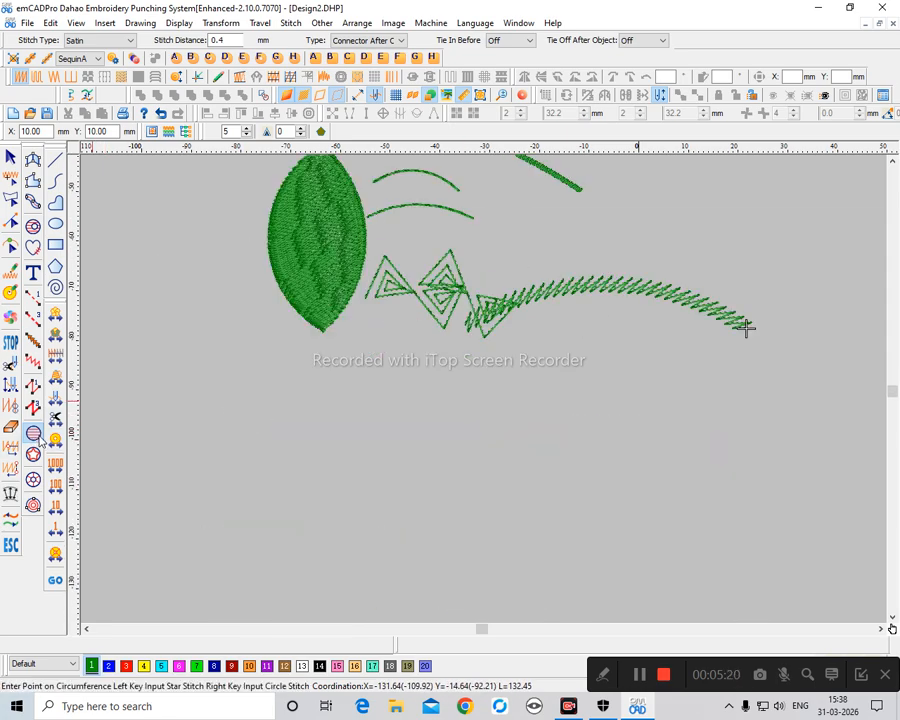
left_click(292, 396)
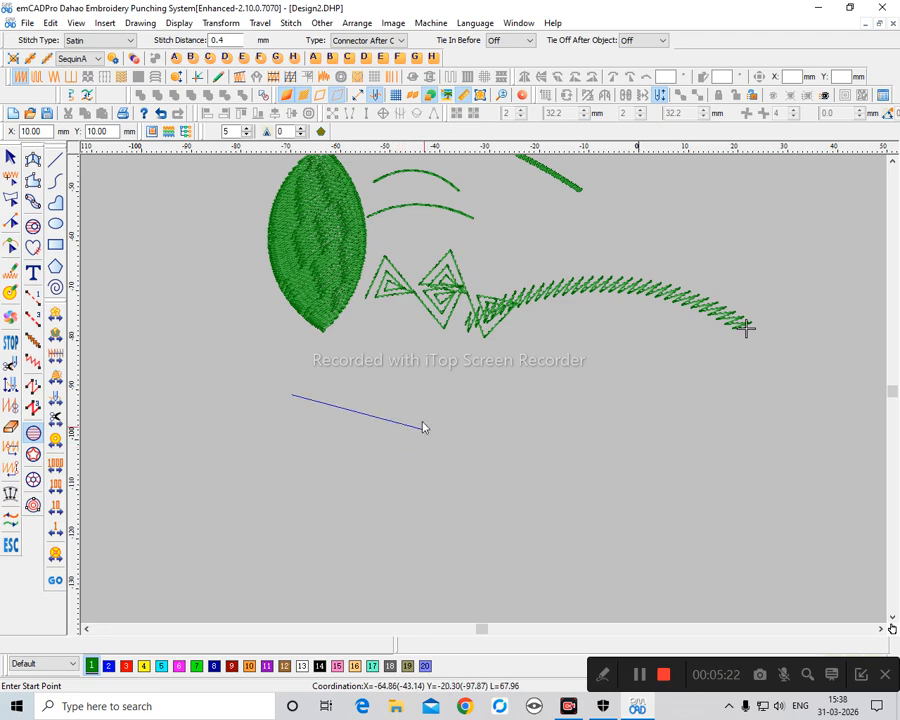
key("Escape")
key("Escape")
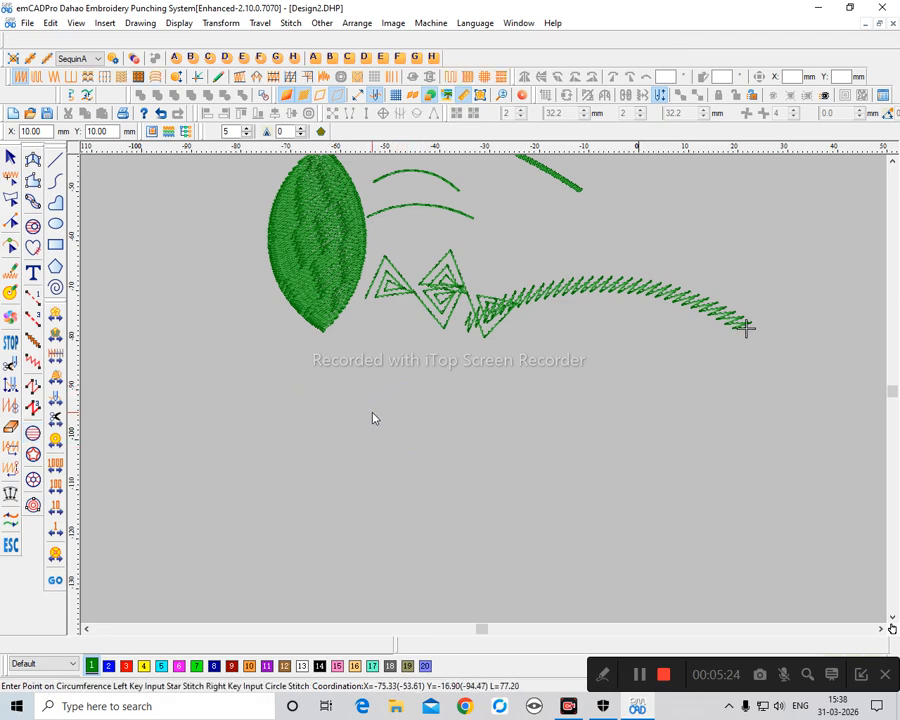
left_click(33, 434)
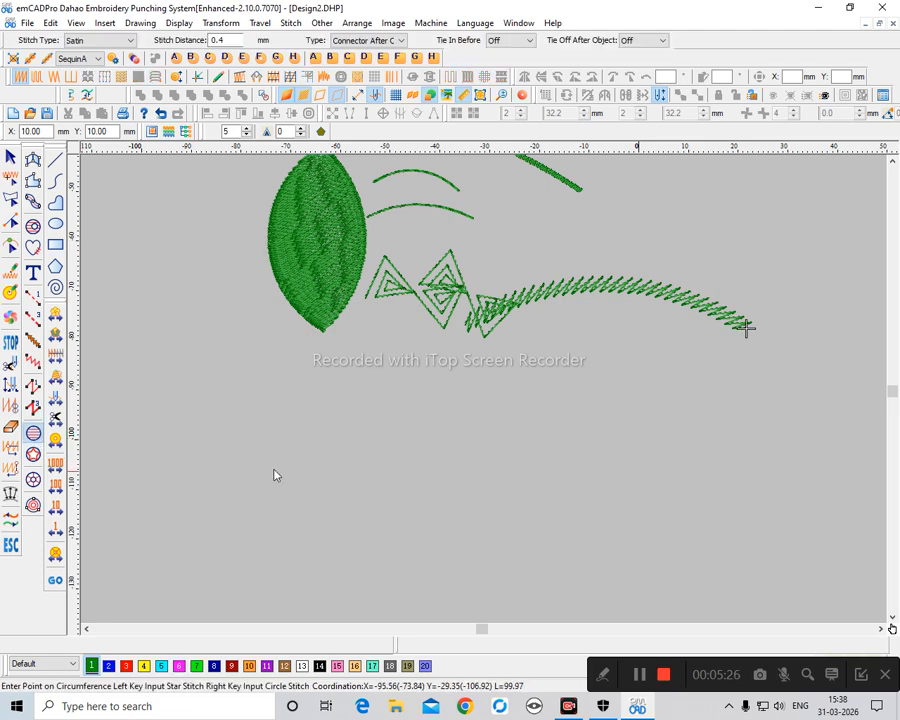
left_click(335, 447)
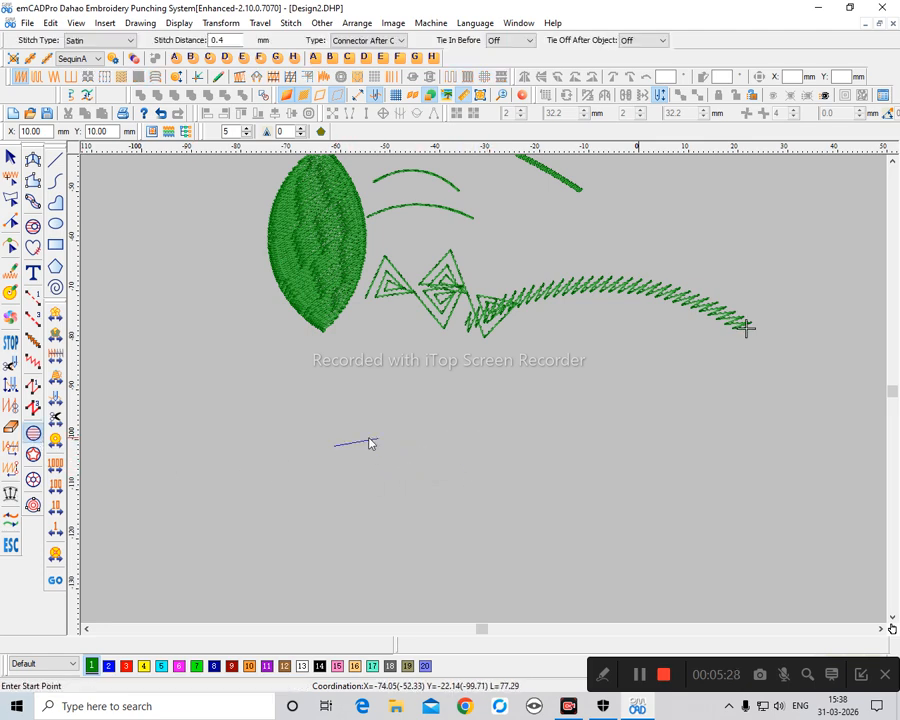
left_click(745, 327)
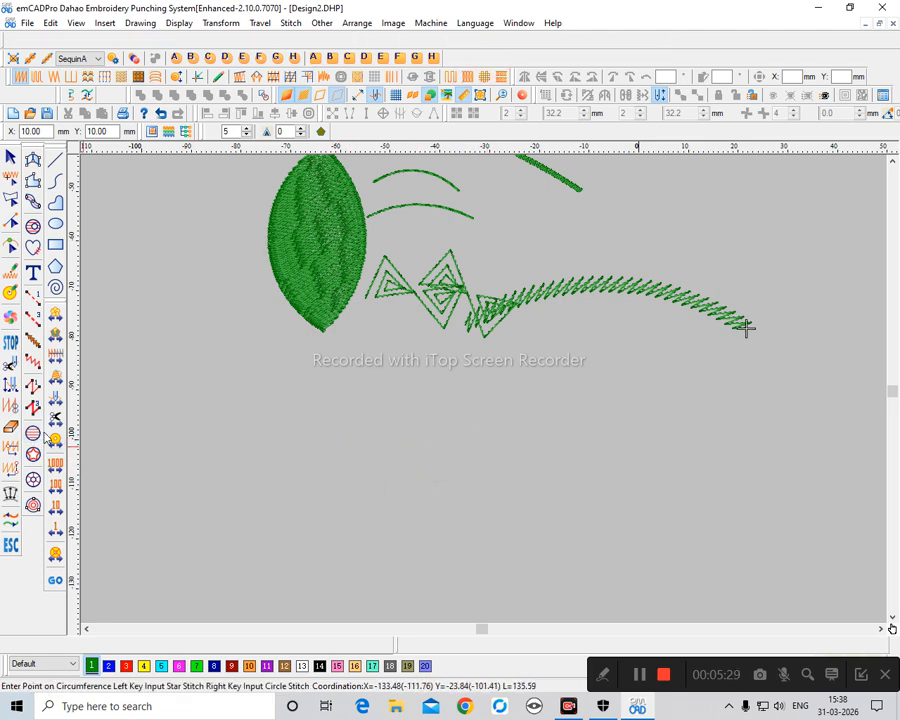
Step: Draw a satin-filled circle about 30 mm in diameter below the lower leaf with 0.4 mm stitch distance
left_click(280, 462)
left_click(431, 466)
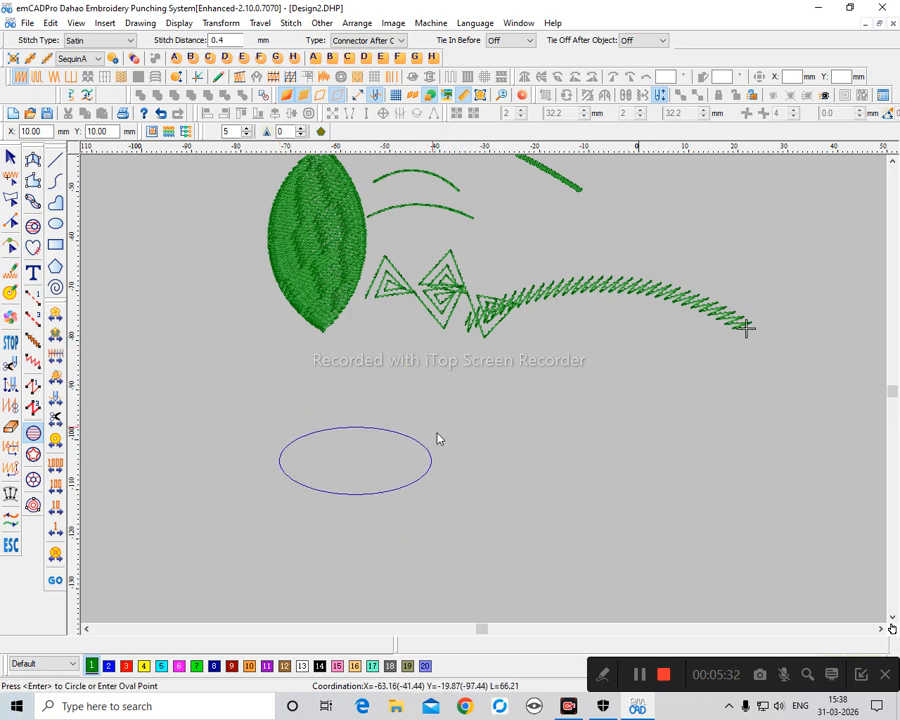
key("Return")
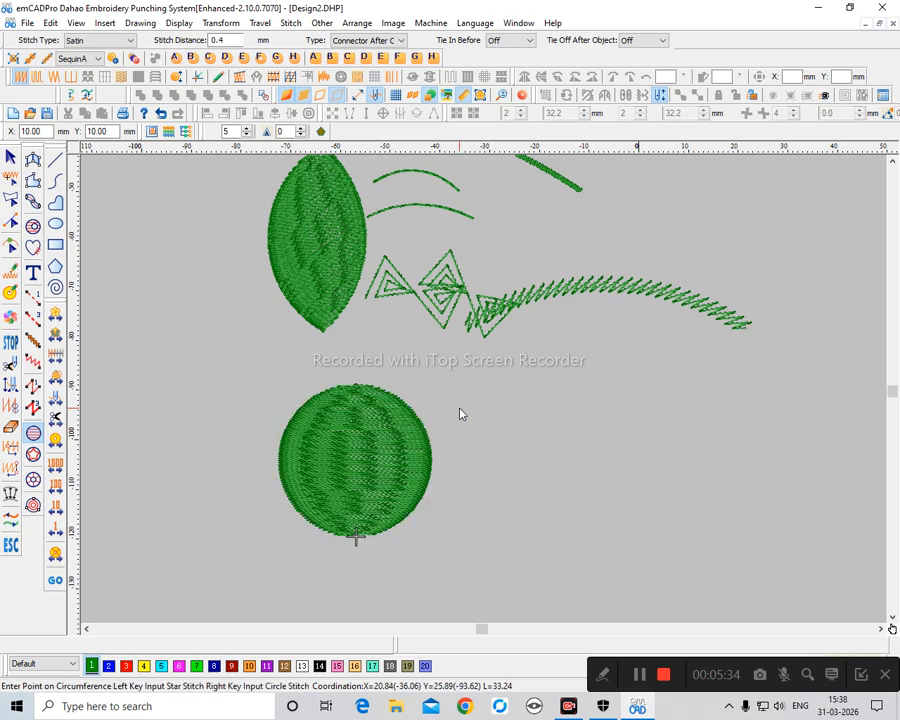
Step: Examine the satin circle within the design and up close, switching the grid display on and off
key("z")
scroll(403, 375, "down", 1)
left_click_drag(403, 375, 420, 416)
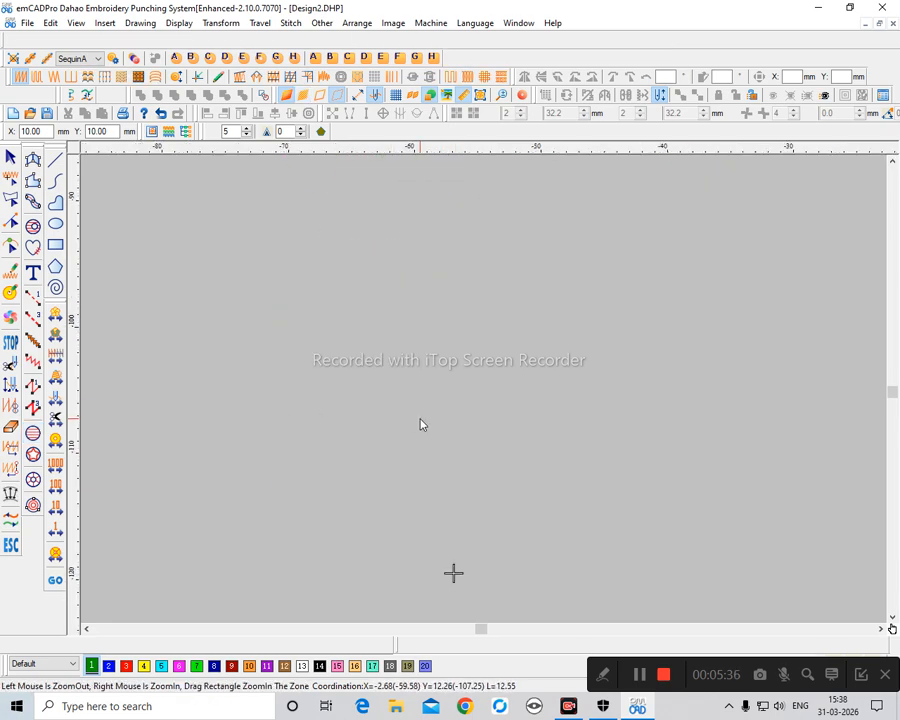
left_click(494, 421)
left_click(512, 392)
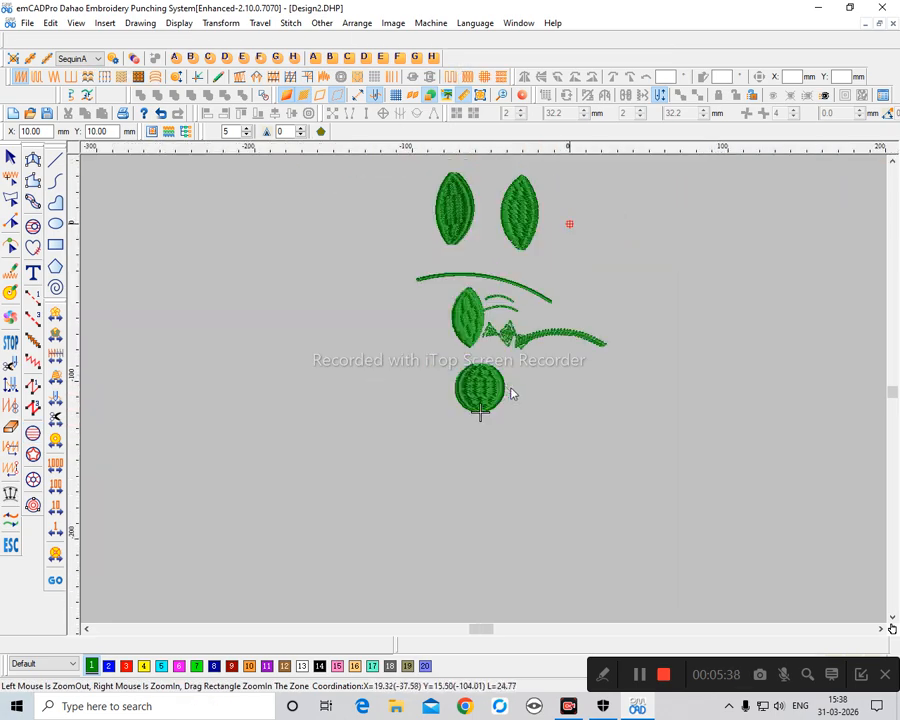
right_click(512, 392)
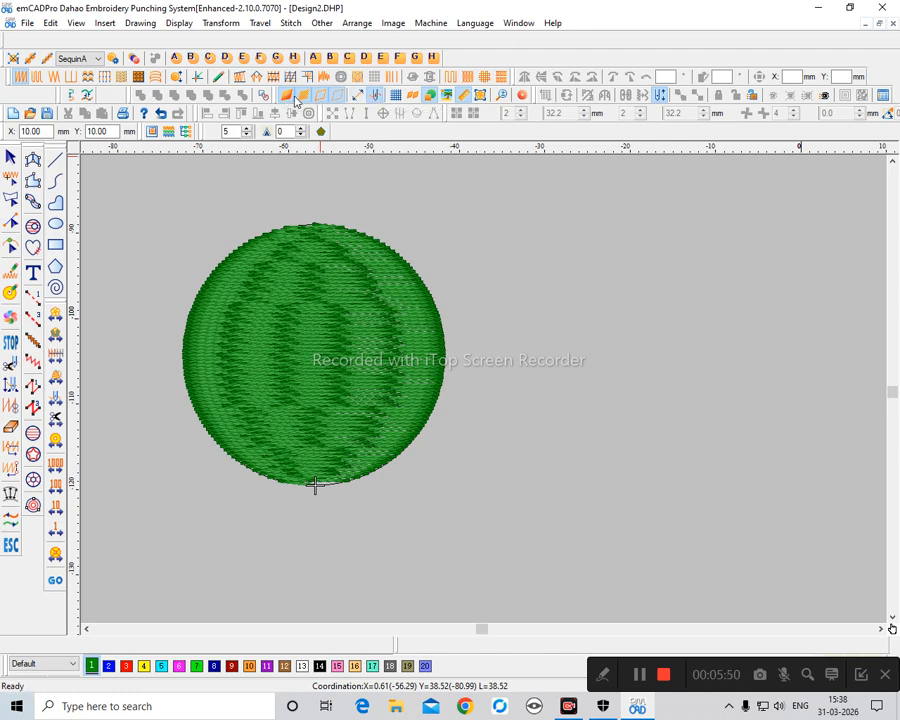
left_click(396, 96)
left_click(396, 96)
left_click(396, 96)
double_click(396, 96)
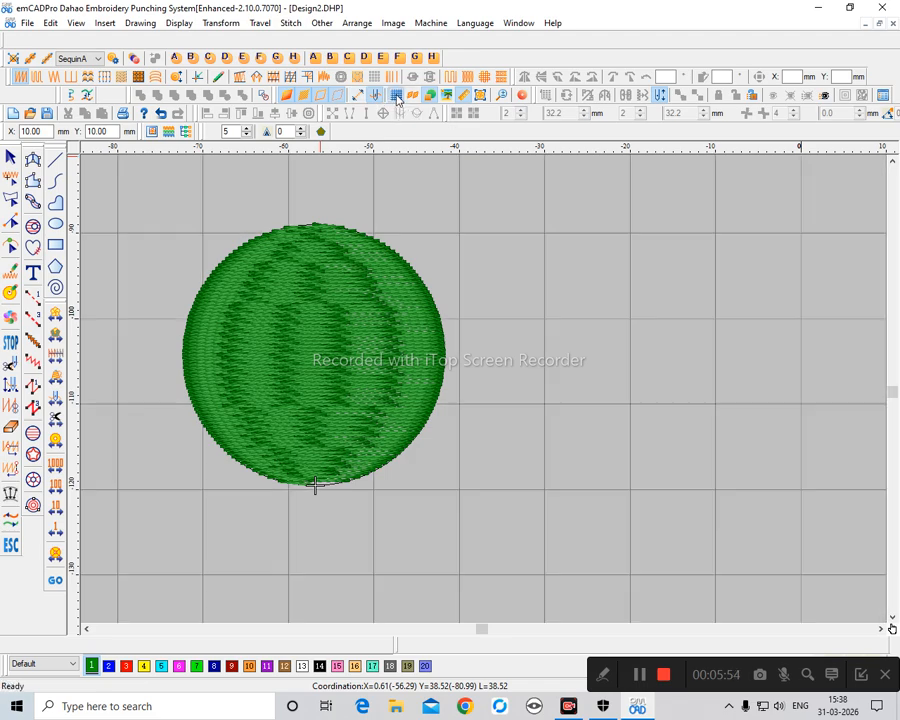
double_click(396, 96)
left_click(396, 96)
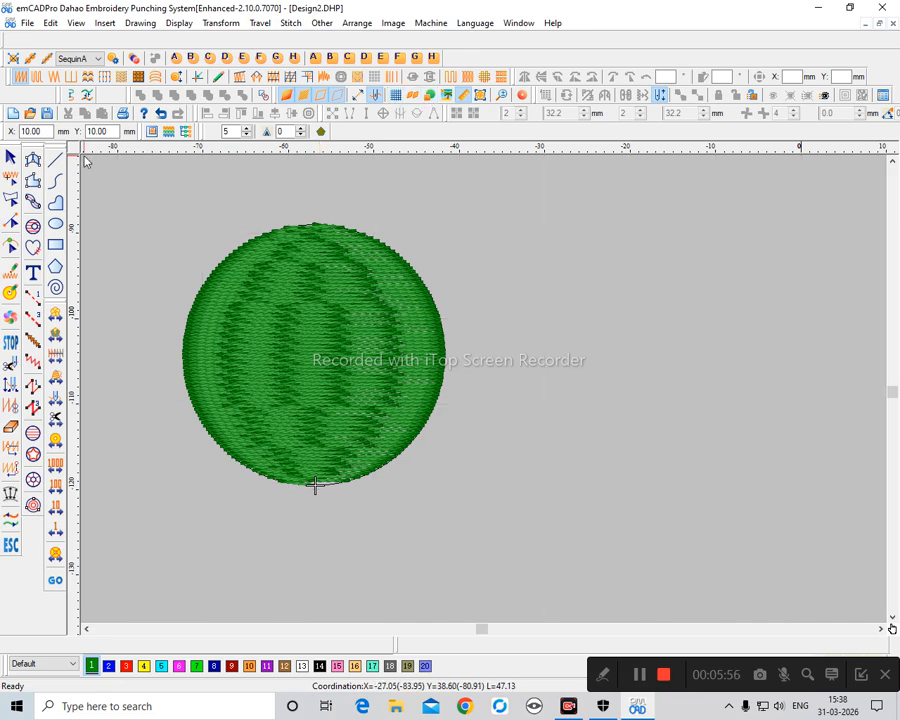
left_click(55, 201)
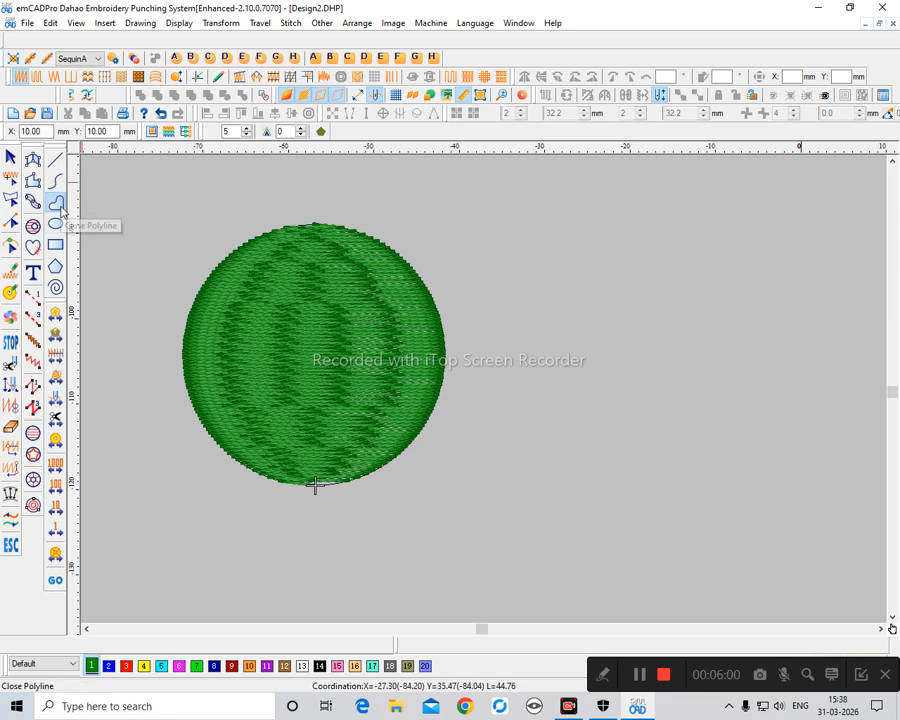
left_click(534, 470)
left_click(482, 348)
left_click(528, 225)
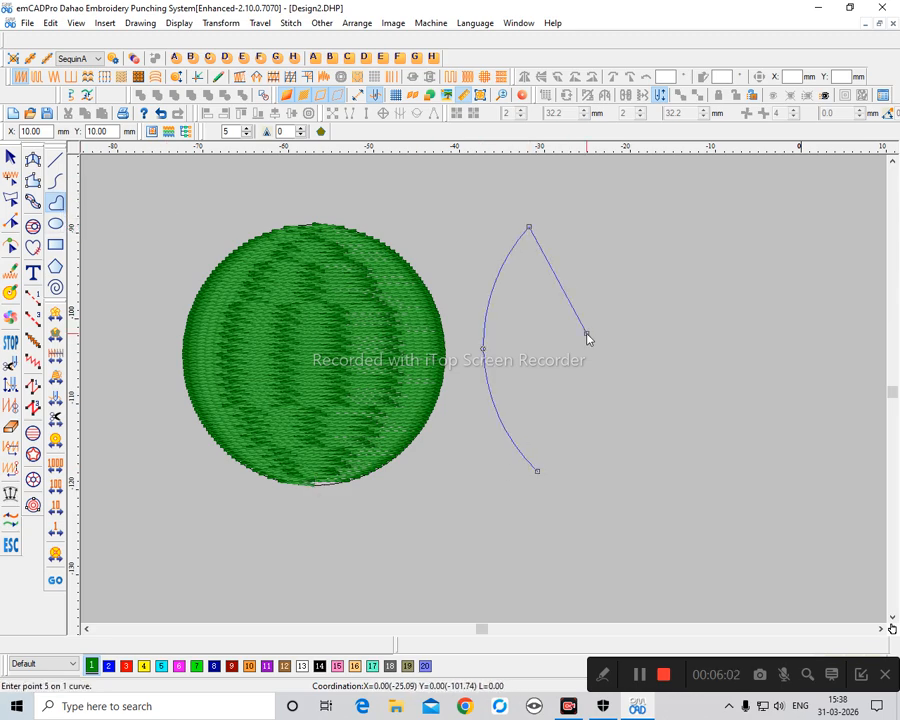
key("Escape")
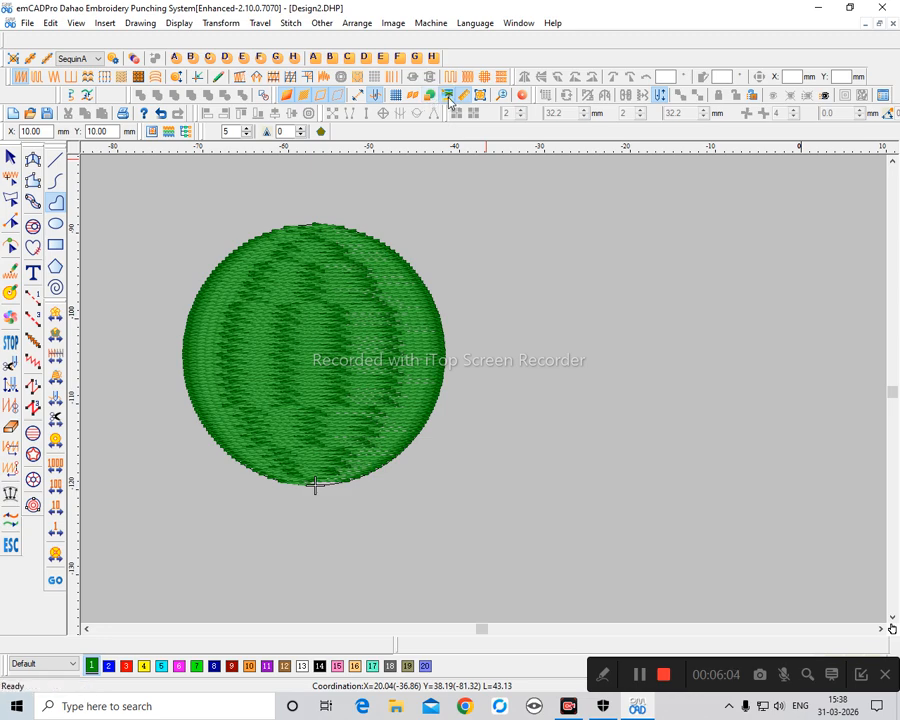
Step: Switch the vector outline display on, off and on again beside the satin circle, and leave the shape drawing tool
left_click(428, 92)
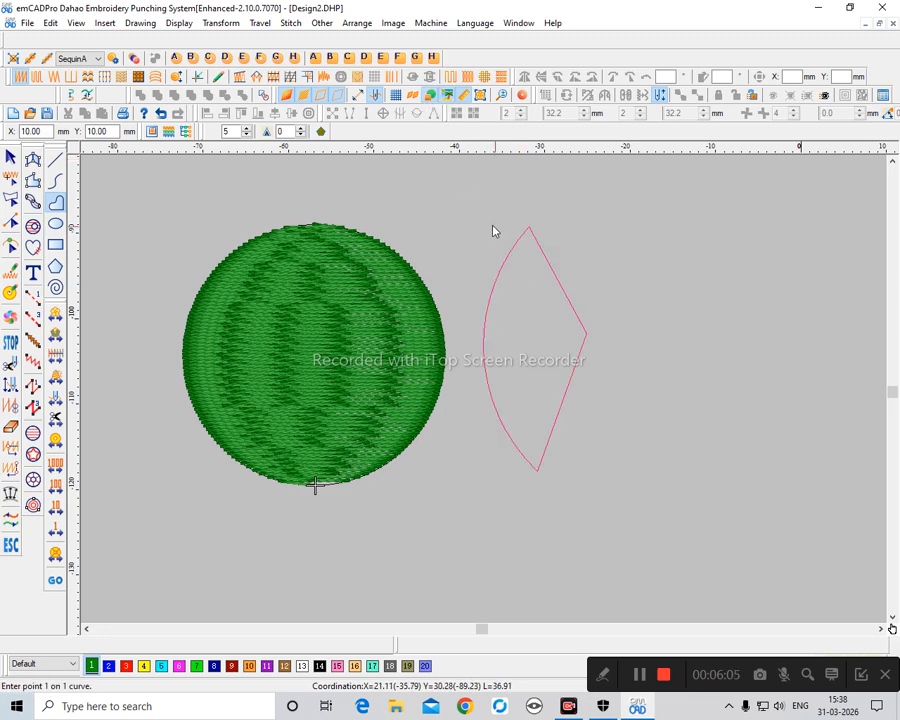
left_click(430, 95)
left_click(430, 95)
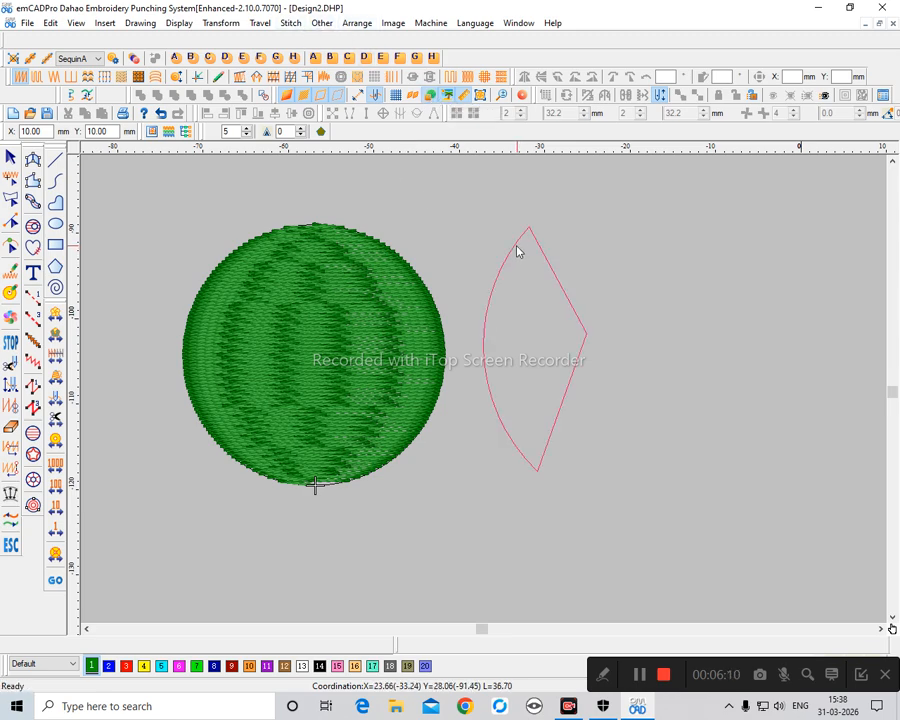
left_click(484, 241)
key("Escape")
Step: Insert the image emb_machine.jpg from the Desktop into the design
left_click(393, 23)
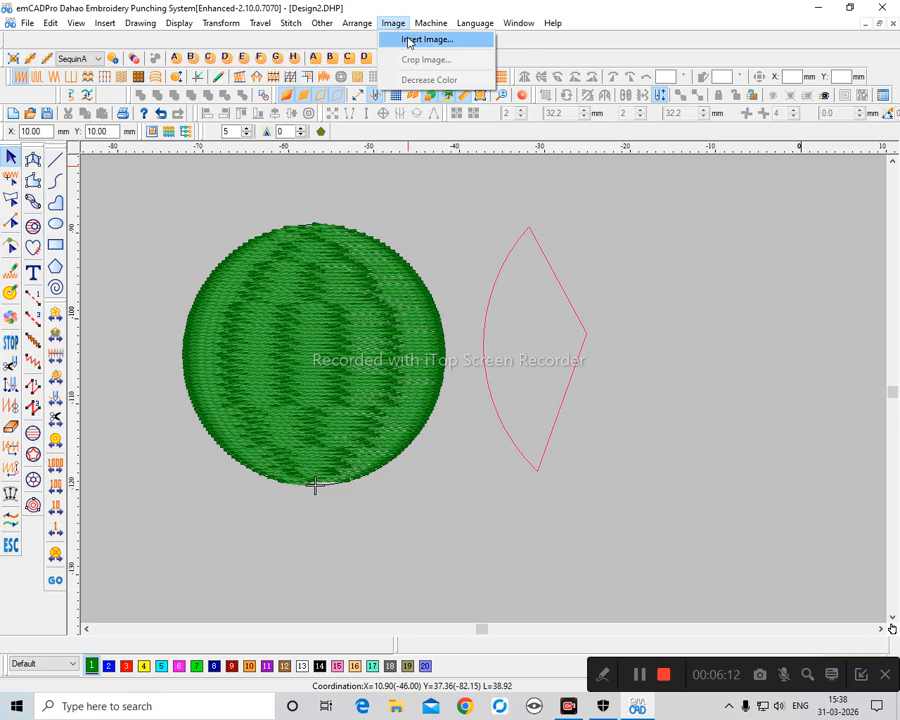
left_click(408, 40)
scroll(240, 320, "down", 4)
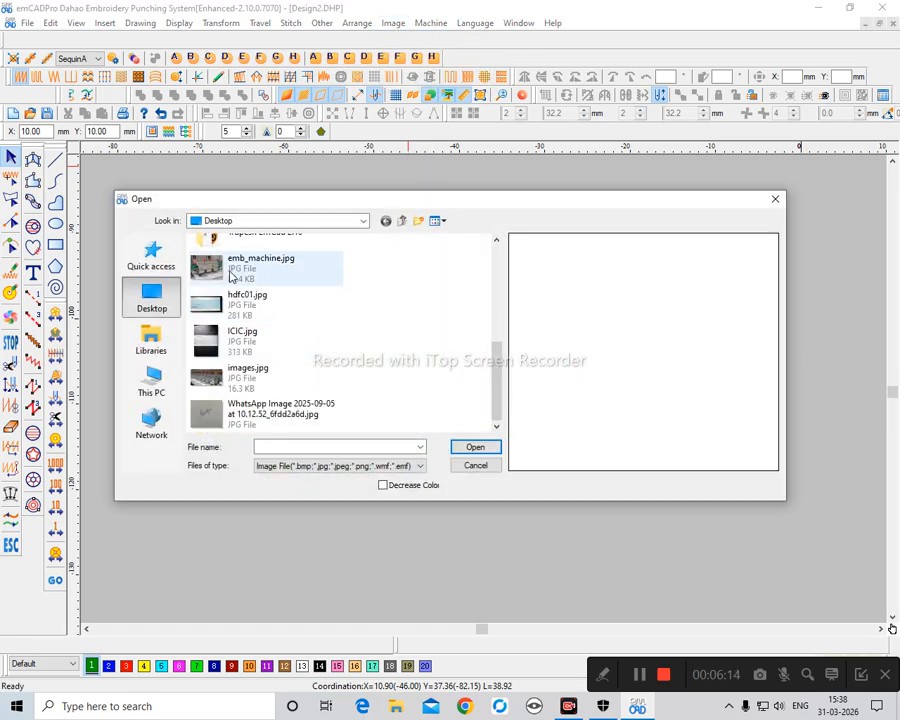
left_click(232, 272)
left_click(474, 447)
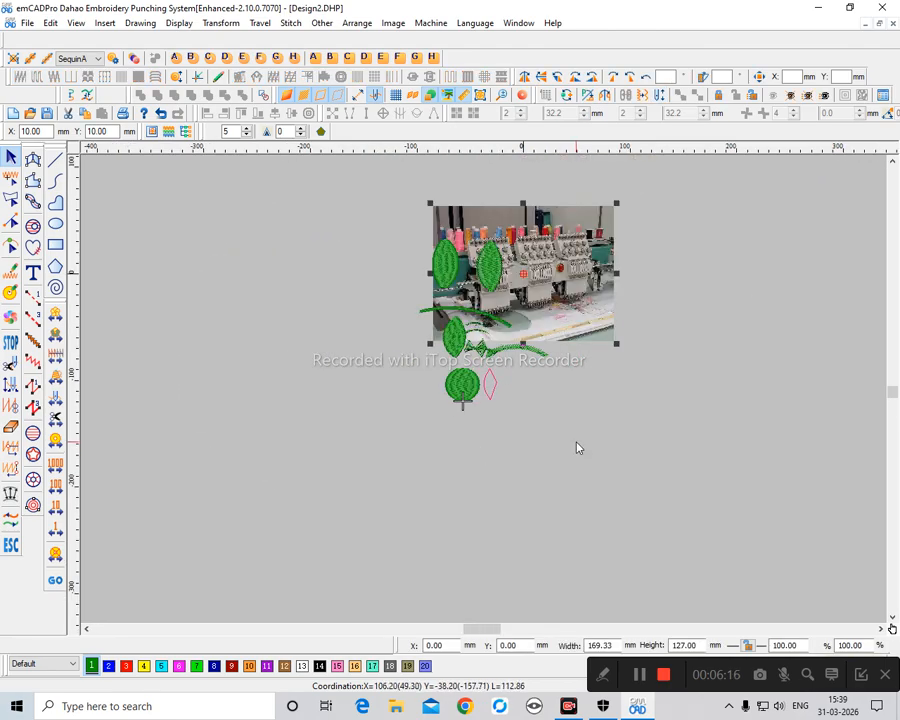
Step: Move the embroidery machine image to the right of the stitched leaves, centred at about X 112 mm, Y -10 mm
scroll(517, 250, "up", 3)
left_click_drag(437, 300, 630, 308)
scroll(568, 345, "down", 2)
left_click_drag(562, 346, 643, 359)
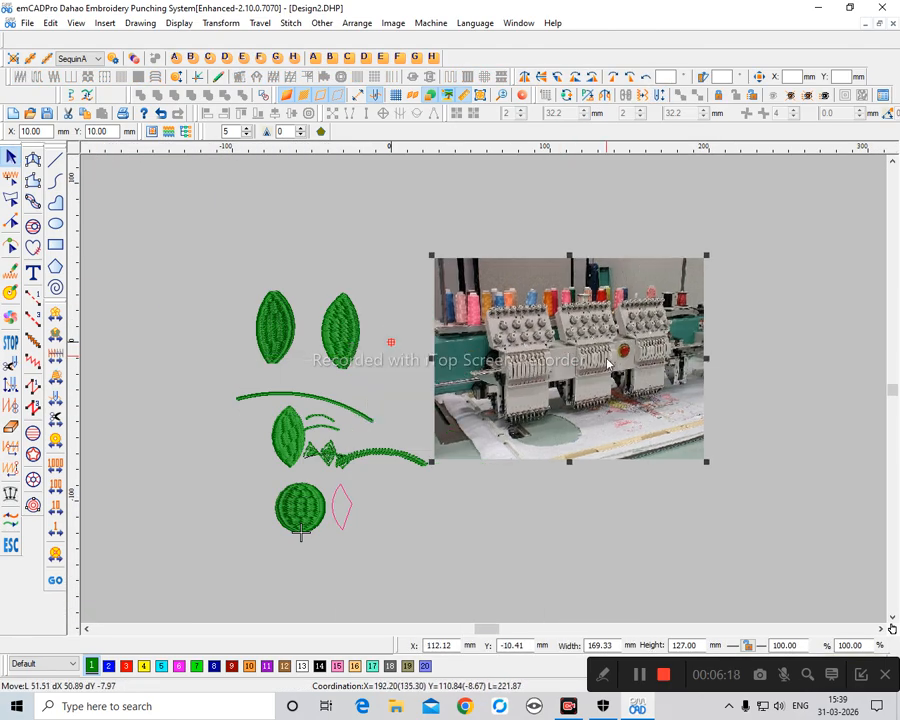
left_click(367, 503)
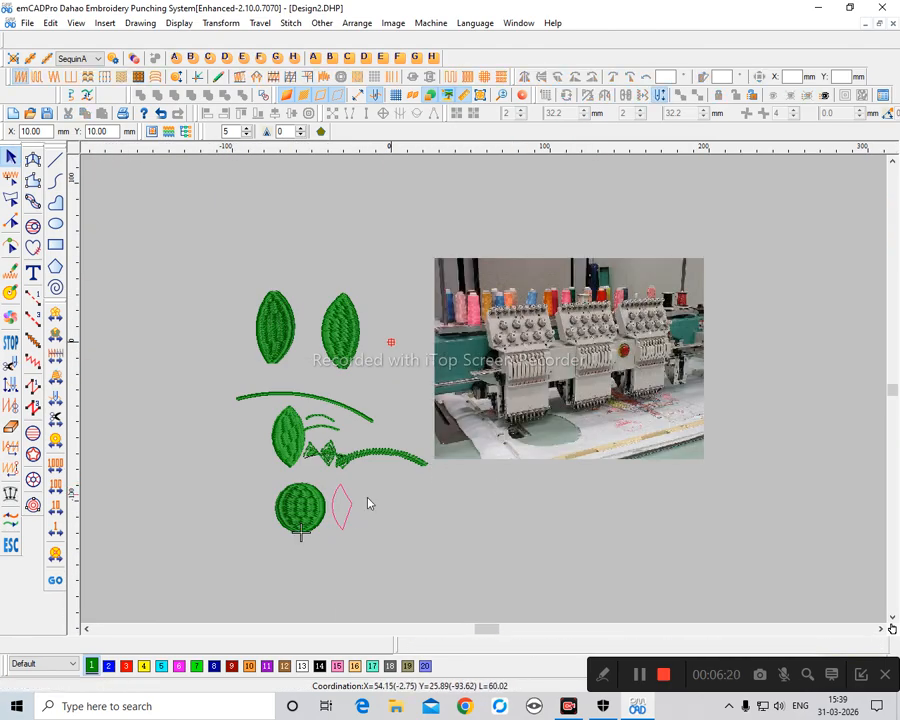
Step: Examine the vector outline beside the satin circle, switching the outline display off and on, and compare it with the whole design
key("z")
left_click_drag(262, 440, 428, 540)
left_click(458, 390)
key("Delete")
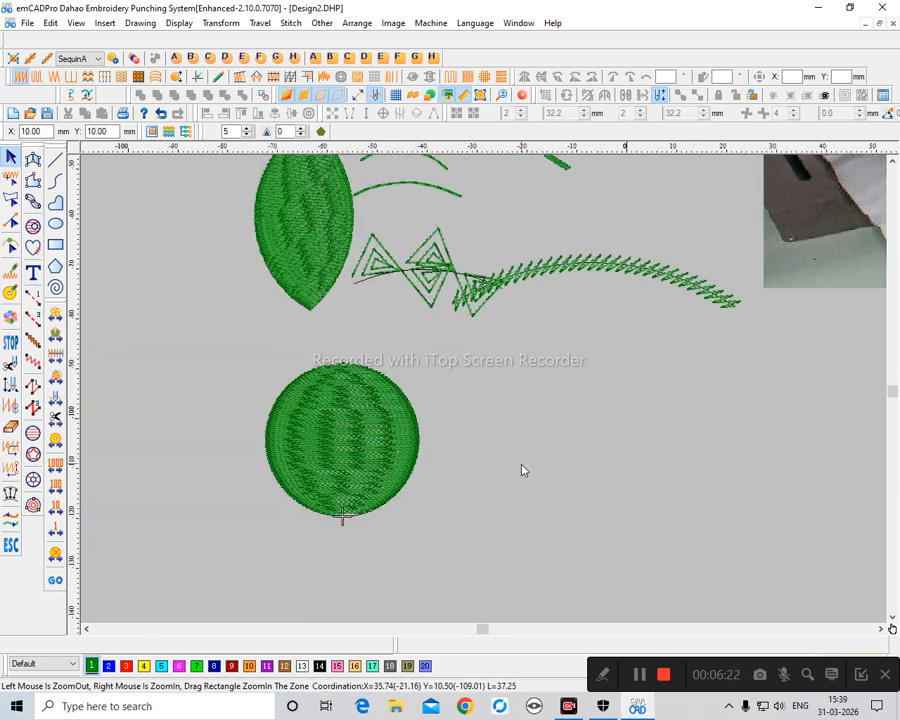
left_click_drag(386, 334, 530, 506)
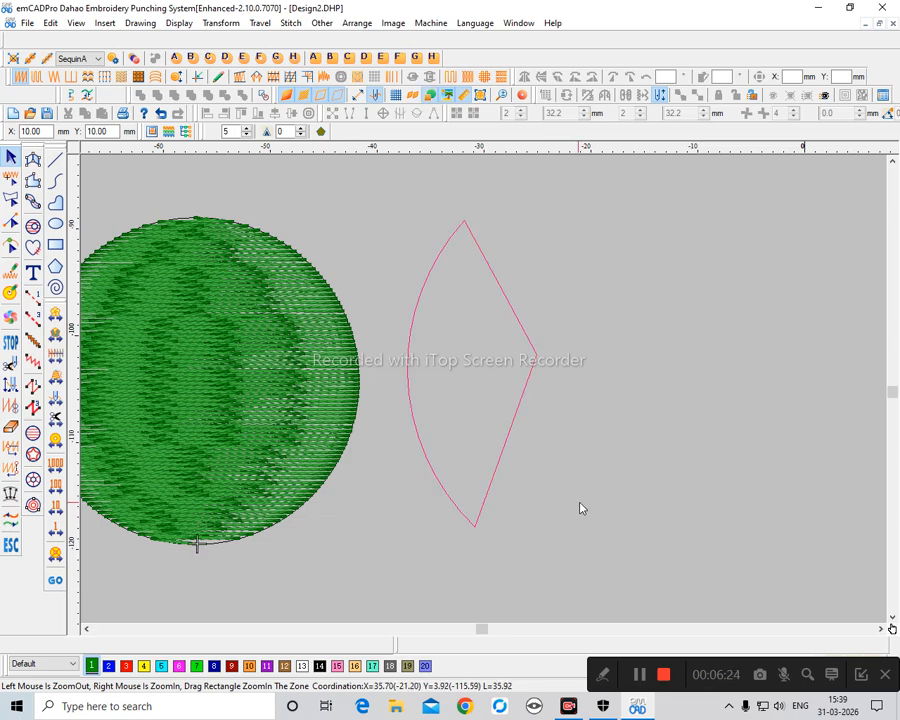
scroll(582, 500, "down", 3)
key("z")
left_click_drag(624, 391, 530, 300)
scroll(440, 260, "down", 1)
left_click_drag(384, 240, 716, 476)
scroll(600, 380, "down", 2)
left_click_drag(578, 321, 464, 358)
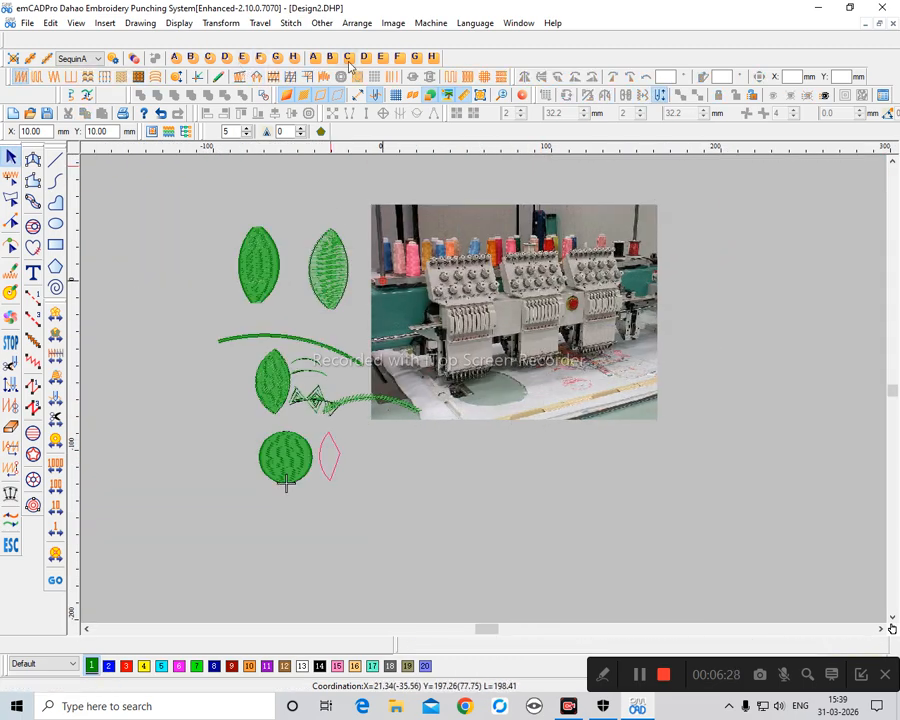
Step: Place a vertical guide line through the machine image at about X 75 mm and take it away again
key("z")
left_click_drag(365, 149, 502, 322)
scroll(500, 335, "down", 2)
left_click_drag(441, 315, 519, 461)
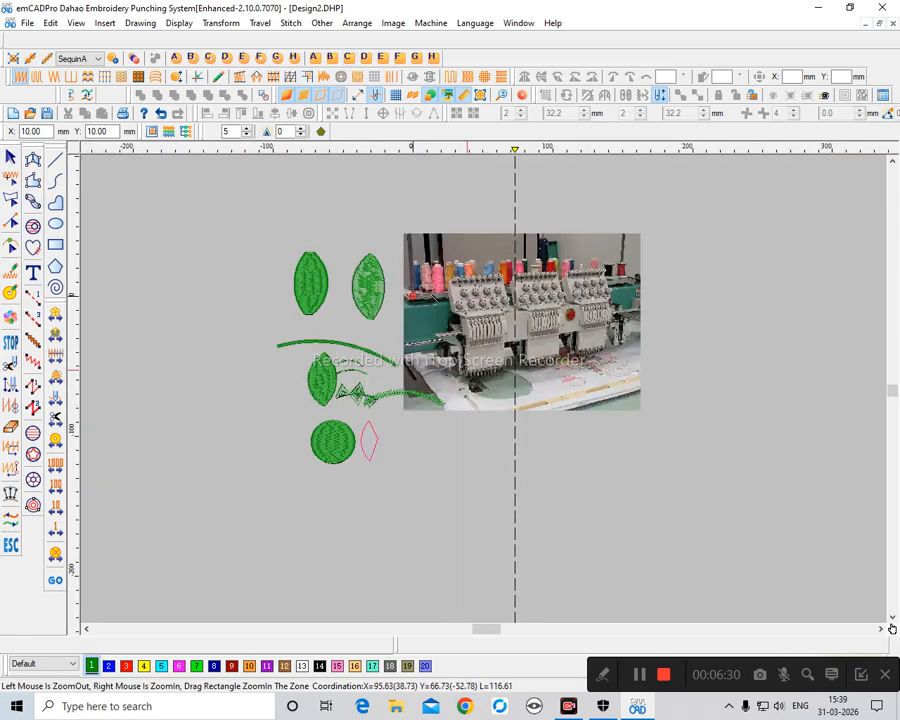
left_click_drag(420, 160, 600, 412)
scroll(505, 178, "down", 1)
left_click(489, 153)
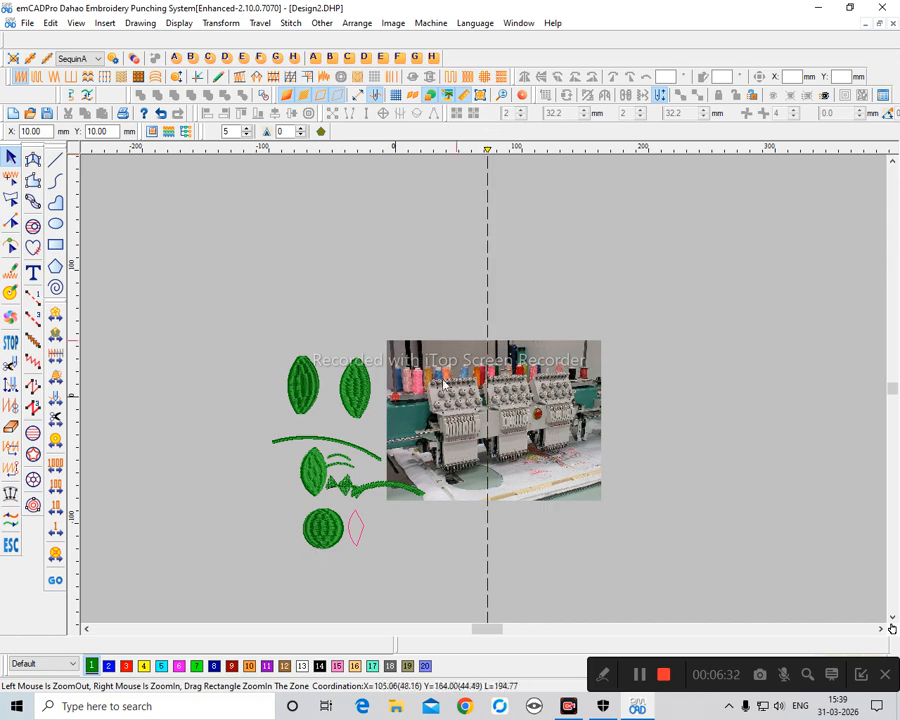
key("z")
left_click_drag(351, 180, 510, 441)
left_click_drag(404, 268, 591, 498)
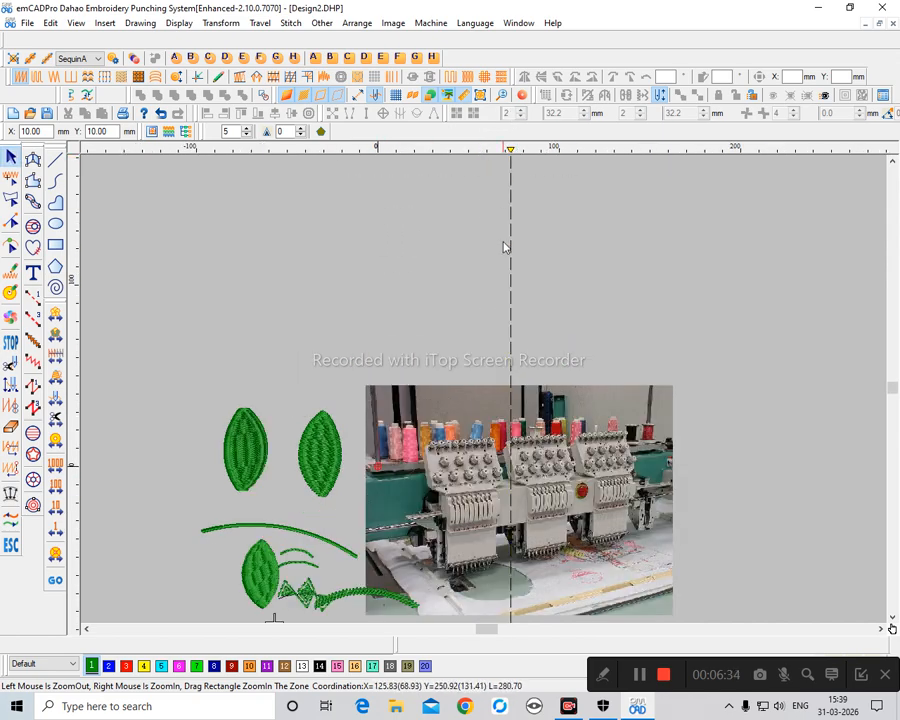
scroll(495, 277, "down", 2)
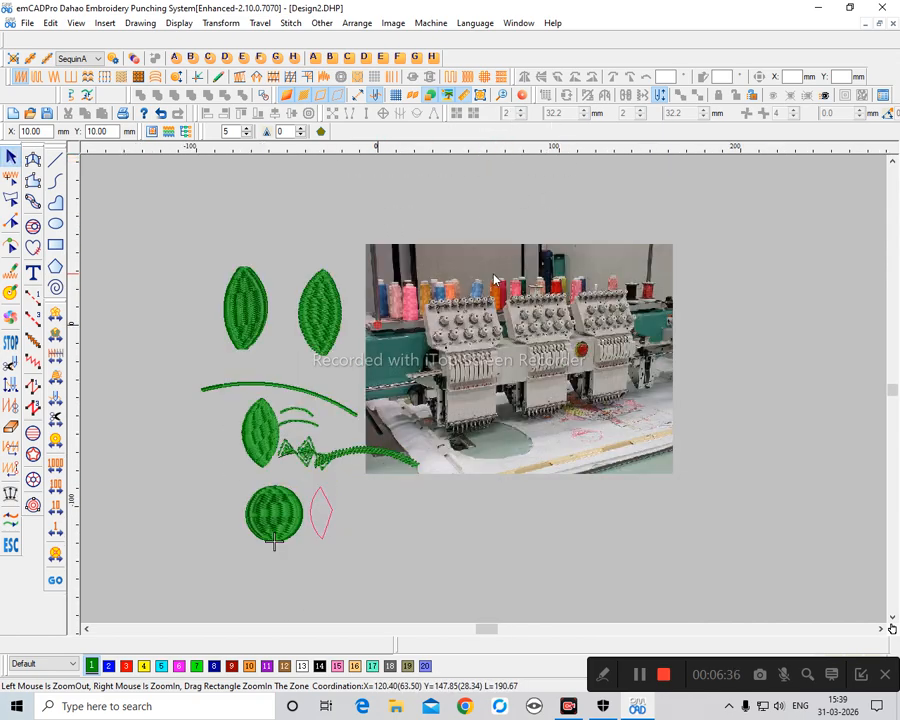
Step: Examine the inserted embroidery machine image up close and next to the stitched objects
key("z")
left_click_drag(341, 257, 490, 459)
scroll(465, 389, "up", 1)
scroll(465, 395, "down", 2)
scroll(468, 424, "down", 2)
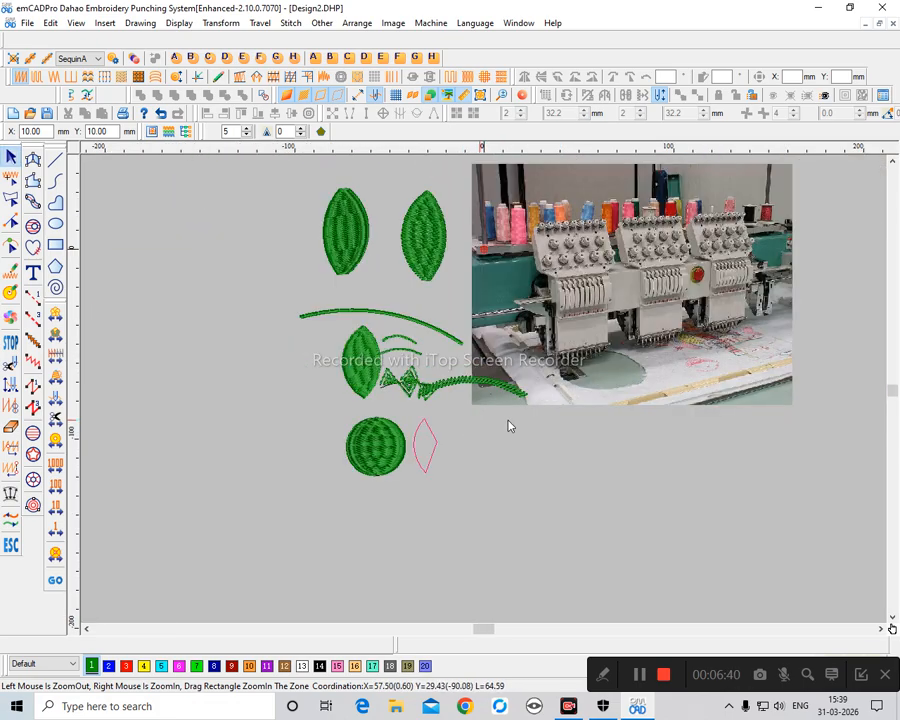
left_click_drag(478, 263, 573, 398)
scroll(588, 402, "down", 2)
scroll(591, 405, "up", 2)
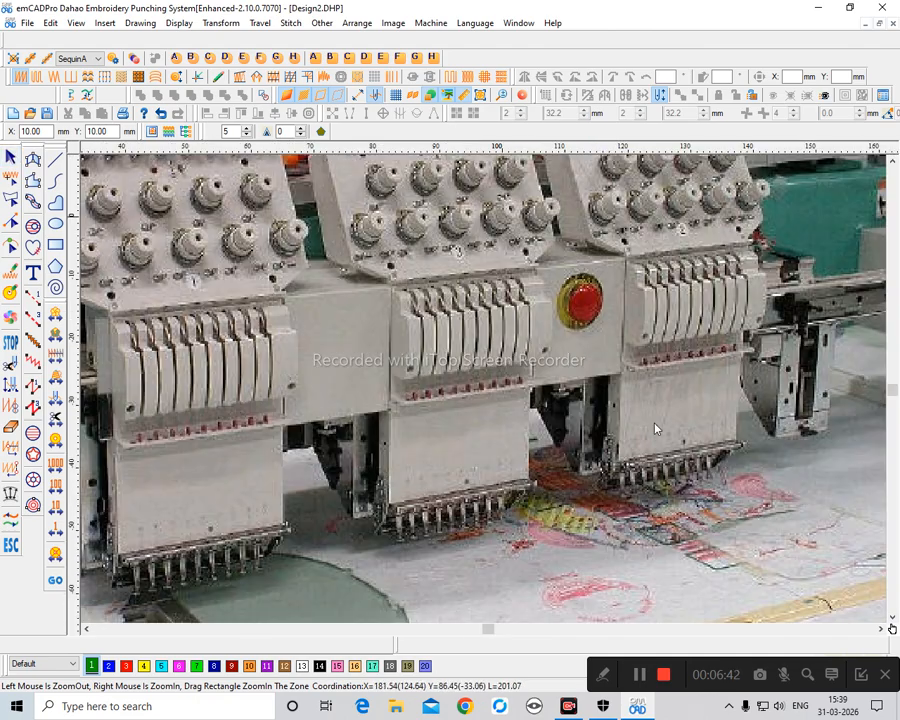
scroll(578, 412, "down", 2)
left_click_drag(432, 289, 515, 433)
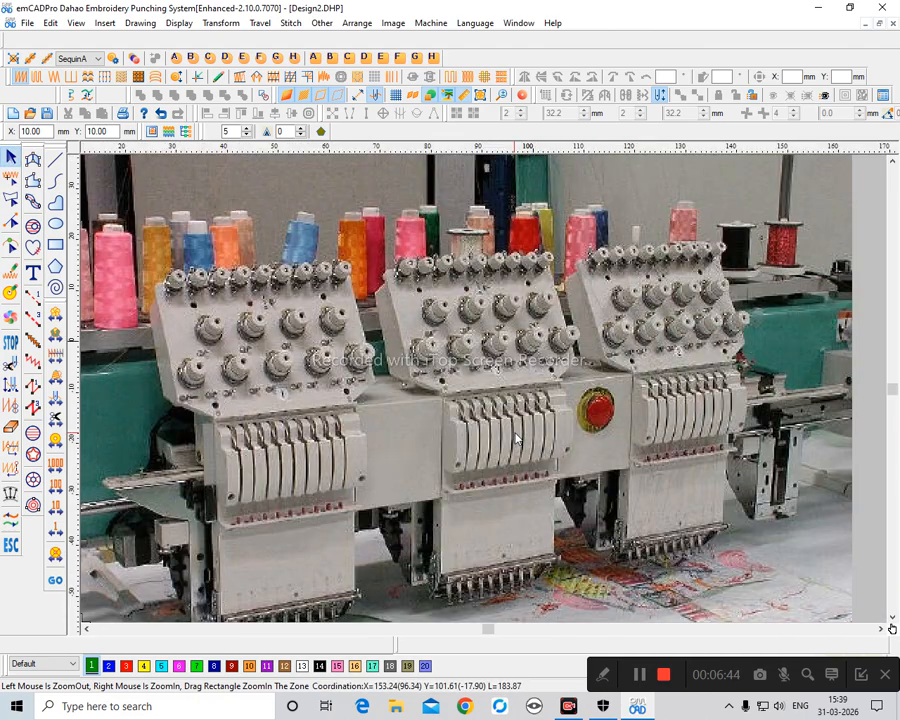
scroll(505, 399, "down", 1)
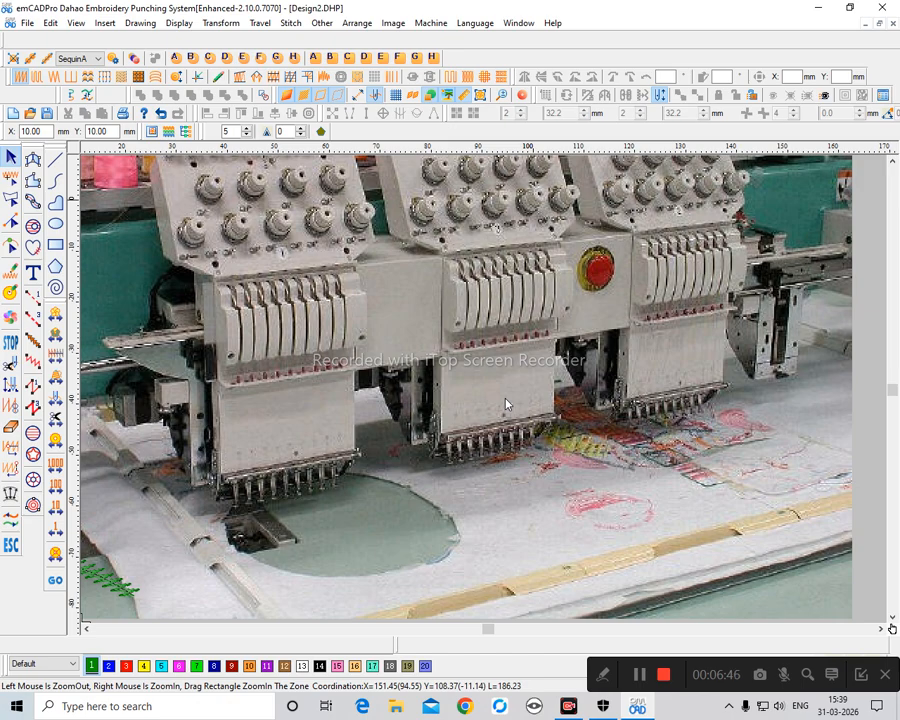
scroll(505, 404, "down", 3)
scroll(355, 283, "up", 2)
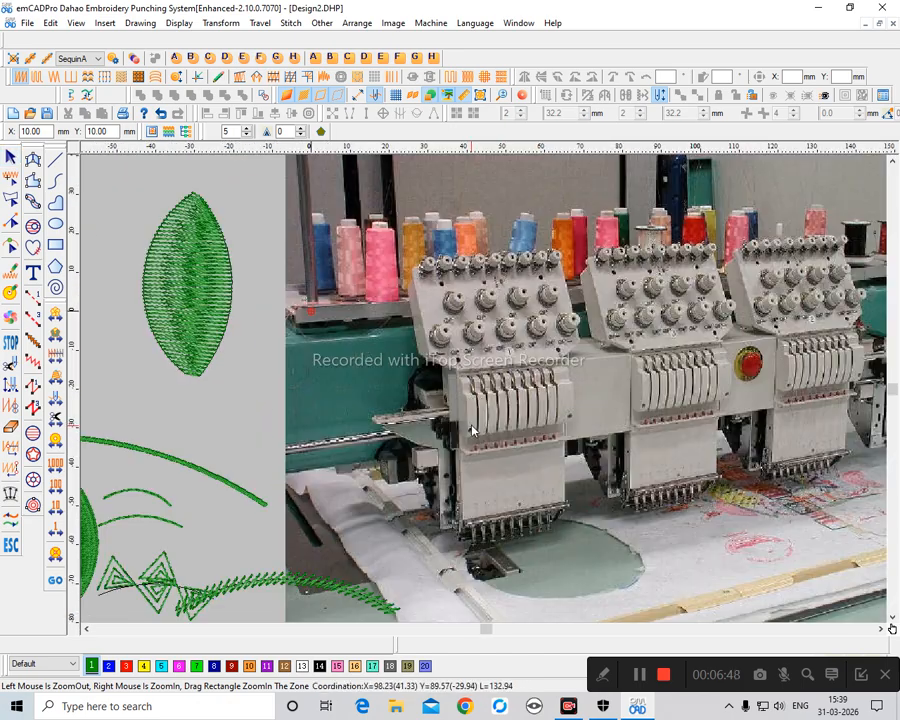
Step: Examine the motif and cord lines up close, and check the stitch settings of the upper triple run line
left_click_drag(396, 205, 622, 557)
scroll(620, 417, "down", 2)
key("z")
left_click_drag(499, 338, 580, 463)
scroll(297, 437, "down", 2)
scroll(440, 446, "up", 4)
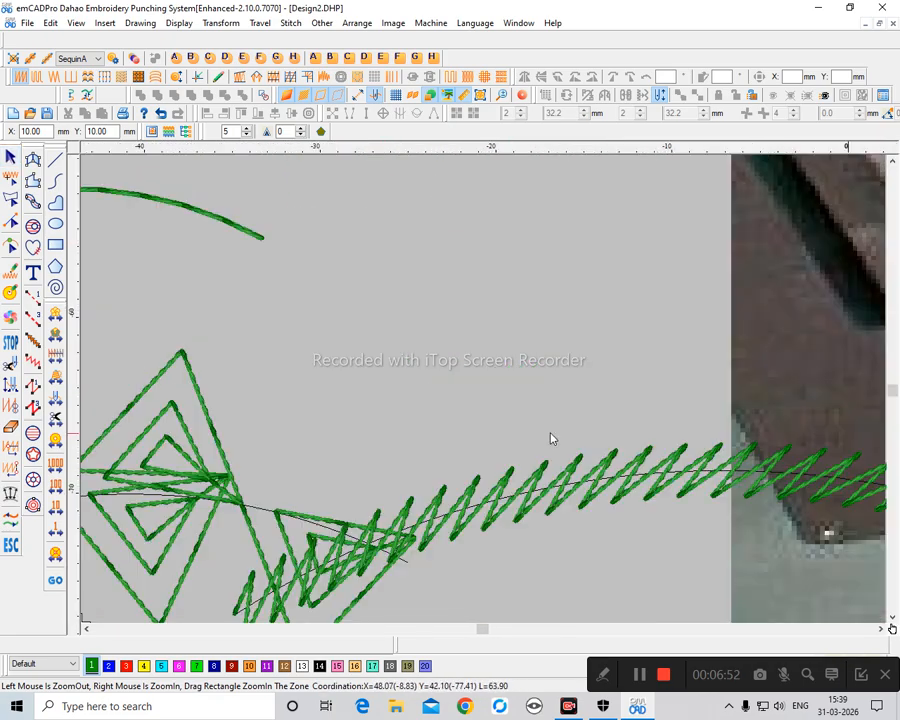
scroll(470, 415, "down", 2)
left_click(367, 323)
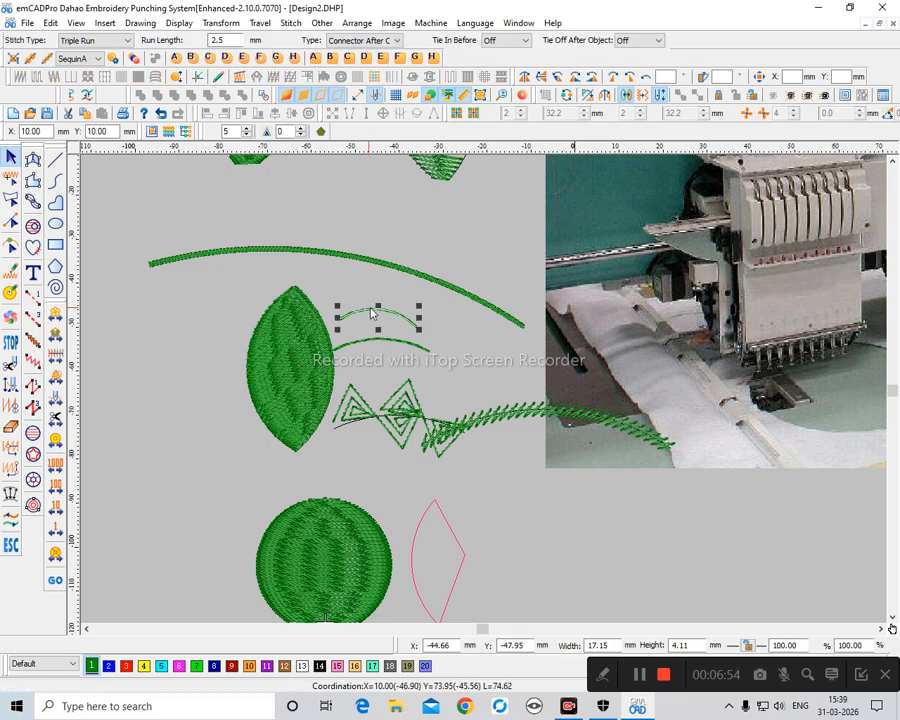
right_click(425, 357)
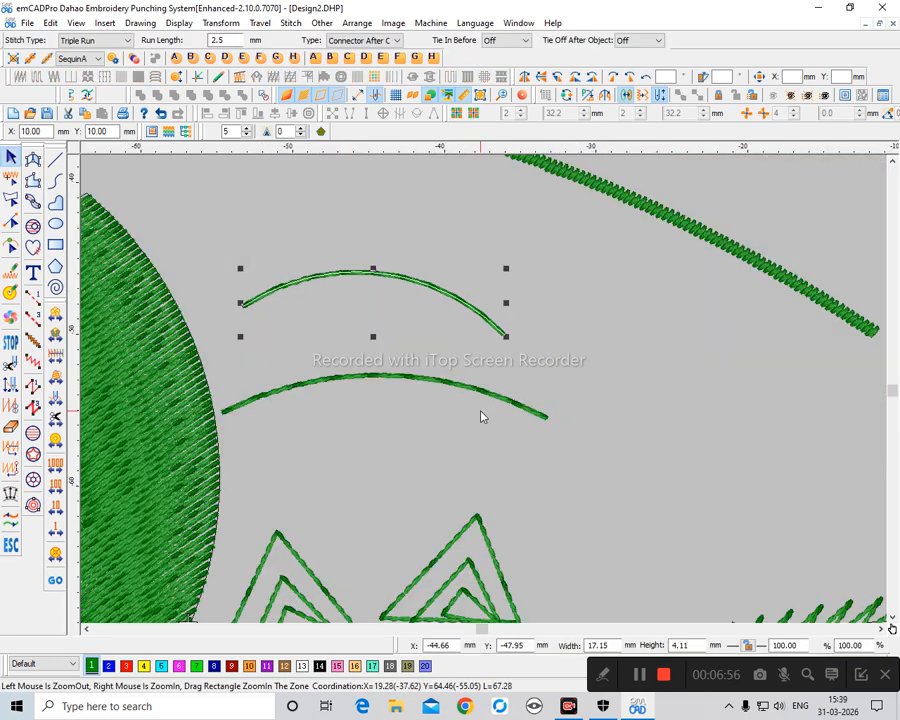
scroll(477, 406, "down", 3)
scroll(478, 408, "down", 2, "ctrl")
Step: Spread out the lines: motif line left of the lower leaf, cord line above it, long satin arc slightly up and right
left_click(482, 416)
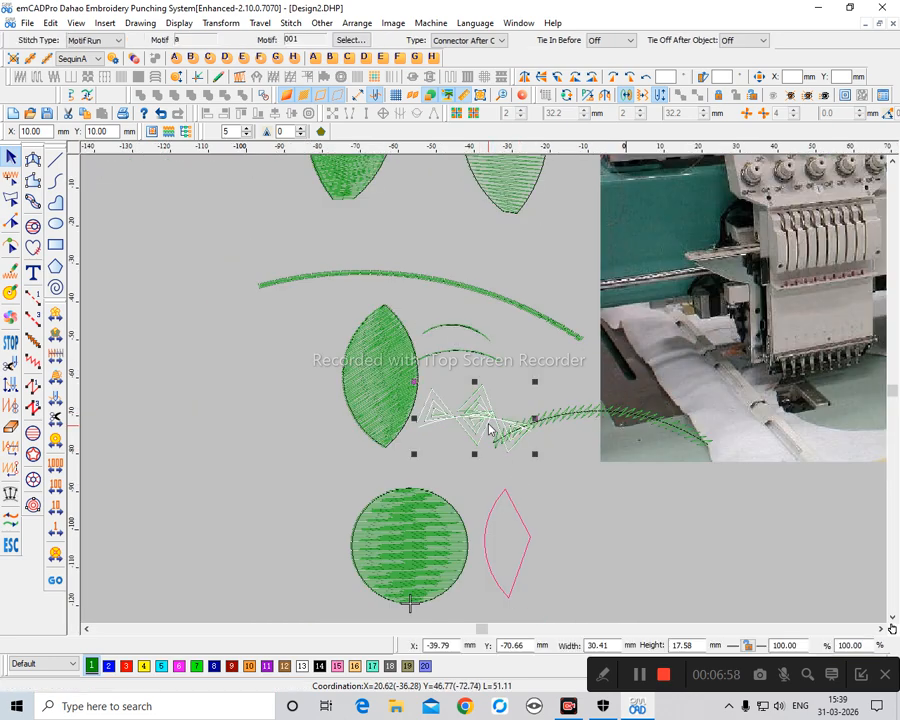
left_click_drag(487, 423, 307, 418)
left_click_drag(590, 419, 268, 289)
left_click(420, 300)
left_click_drag(420, 300, 440, 289)
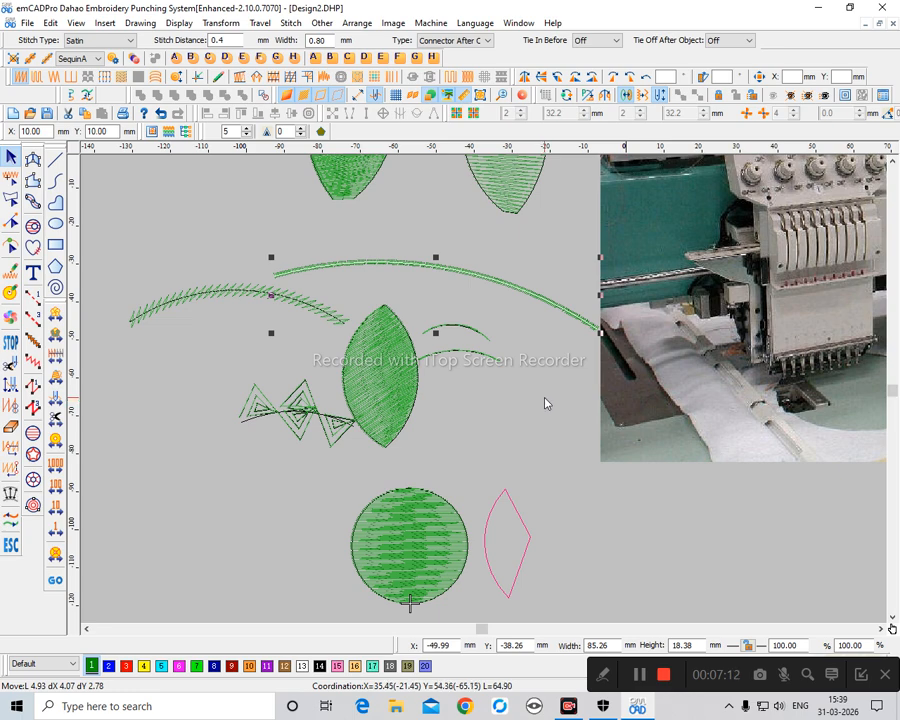
left_click(585, 482)
Step: Examine the rearranged cord, motif, satin and run lines around the lower leaf
scroll(548, 440, "down", 3)
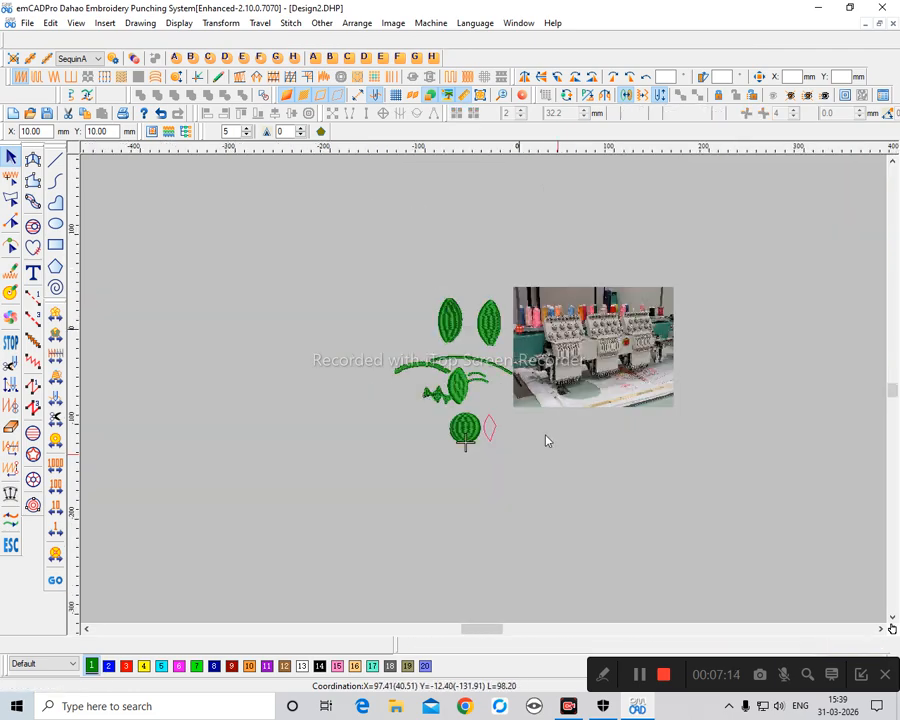
scroll(502, 444, "up", 5)
scroll(488, 430, "down", 2)
key("z")
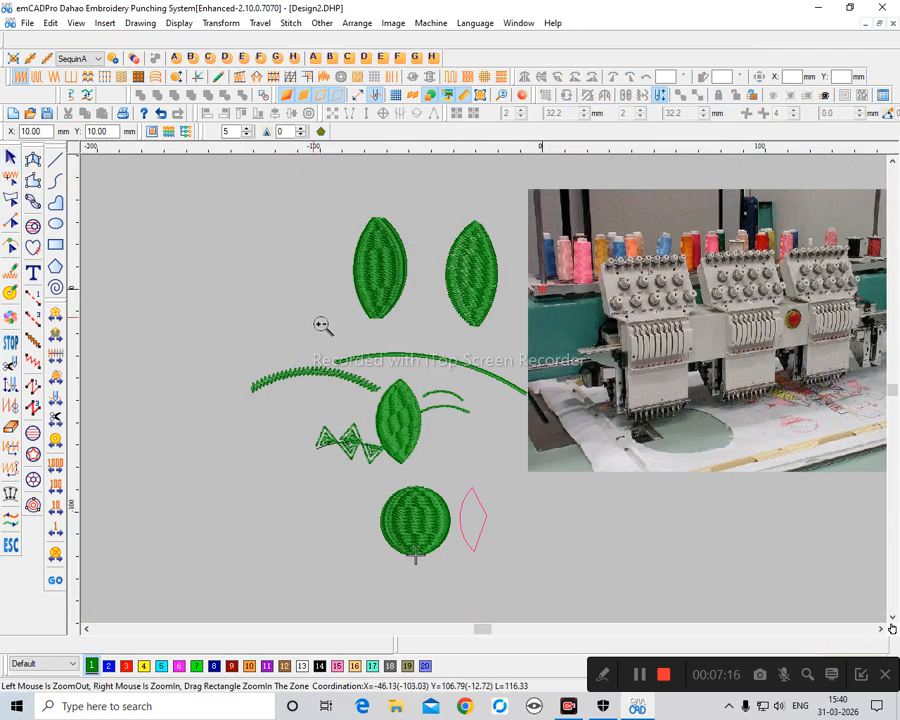
left_click_drag(316, 321, 467, 502)
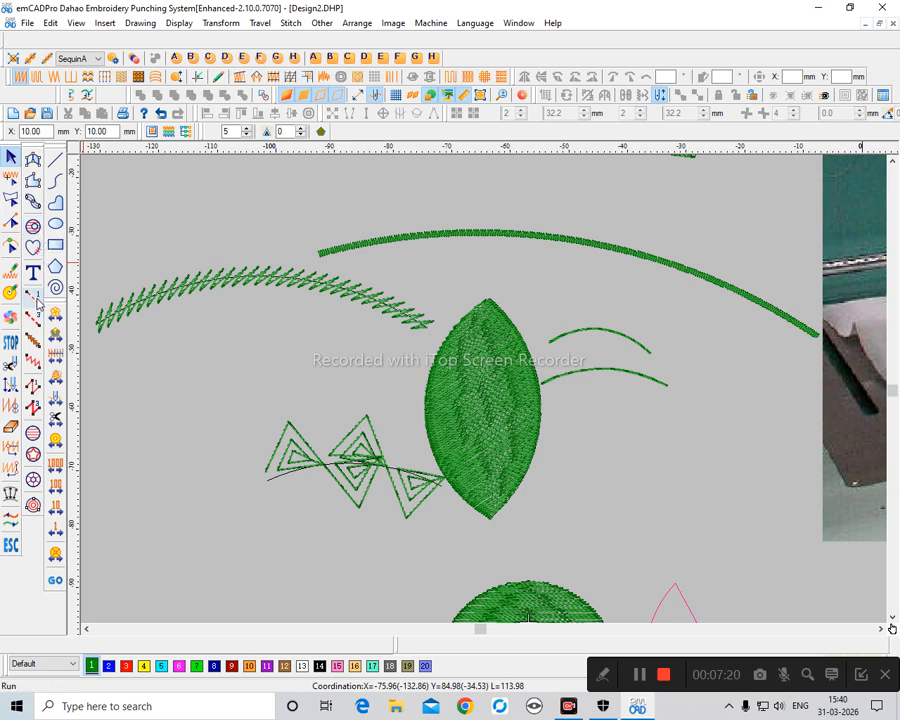
left_click(36, 438)
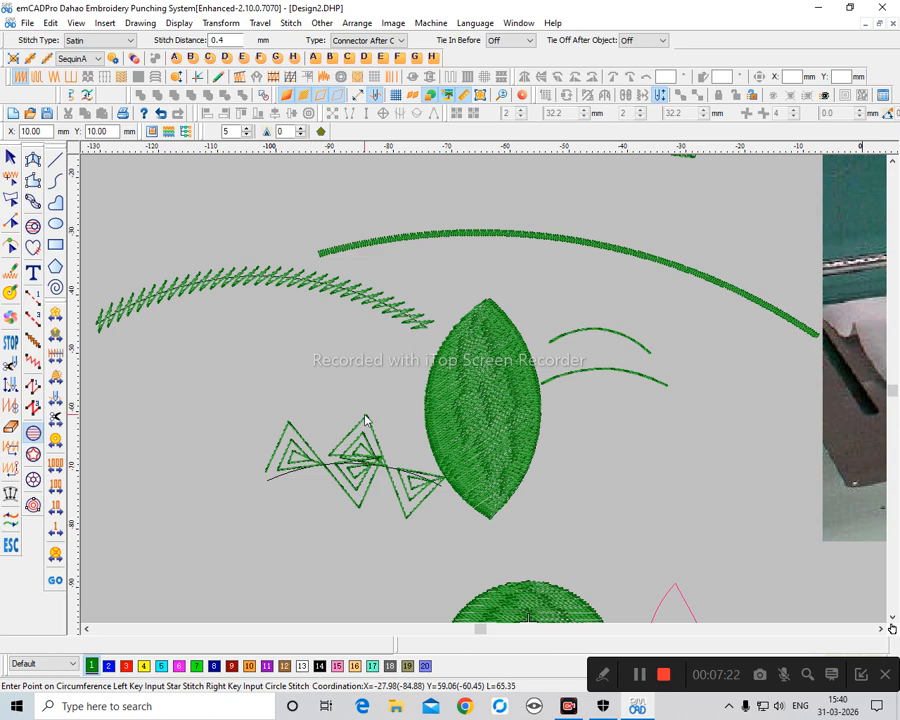
scroll(400, 420, "down", 2)
key("z")
left_click_drag(553, 273, 695, 451)
scroll(432, 388, "down", 2)
key("z")
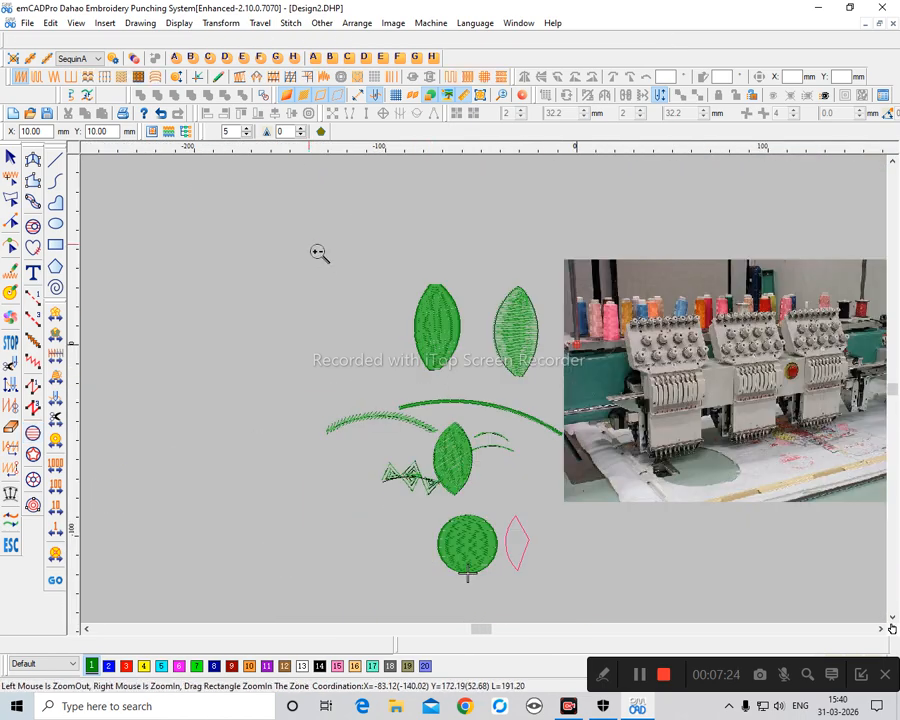
left_click_drag(316, 252, 423, 446)
key("z")
left_click_drag(416, 258, 633, 542)
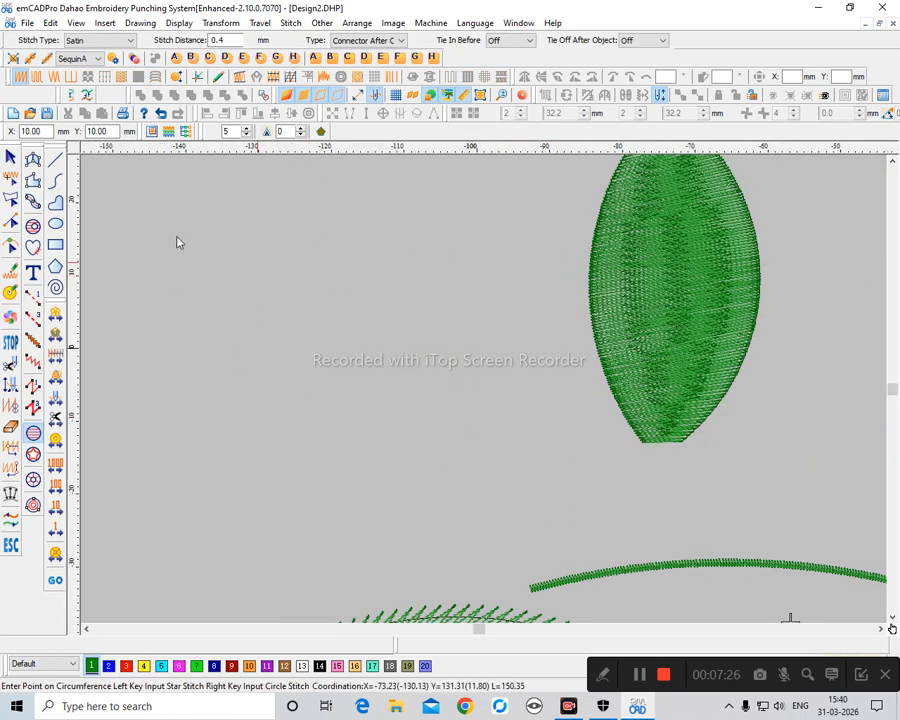
Step: Draw a circle outline about 22 mm in diameter in the empty area left of the upper-left leaf
left_click(56, 225)
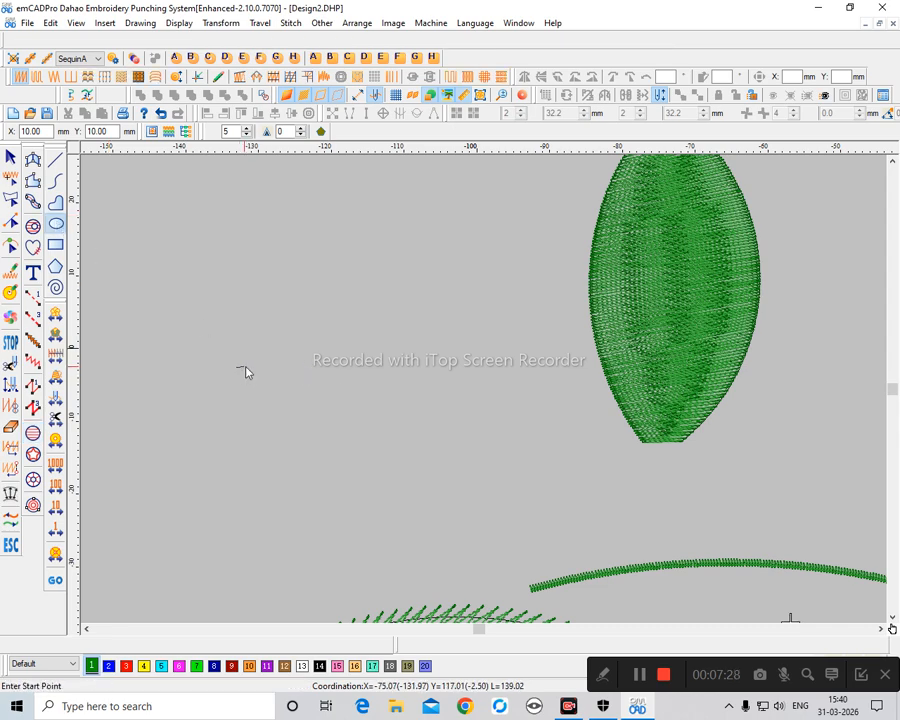
left_click(395, 371)
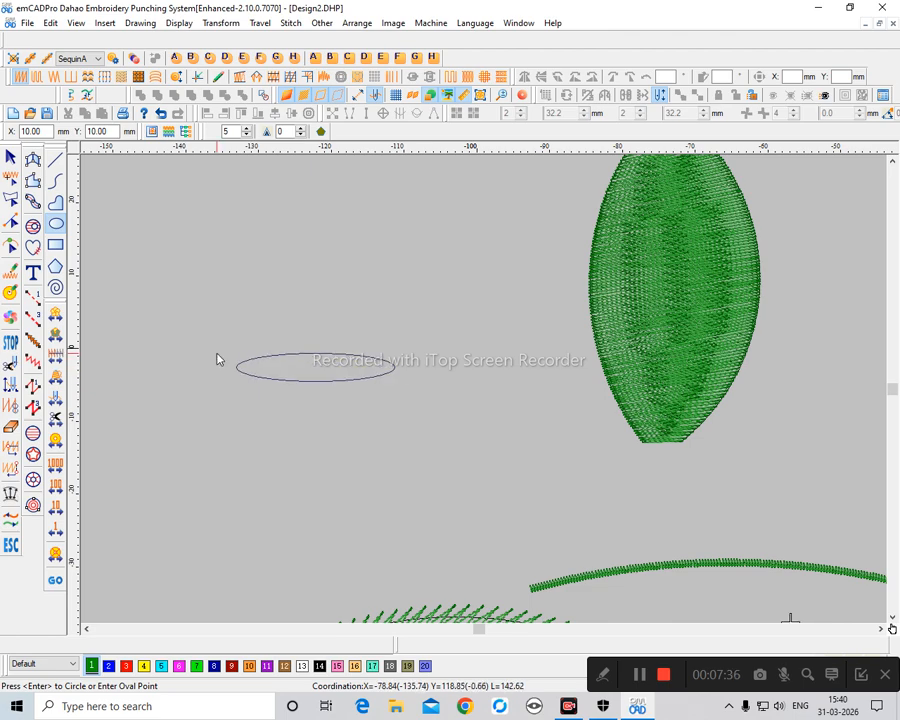
key("Return")
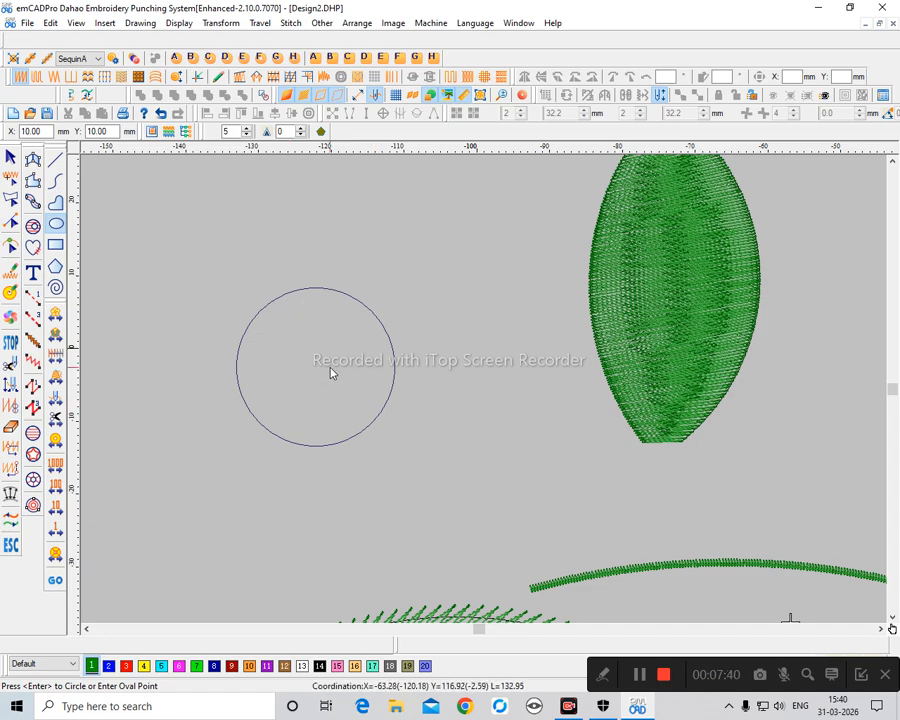
key("Return")
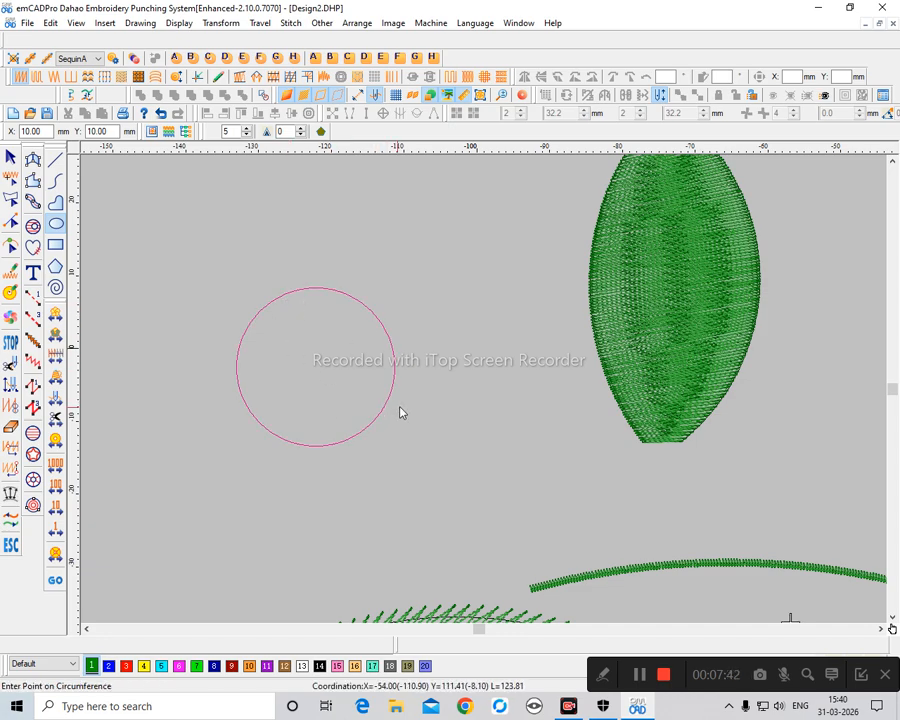
Step: Draw a radial star-stitch circle about 26 mm in diameter, overlapping the lower part of the circle outline
scroll(400, 412, "down", 3)
left_click(216, 345)
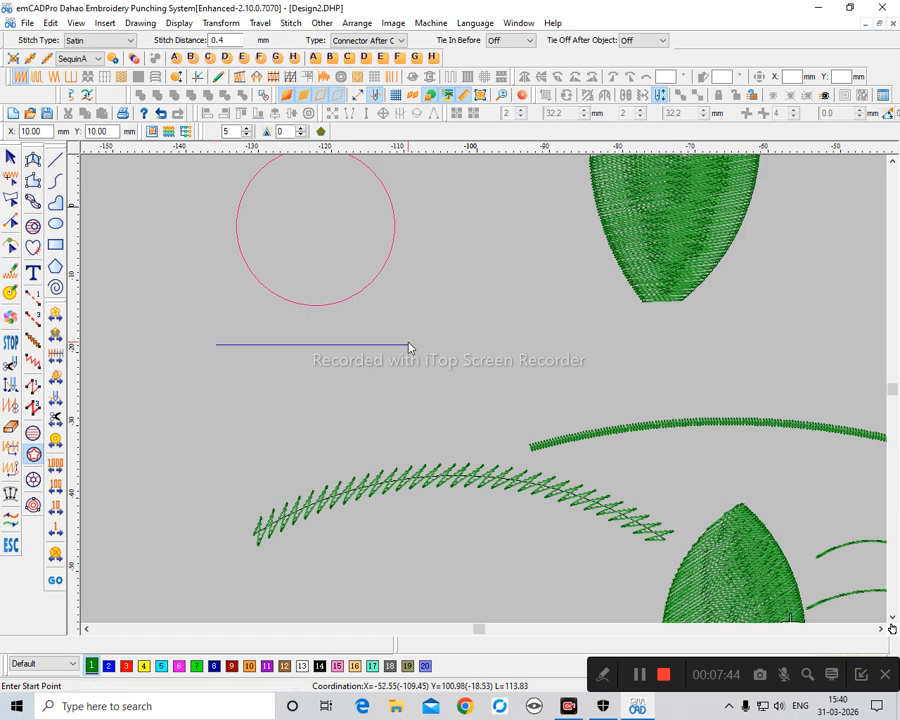
left_click(409, 347)
key("Return")
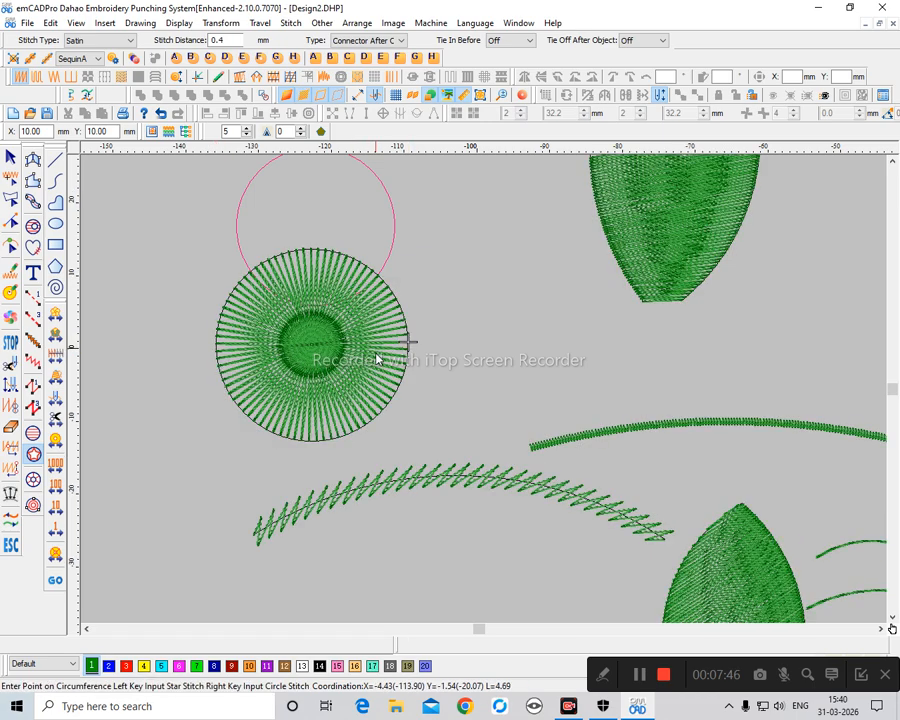
Step: Create a satin-filled slanted ellipse about 49 mm long in the empty area above the circle outline
scroll(410, 352, "up", 3)
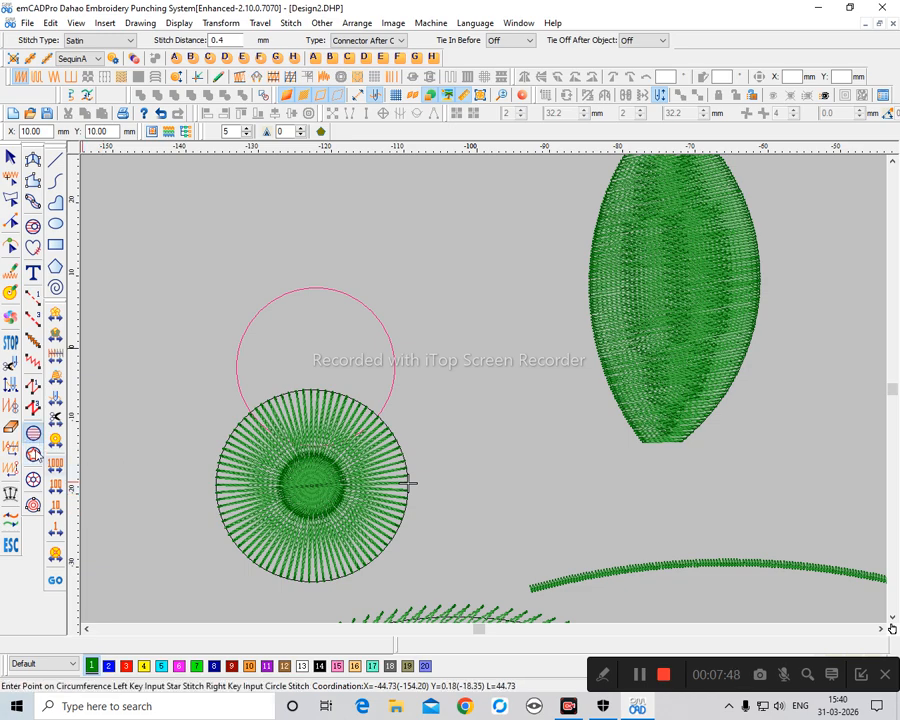
scroll(408, 483, "up", 6)
left_click(248, 341)
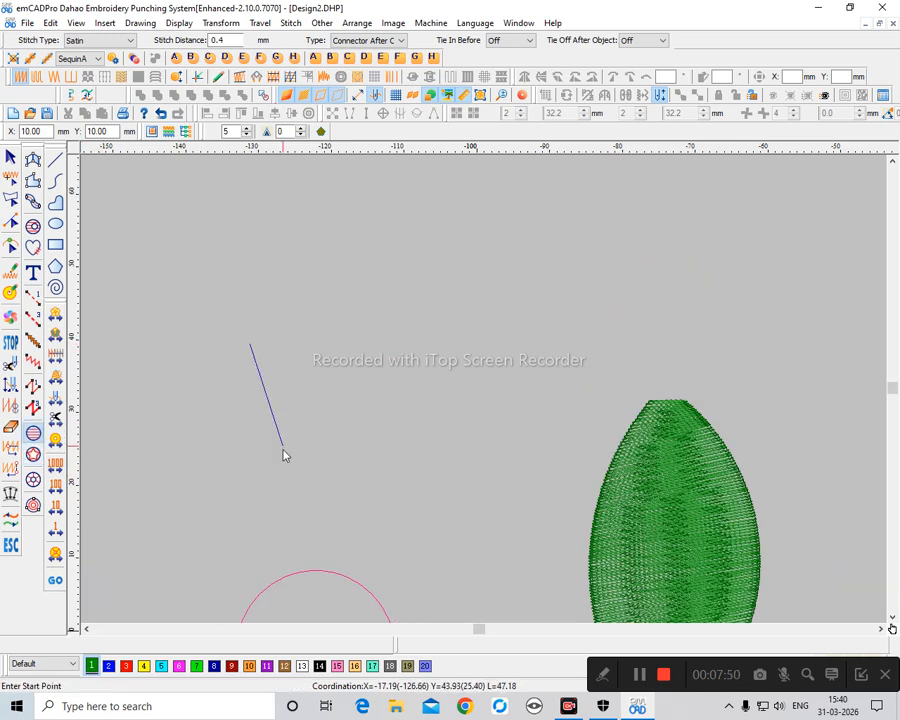
left_click(284, 452)
left_click(430, 319)
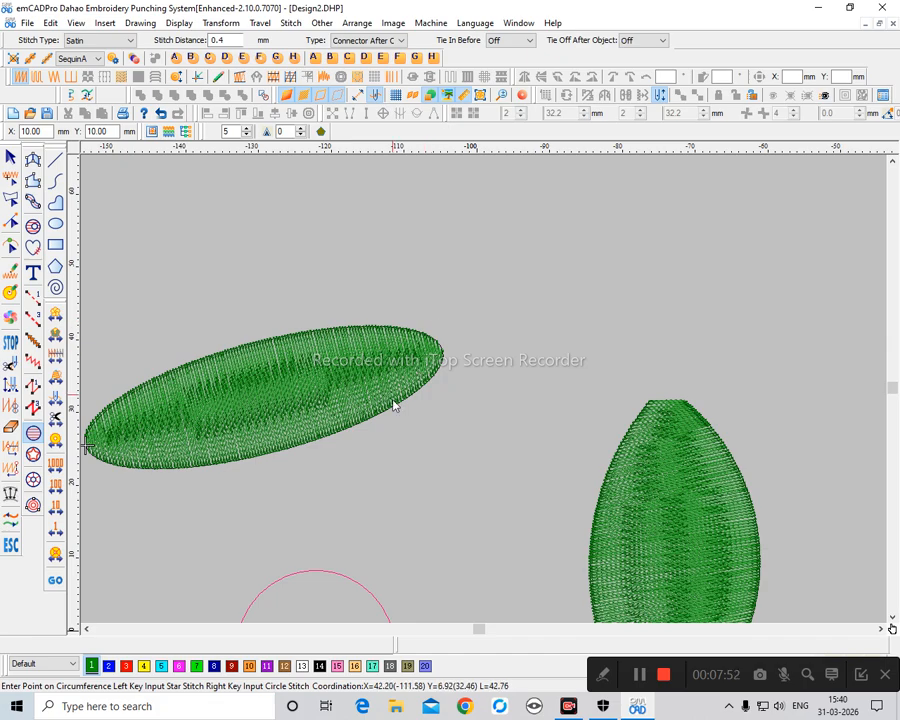
Step: Examine the new satin ellipse and the radial-stitch circle, first within the whole design and up close
scroll(379, 375, "down", 2)
scroll(412, 335, "down", 3)
key("shift+z")
key("shift+z")
key("b")
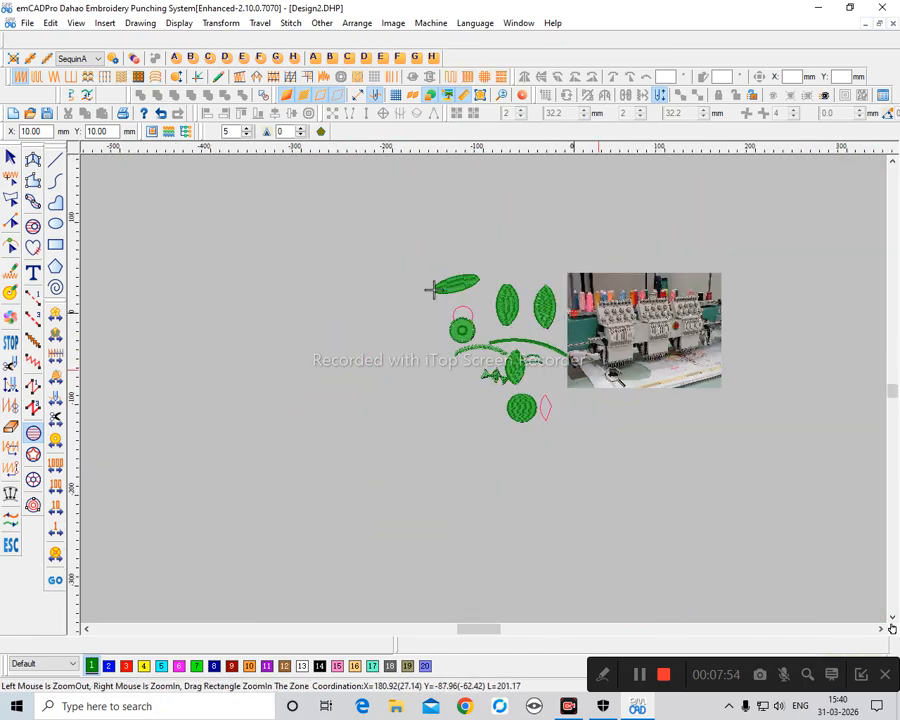
left_click_drag(500, 234, 596, 386)
key("b")
left_click_drag(172, 304, 282, 498)
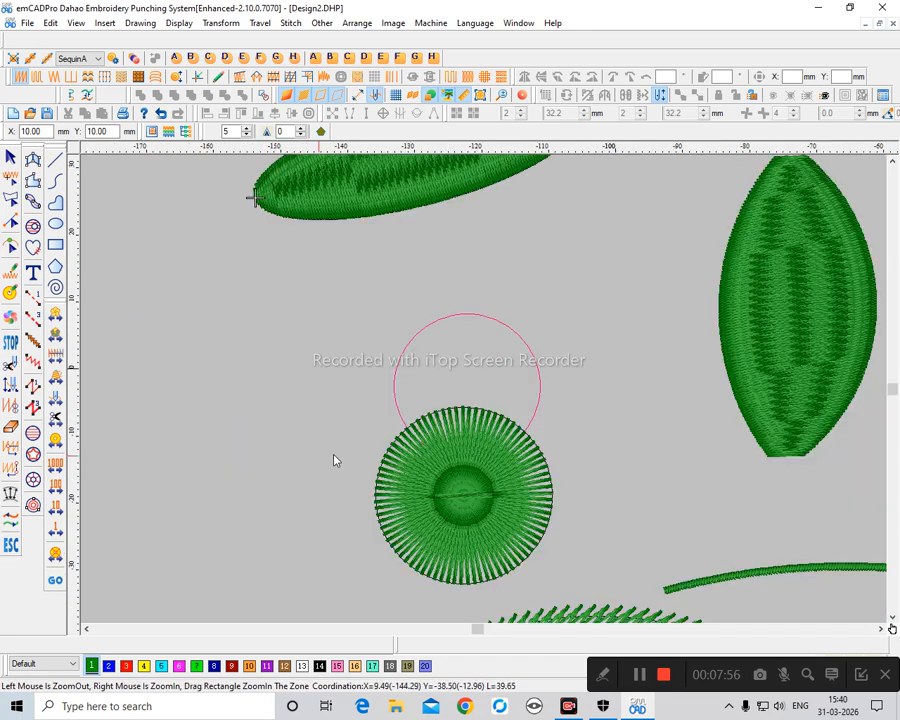
Step: Create a satin ring below and left of the radial circle, about 34 mm outer and 24 mm inner diameter
scroll(298, 419, "down", 2)
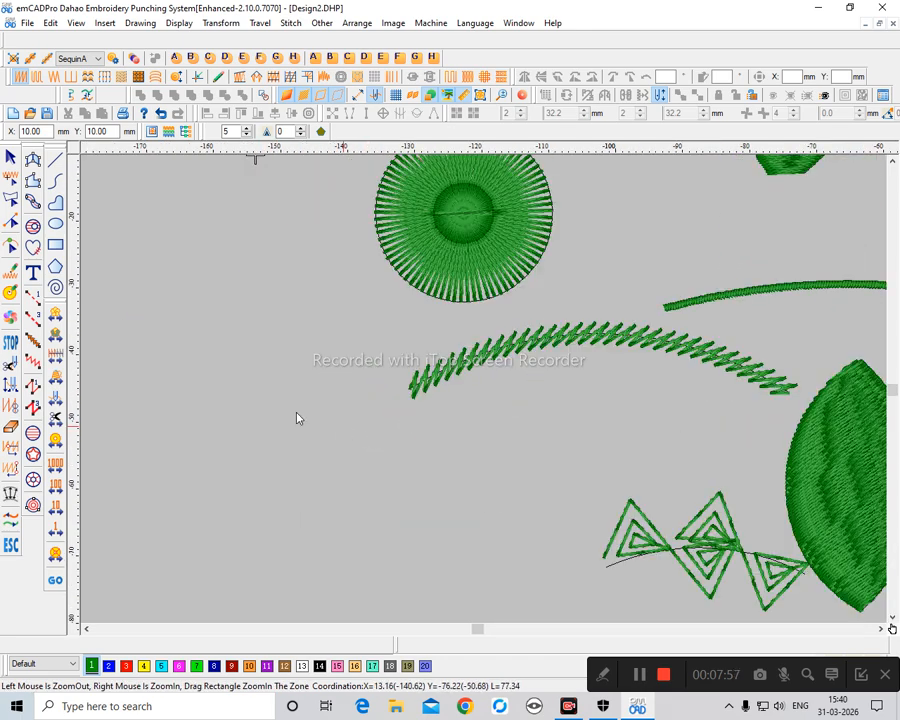
left_click(33, 481)
left_click(249, 440)
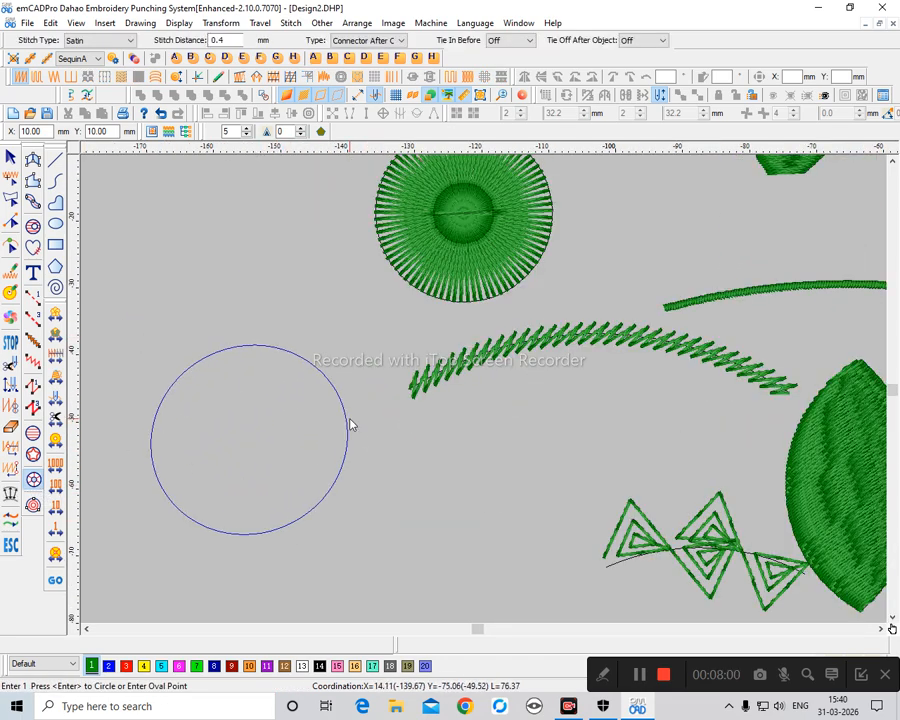
left_click(357, 406)
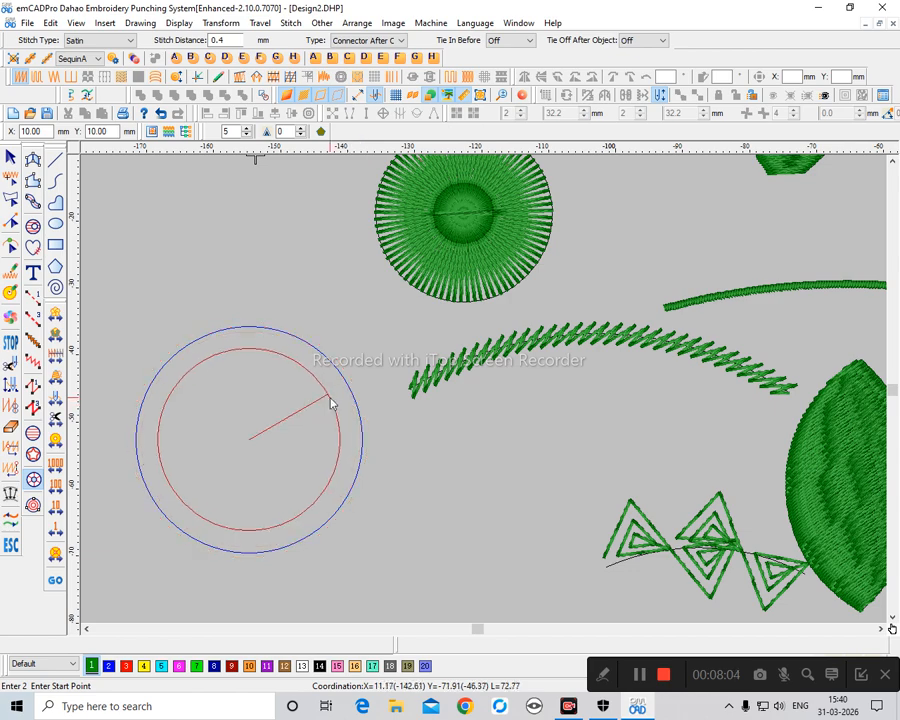
left_click(314, 405)
key("Return")
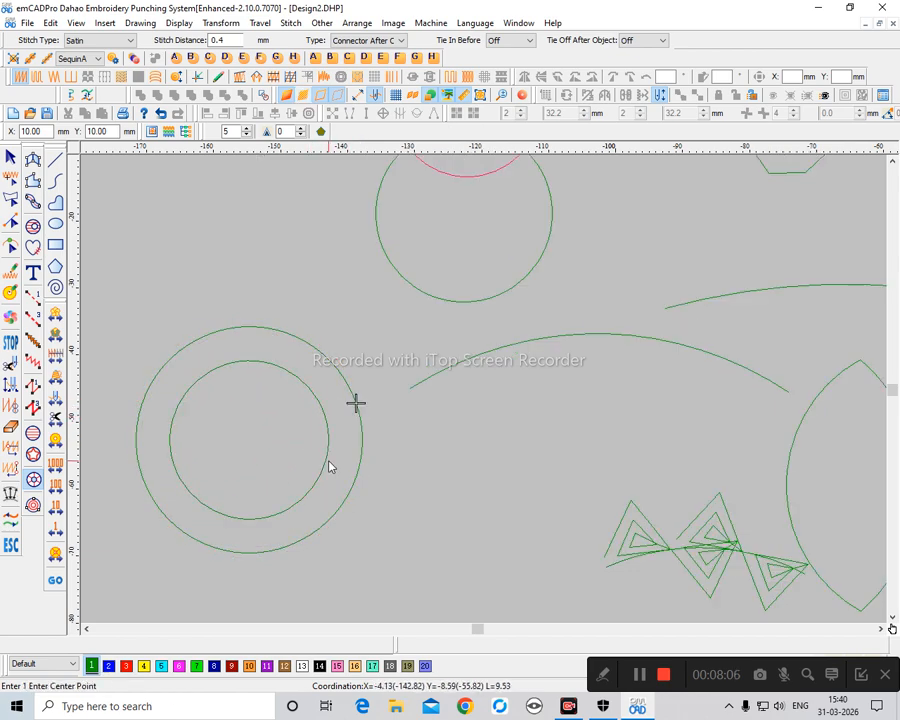
Step: Move the satin ring up and to the right, close to the radial circle, to about X -146.8, Y -40
scroll(340, 461, "down", 1)
key("z")
left_click_drag(435, 234, 545, 415)
left_click_drag(253, 512, 320, 406)
scroll(425, 451, "down", 1)
scroll(425, 449, "down", 1)
key("z")
left_click_drag(451, 285, 531, 421)
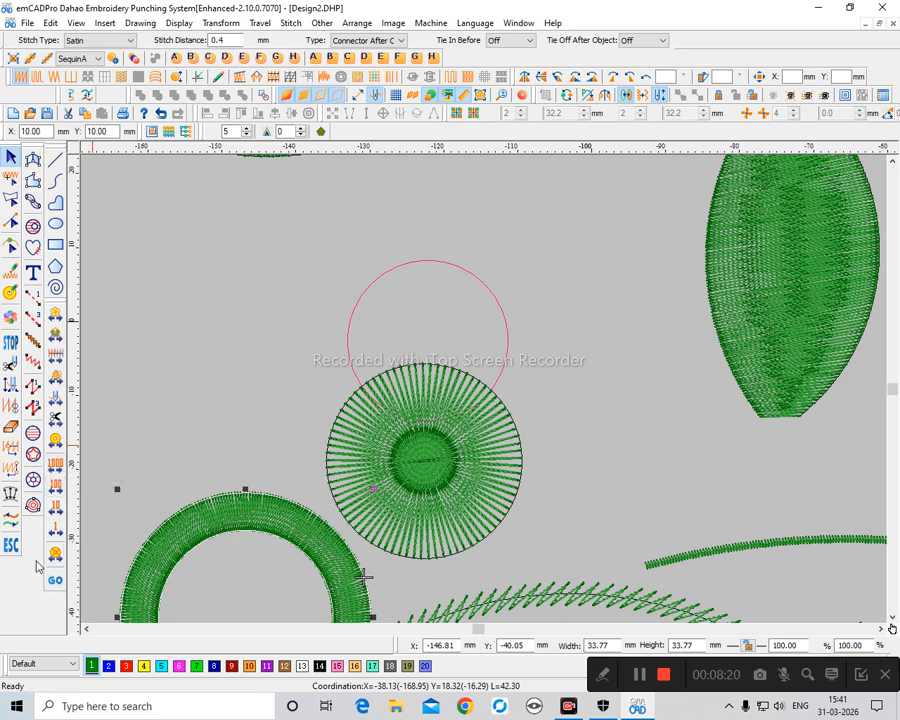
left_click(145, 443)
Step: Switch off the realistic thread display and select the stitch point at the top of the radial circle for stitch editing
scroll(287, 392, "up", 1)
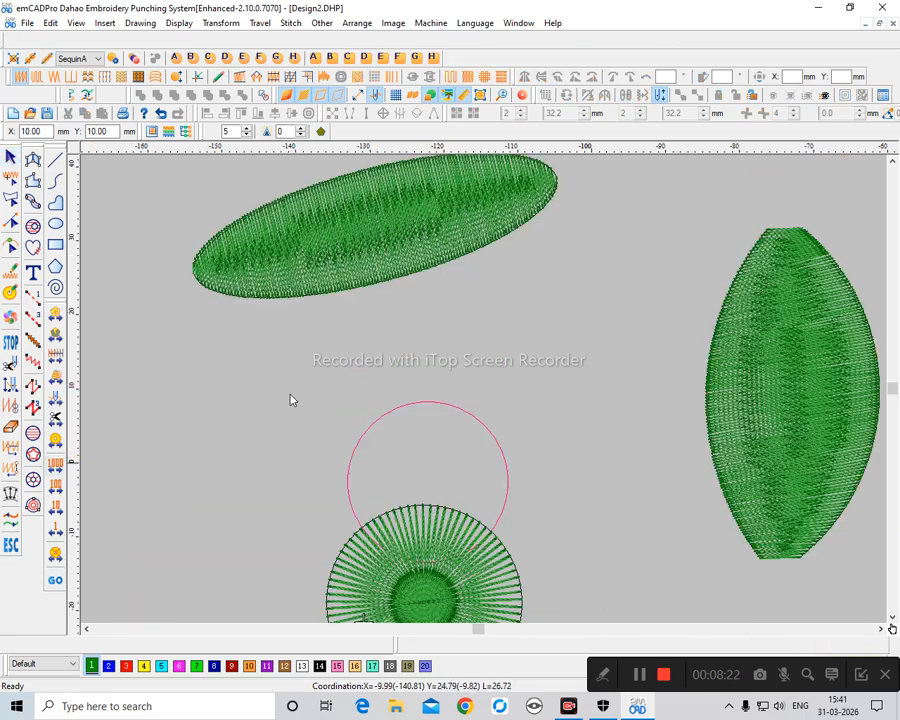
scroll(280, 389, "down", 1)
key("b")
left_click_drag(417, 323, 471, 413)
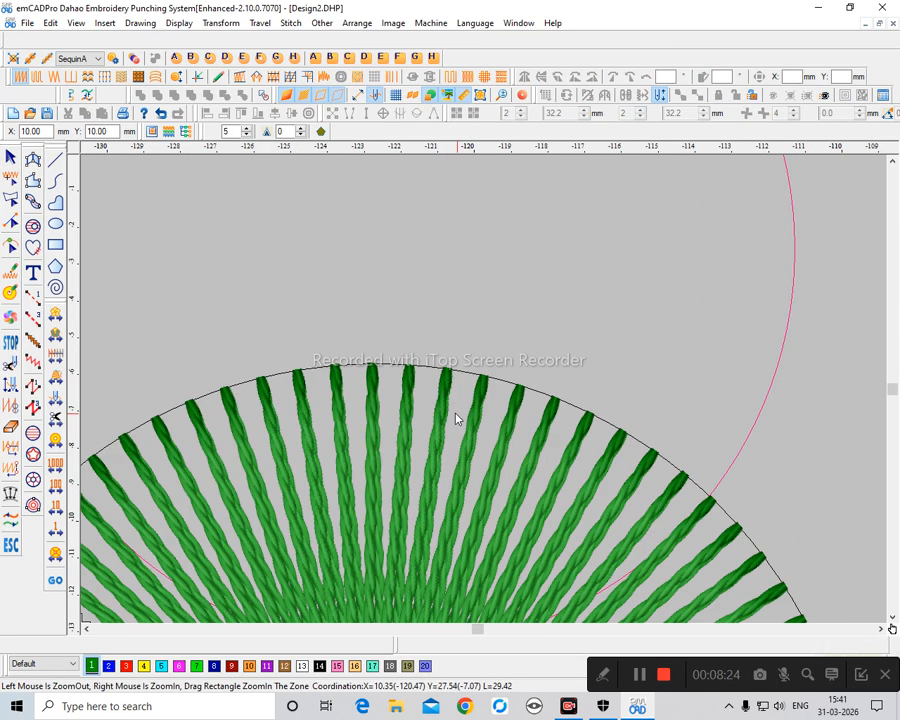
key("t")
key("e")
left_click(373, 367)
key("shift+z")
key("shift+z")
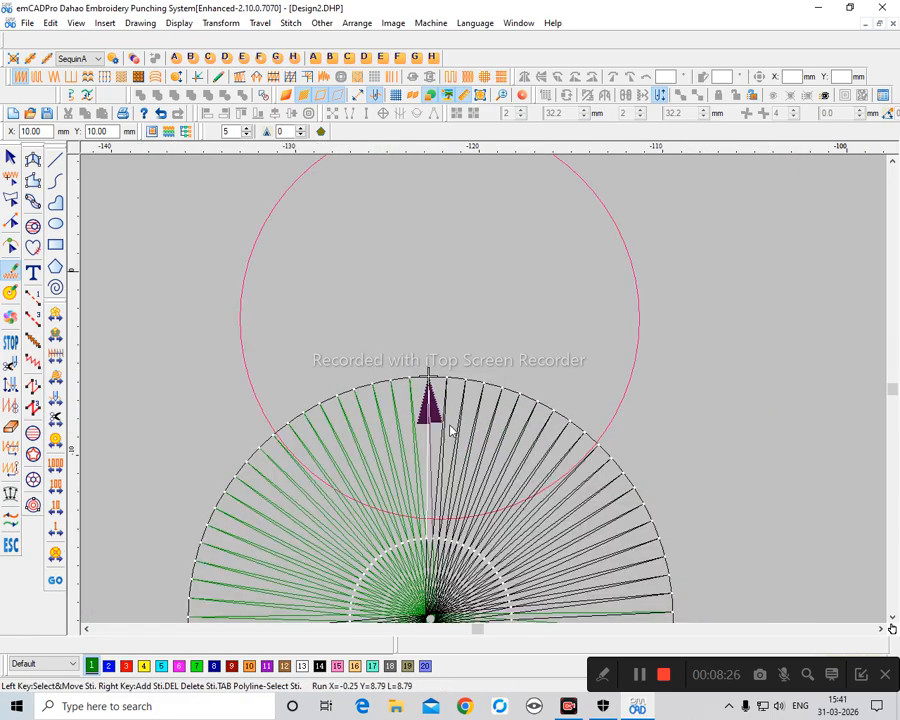
Step: Try deleting a stitch of the radial circle, undo the deletion and leave stitch editing
key("Escape")
left_click(500, 433)
key("Delete")
key("ctrl+z")
key("Escape")
Step: Examine the stitch points of the leaves, circles and lines, both in the whole design and up close
key("shift+z")
key("shift+z")
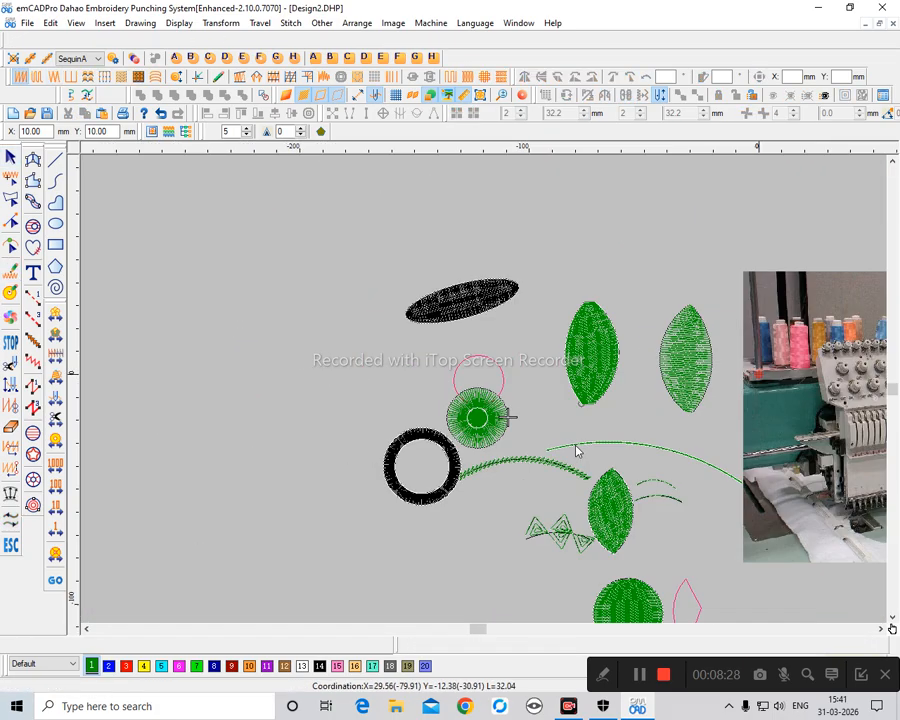
key("b")
left_click_drag(515, 269, 609, 424)
key("shift+z")
key("shift+z")
key("b")
left_click_drag(520, 360, 686, 610)
key("shift+z")
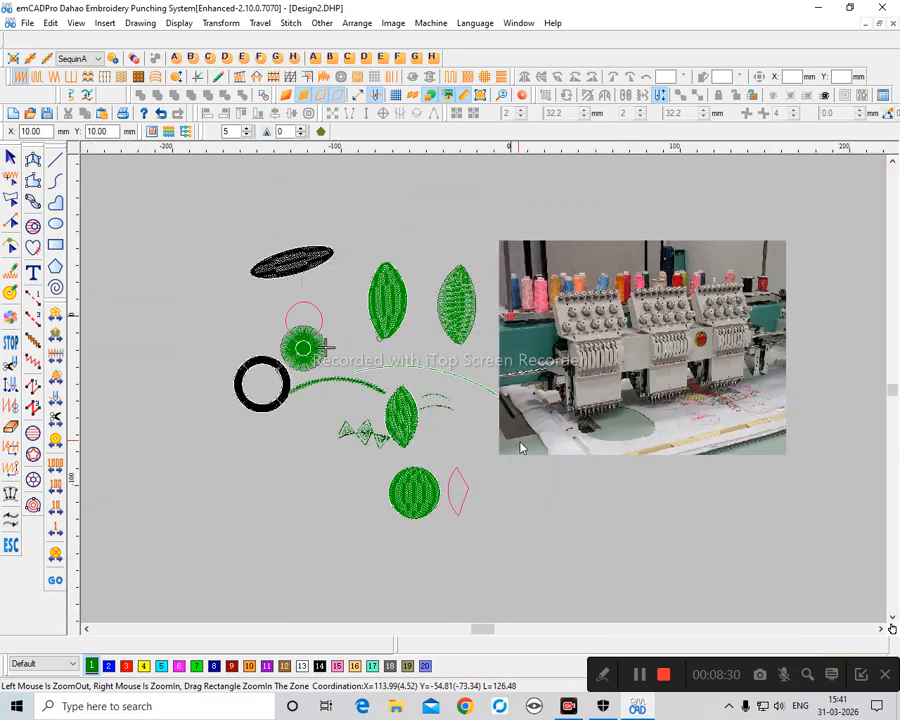
key("shift+z")
key("b")
left_click_drag(437, 306, 529, 500)
left_click_drag(318, 241, 483, 412)
scroll(490, 440, "up", 3)
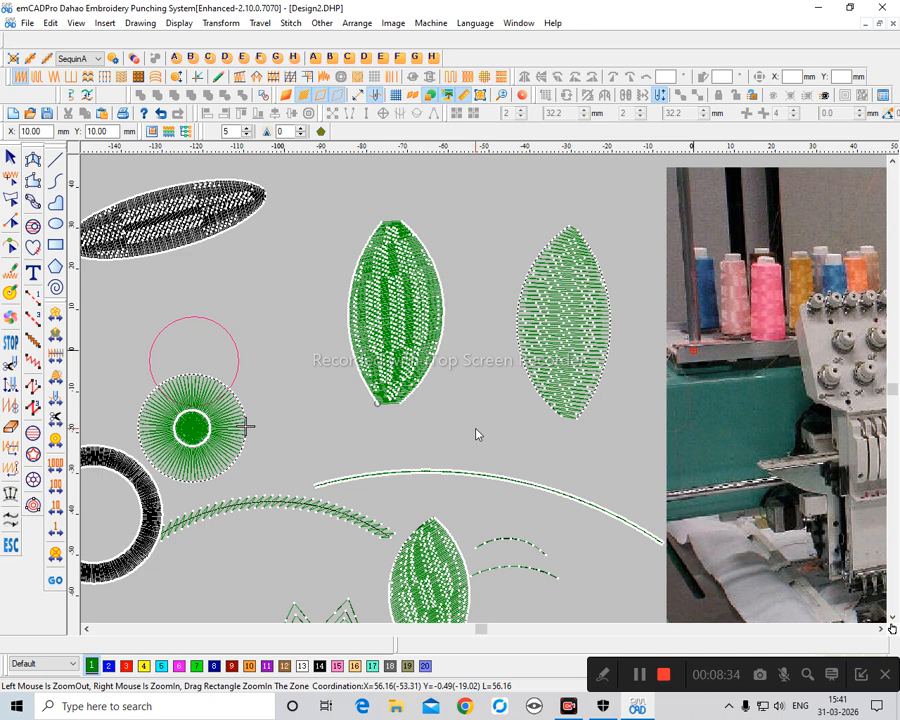
Step: Open the grid options and review the design view, drawing view, auto scroll and general settings
left_click(396, 96)
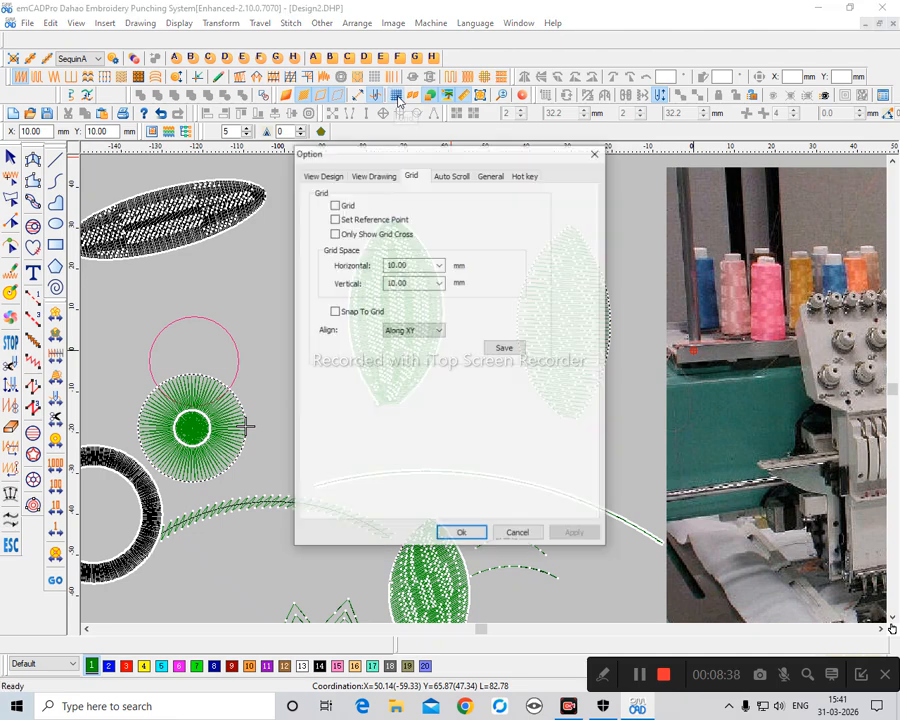
left_click_drag(405, 152, 396, 214)
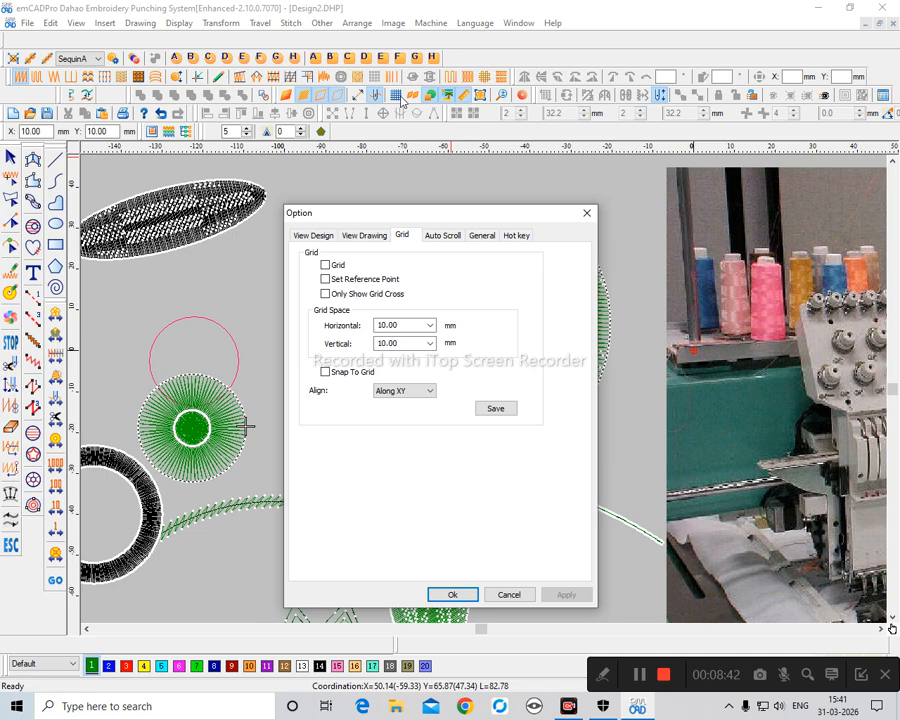
left_click(316, 236)
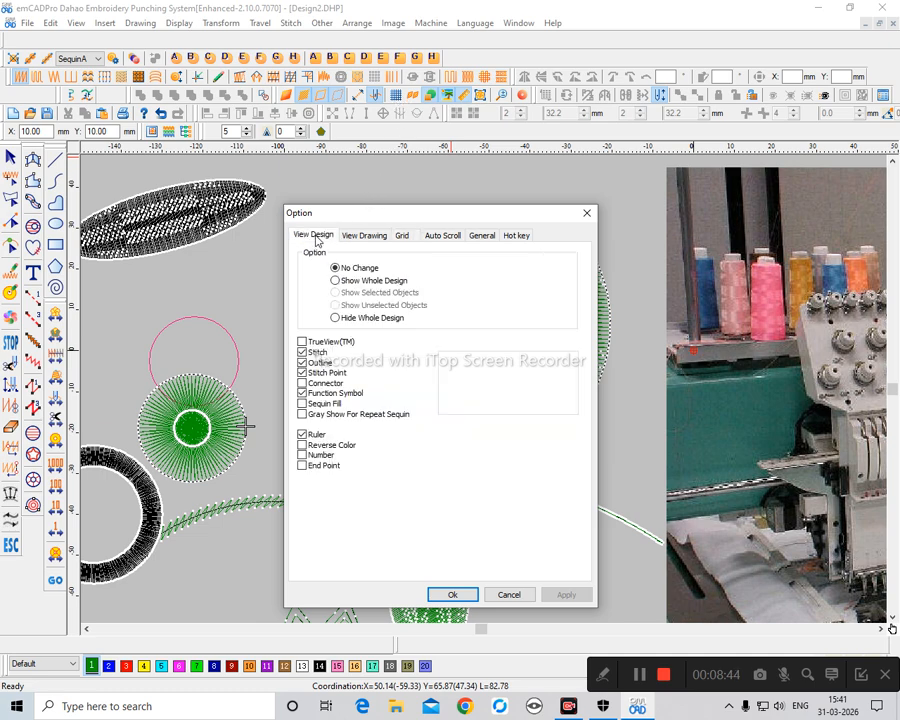
left_click(365, 237)
left_click(403, 237)
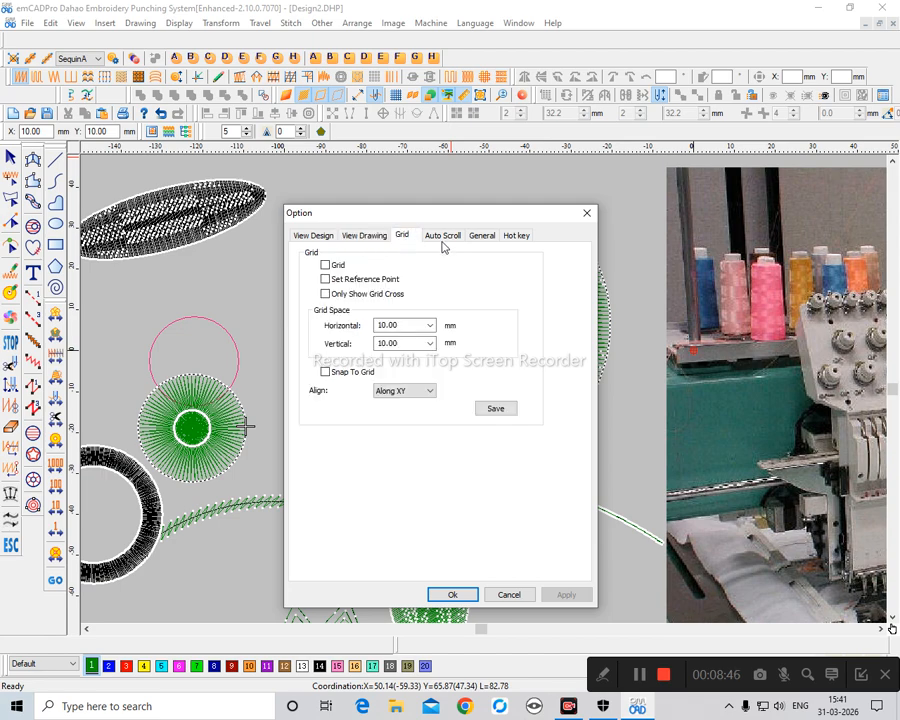
left_click(442, 237)
left_click(481, 237)
Step: Open the hot key settings and check the shortcuts of the file commands Open, New, Save and Save As
left_click(518, 238)
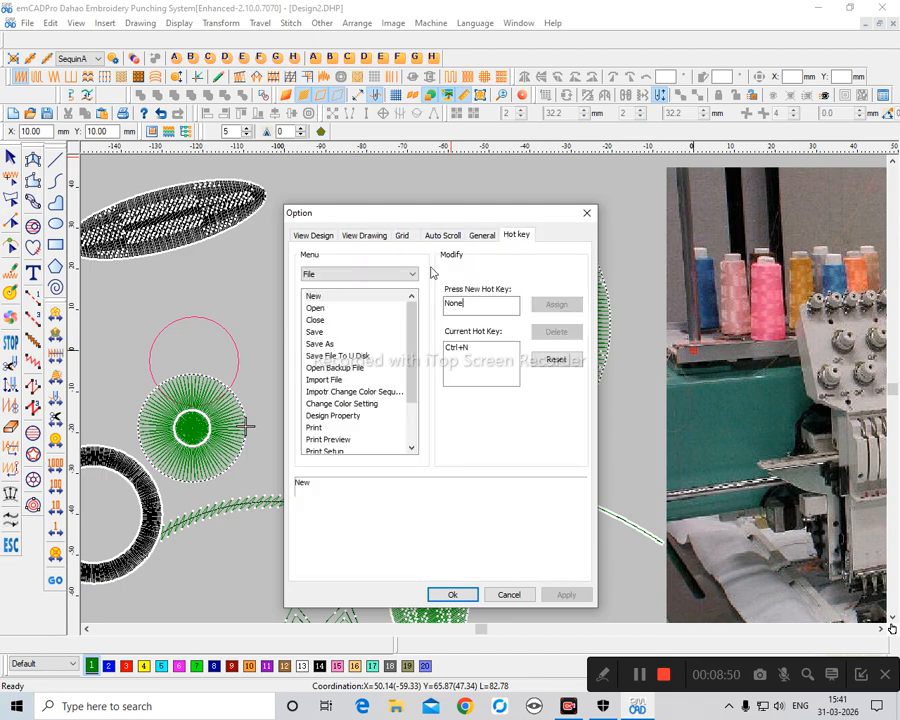
left_click(332, 276)
left_click(316, 297)
scroll(347, 338, "down", 2)
scroll(310, 325, "up", 2)
left_click(318, 308)
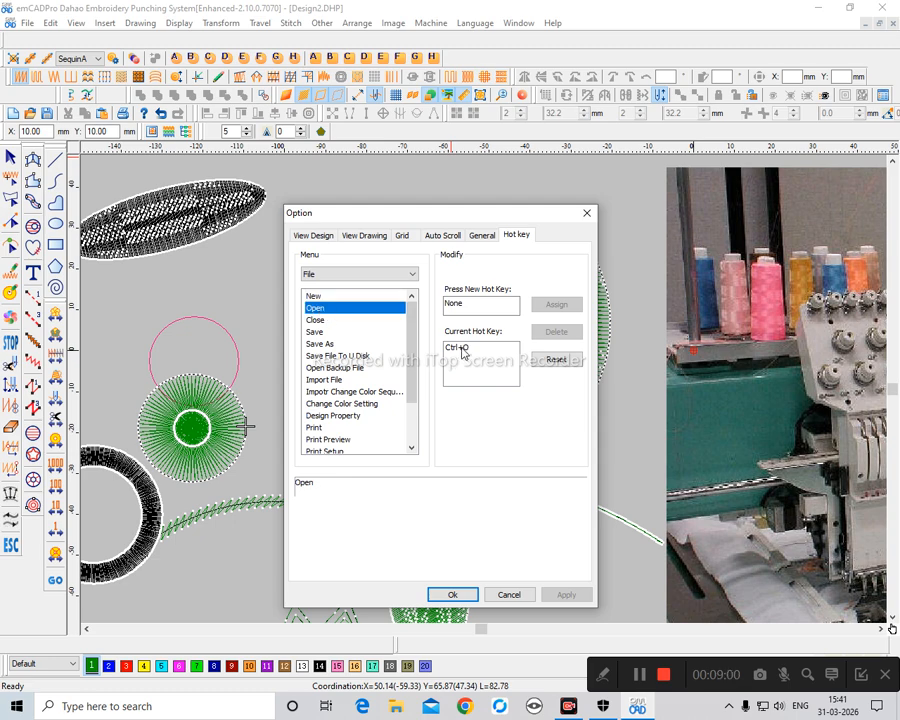
left_click(315, 297)
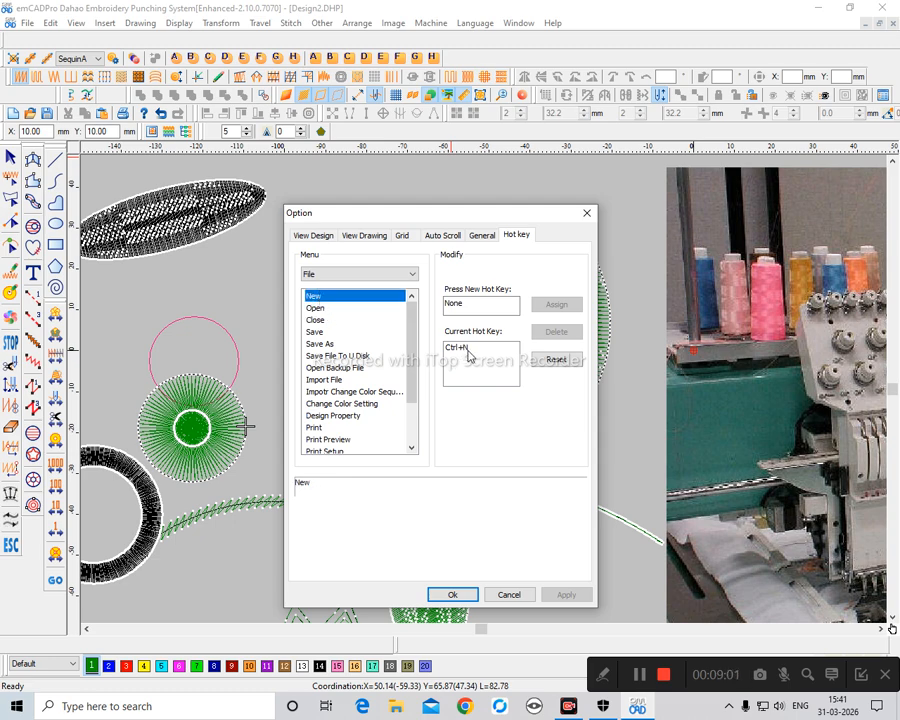
left_click(324, 332)
left_click(340, 344)
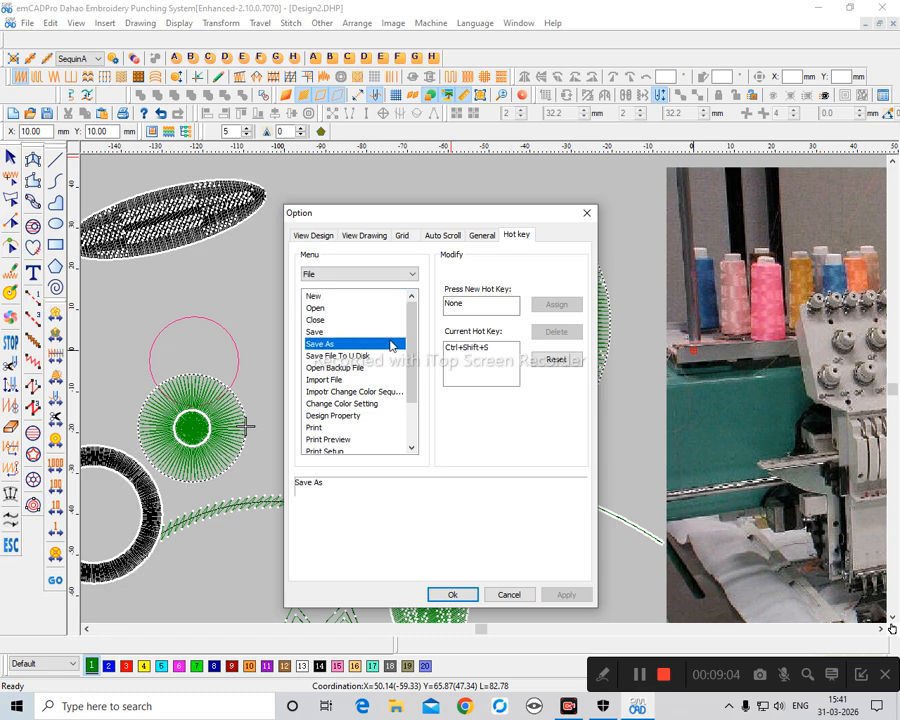
left_click(475, 309)
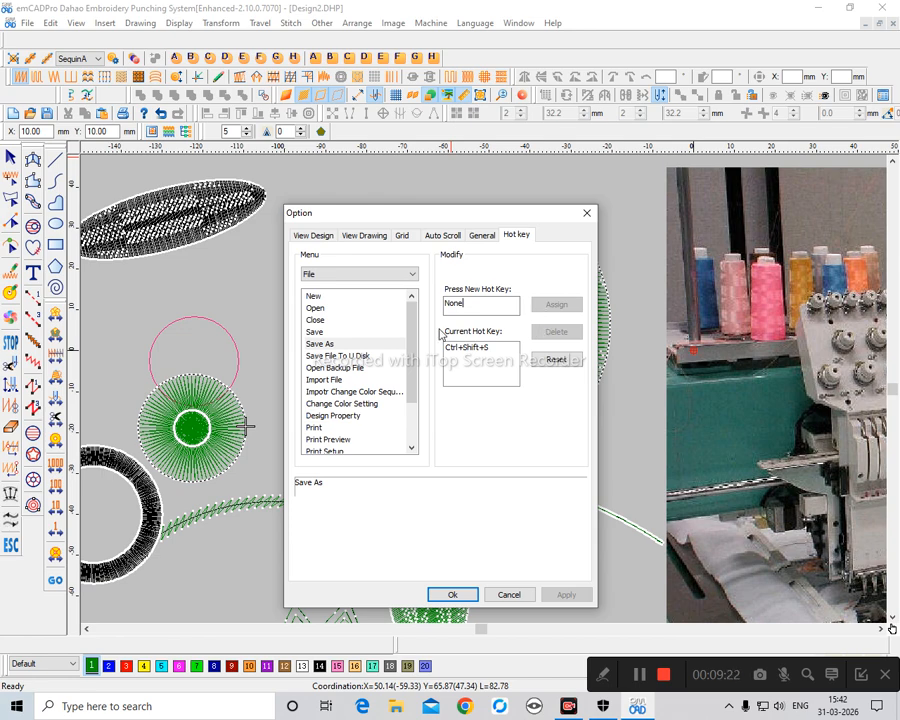
Step: Go through the hot keys of New, Open, Close, Save and Save As once more
left_click(314, 297)
left_click(330, 308)
left_click(332, 320)
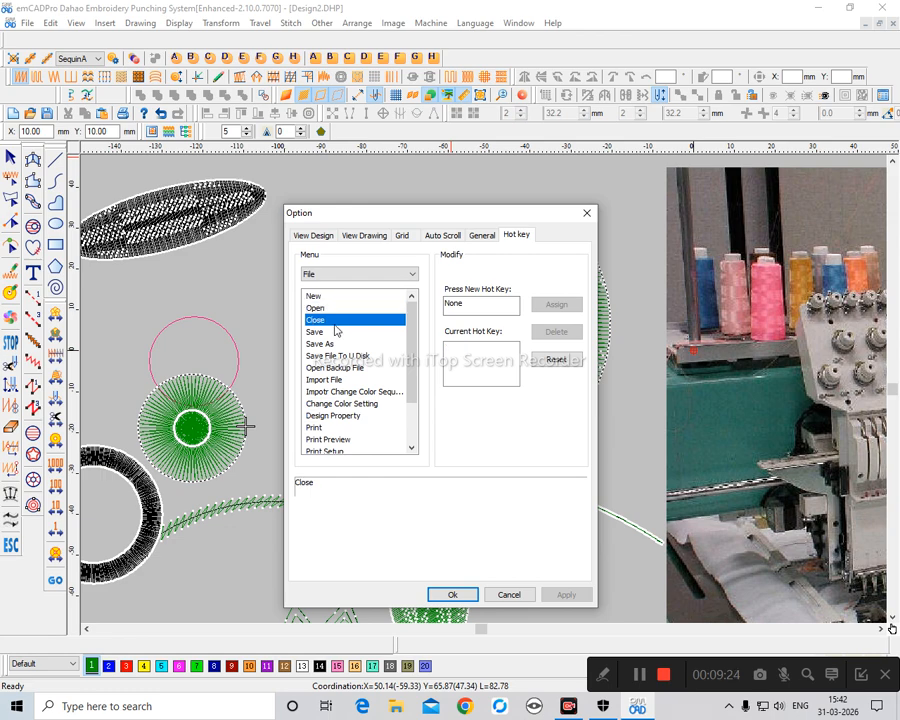
left_click(333, 332)
left_click(337, 345)
scroll(330, 345, "down", 2)
scroll(325, 300, "up", 2)
Step: Review the command categories available for hot keys, view the System commands, and return to the File command Open
left_click(340, 273)
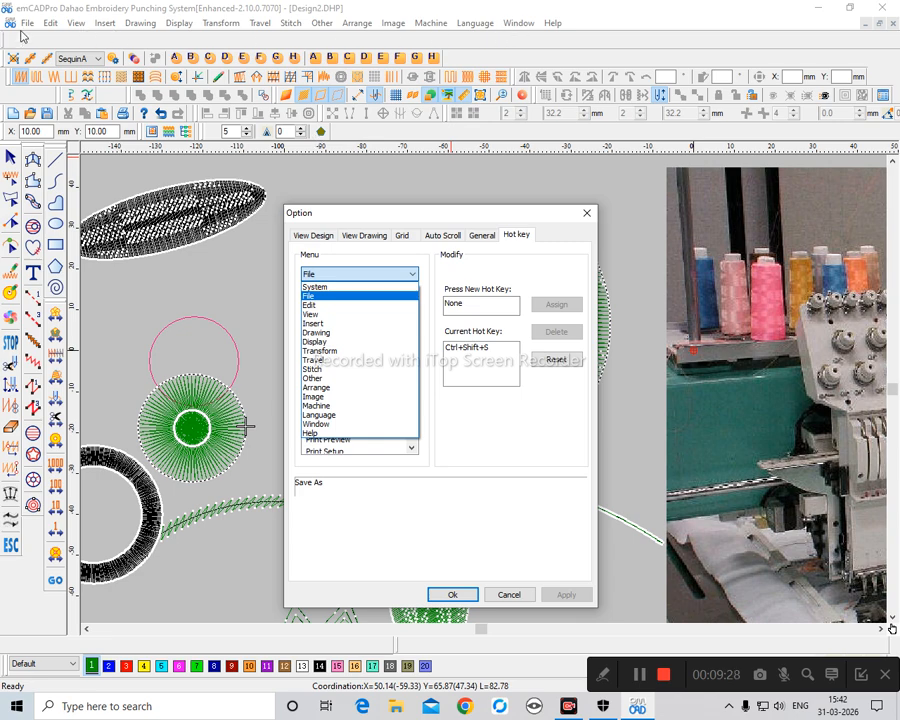
left_click(318, 275)
left_click(330, 274)
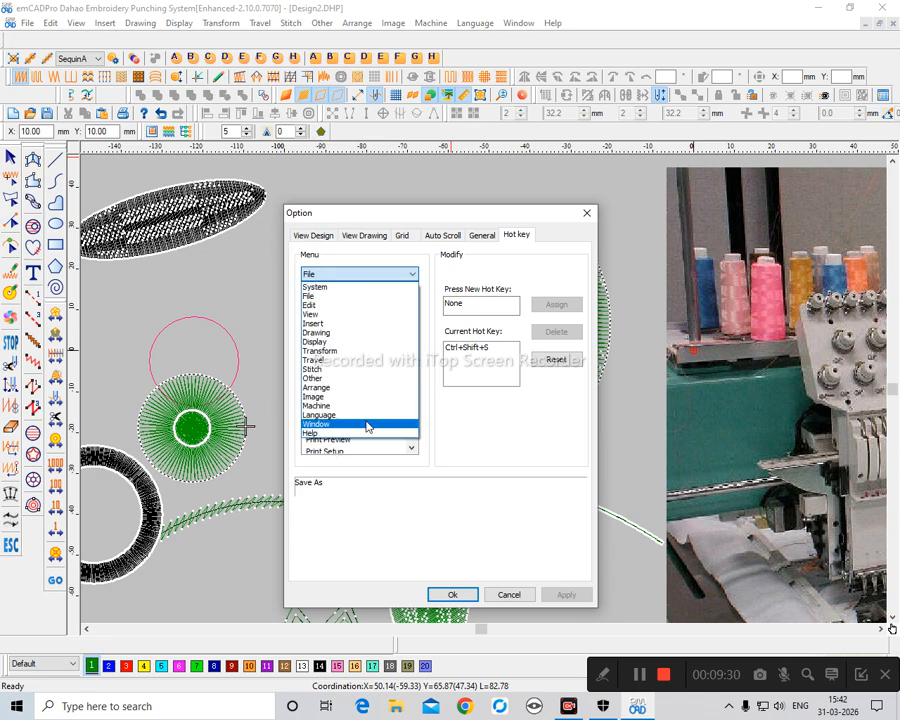
left_click(348, 289)
left_click(354, 277)
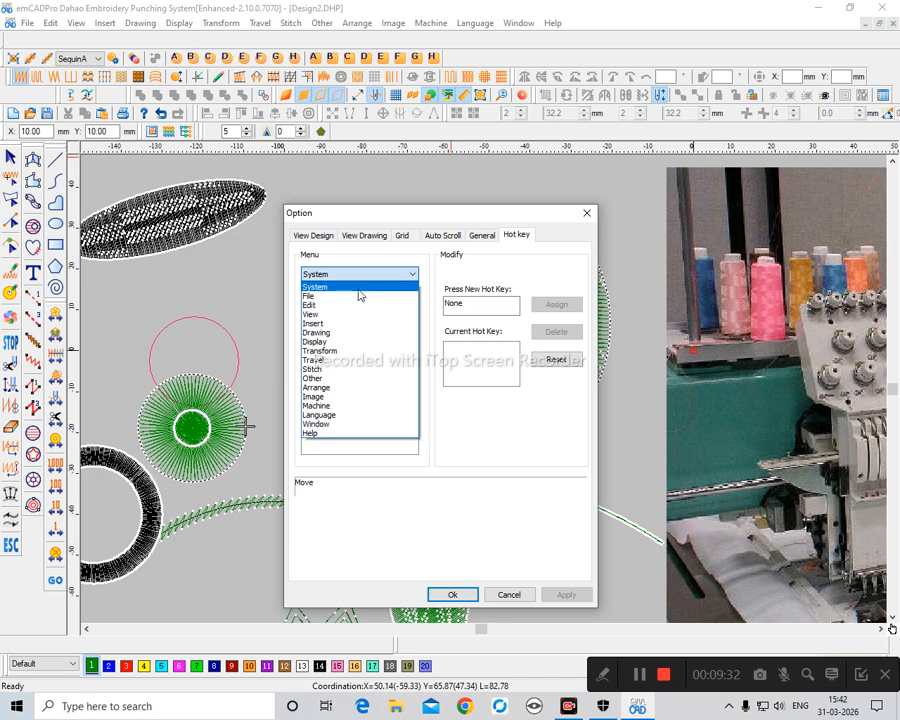
left_click(357, 297)
left_click(320, 308)
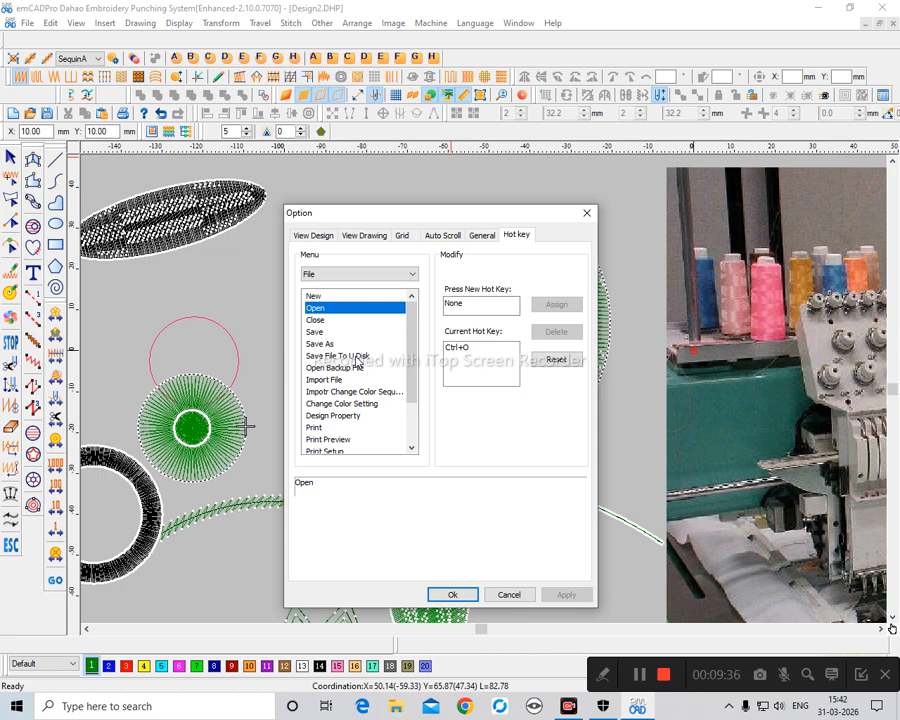
Step: Show the hot key list for the Edit commands
left_click(333, 278)
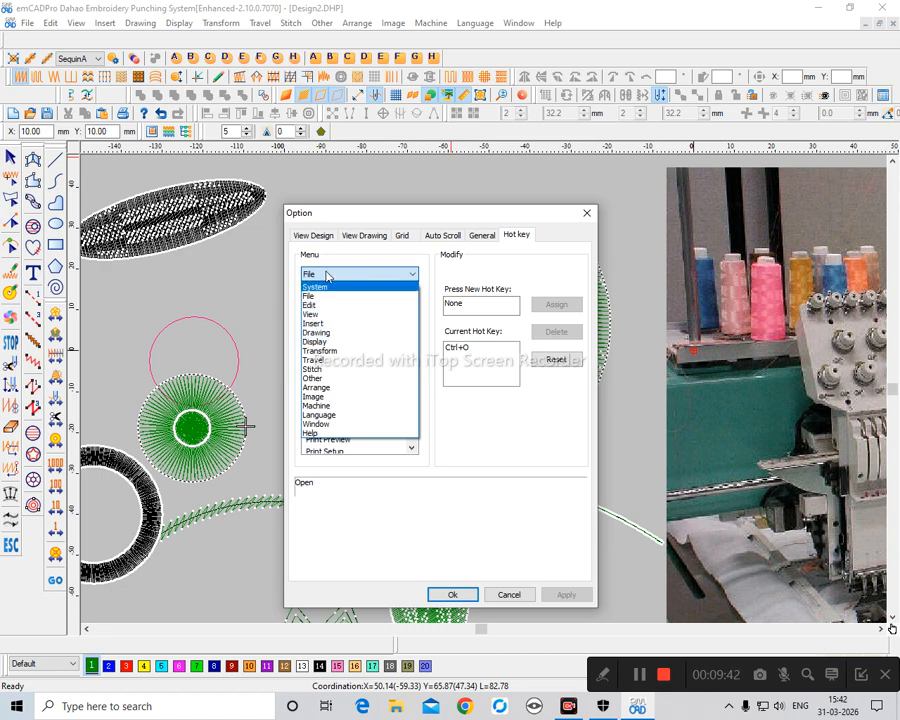
left_click(333, 276)
left_click(333, 276)
left_click(332, 296)
left_click(329, 276)
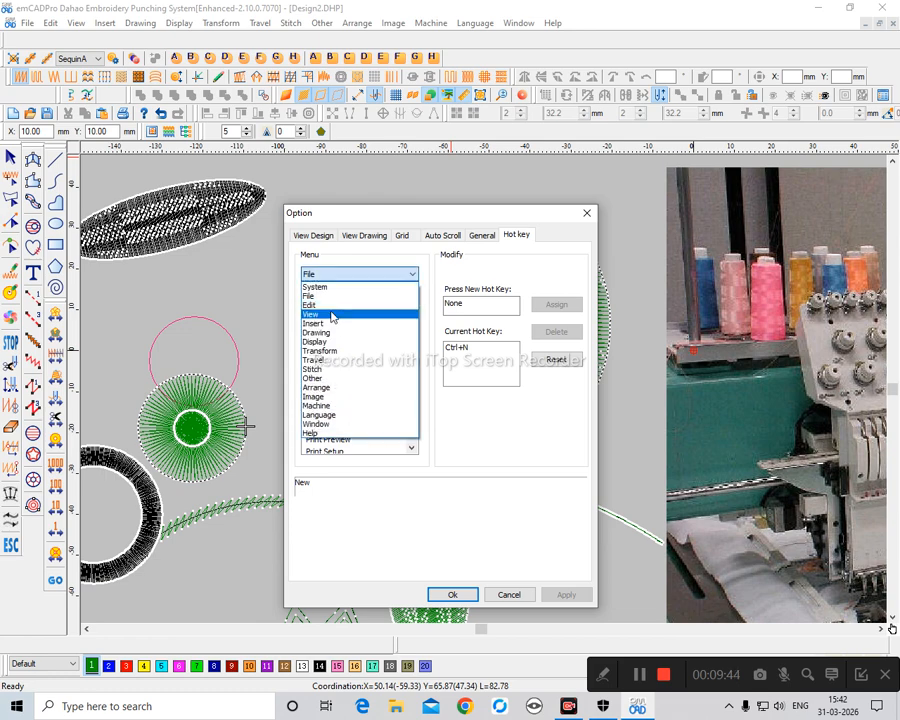
left_click(329, 299)
left_click(329, 277)
left_click(331, 310)
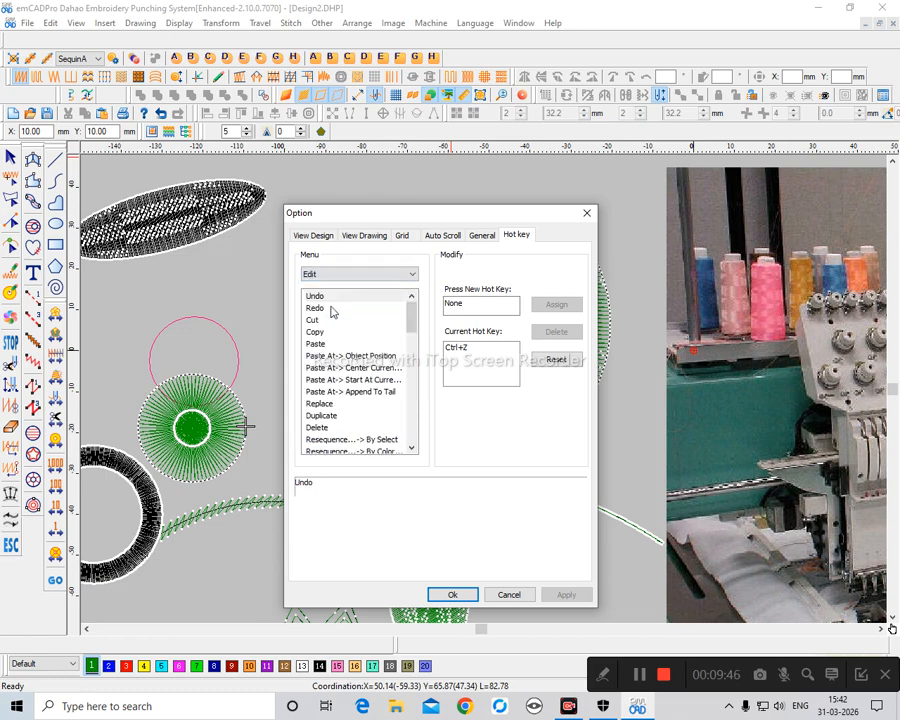
Step: Look through the hot key list of the Edit commands and check the shortcut of Duplicate
scroll(345, 380, "down", 15)
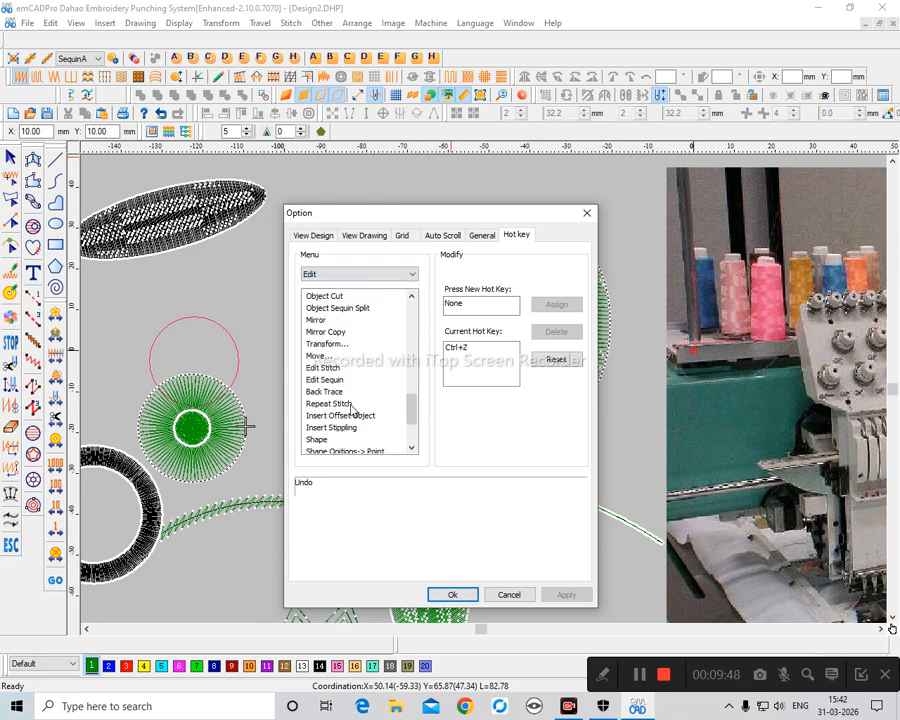
scroll(347, 415, "up", 15)
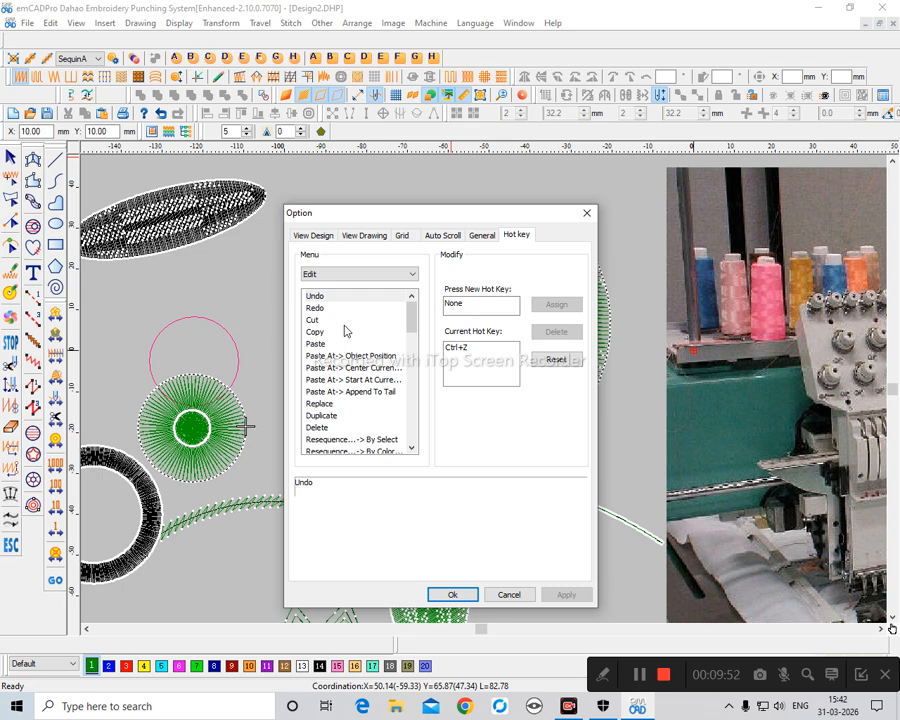
scroll(367, 390, "down", 1)
left_click(323, 380)
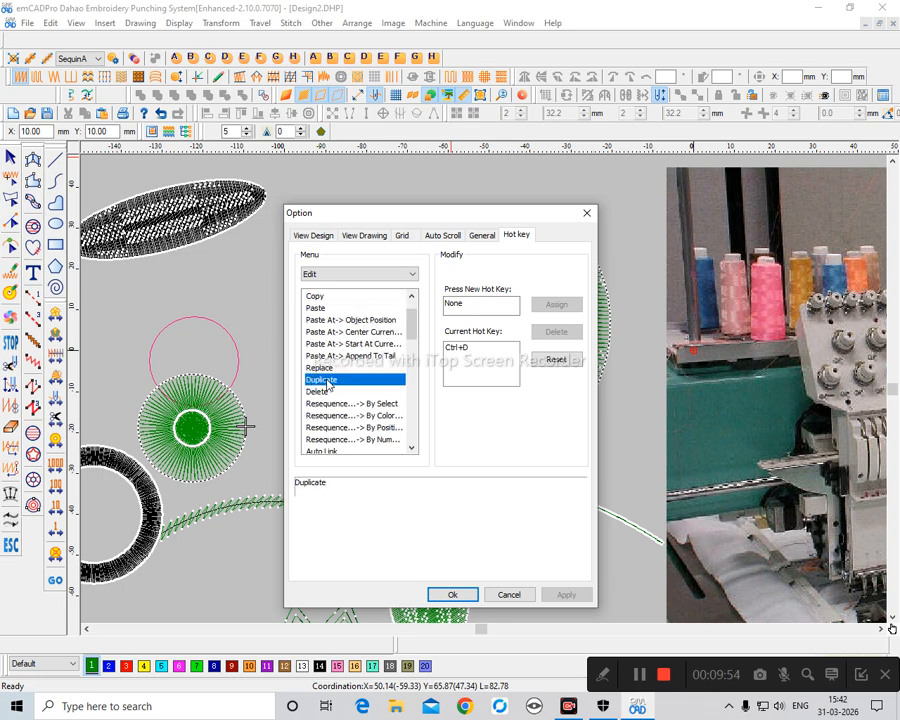
scroll(358, 361, "down", 1)
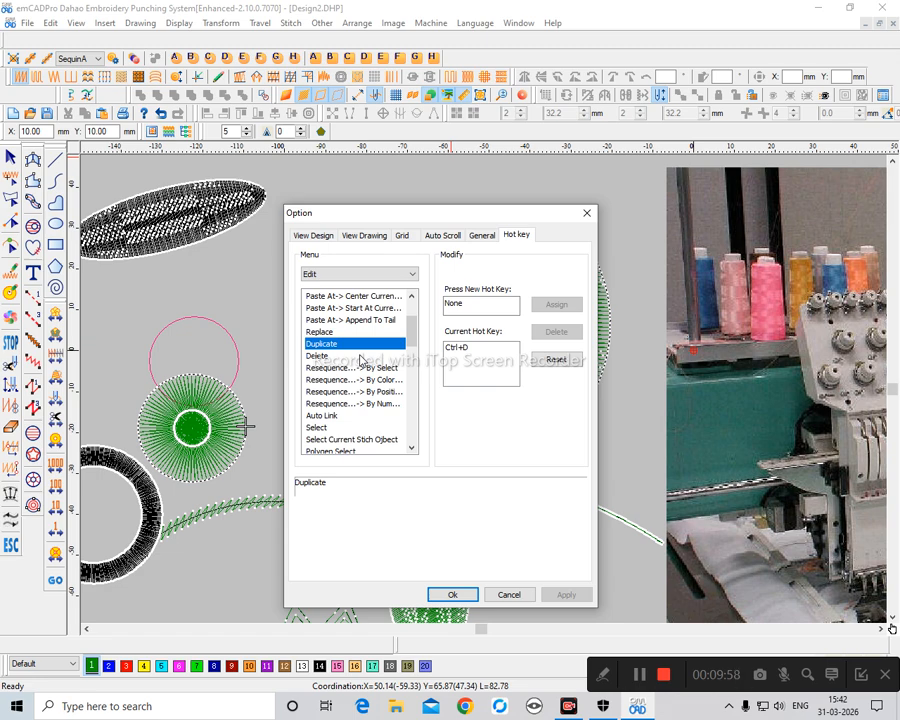
scroll(358, 365, "down", 3)
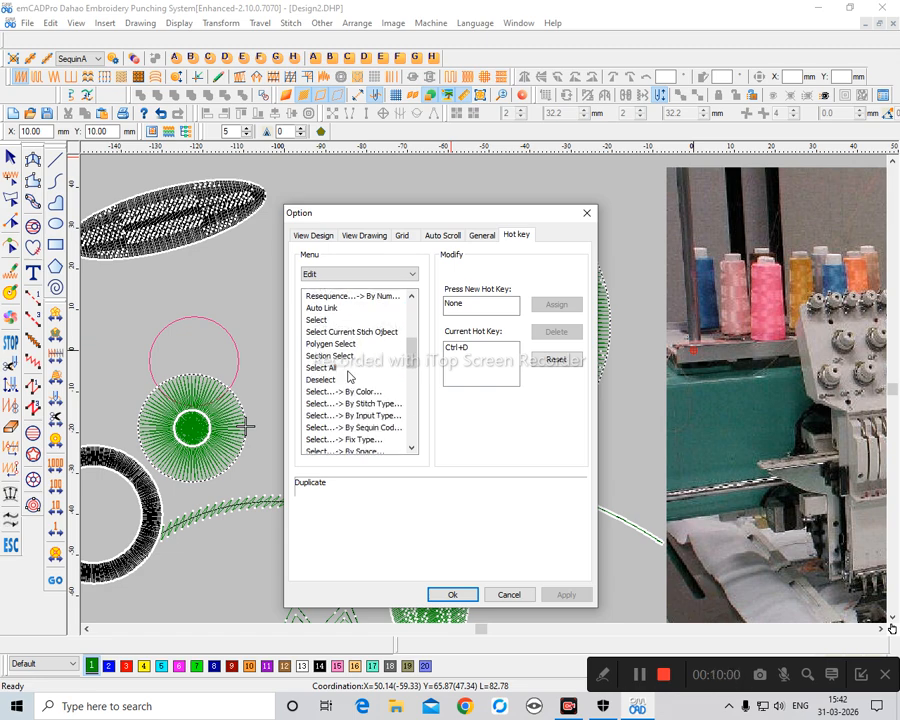
scroll(349, 376, "down", 1)
scroll(358, 360, "down", 2)
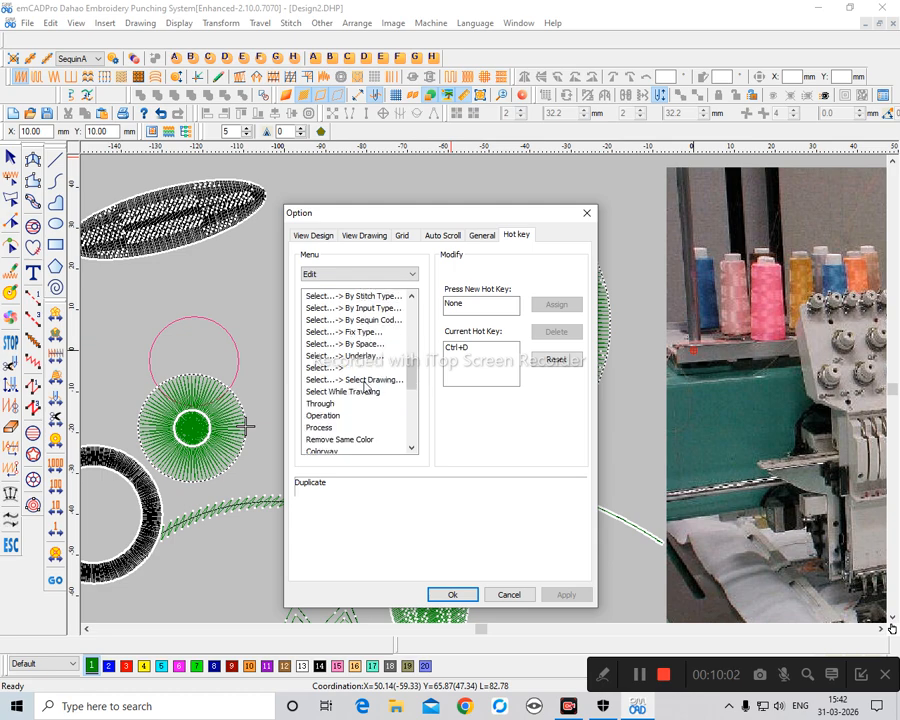
scroll(366, 397, "down", 1)
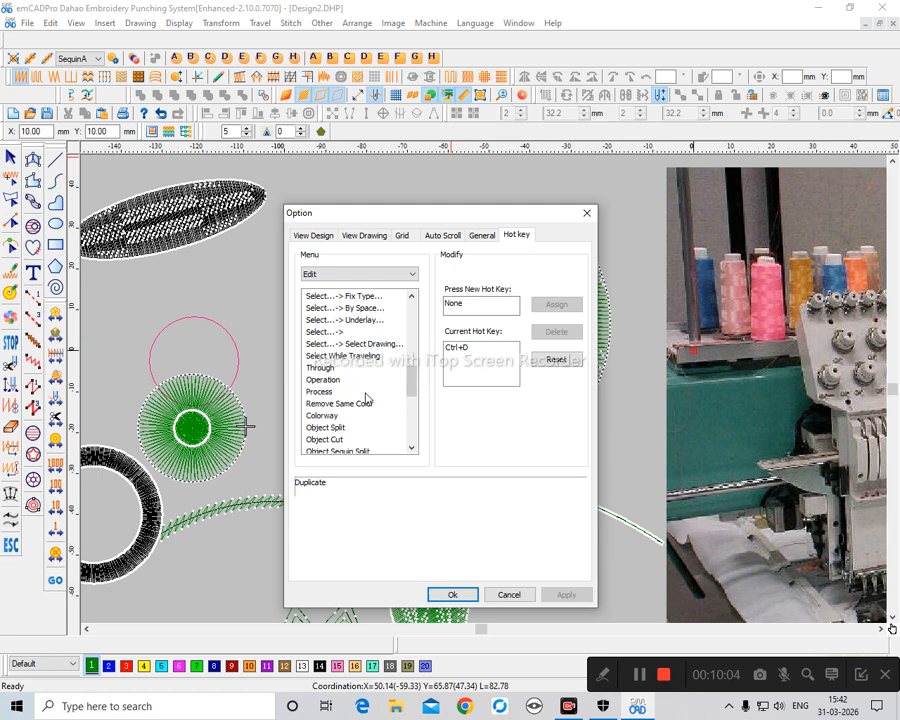
scroll(360, 397, "down", 1)
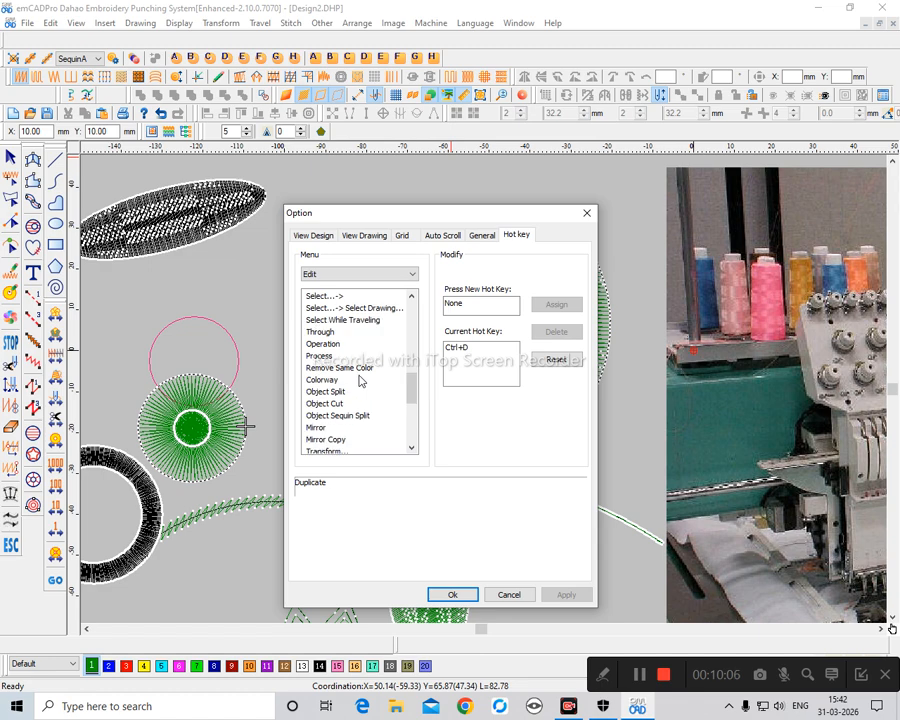
Step: Check the hot keys of the Edit commands Mirror, Mirror Copy, Edit Sequin and Back Trace
scroll(360, 382, "down", 2)
left_click(318, 356)
left_click(316, 368)
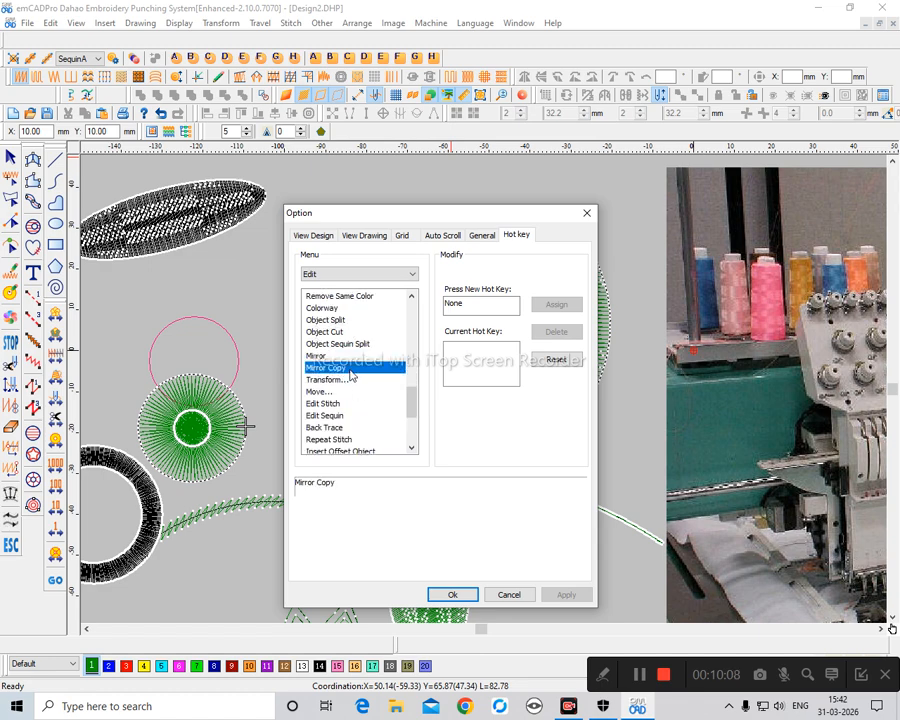
scroll(347, 386, "down", 1)
left_click(345, 380)
left_click(360, 391)
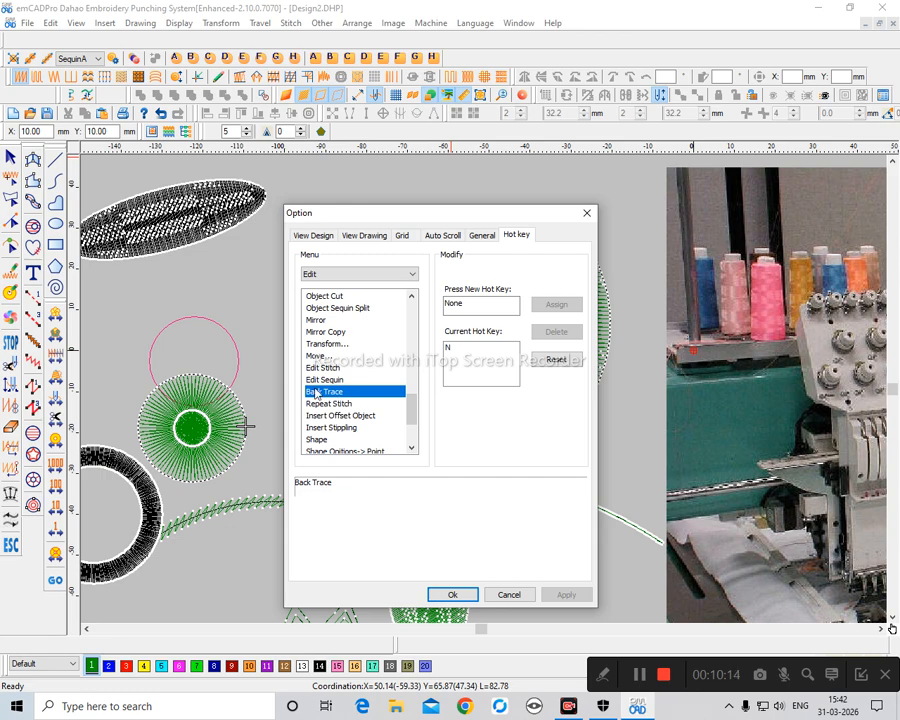
Step: Check the hot keys of Insert Offset Object and Shape, and close the options without saving
left_click(352, 415)
scroll(330, 390, "down", 1)
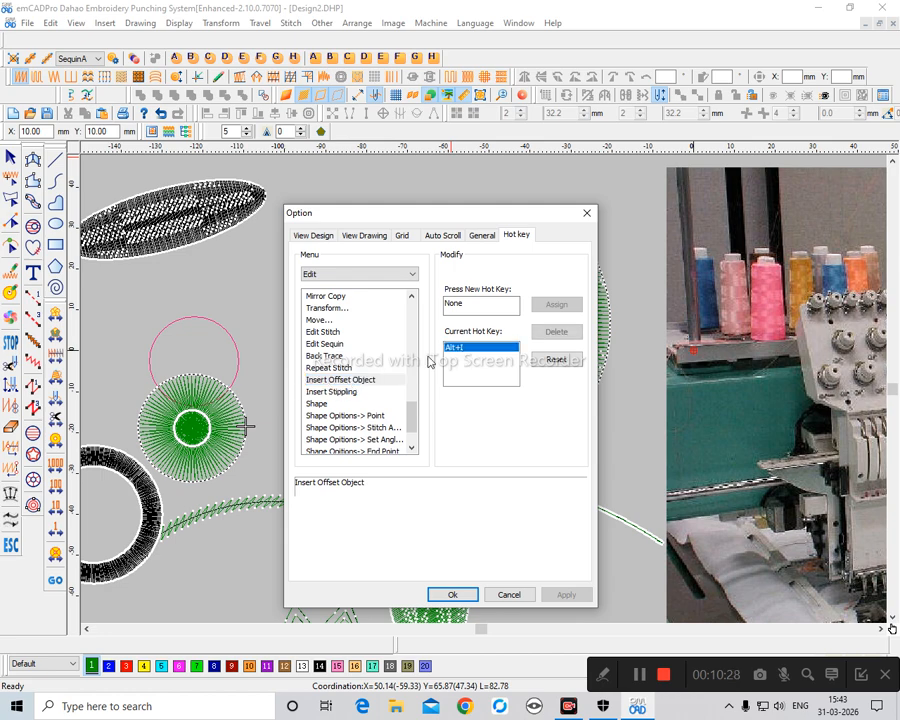
left_click(330, 403)
scroll(350, 364, "down", 1)
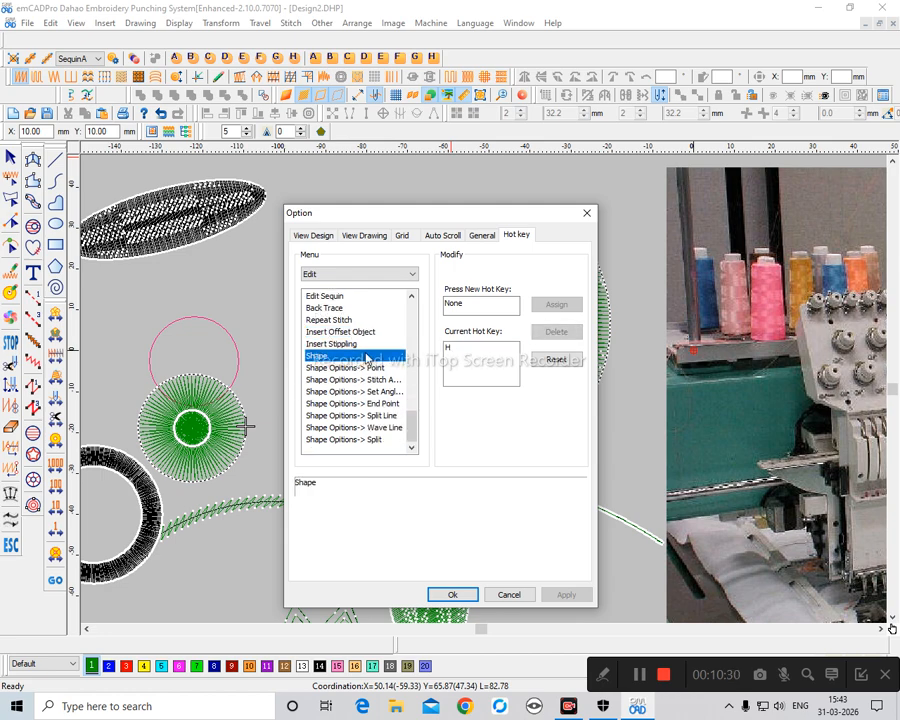
scroll(374, 430, "up", 10)
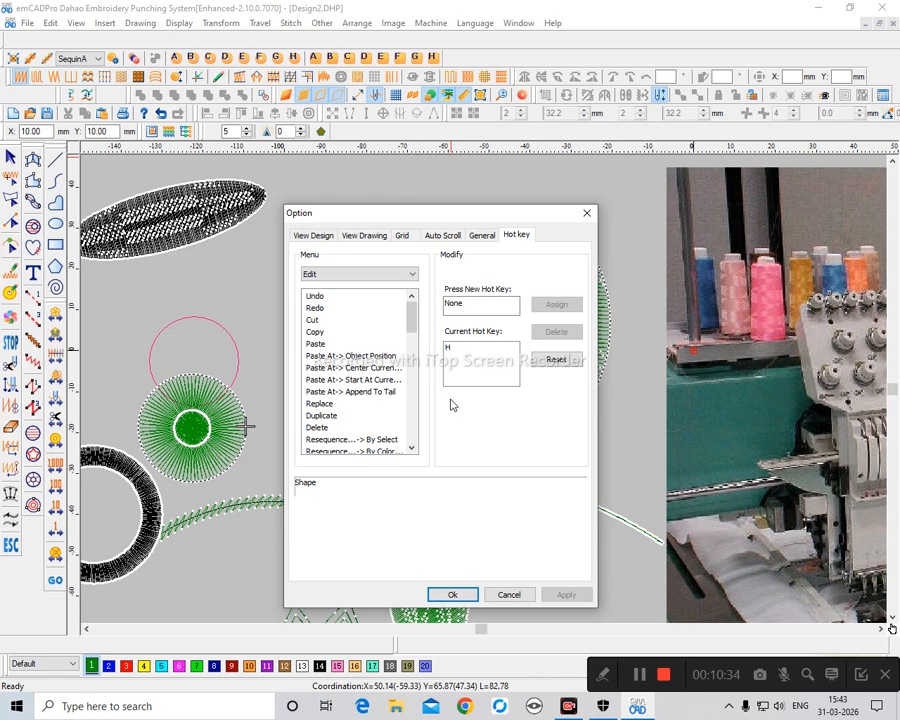
scroll(335, 424, "down", 3)
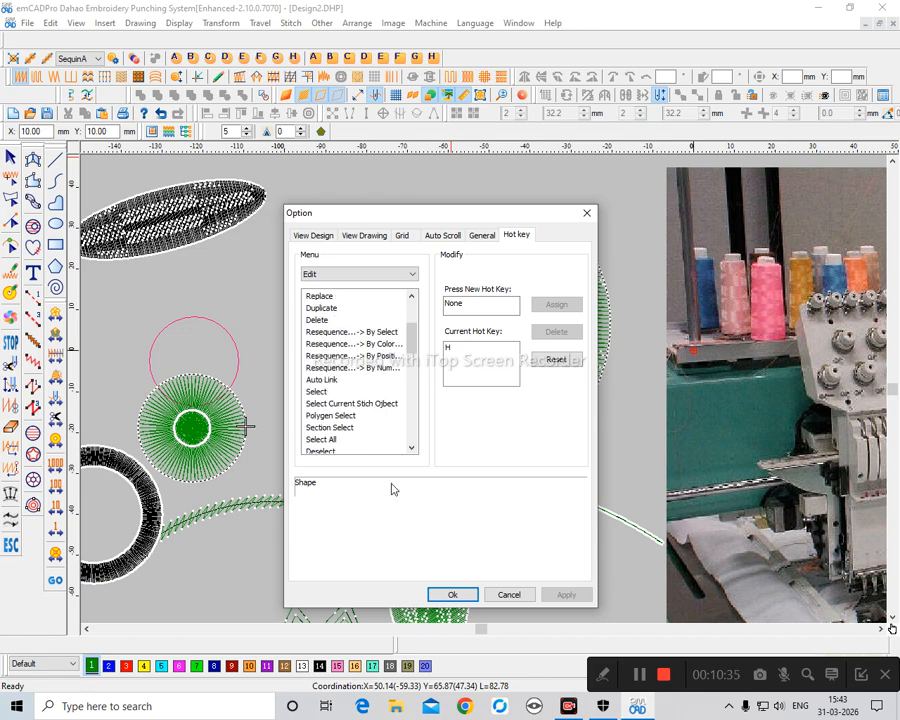
left_click(509, 594)
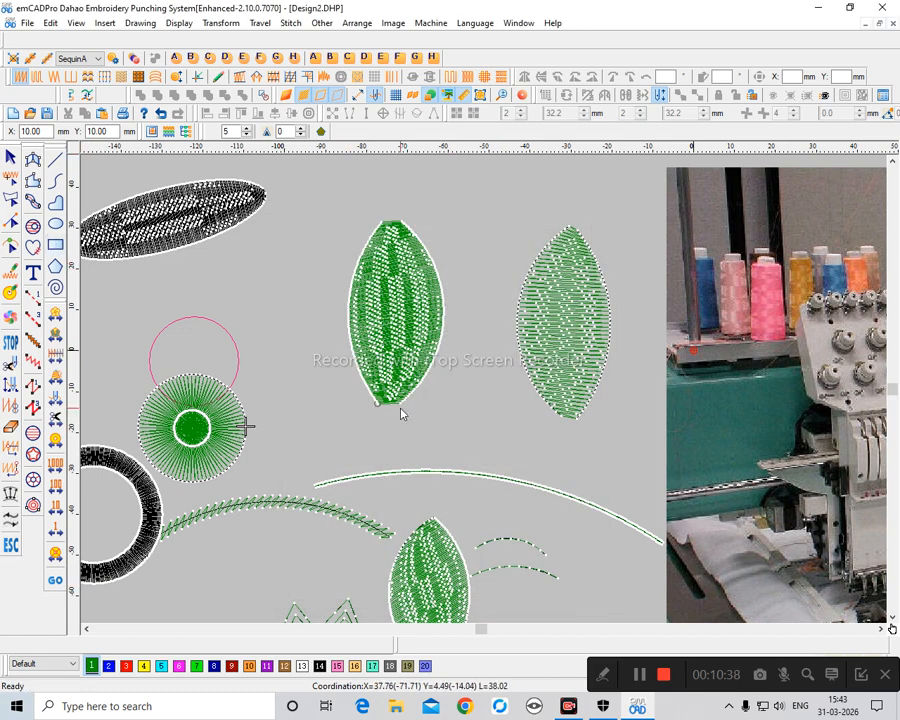
Step: Examine the stitches of the green satin leaf up close, and return to an empty area above the design
scroll(408, 404, "down", 1)
key("z")
left_click_drag(397, 300, 474, 389)
key("z")
scroll(424, 316, "down", 2)
left_click_drag(424, 326, 568, 450)
right_click(568, 450)
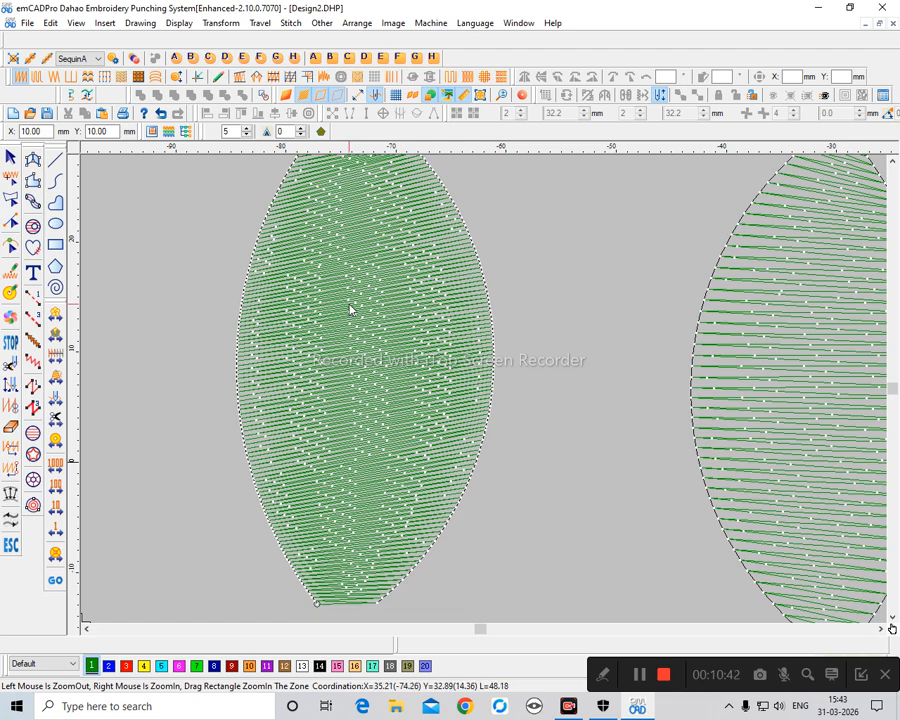
left_click(316, 358)
left_click(300, 350)
left_click_drag(456, 324, 533, 408)
scroll(380, 380, "up", 1)
left_click(384, 362)
scroll(384, 362, "up", 2)
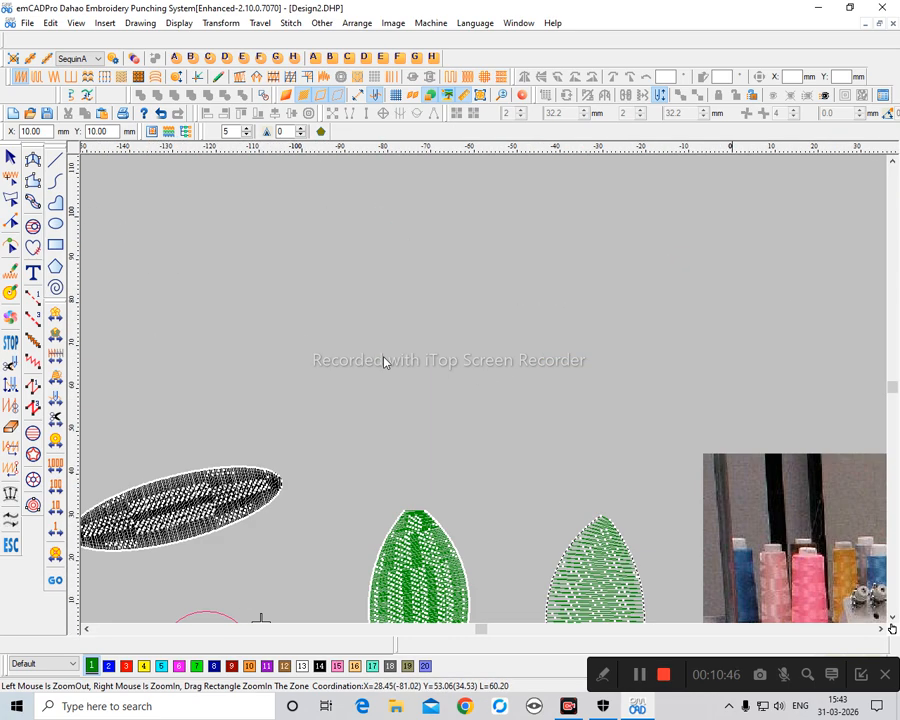
Step: Draw a closed pointed leaf outline about 32 mm wide and 58 mm tall with the complex fill tool, above the black ellipse
left_click(33, 158)
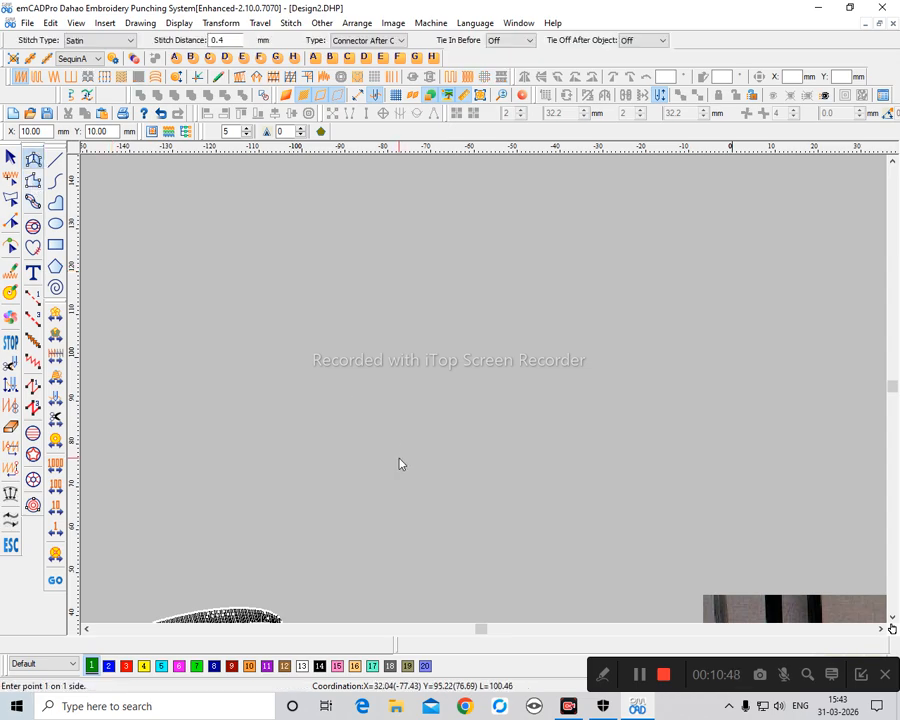
key("Escape")
left_click(34, 226)
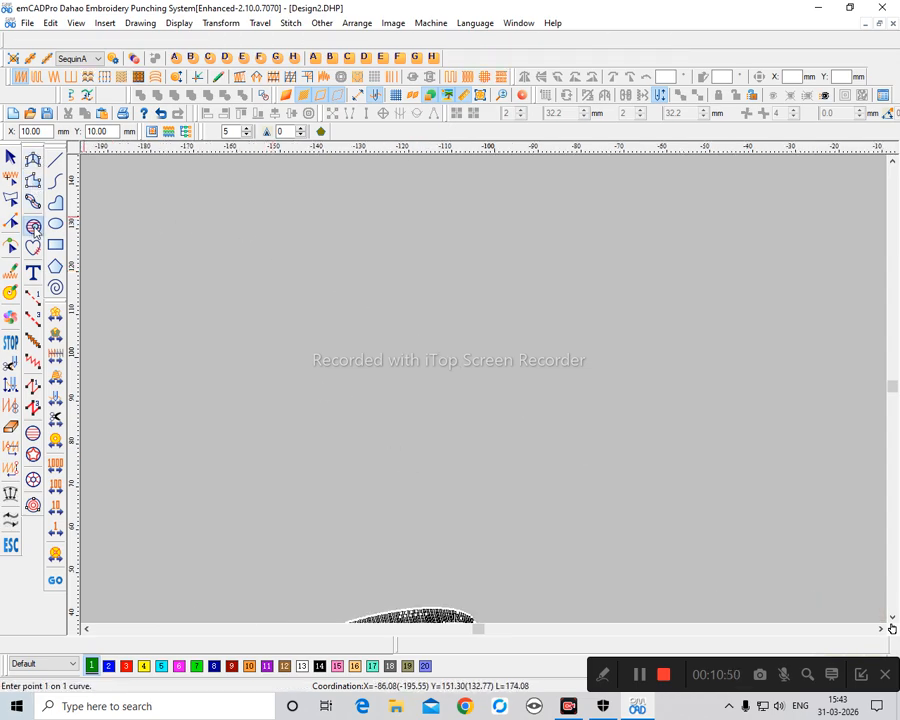
left_click(396, 470)
right_click(318, 329)
left_click(398, 218)
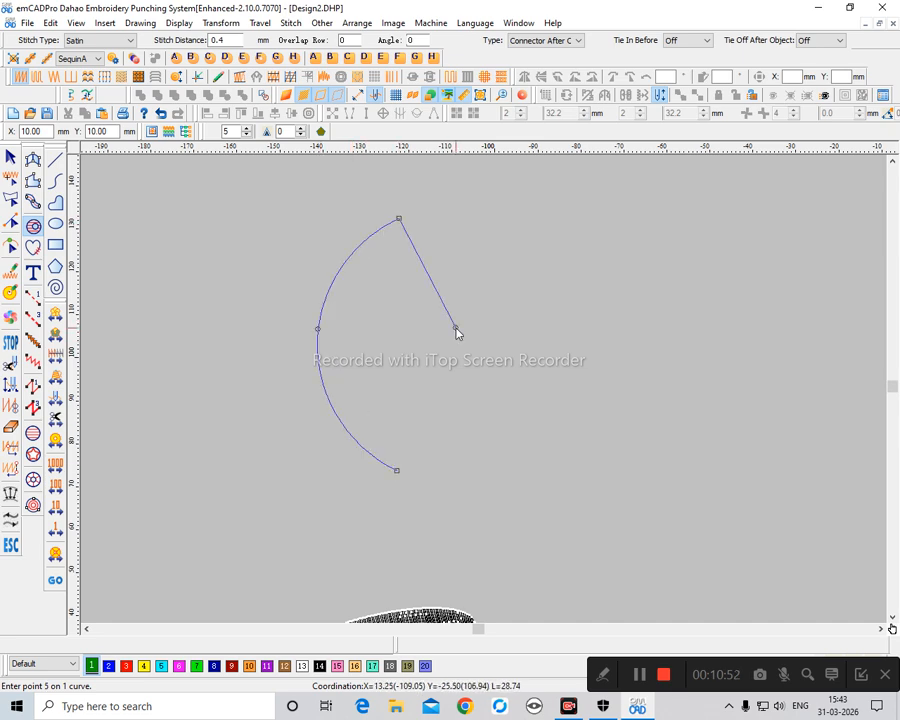
key("Return")
Step: Add a rounded hole inside the leaf outline and generate the satin fill with the default entry and exit points
right_click(390, 327)
right_click(411, 365)
right_click(344, 365)
right_click(352, 326)
key("Return")
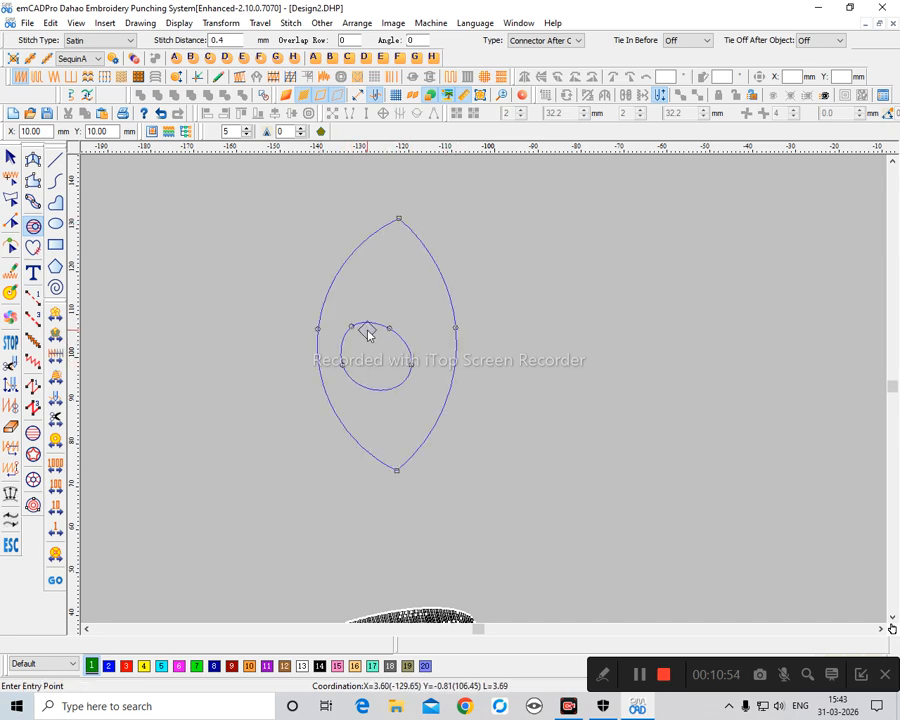
key("Return")
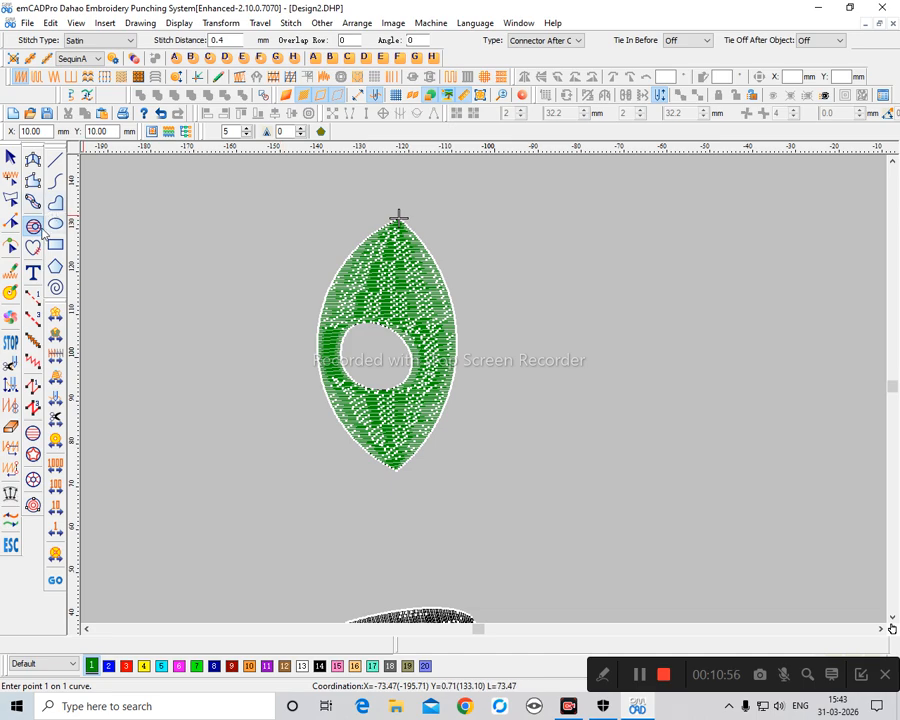
Step: Draw a second satin-filled leaf without a hole, about 22 mm wide and 57 mm tall, beside the first one
right_click(535, 372)
right_click(581, 234)
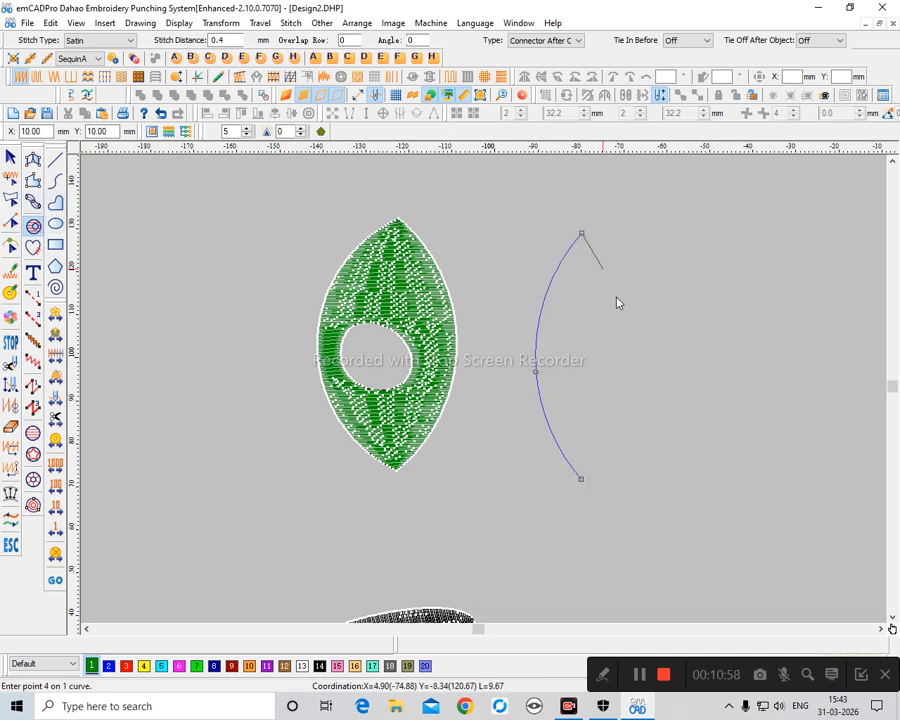
key("Return")
key("Return")
Step: Draw a circle about 8 mm in diameter at the middle of the second leaf
key("z")
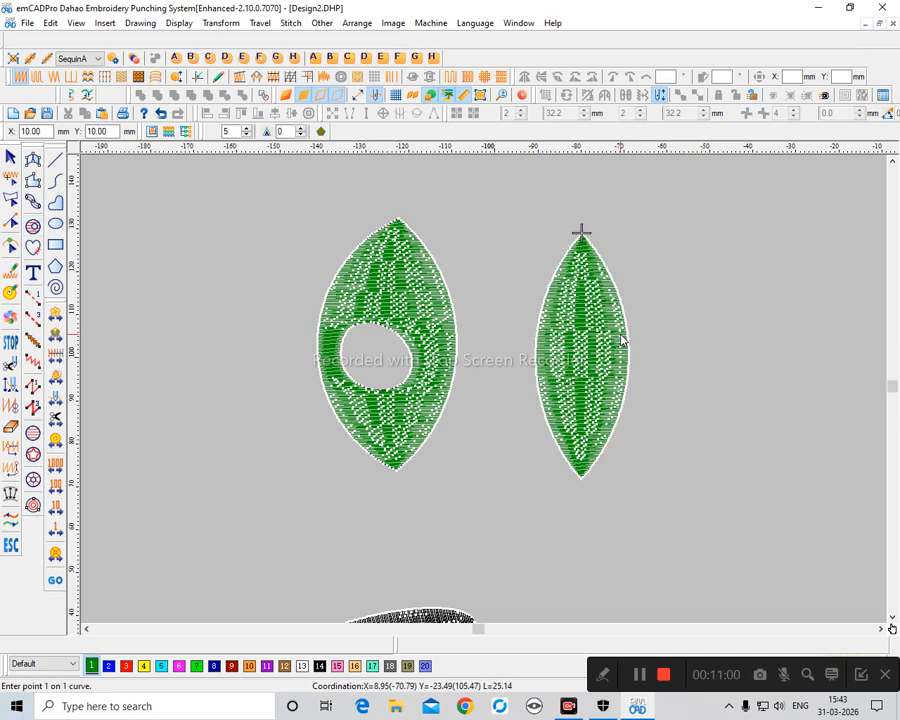
right_click(585, 385)
left_click(671, 424)
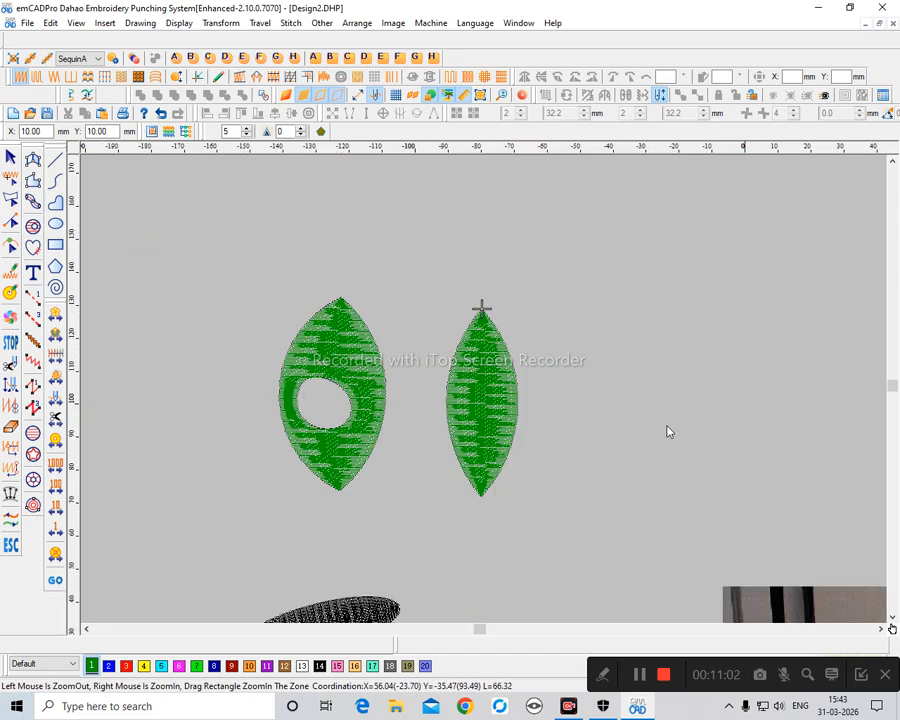
left_click_drag(427, 311, 656, 505)
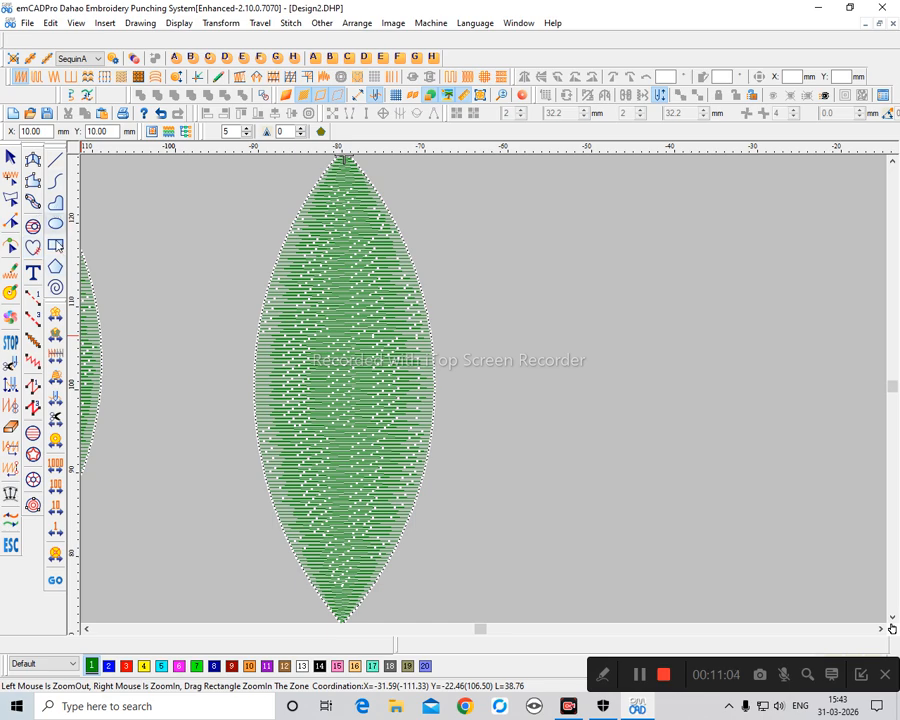
left_click(55, 223)
left_click(345, 375)
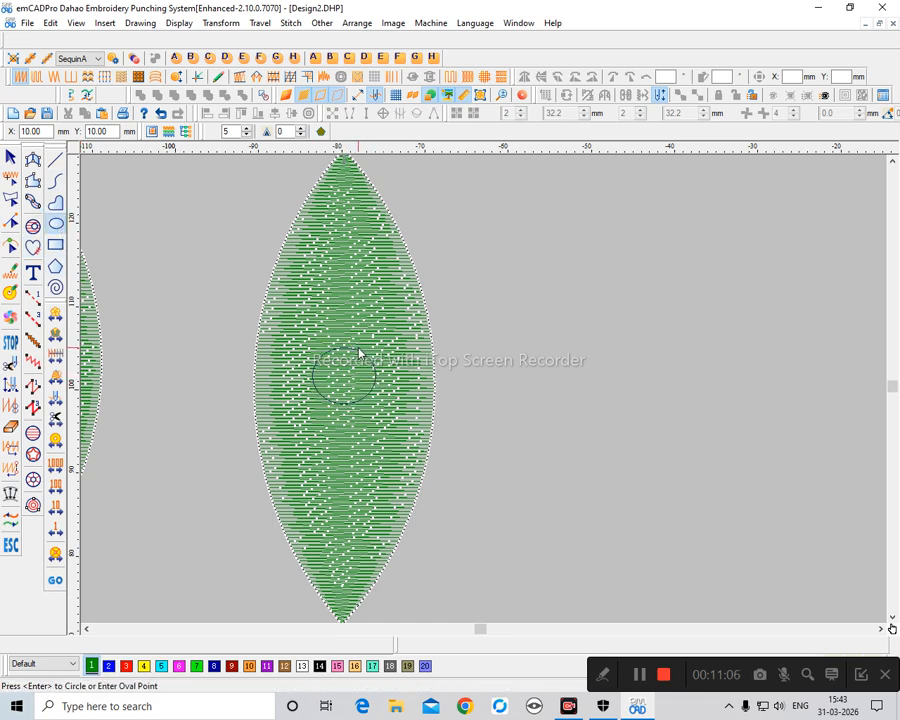
key("Escape")
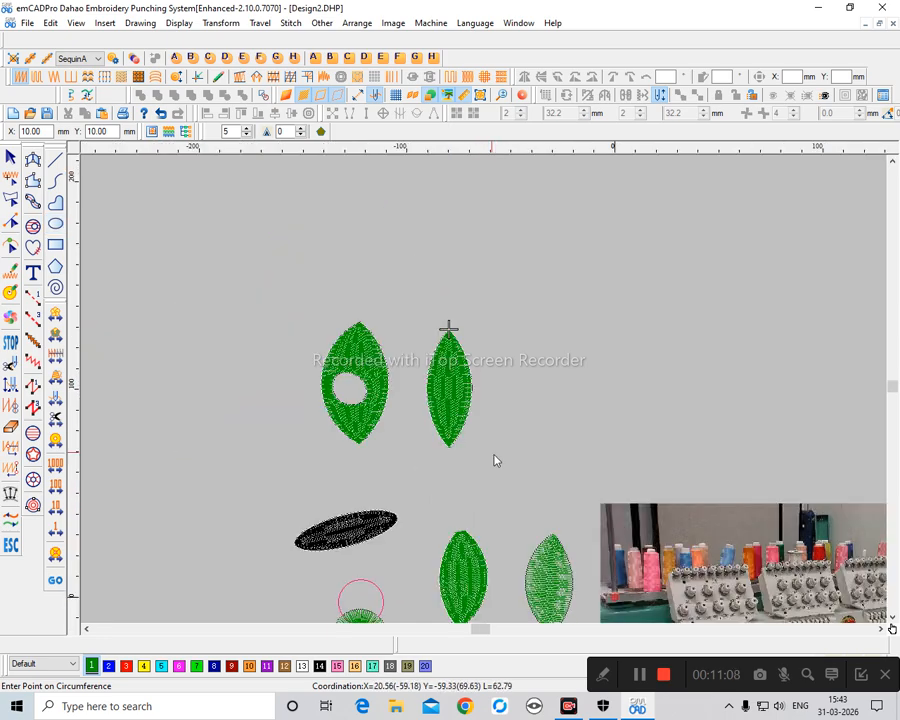
Step: Select the second leaf together with its circle and apply Divide to cut a round hole in the fill
left_click_drag(532, 496, 352, 240)
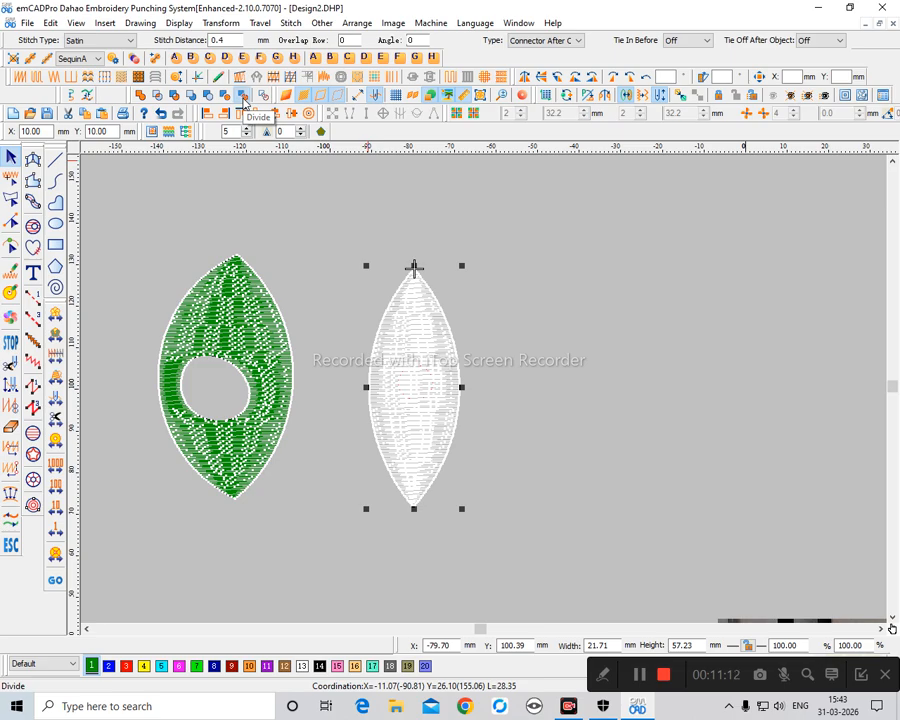
left_click(243, 98)
key("z")
left_click_drag(450, 425, 376, 311)
scroll(525, 387, "down", 1)
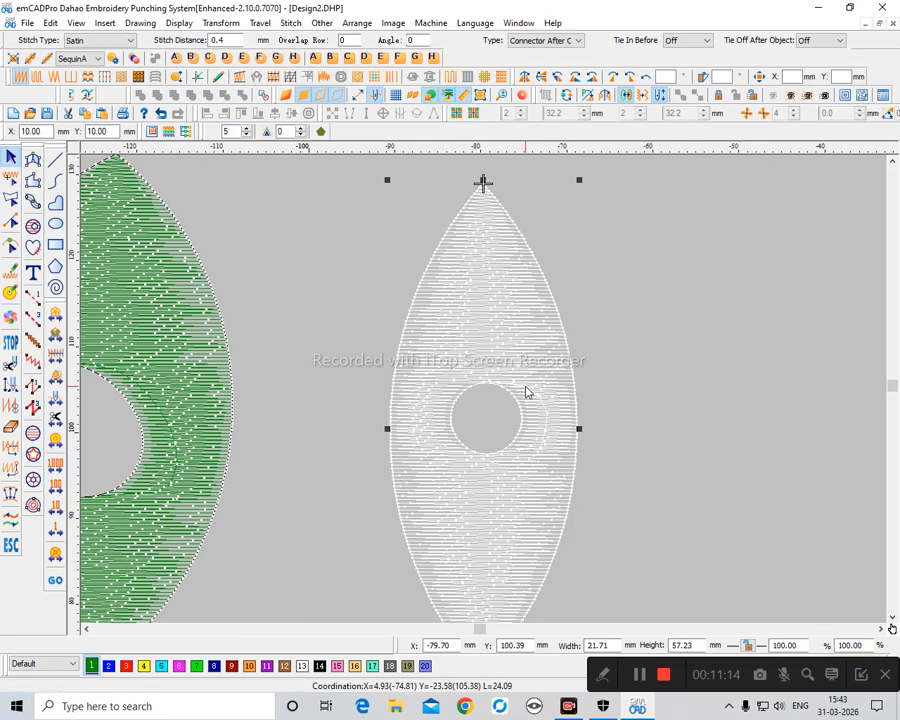
Step: Try moving the cut leaf about 6.6 mm sideways off the circle outline, and undo the move
left_click_drag(526, 388, 638, 382)
key("ctrl+z")
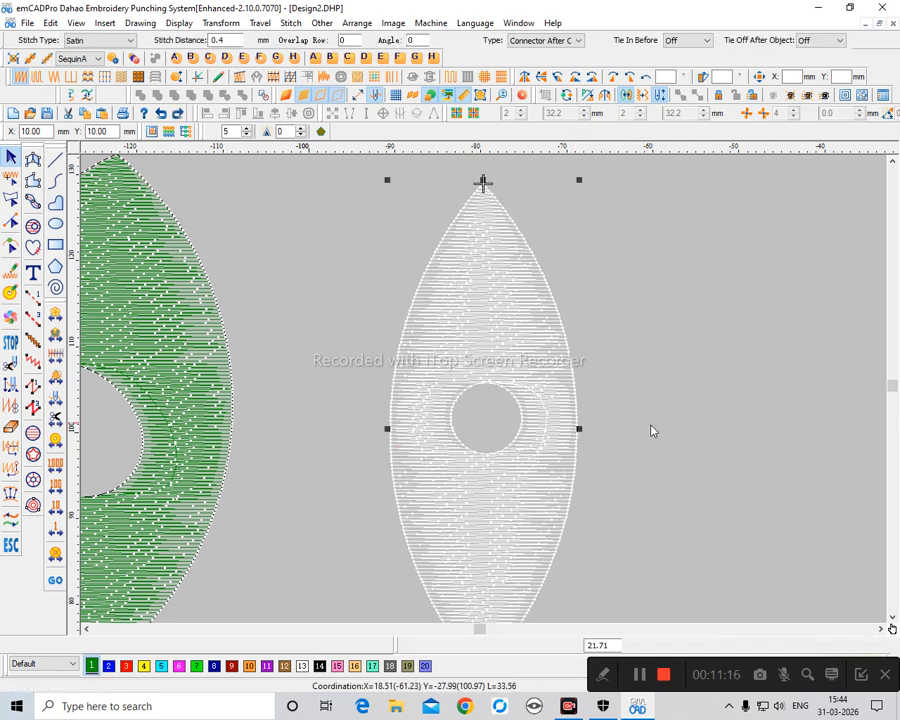
key("z")
left_click(555, 430)
left_click_drag(298, 370, 434, 360)
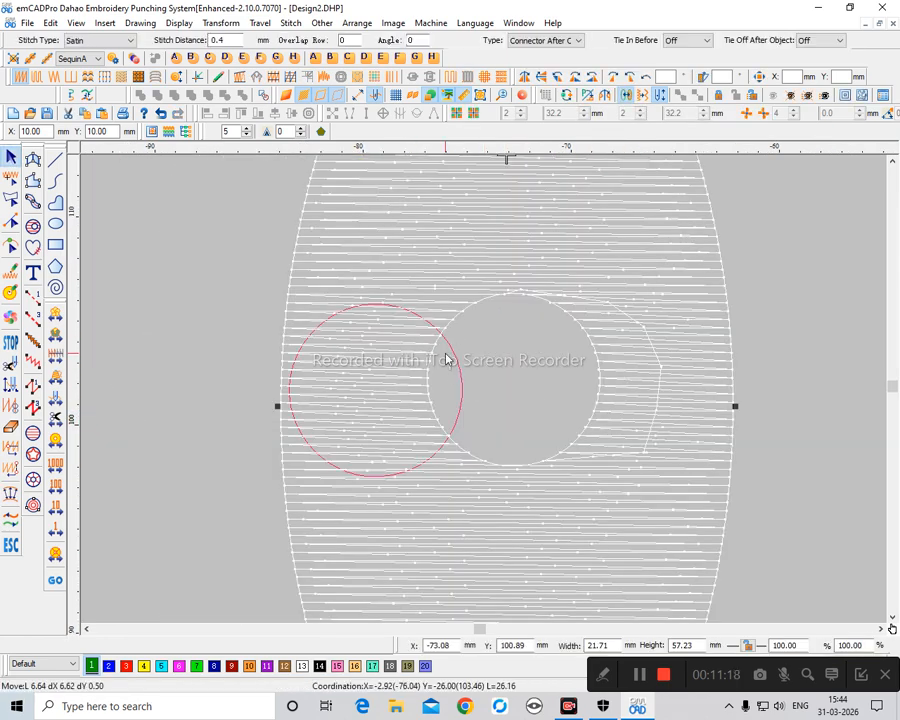
key("ctrl+z")
Step: Examine the second leaf's hole up close in the realistic stitch view and with only the outlines shown
scroll(362, 393, "down", 1)
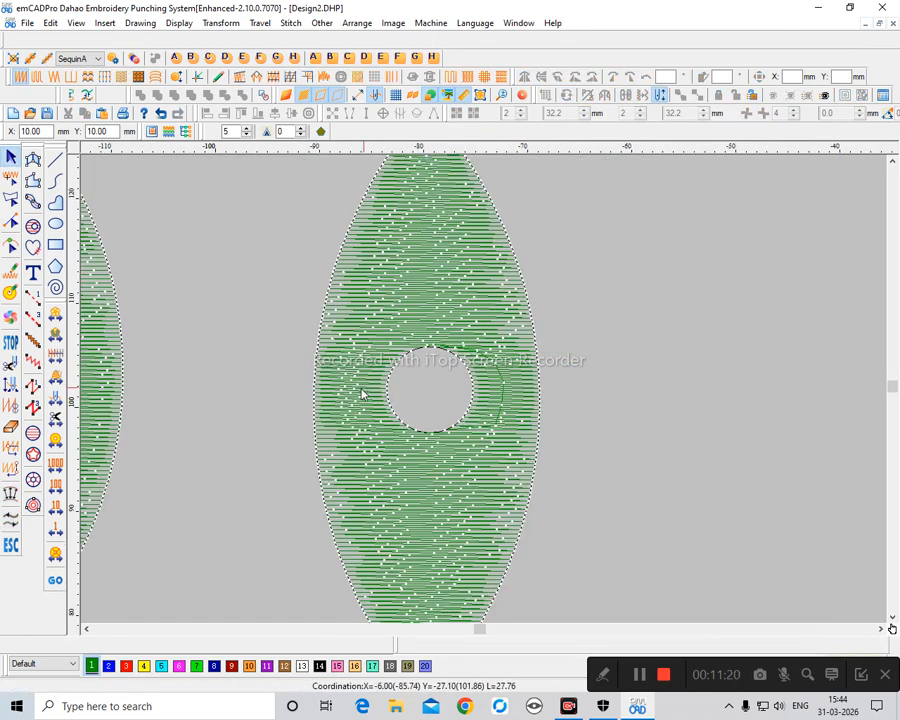
scroll(362, 390, "down", 1)
key("z")
left_click_drag(424, 325, 552, 482)
key("t")
scroll(537, 391, "down", 2)
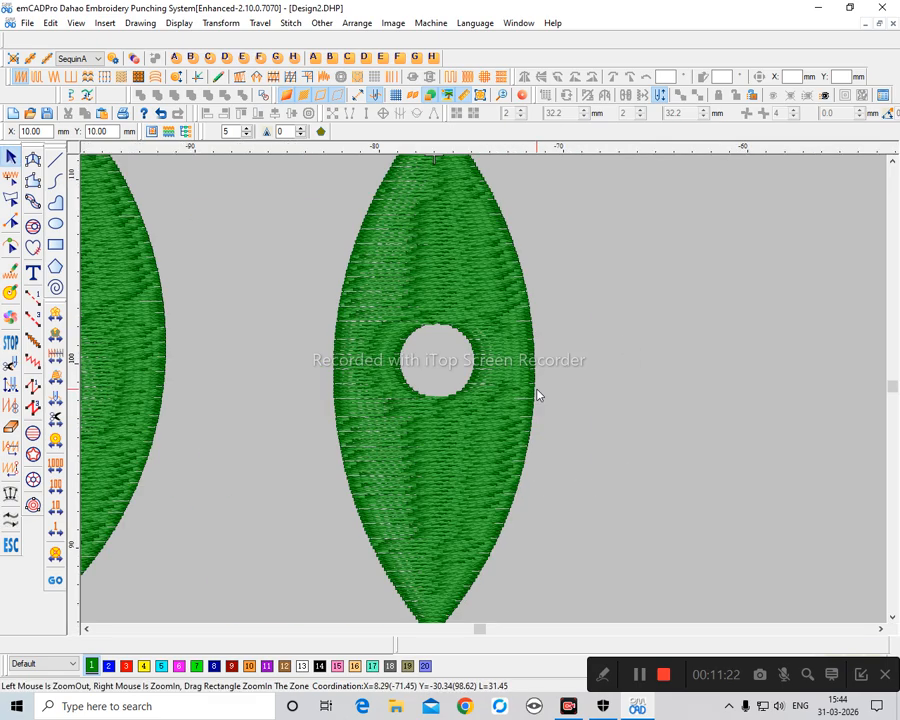
key("z")
left_click_drag(385, 288, 560, 474)
left_click_drag(250, 281, 548, 546)
scroll(532, 499, "down", 1)
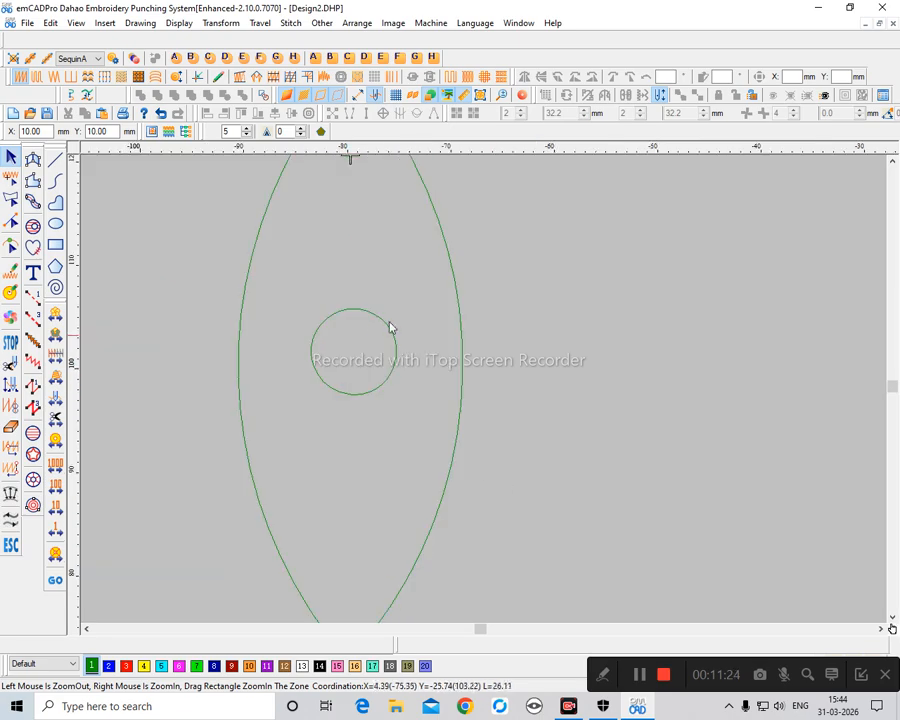
Step: Examine the stitched fill around the second leaf's round hole at close range
left_click(388, 323)
scroll(603, 422, "down", 1)
scroll(603, 422, "down", 1)
key("z")
left_click_drag(409, 323, 567, 485)
key("z")
left_click_drag(238, 252, 442, 388)
scroll(564, 392, "down", 2)
key("z")
left_click_drag(498, 325, 609, 449)
scroll(524, 406, "down", 3)
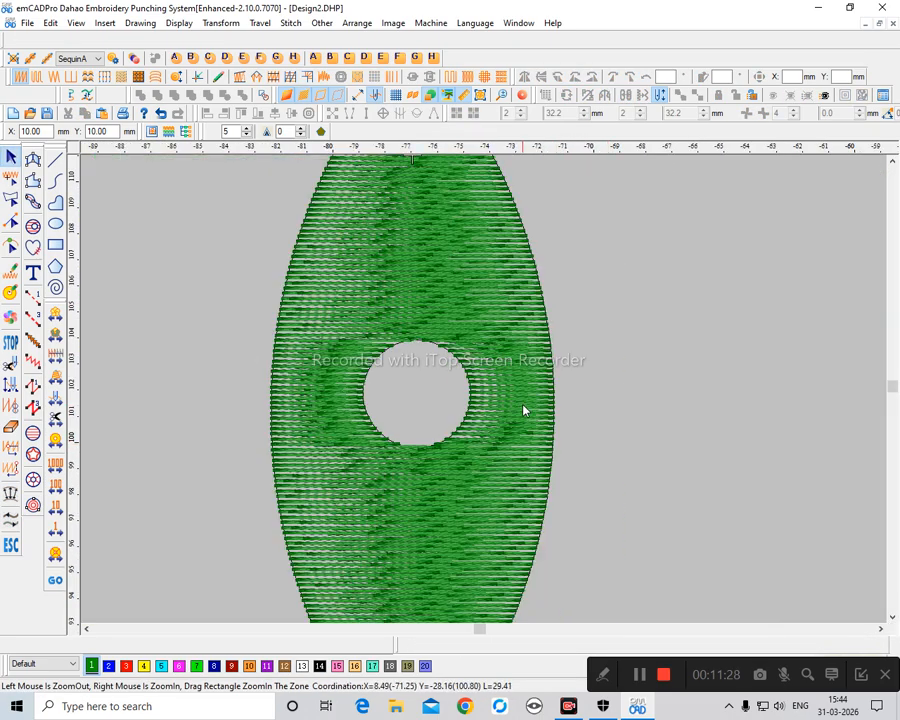
left_click_drag(455, 338, 526, 474)
key("z")
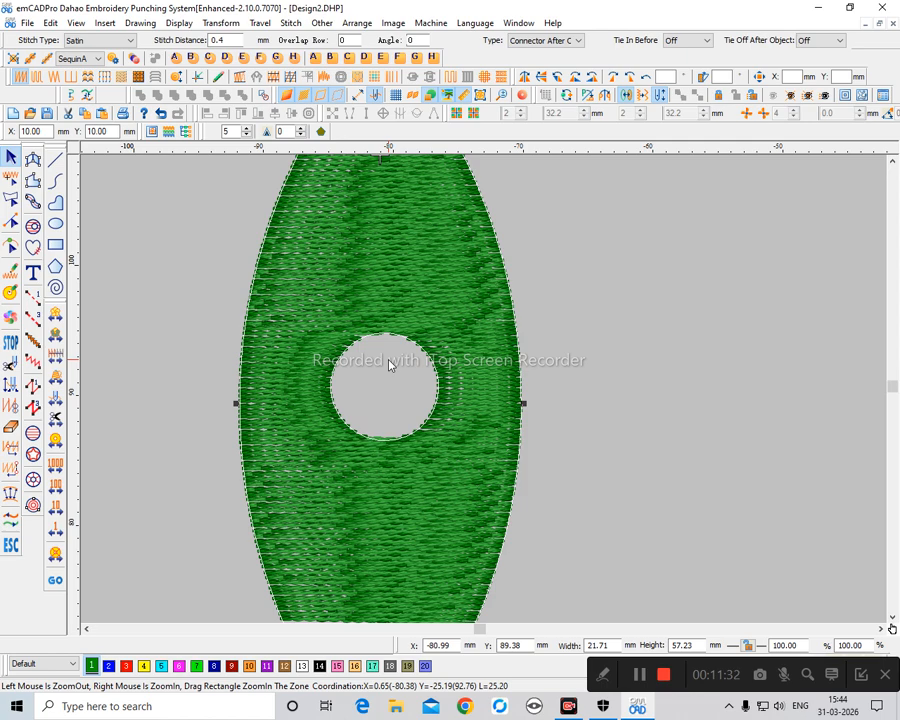
scroll(390, 362, "down", 2)
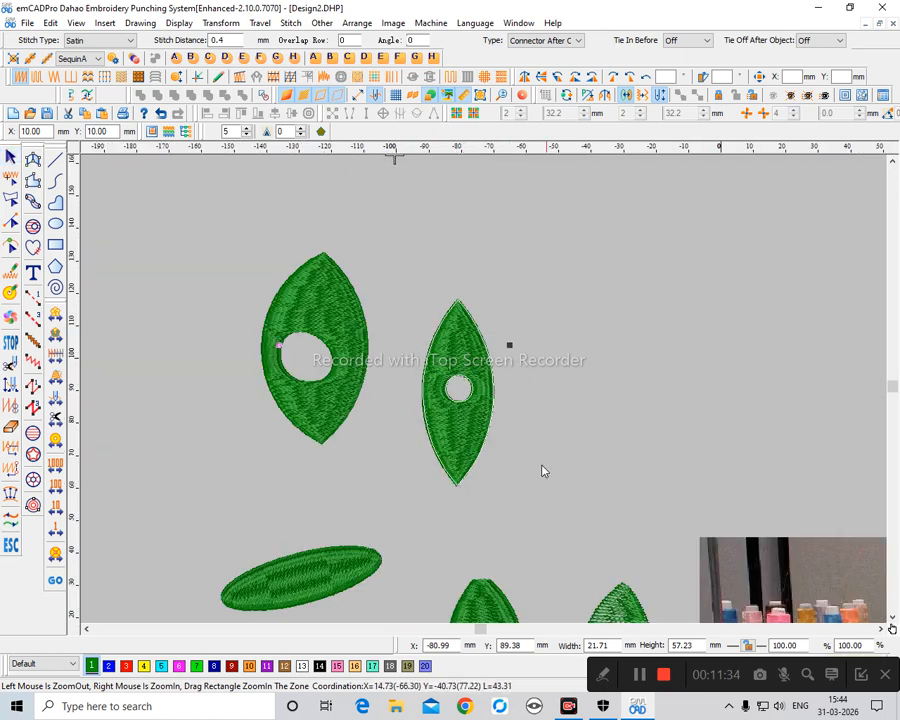
Step: Compare the second leaf with the neighbouring cut leaf and inspect its tip and hole in the realistic stitch view
left_click_drag(425, 336, 543, 470)
left_click(477, 390)
scroll(561, 424, "down", 1)
left_click(555, 418)
left_click(448, 318)
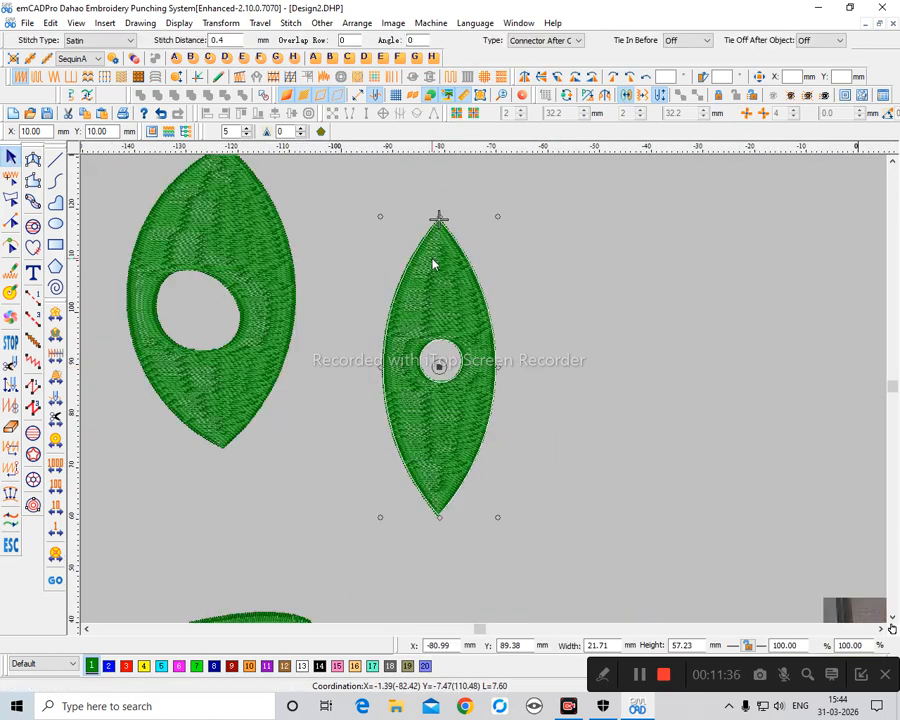
left_click(433, 262)
key("z")
left_click_drag(464, 305, 564, 421)
scroll(533, 356, "down", 3)
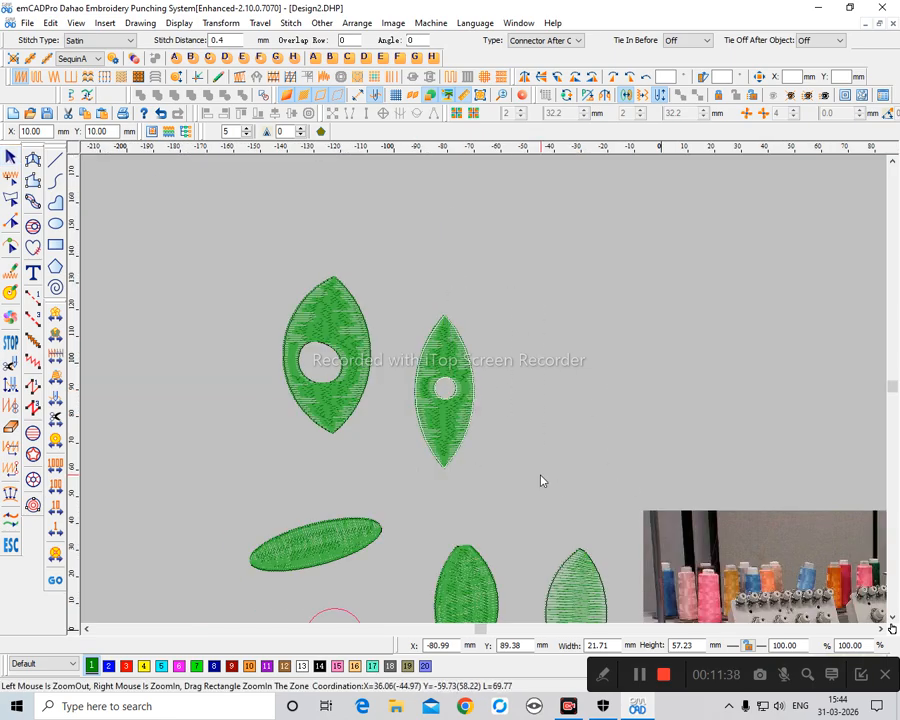
scroll(464, 392, "up", 3)
scroll(446, 414, "down", 1)
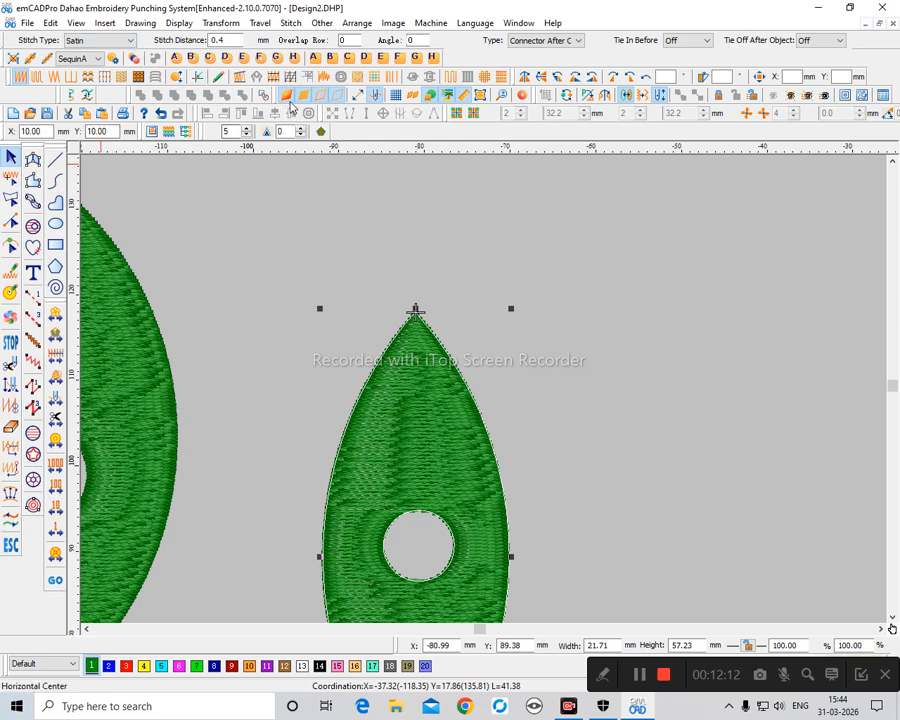
key("Escape")
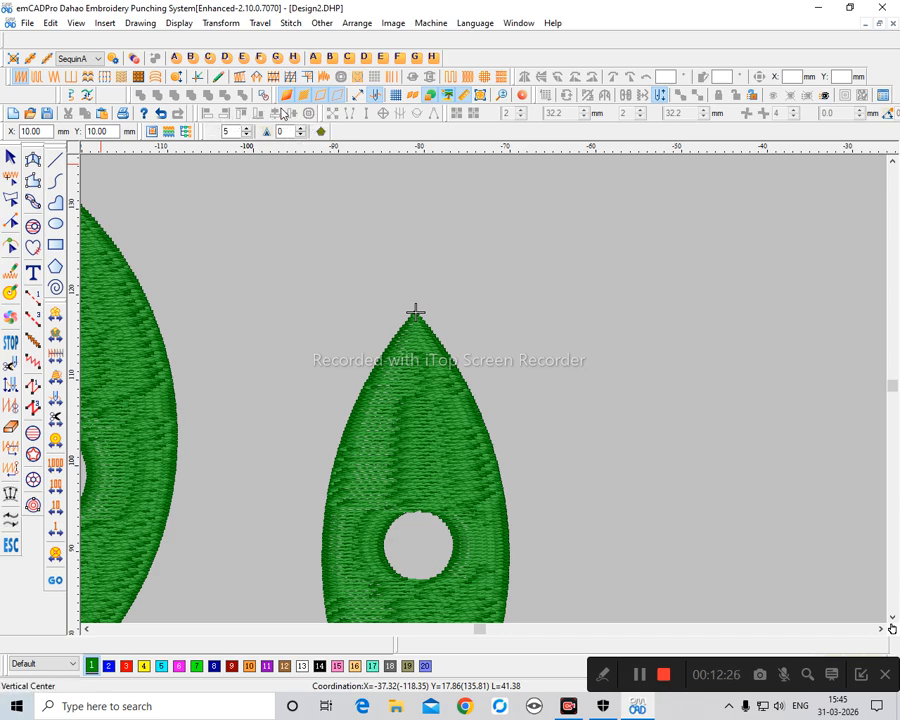
Step: Open the program options at the hot key settings and browse the Arrange commands
right_click(396, 96)
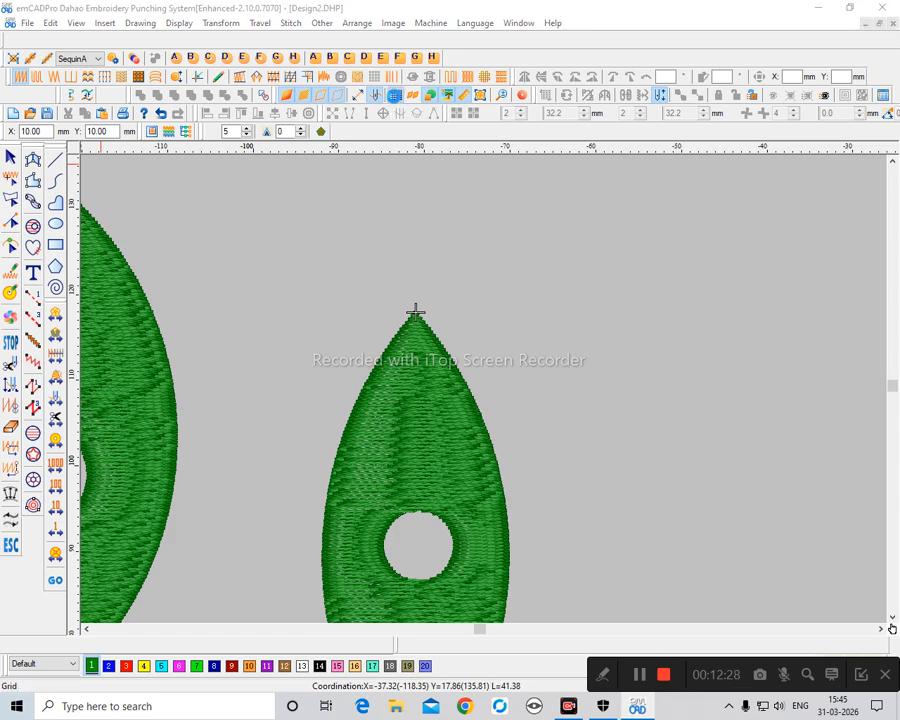
left_click(595, 153)
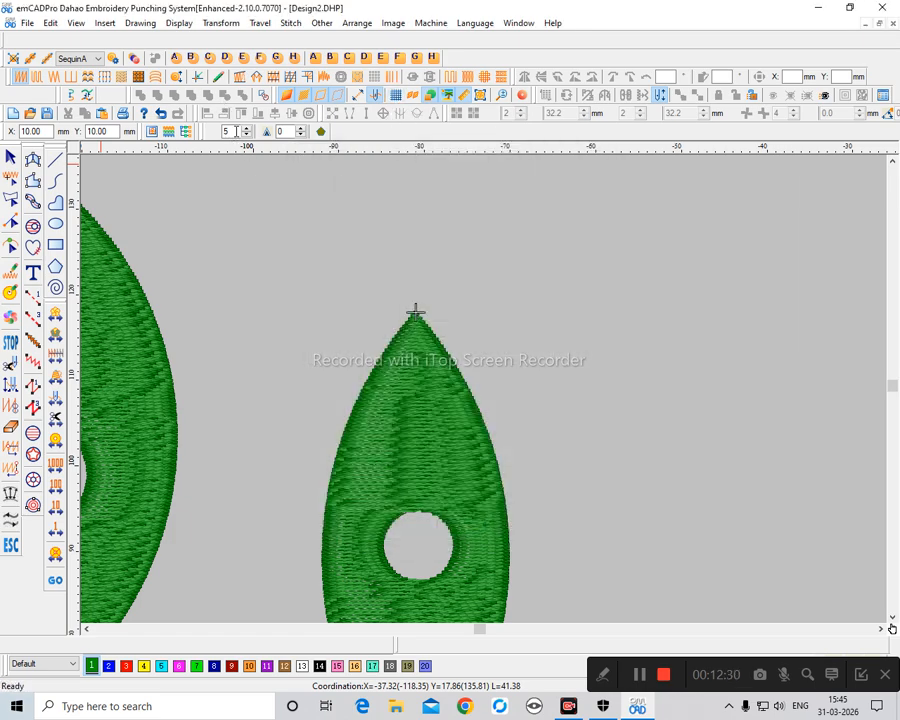
right_click(395, 99)
left_click(525, 174)
left_click(368, 213)
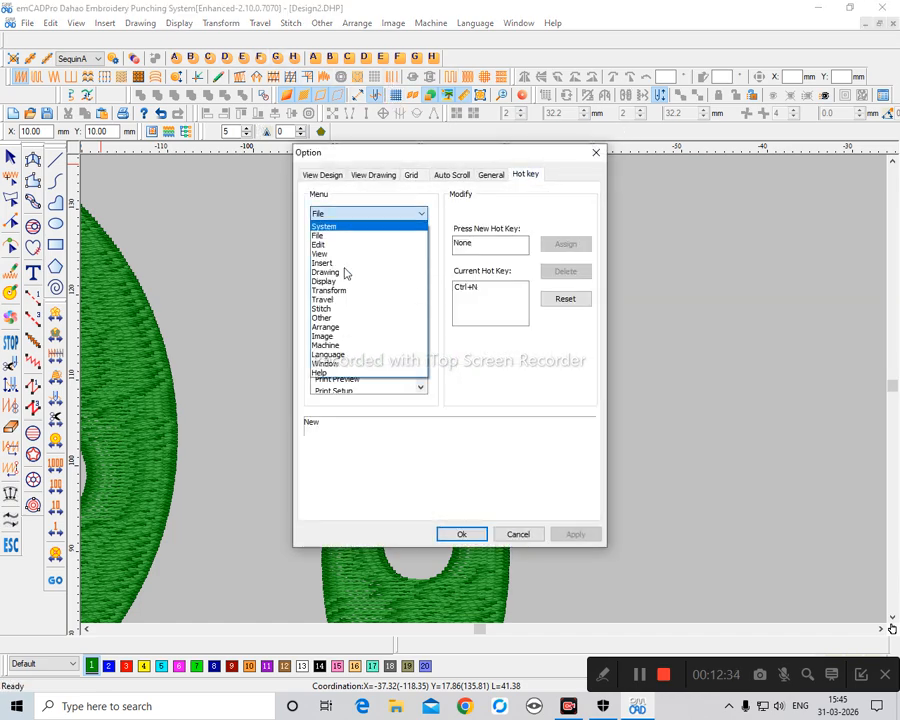
left_click(325, 328)
scroll(364, 320, "down", 3)
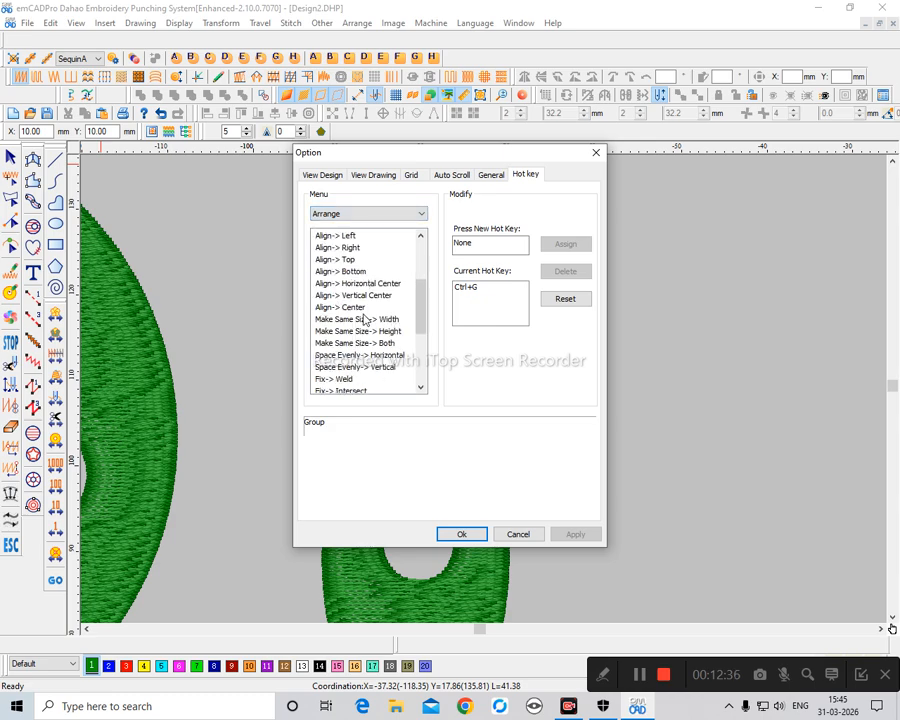
scroll(358, 319, "up", 1)
scroll(340, 302, "down", 1)
Step: Look up the hot keys of the Align and Space Evenly commands, and leave the options without changes
left_click_drag(349, 244, 354, 287)
left_click(365, 296)
left_click(353, 309)
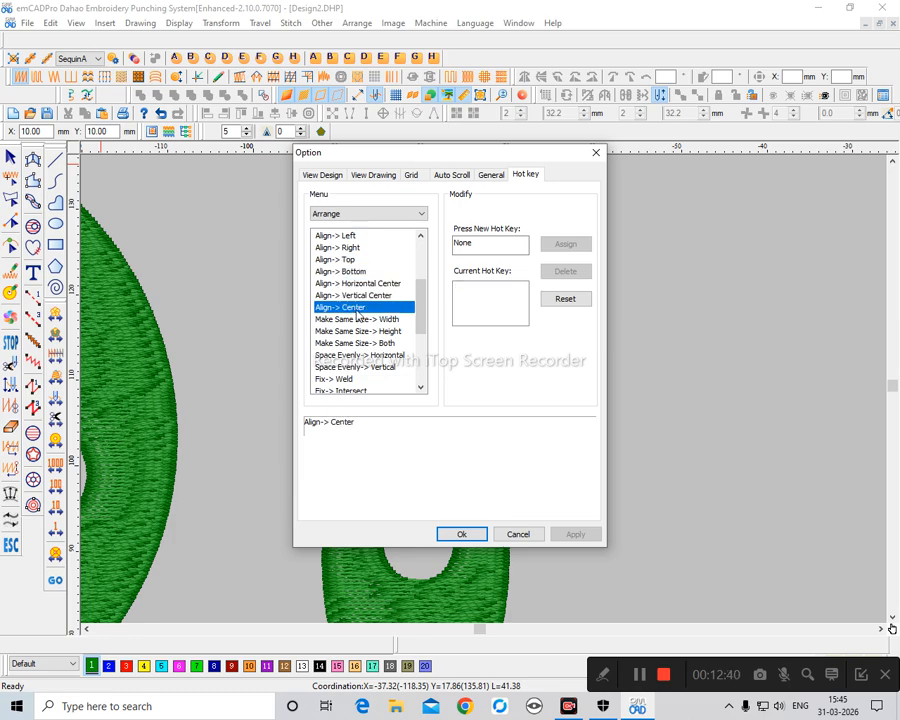
scroll(356, 334, "down", 1)
left_click(352, 321)
left_click(382, 333)
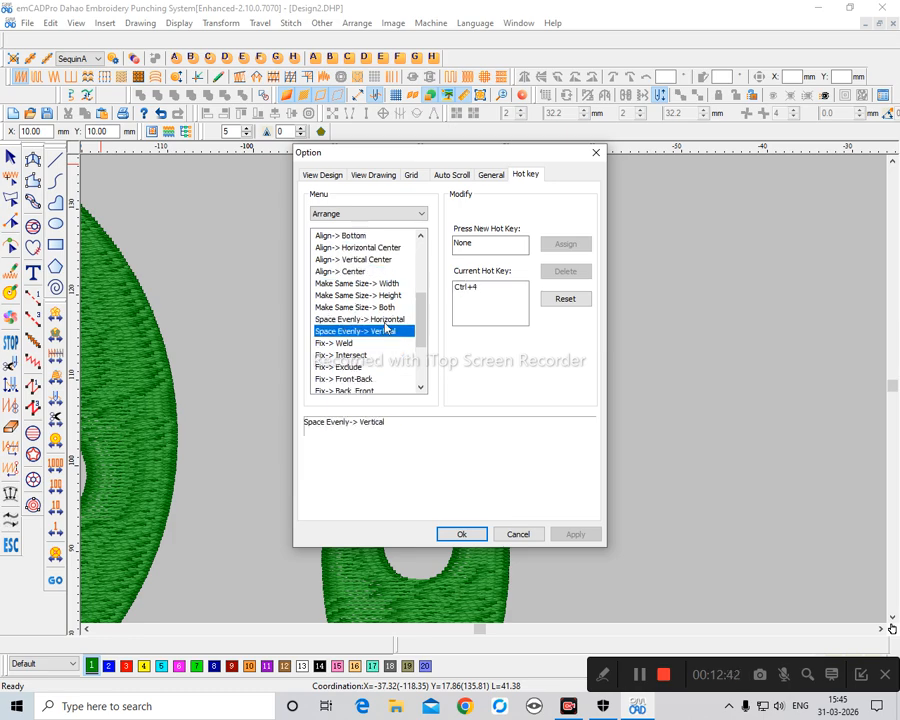
left_click(352, 248)
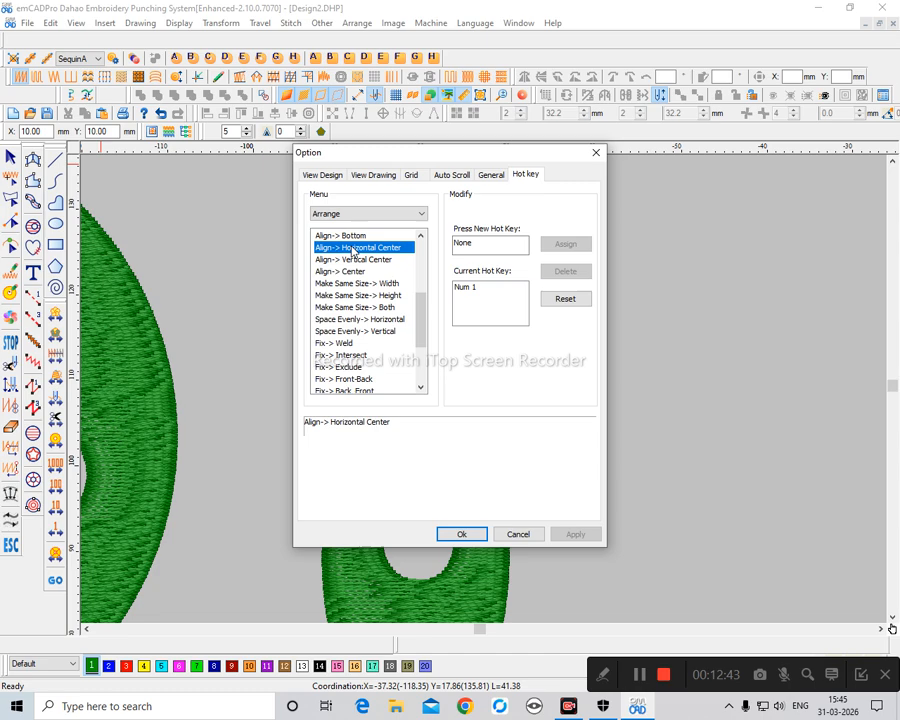
left_click(519, 537)
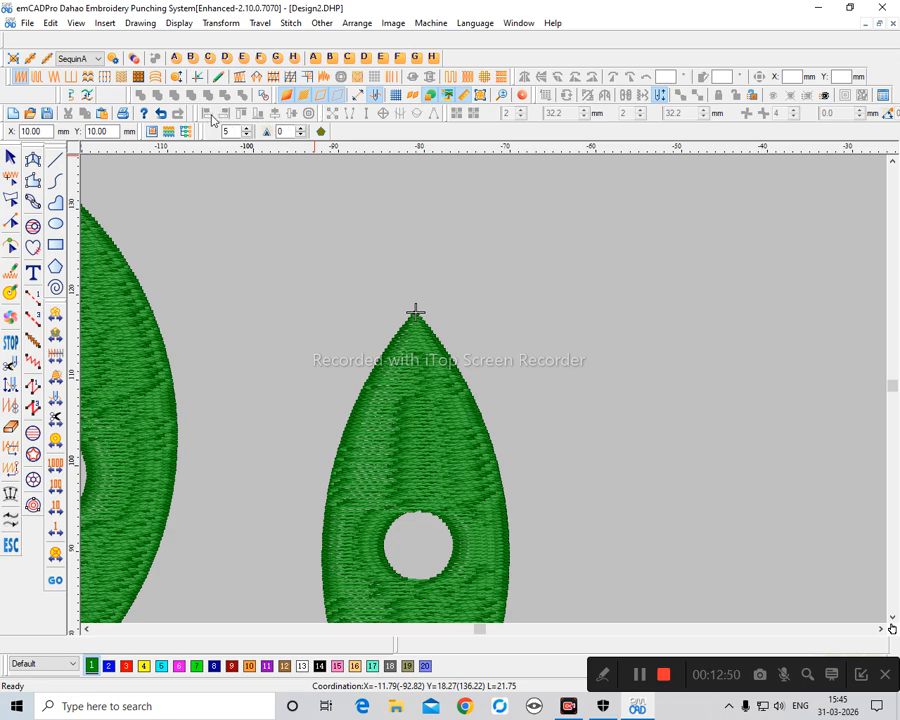
Step: Try moving the second leaf sideways, and undo the move
left_click(436, 391)
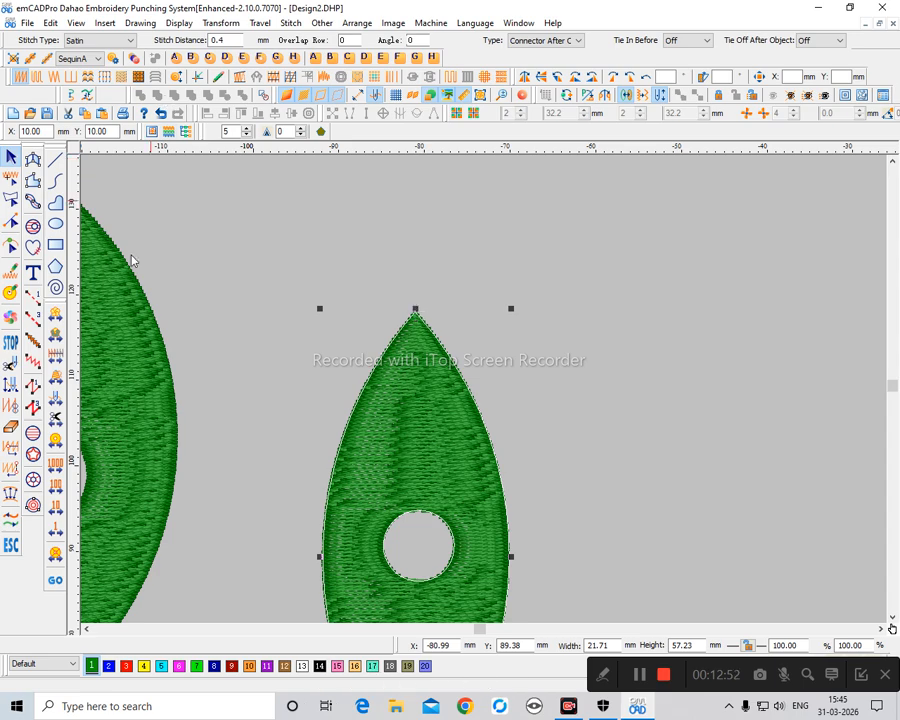
left_click(132, 261)
scroll(490, 380, "down", 3)
scroll(472, 352, "down", 2, "ctrl")
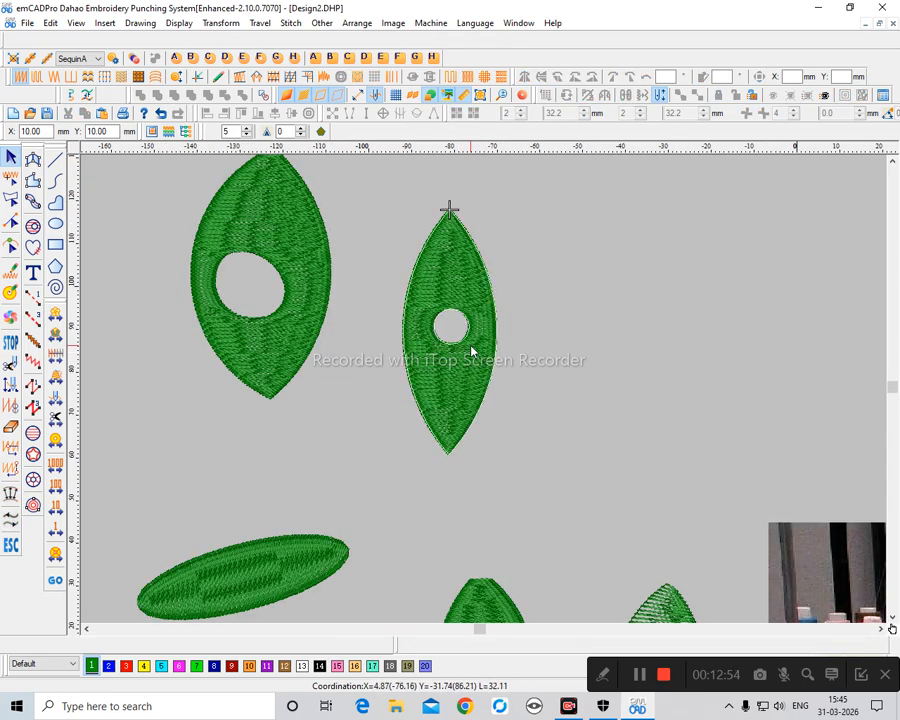
left_click_drag(472, 352, 568, 362)
key("ctrl+z")
key("z")
left_click_drag(408, 230, 525, 416)
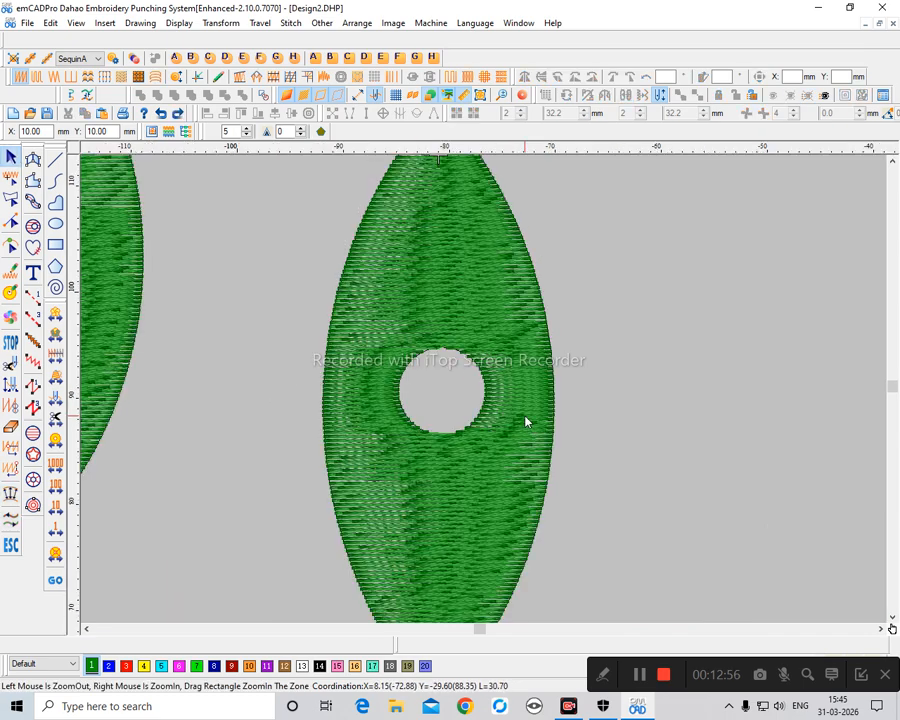
Step: Draw a circle on the second leaf above its round hole, and select the objects in the leaf area
left_click(56, 224)
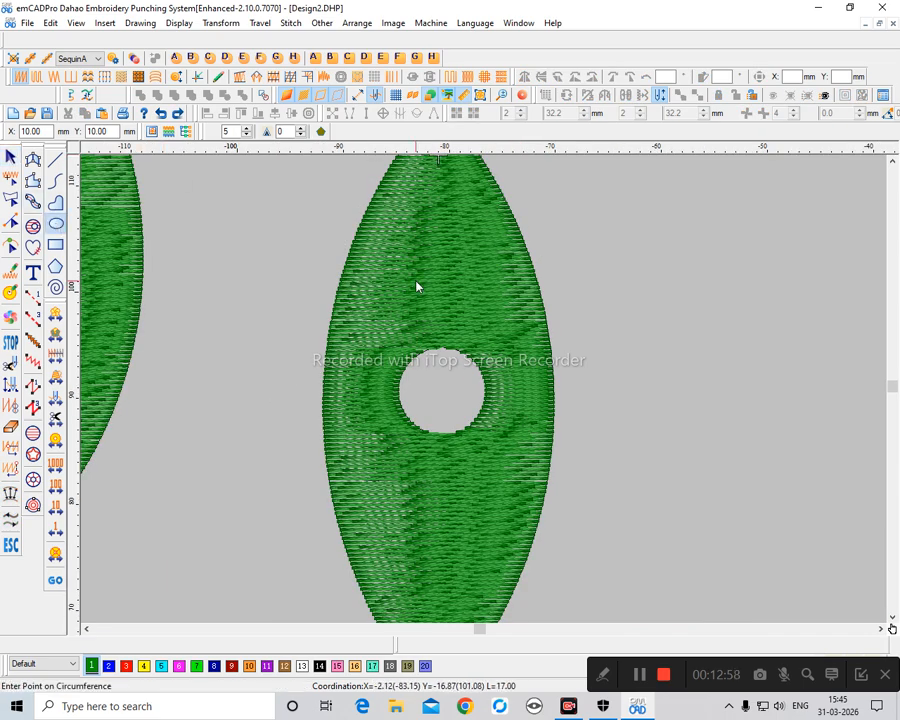
left_click(404, 281)
left_click(480, 281)
key("Return")
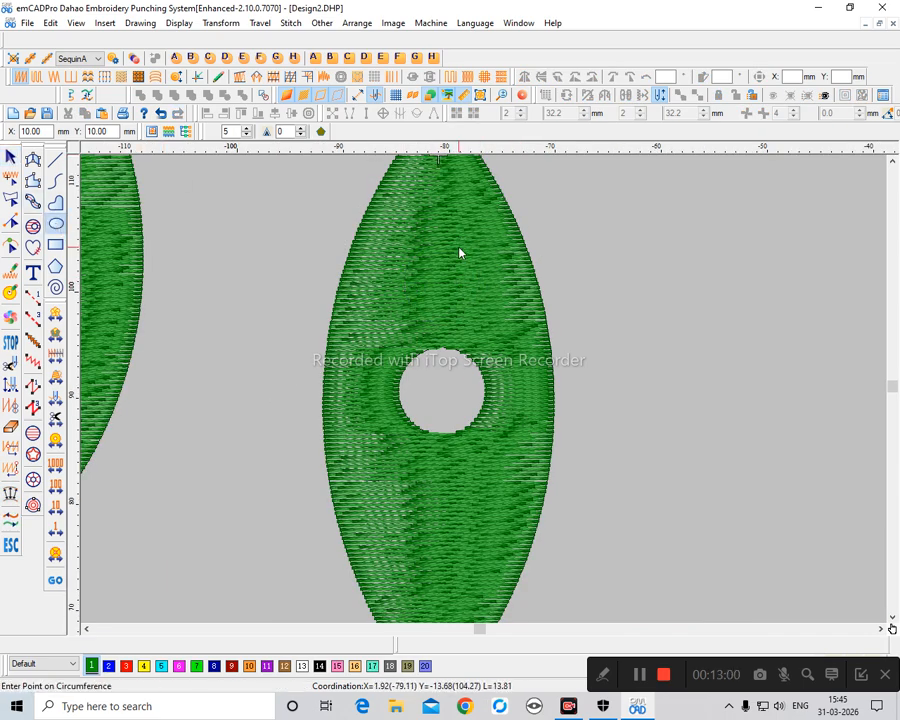
key("Escape")
key("shift+z")
key("shift+z")
left_click_drag(556, 489, 408, 277)
key("z")
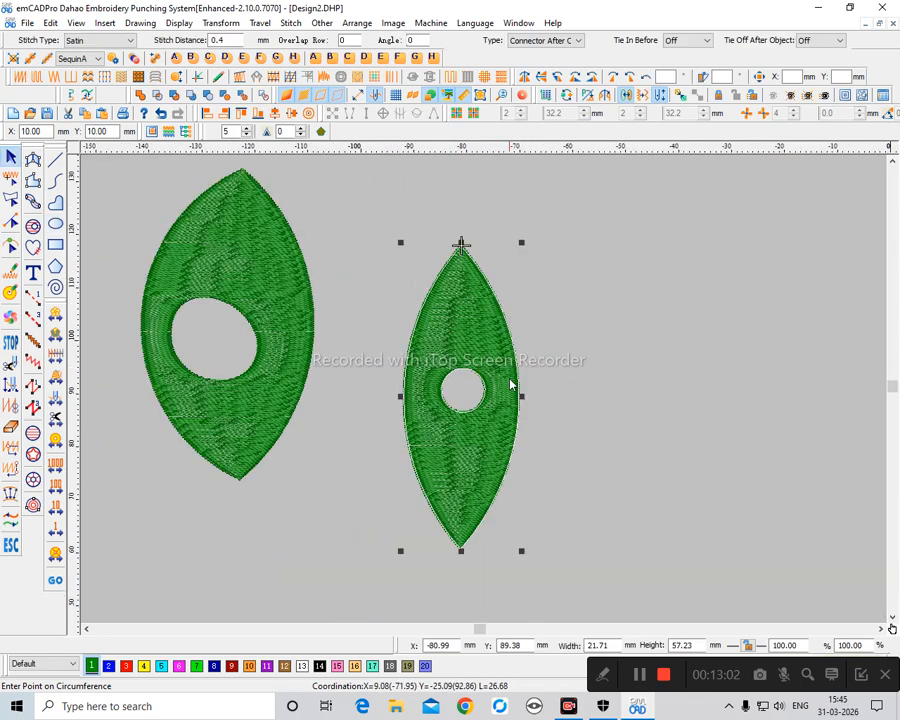
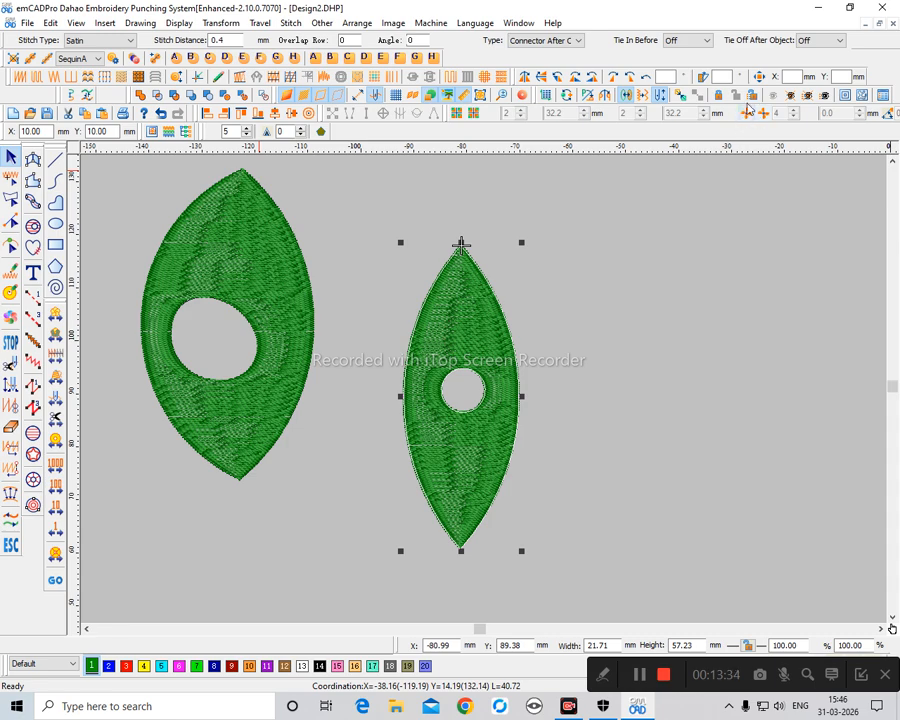
key("Escape")
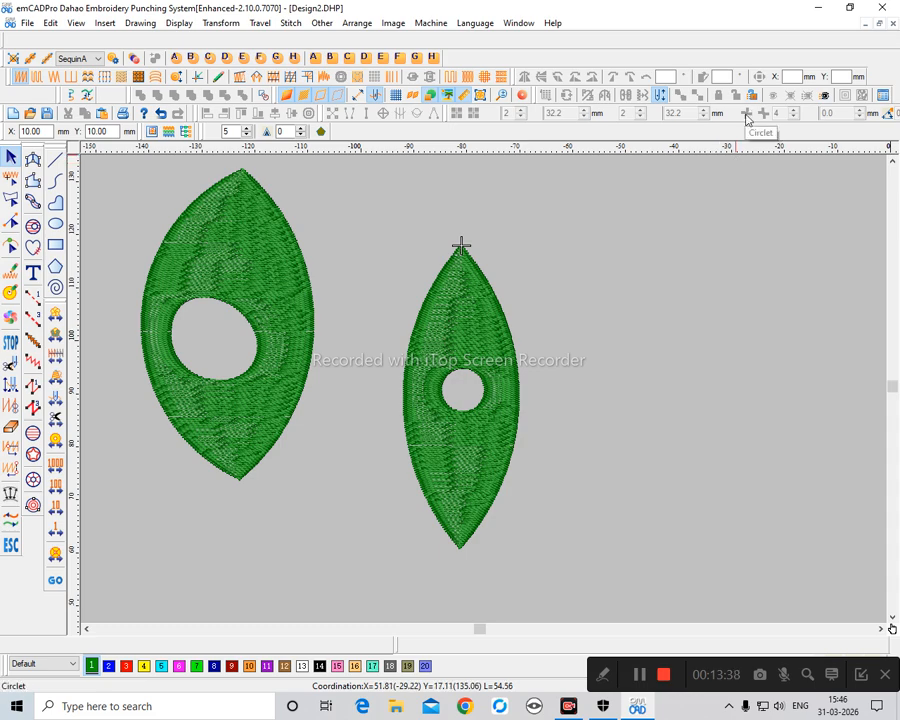
left_click(428, 296)
left_click(746, 113)
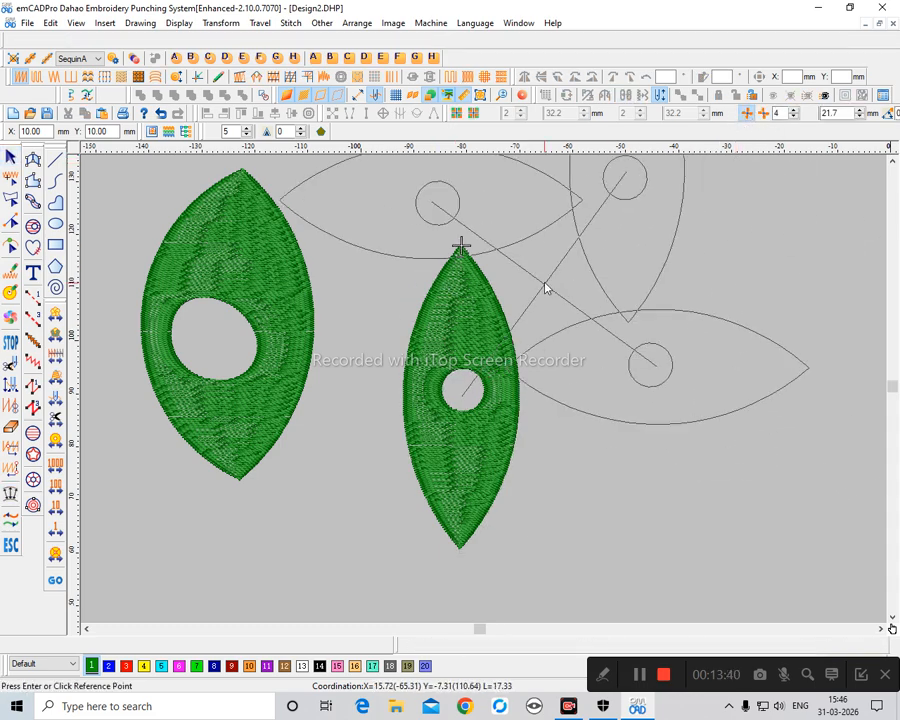
scroll(482, 285, "down", 2)
scroll(476, 248, "up", 1)
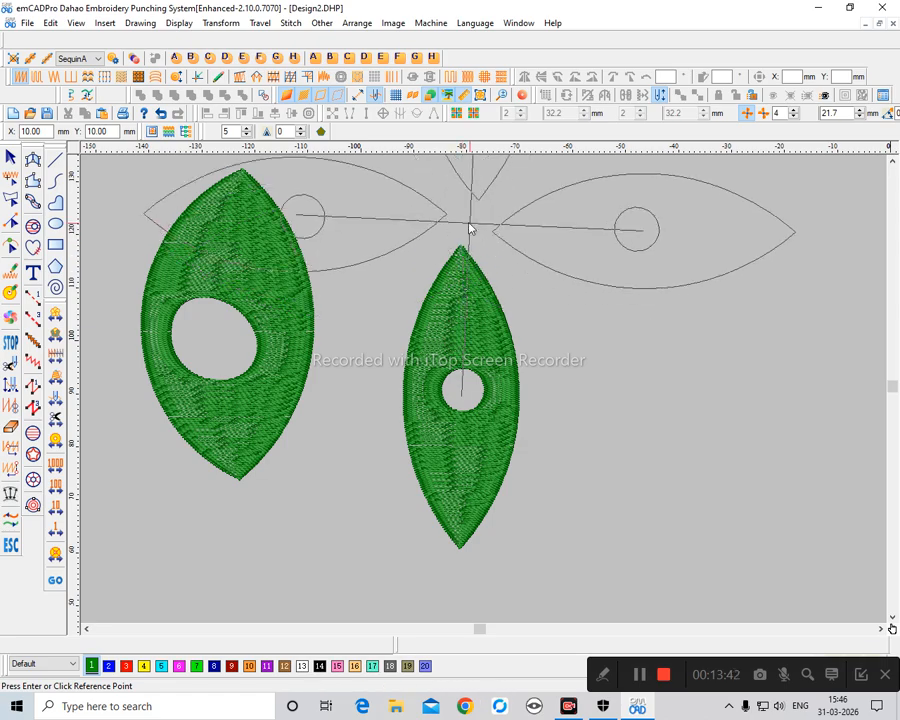
scroll(478, 252, "down", 2)
key("b")
left_click_drag(447, 304, 550, 456)
scroll(500, 368, "down", 1)
scroll(531, 436, "down", 1)
key("b")
scroll(454, 401, "down", 2)
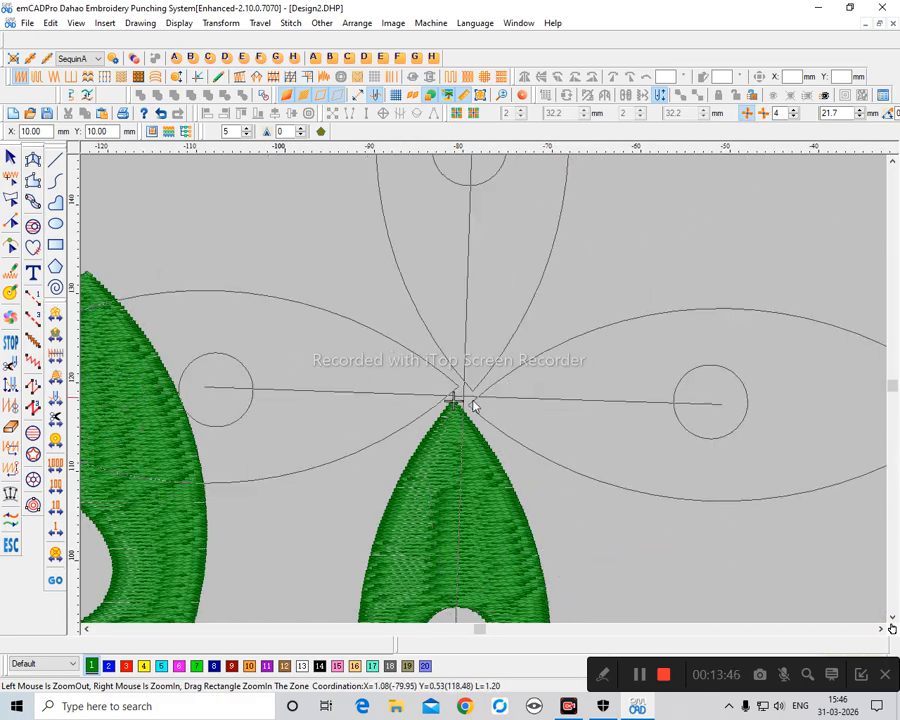
scroll(534, 434, "up", 2)
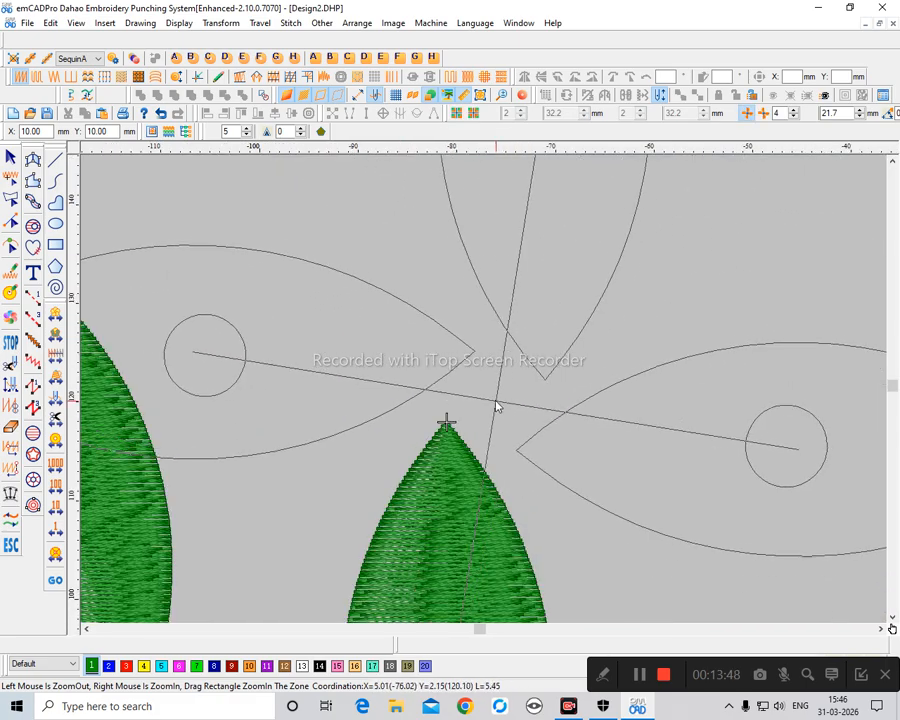
key("Escape")
Step: Repeat the larger cut leaf with Circlet as a four-leaf circular pattern around its upper tip
scroll(484, 394, "down", 2)
scroll(352, 420, "up", 2)
scroll(430, 470, "down", 2)
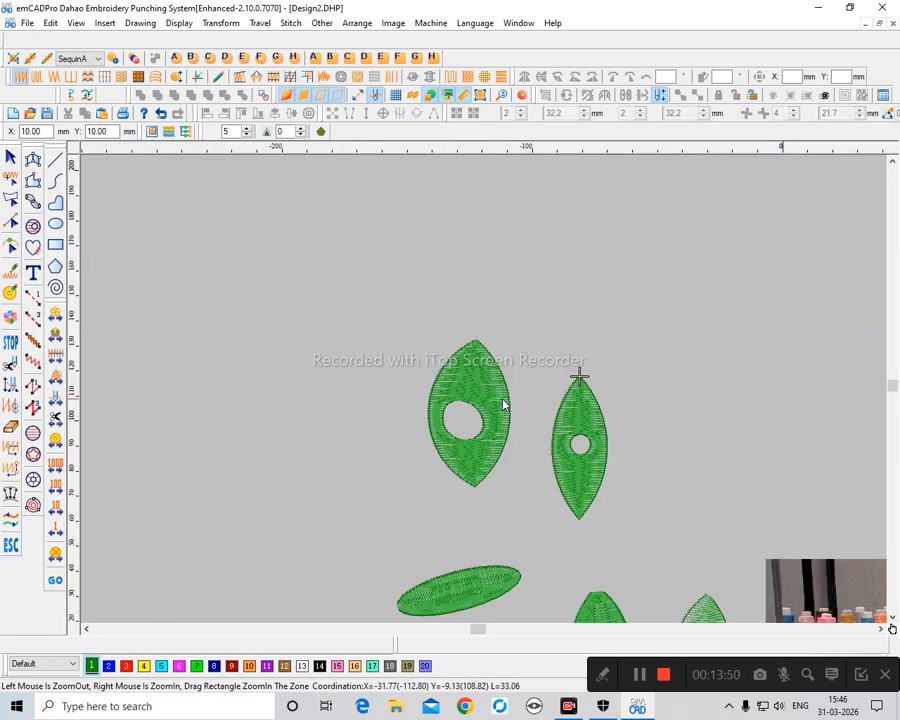
key("b")
left_click_drag(515, 386, 453, 303)
left_click(450, 376)
scroll(490, 374, "down", 2)
key("b")
scroll(496, 406, "up", 2)
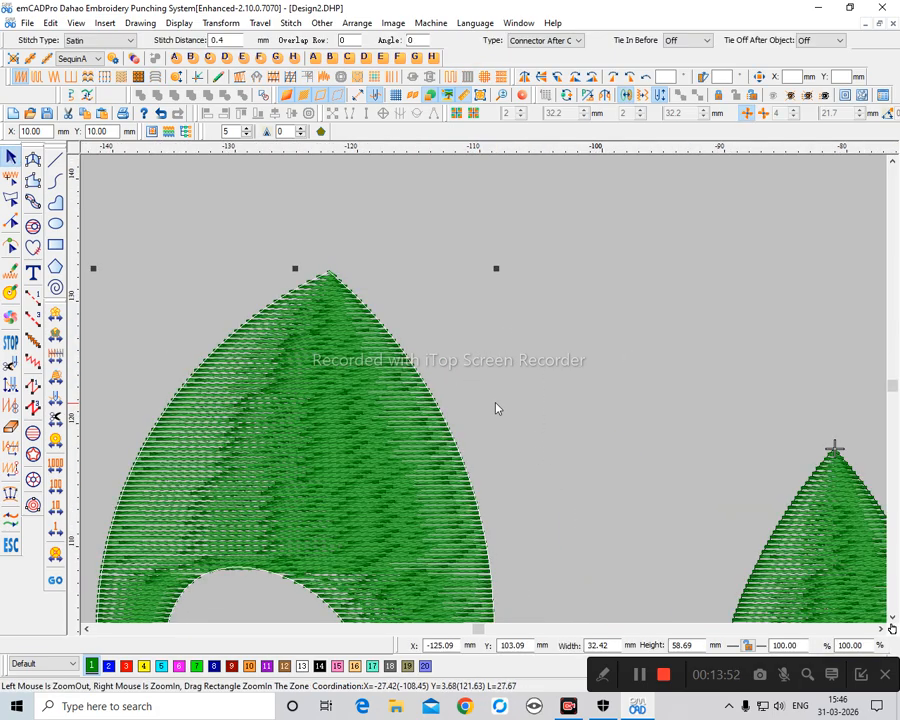
scroll(458, 410, "down", 2)
scroll(484, 428, "up", 3)
scroll(583, 426, "down", 2)
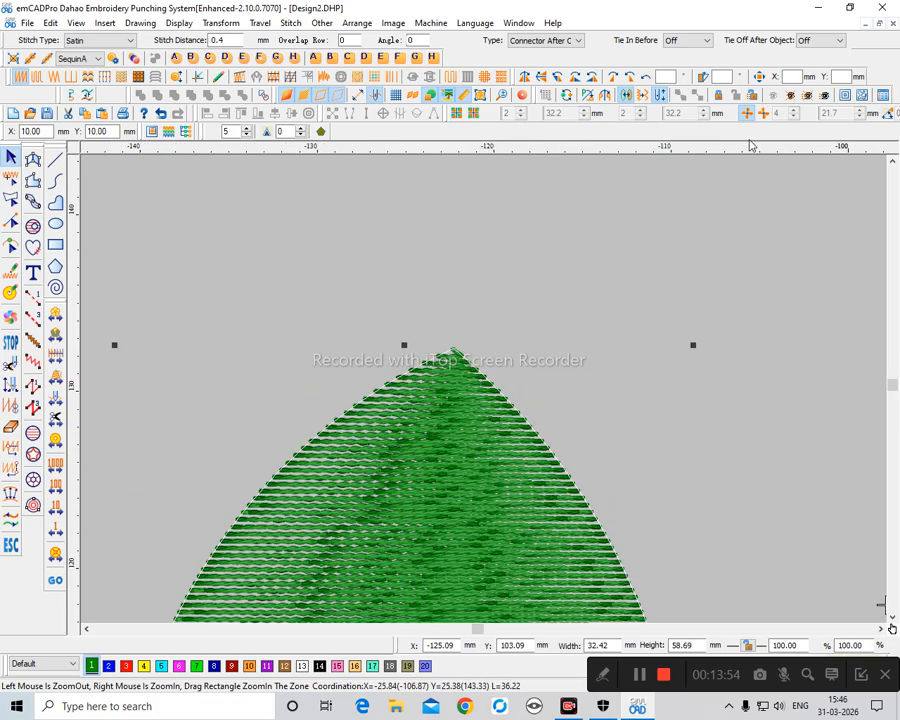
left_click(748, 118)
left_click(454, 349)
scroll(500, 370, "down", 3)
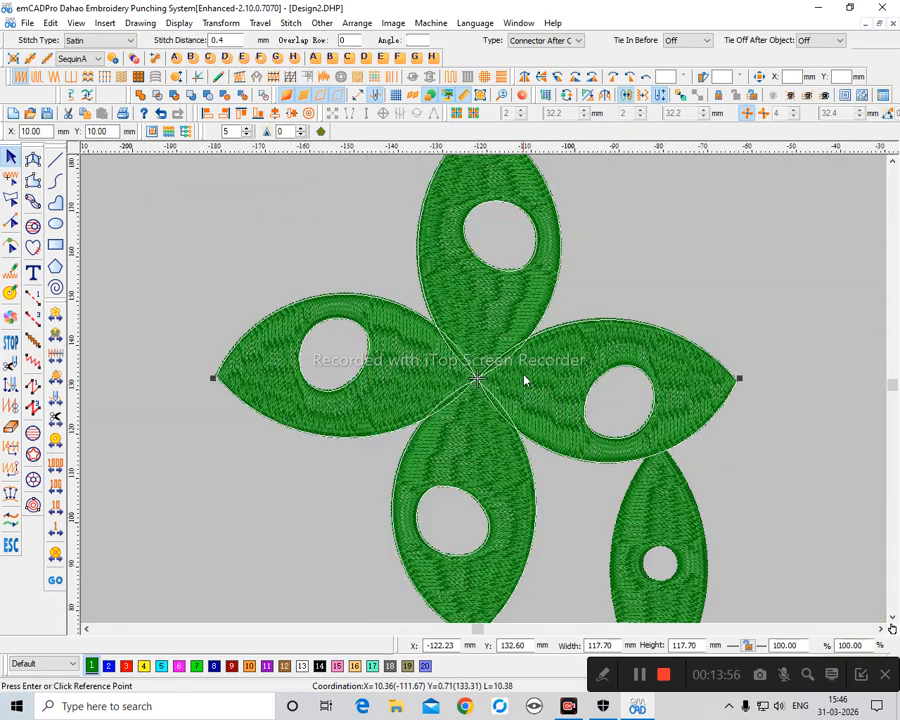
left_click(592, 394)
scroll(592, 398, "up", 3)
scroll(594, 434, "down", 6)
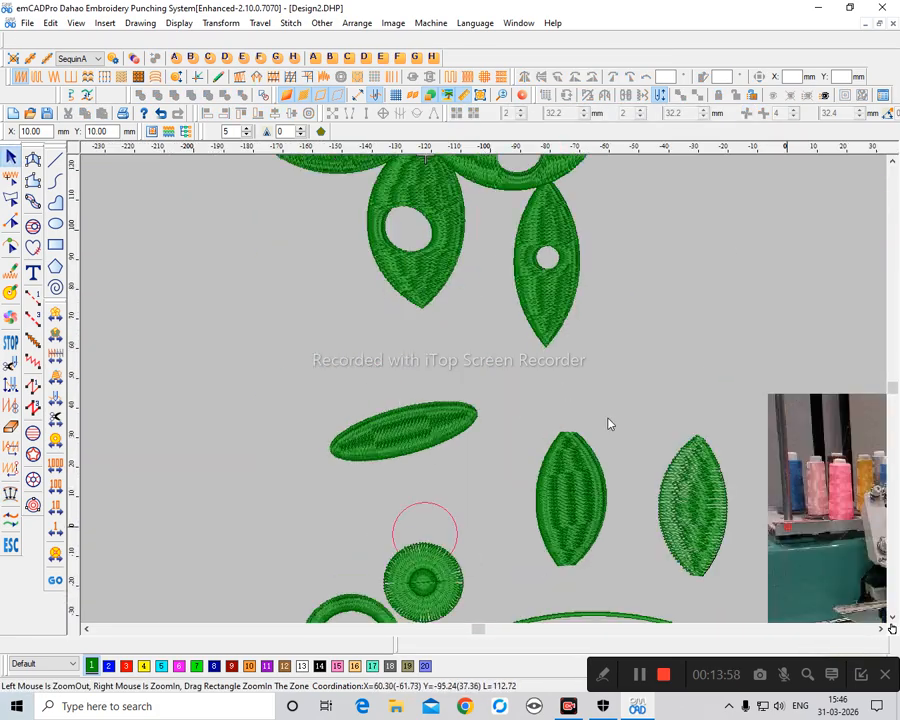
scroll(613, 490, "up", 3)
scroll(613, 490, "down", 2)
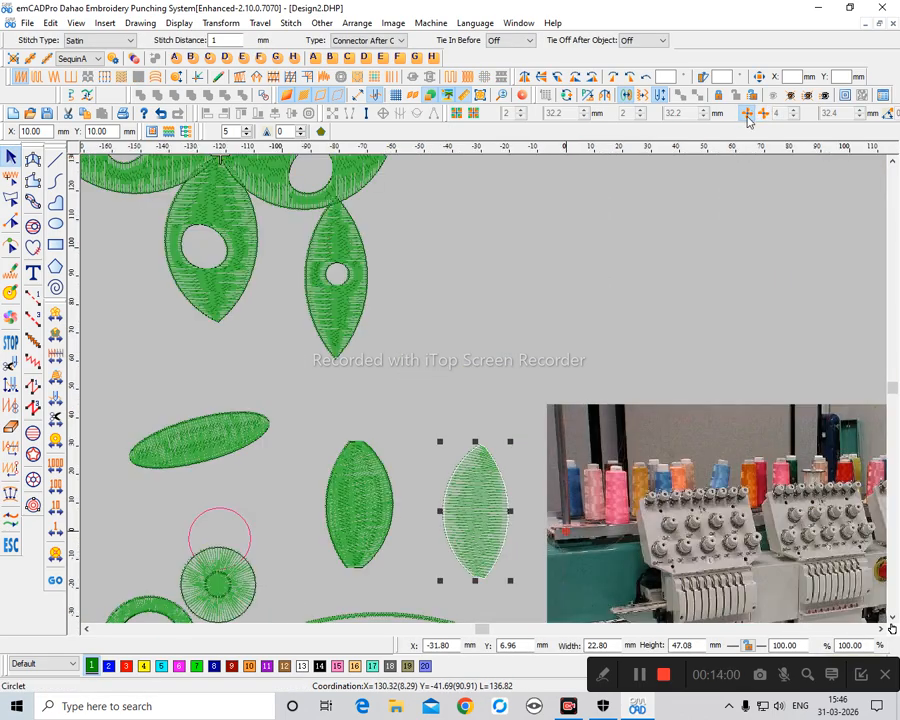
scroll(486, 478, "up", 3)
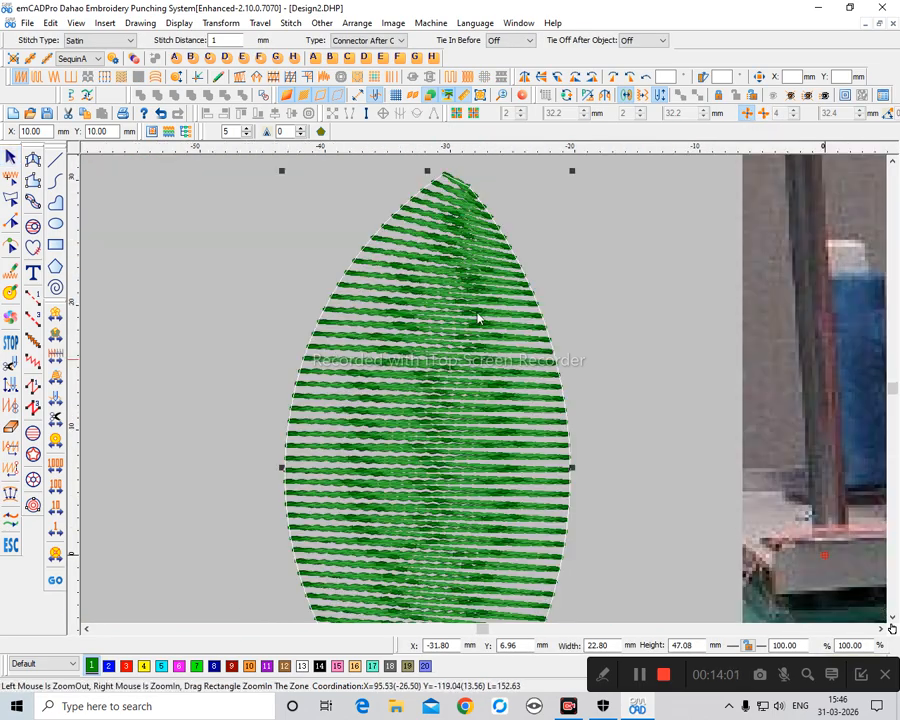
left_click(470, 116)
key("Escape")
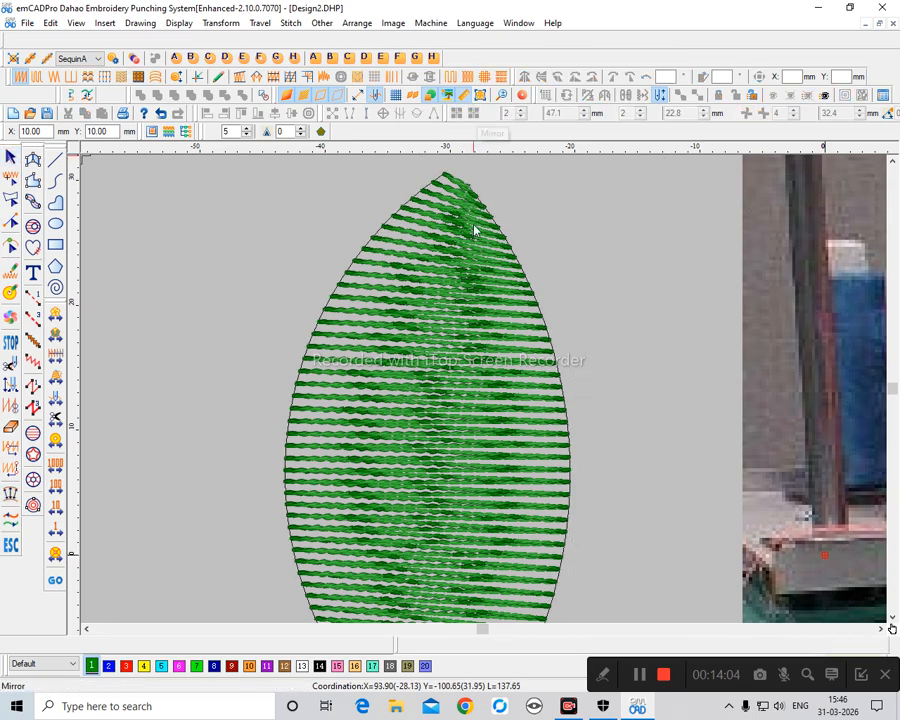
Step: Move the sparsely stitched leaf upward into the empty area beside the leaf with the small round hole
scroll(474, 230, "down", 5)
scroll(420, 444, "up", 5)
left_click_drag(420, 444, 430, 324)
left_click_drag(440, 430, 475, 302)
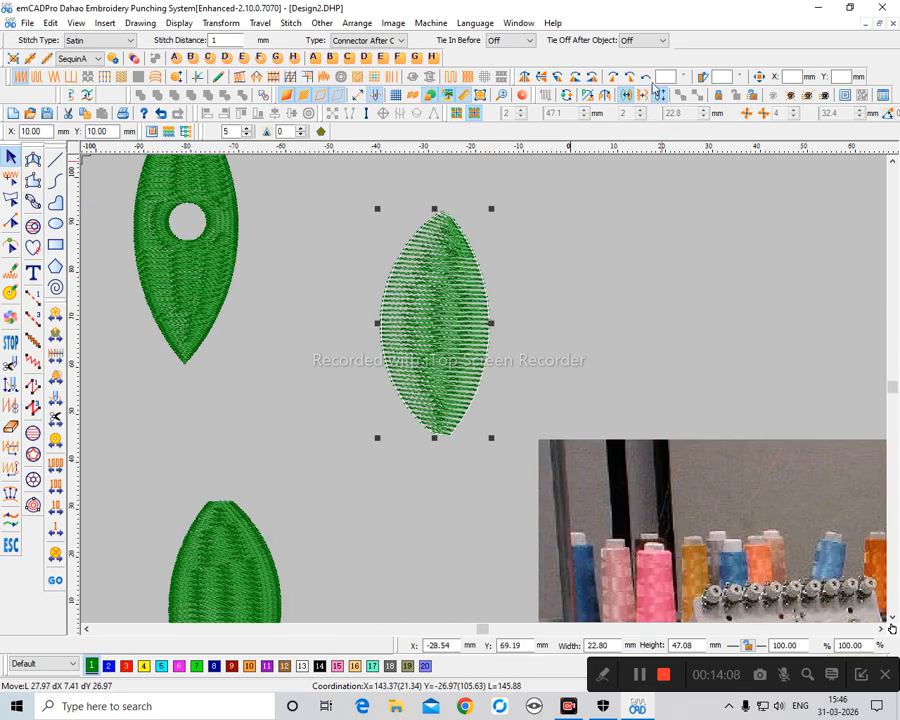
Step: Mirror the sparsely stitched leaf horizontally and vertically, and rotate it 90 degrees so that it lies horizontally
left_click(525, 77)
left_click(543, 77)
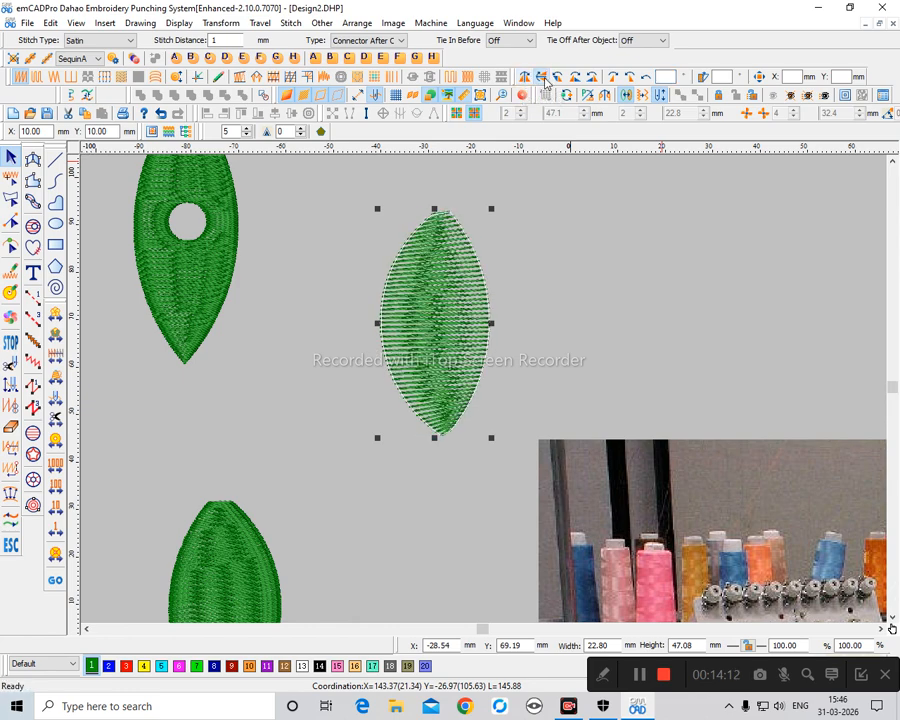
left_click(540, 77)
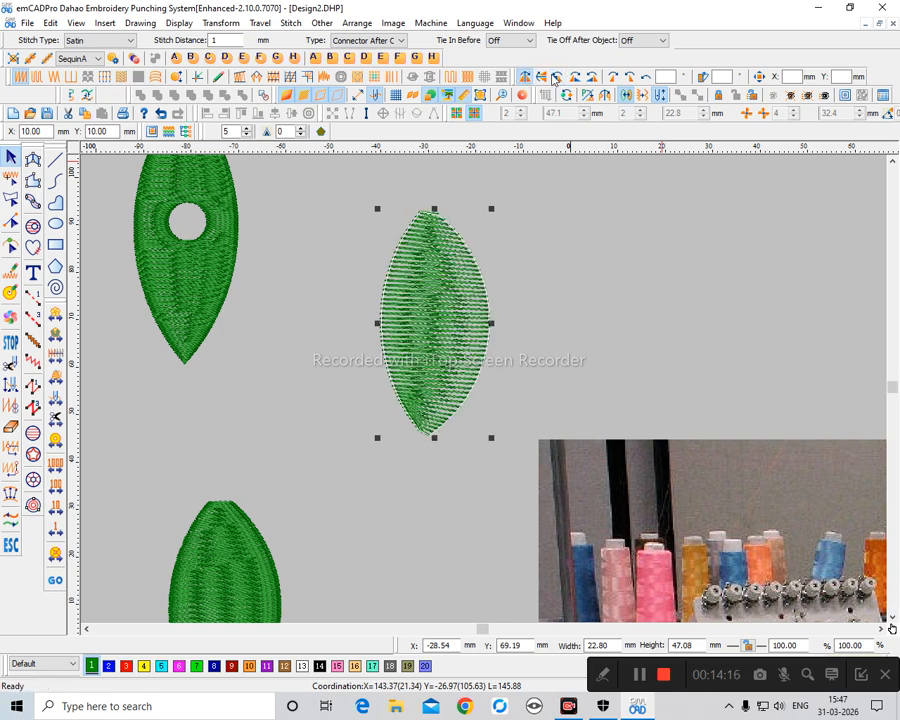
left_click(566, 78)
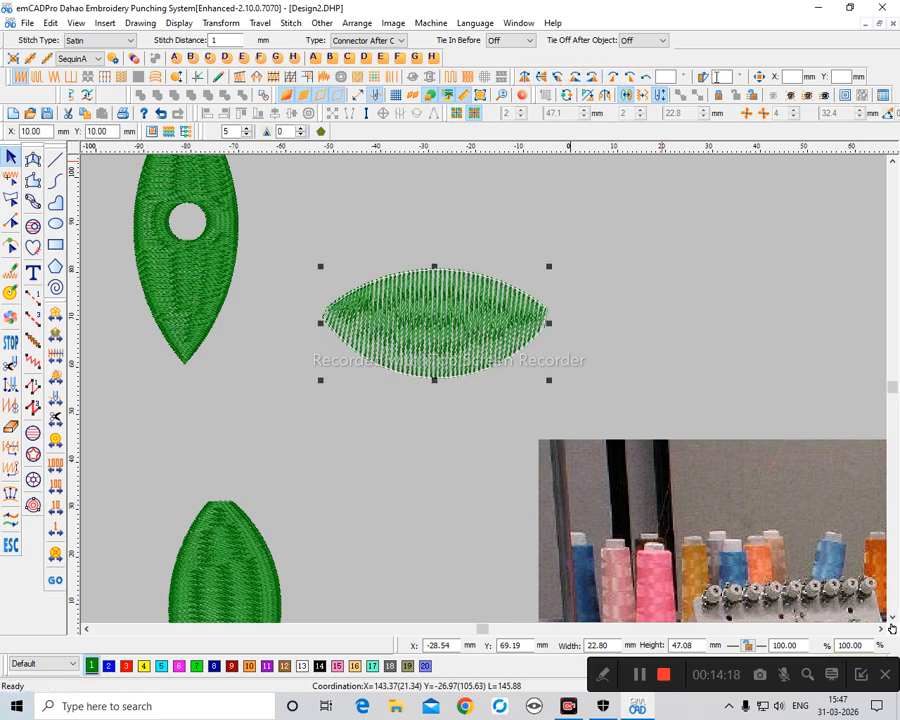
scroll(587, 280, "up", 1)
left_click(590, 295)
scroll(586, 303, "down", 1, "ctrl")
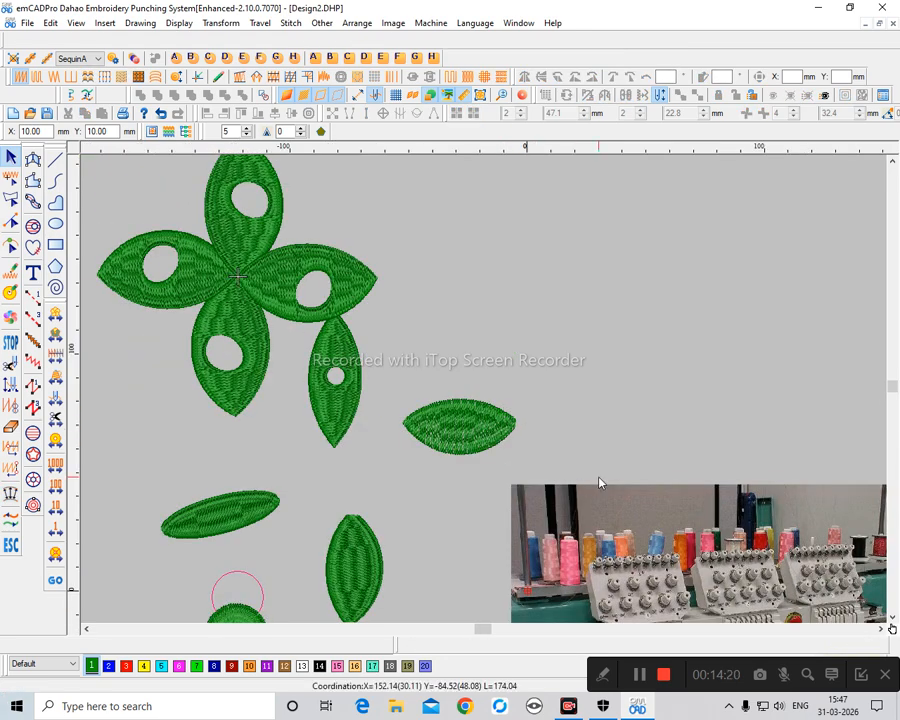
Step: Examine the rotated leaf and the four-leaf flower, both up close and within the whole design
scroll(486, 352, "down", 1)
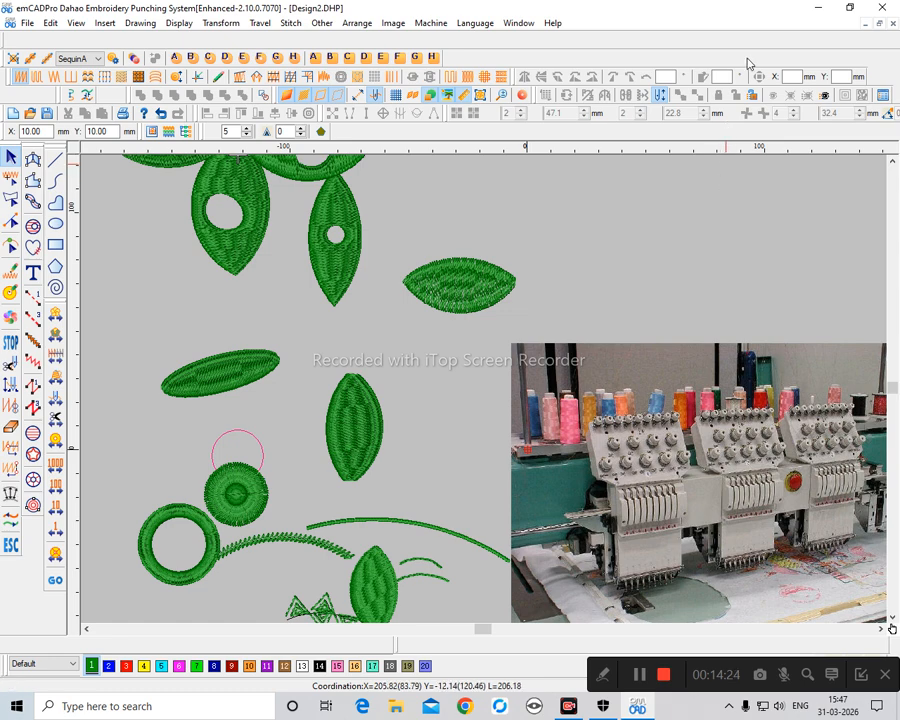
left_click(478, 293)
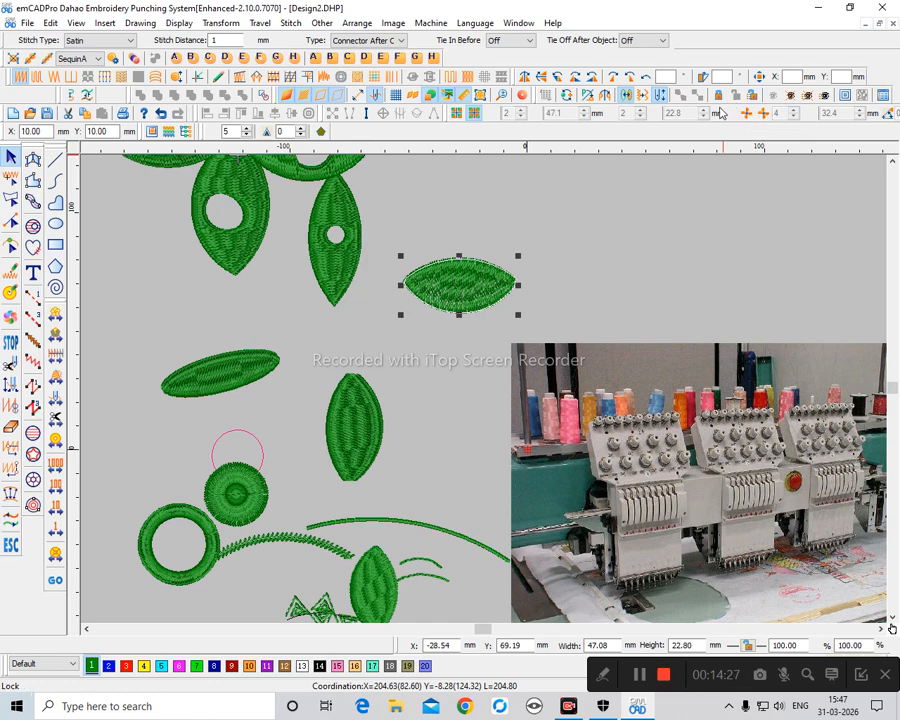
left_click(651, 245)
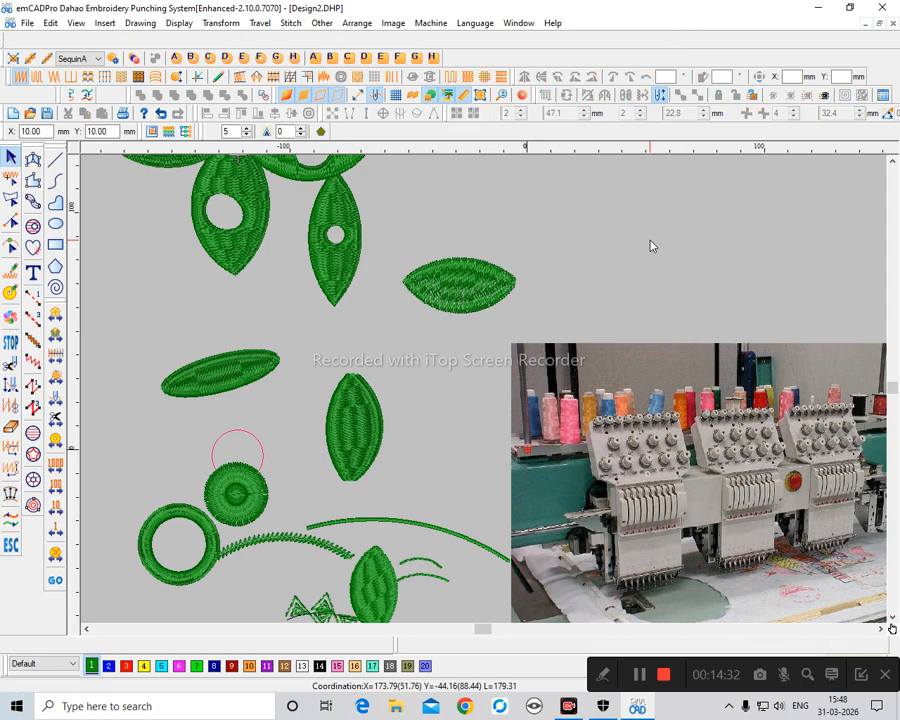
left_click(476, 285)
scroll(583, 307, "down", 1)
scroll(586, 297, "down", 1, "ctrl")
left_click(587, 295)
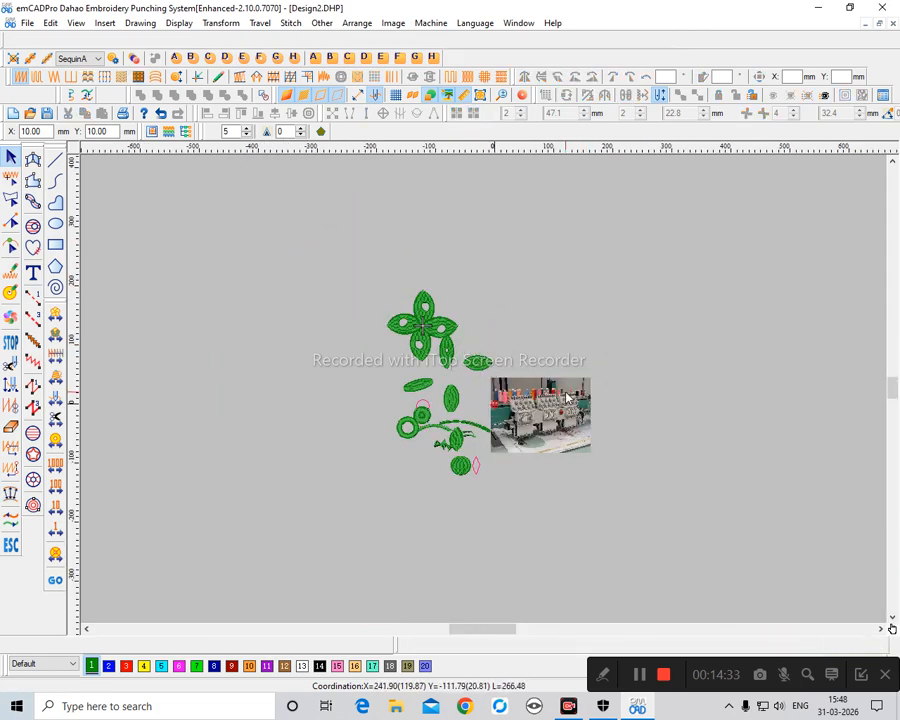
scroll(564, 385, "down", 2)
key("z")
scroll(538, 282, "up", 2)
left_click_drag(449, 340, 508, 420)
scroll(500, 375, "up", 2)
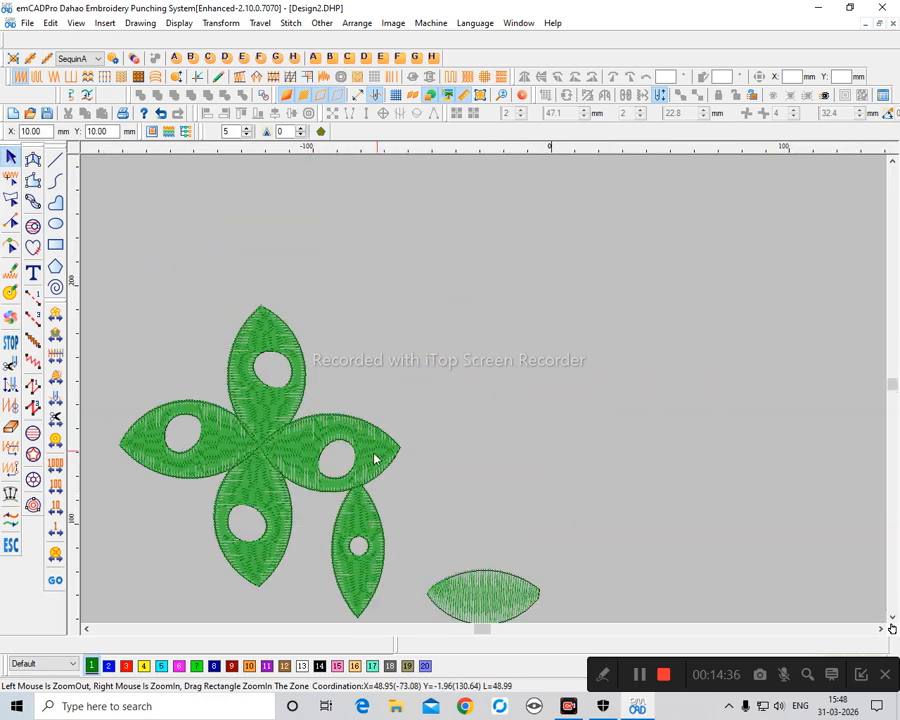
left_click(376, 458)
key("shift+z")
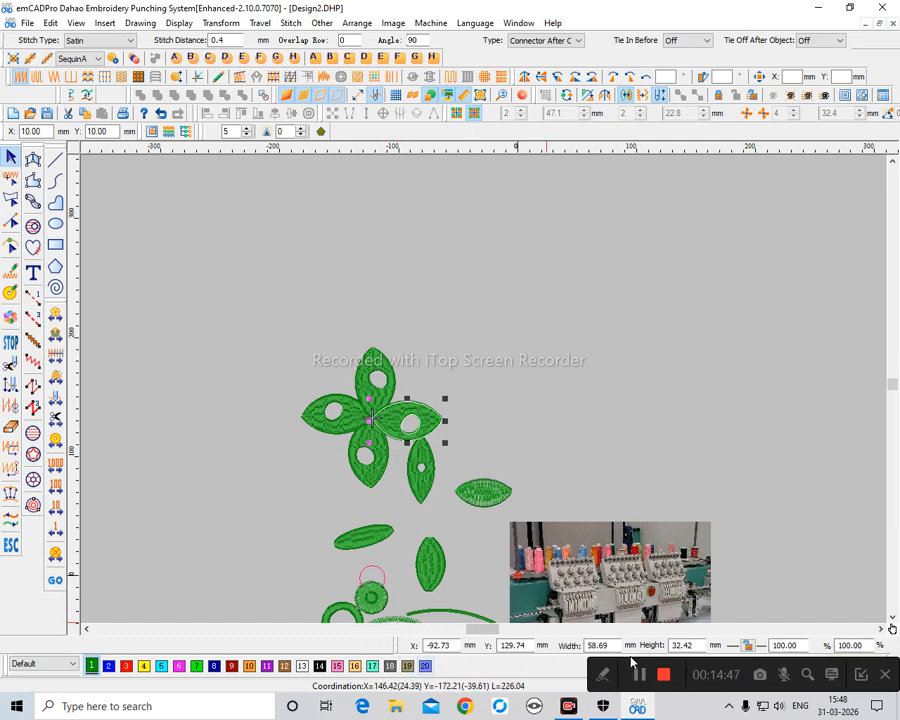
Step: Check the Connector settings in the object properties of the flower's upper petal, and close them without changes
right_click(374, 356)
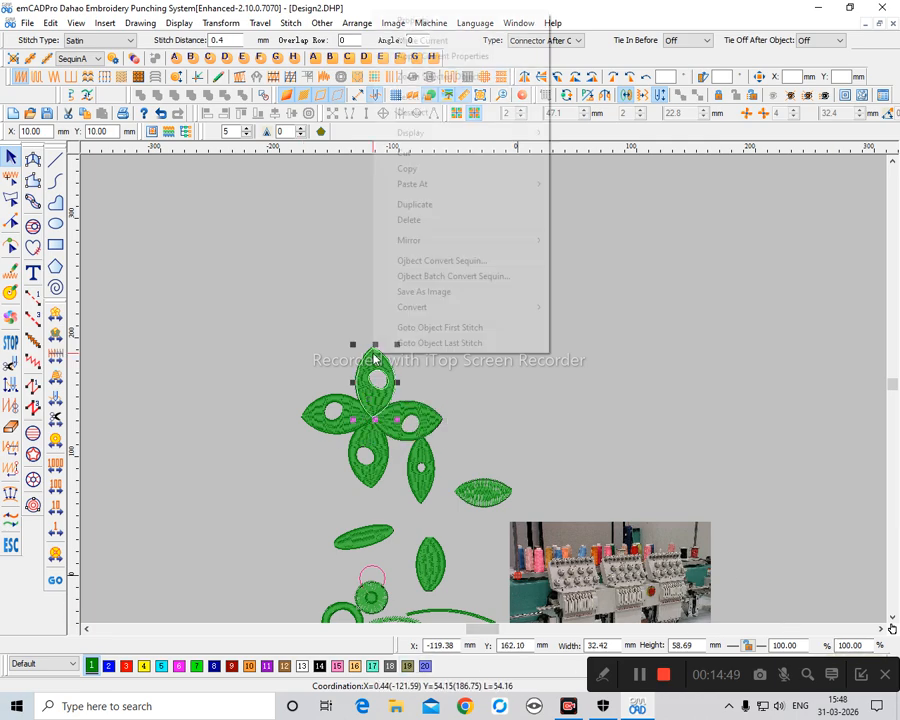
left_click(405, 22)
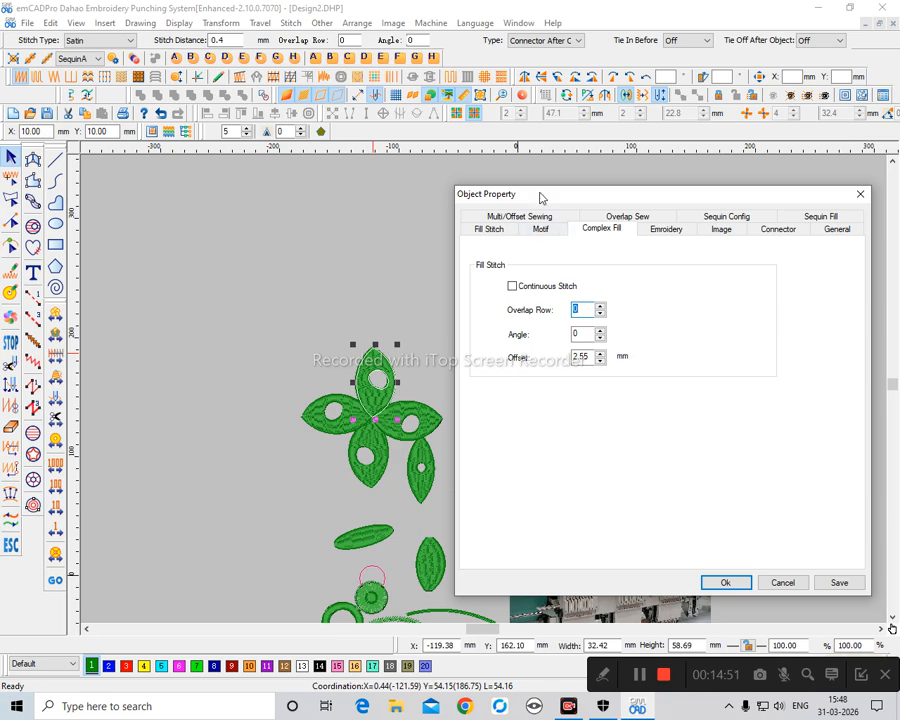
left_click_drag(540, 197, 388, 206)
left_click(613, 240)
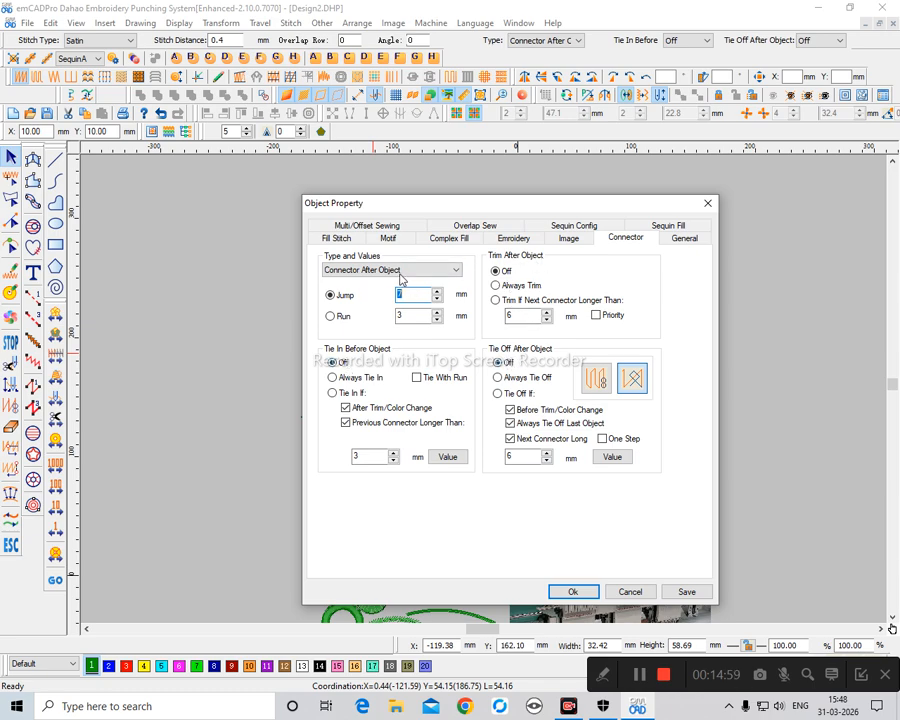
left_click(707, 203)
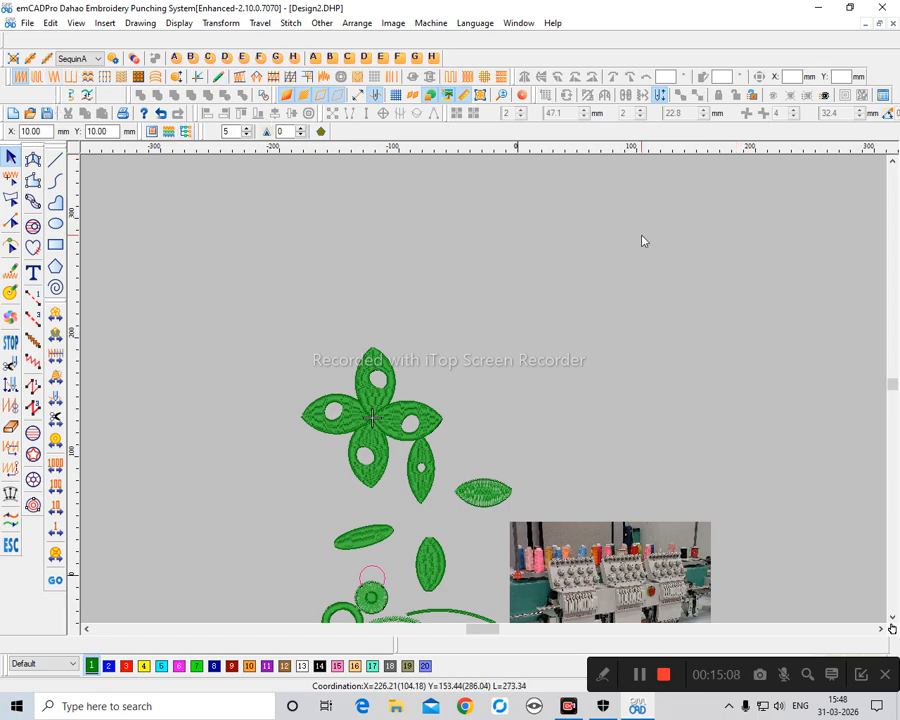
Step: Examine the embroidery machine photo and the leaf motifs by magnifying several areas and returning to the overview
scroll(598, 392, "down", 2)
scroll(604, 406, "up", 1)
key("b")
left_click_drag(424, 374, 695, 583)
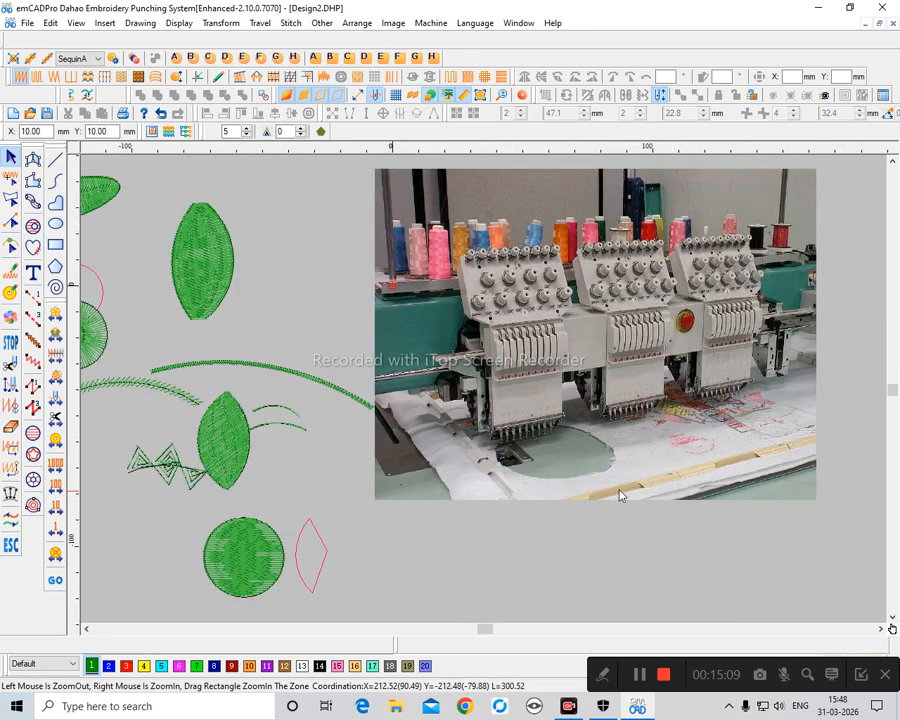
key("shift+z")
key("b")
left_click_drag(219, 193, 588, 385)
key("shift+z")
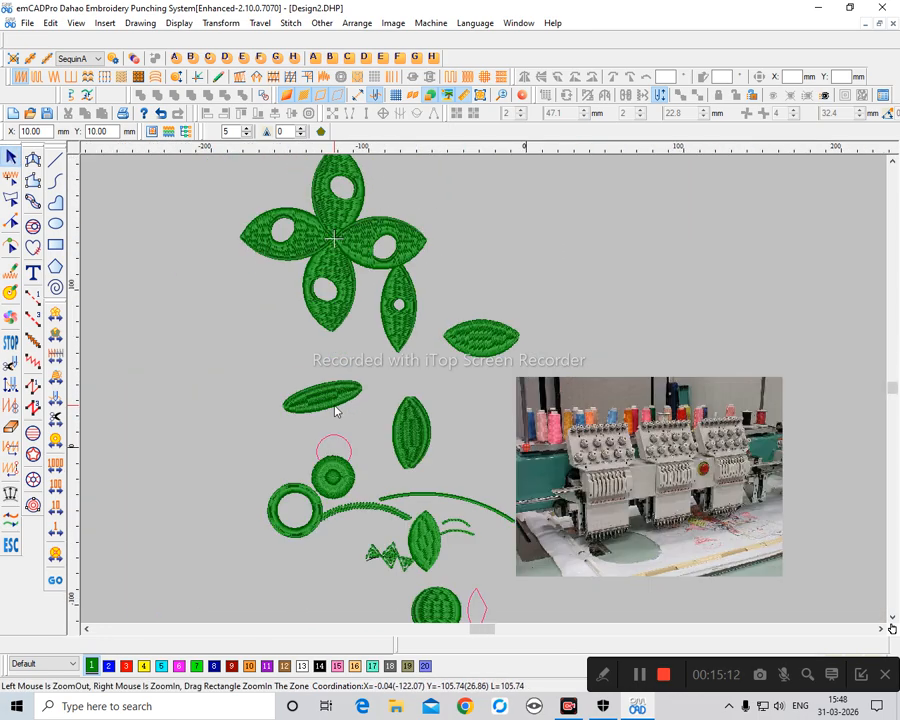
key("b")
left_click_drag(242, 231, 637, 482)
key("shift+z")
key("shift+z")
key("b")
left_click_drag(448, 297, 625, 508)
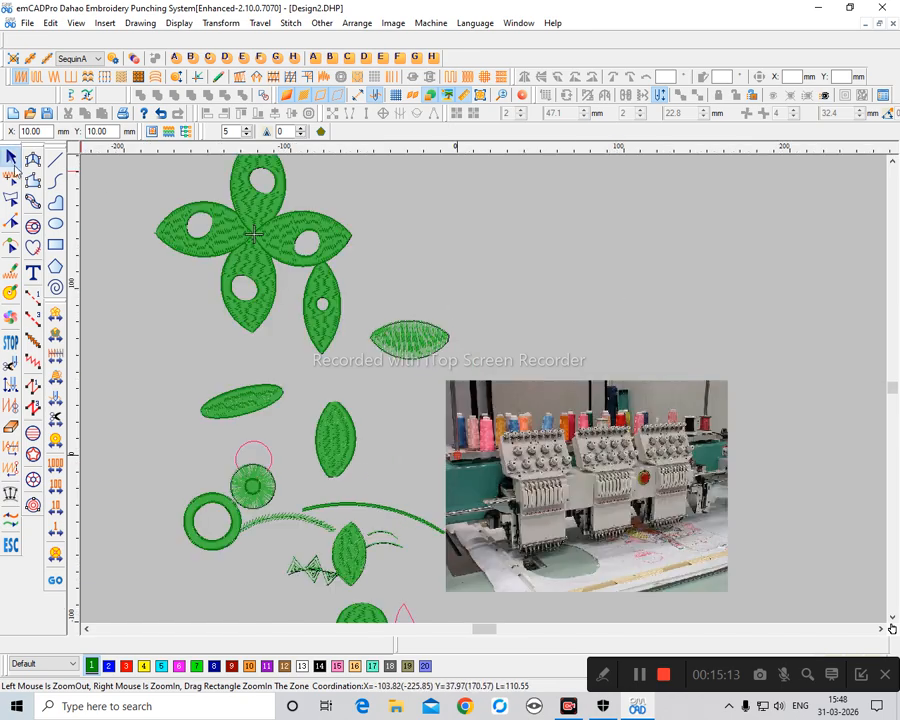
Step: Shrink the round hole in the flower's right petal by moving its four outline nodes inward
left_click(13, 165)
left_click(332, 248)
key("h")
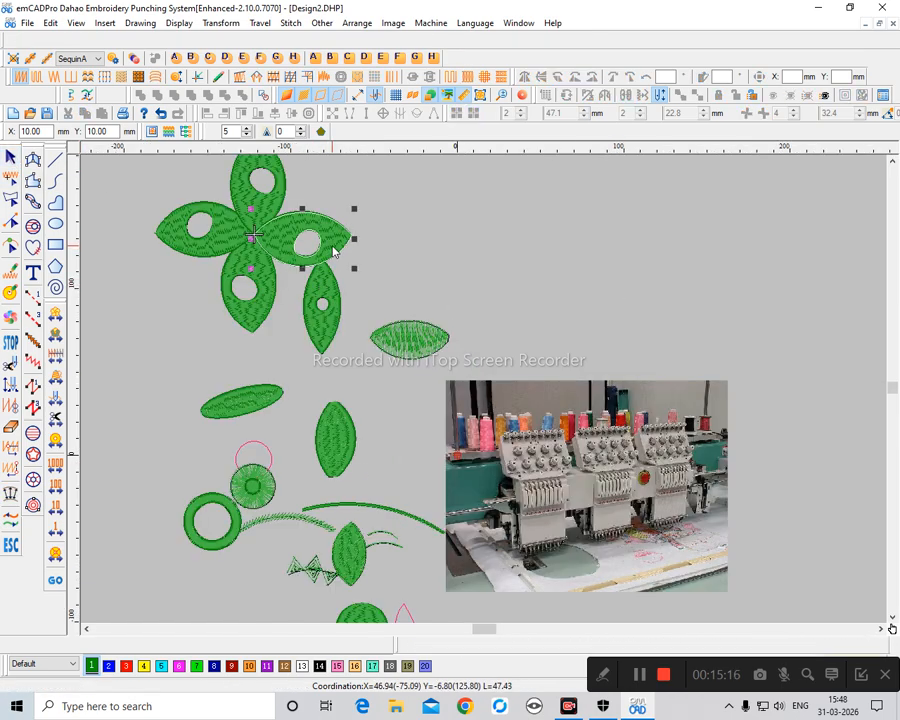
key("b")
left_click_drag(287, 211, 361, 297)
left_click_drag(412, 253, 391, 274)
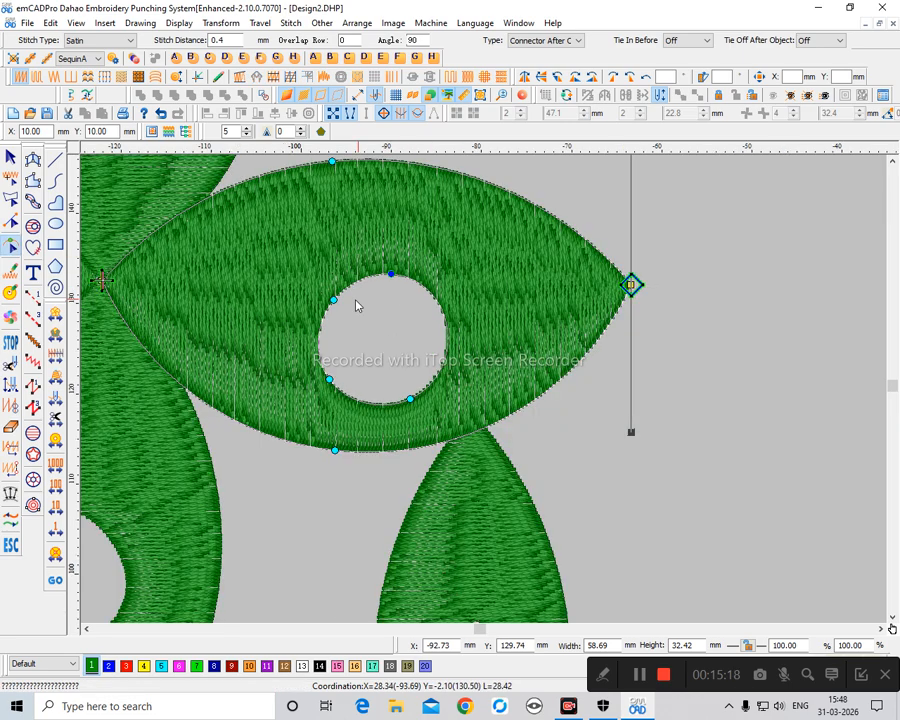
left_click_drag(329, 297, 330, 298)
left_click_drag(408, 390, 406, 386)
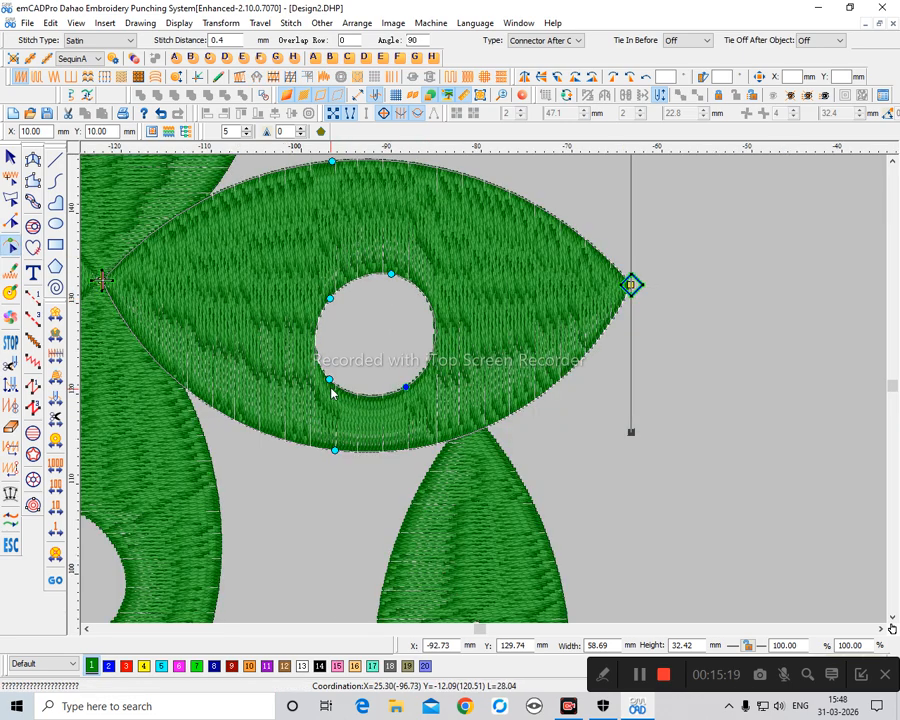
left_click_drag(330, 379, 335, 367)
key("shift+z")
key("Escape")
Step: Examine the sparse stitches of the rotated horizontal leaf up close
key("shift+z")
key("shift+z")
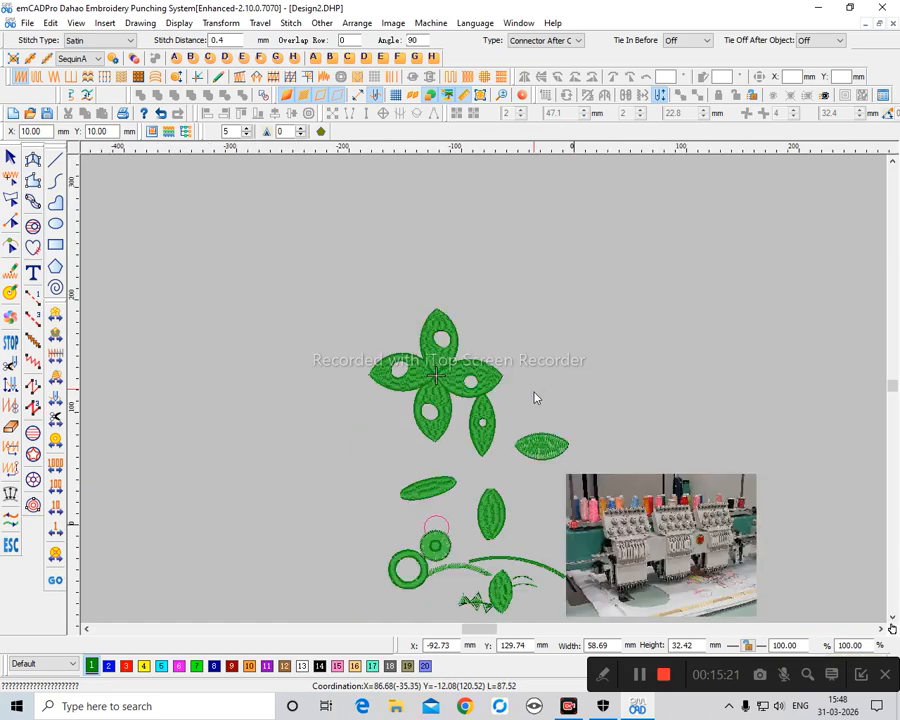
key("z")
right_click(560, 470)
left_click(540, 390)
right_click(505, 362)
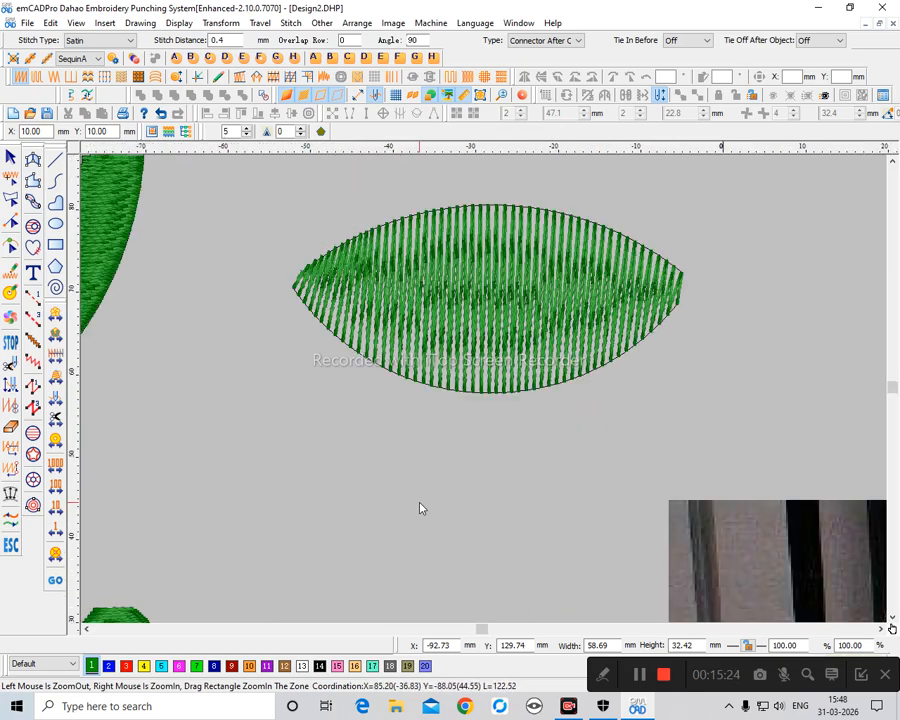
left_click(418, 504)
key("Escape")
Step: Widen the upright satin leaf to about 29 mm by moving its right edge node outward, level with the opposite node
left_click(418, 316)
key("h")
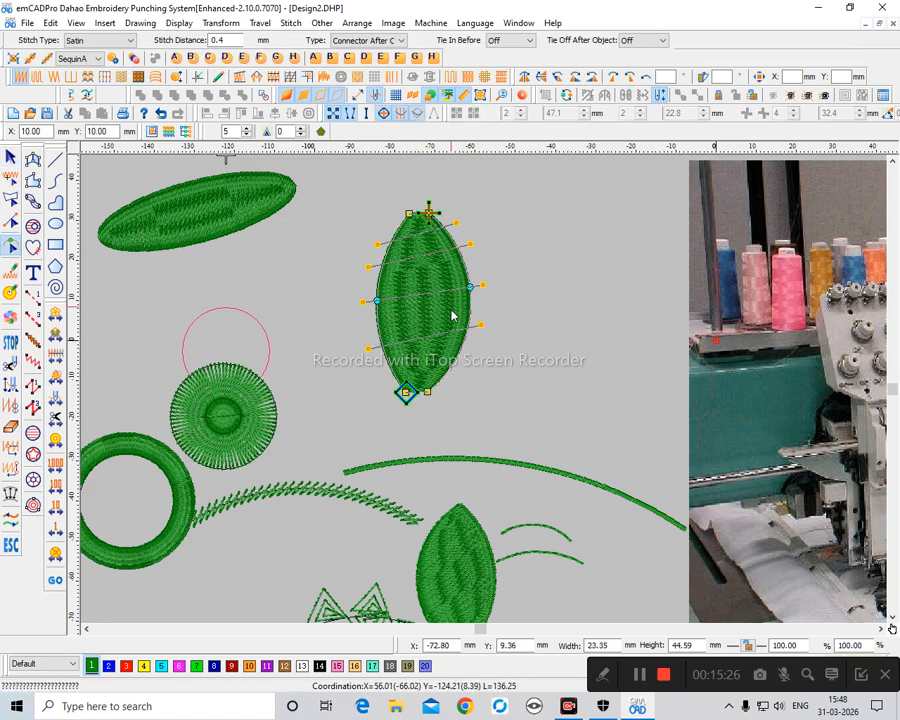
scroll(510, 384, "up", 3)
scroll(500, 370, "up", 2)
scroll(503, 402, "down", 2)
key("z")
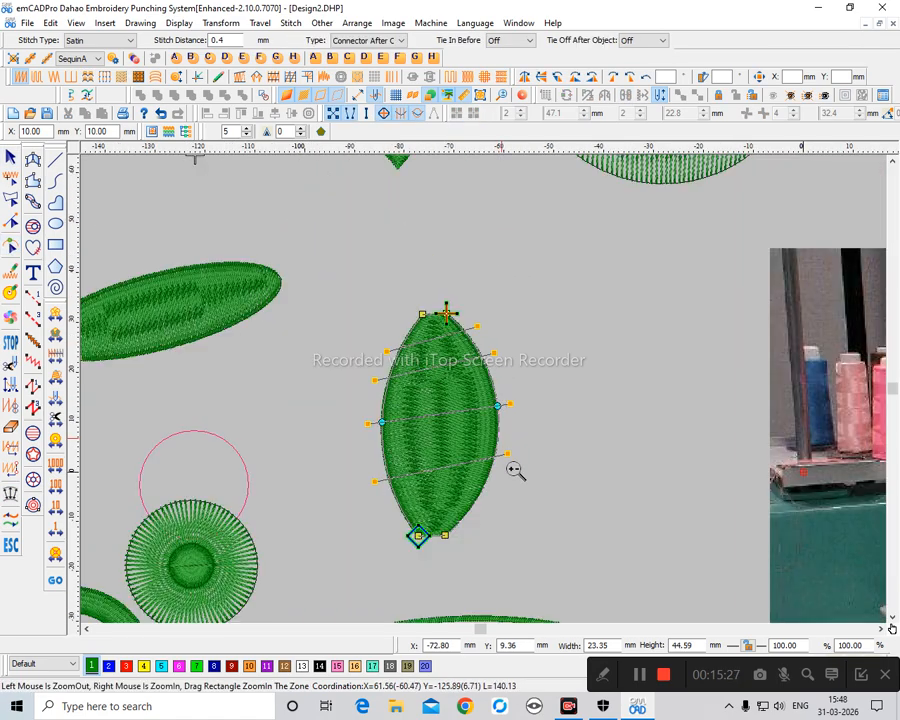
left_click_drag(360, 291, 536, 545)
scroll(536, 411, "down", 2)
key("z")
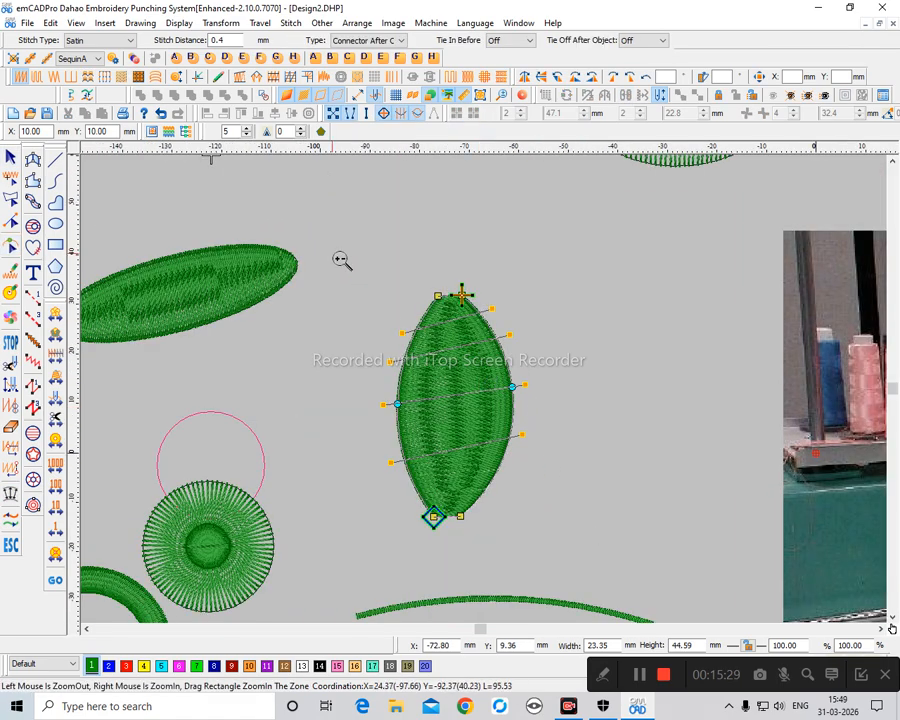
left_click_drag(340, 266, 558, 534)
left_click_drag(597, 366, 652, 377)
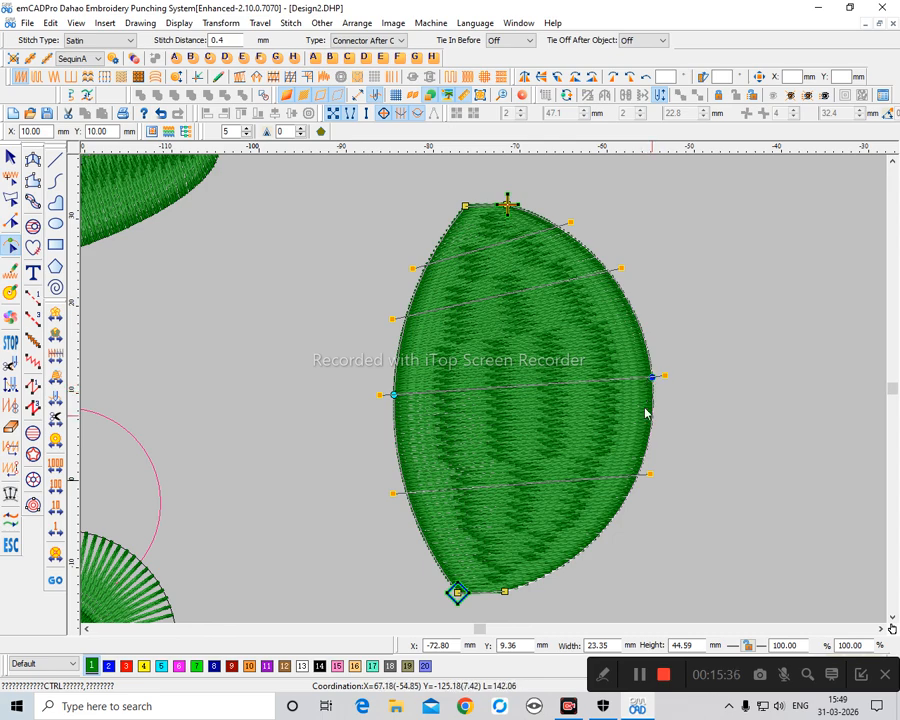
mouse_move(649, 375)
left_mouse_down()
mouse_move(573, 385)
mouse_move(648, 384)
left_mouse_up()
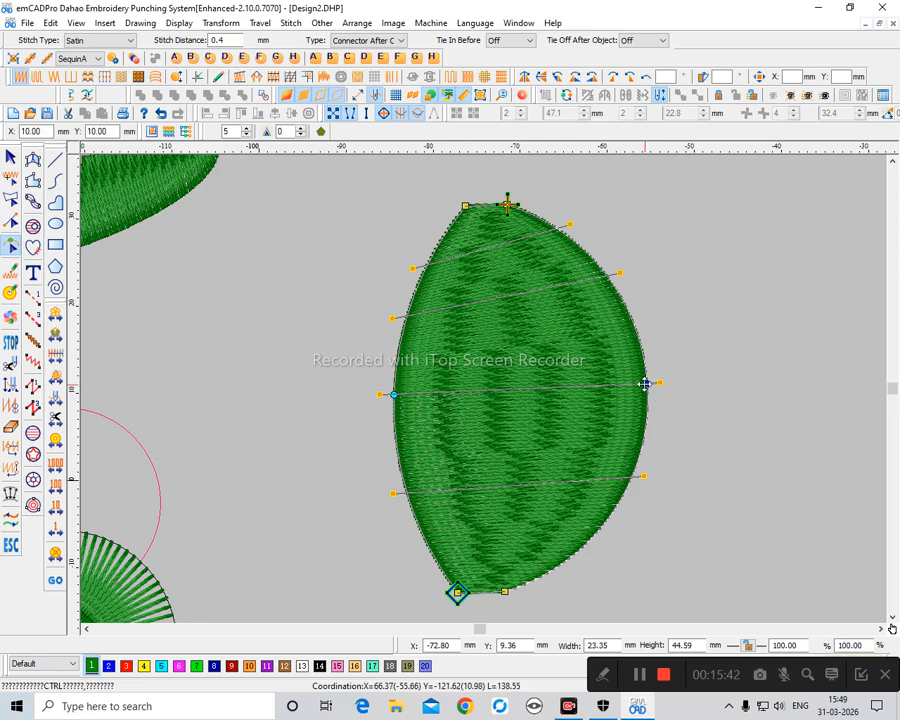
mouse_move(645, 383)
left_mouse_down()
mouse_move(567, 396)
mouse_move(670, 393)
mouse_move(601, 396)
mouse_move(648, 396)
left_mouse_up()
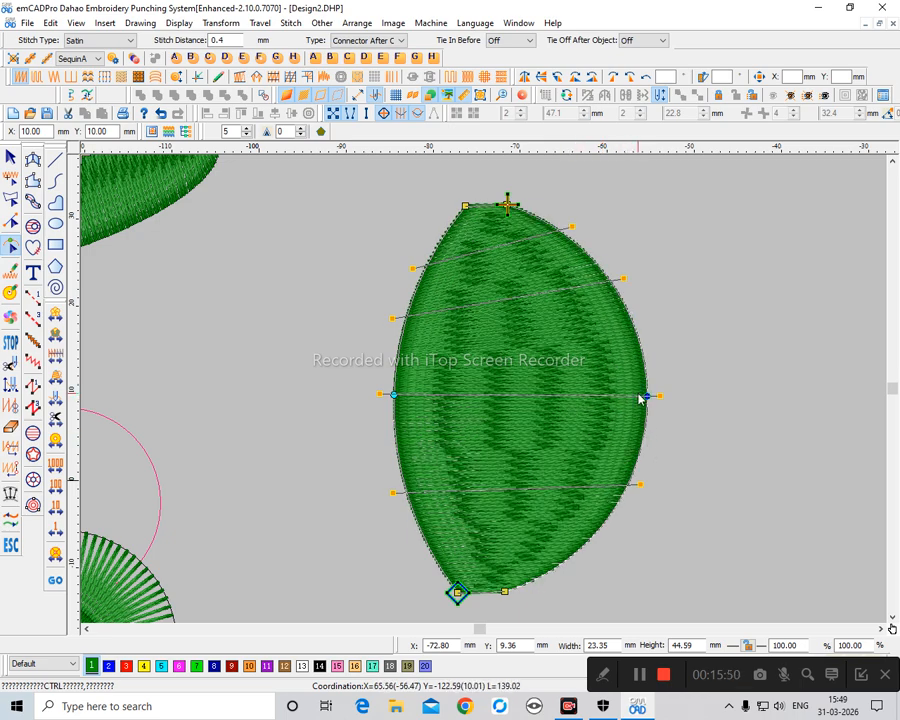
key("Escape")
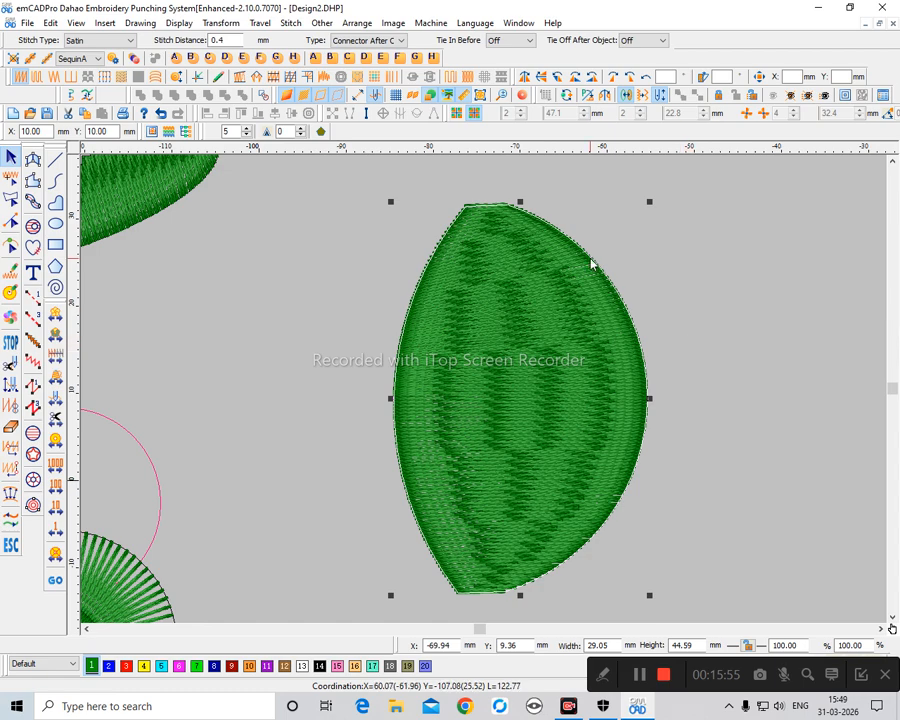
Step: Look up the Grid, Hot key and General options, including the Shape Operation setting, and accept the options
left_click(396, 97)
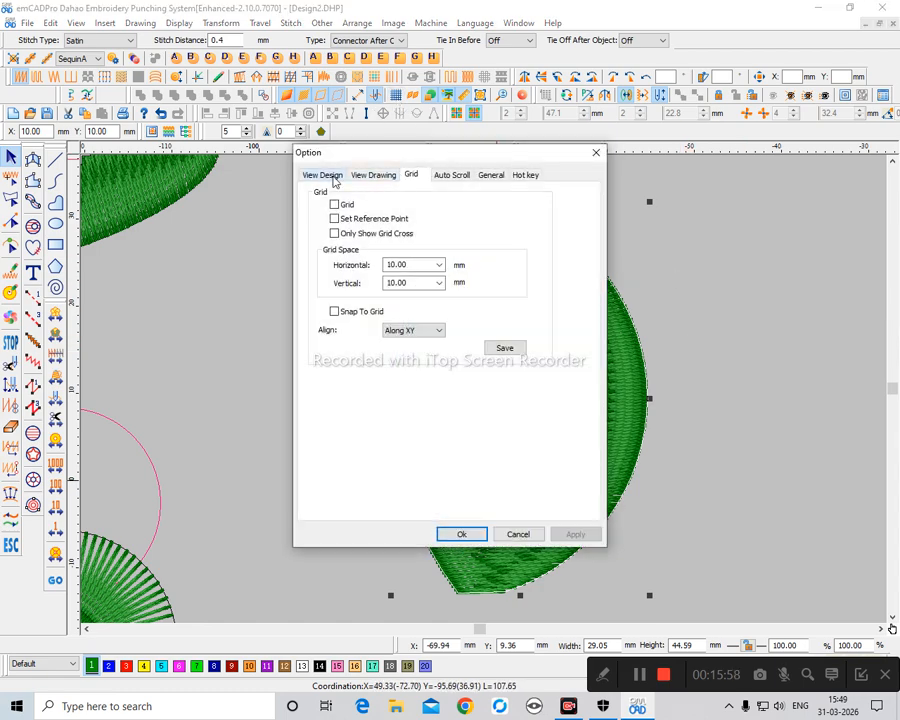
left_click(596, 152)
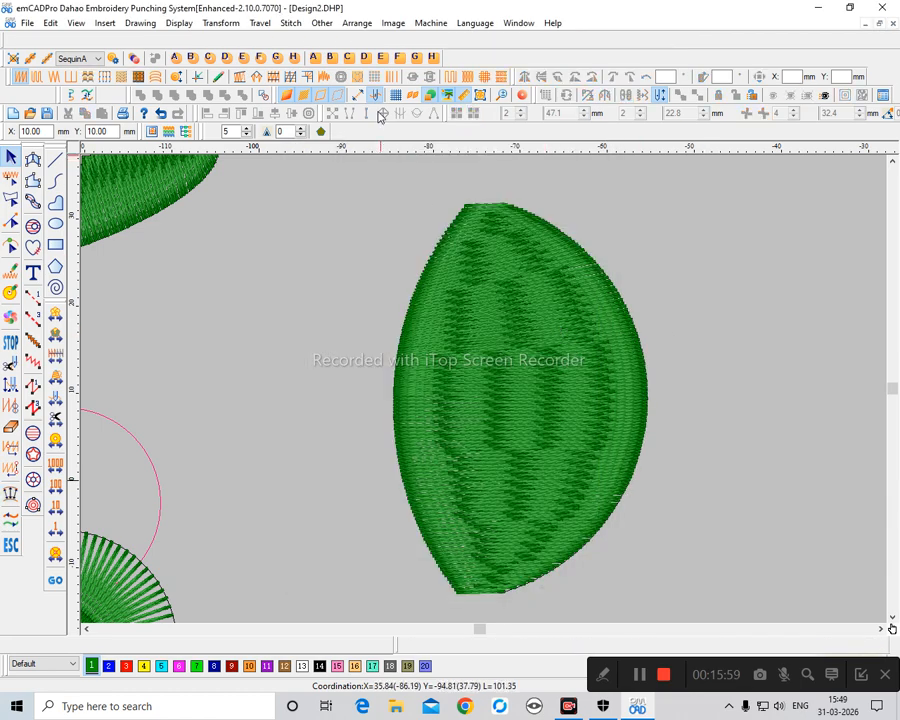
right_click(397, 97)
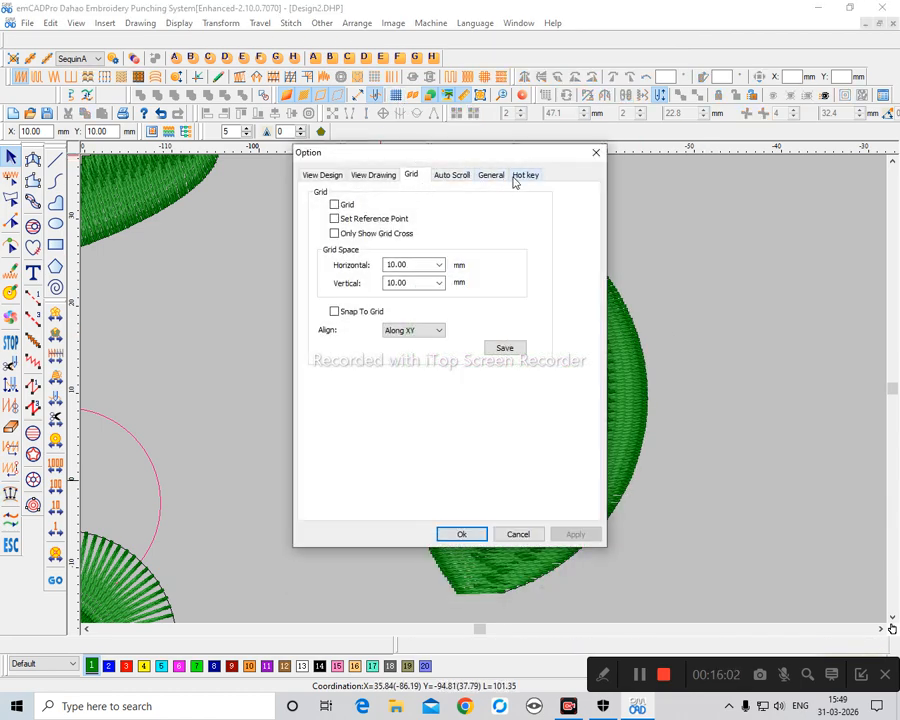
left_click(515, 176)
left_click(488, 178)
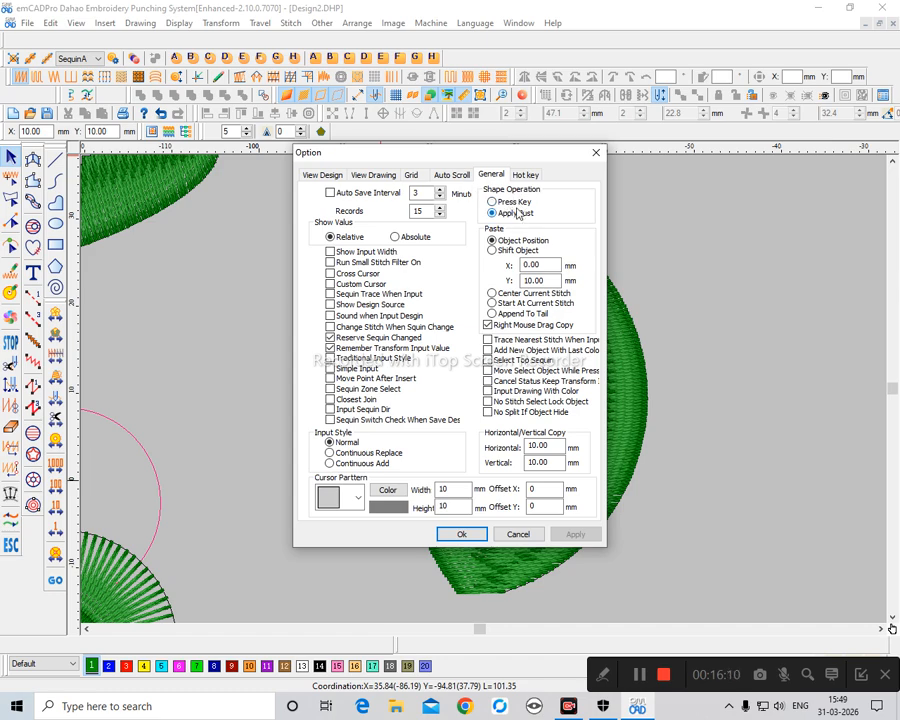
left_click(461, 534)
Step: Widen the upright satin leaf by moving its right edge node about 4 mm outward
left_click(650, 395)
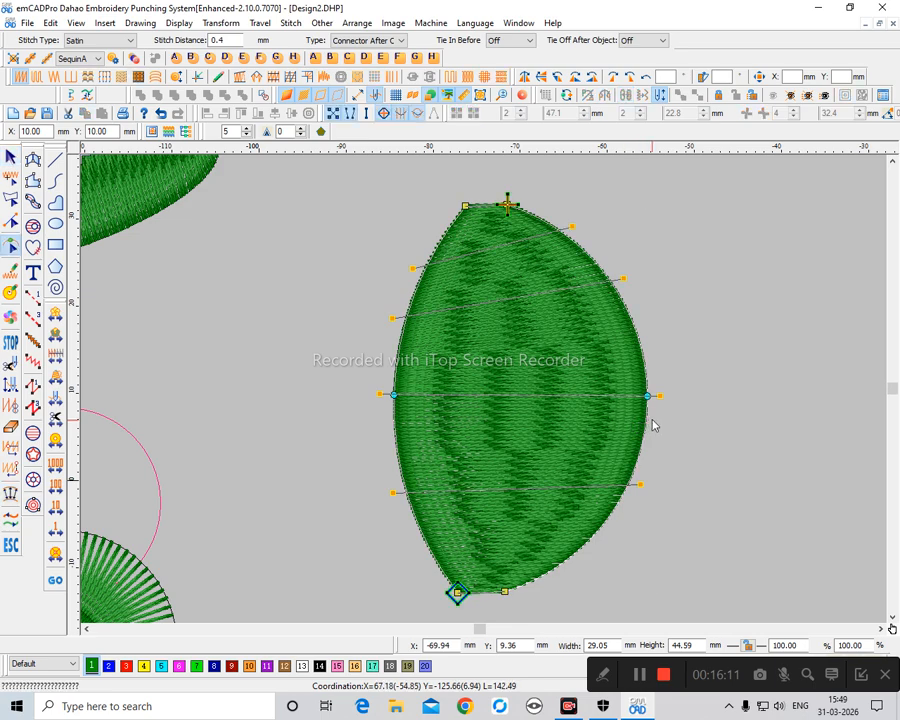
left_click_drag(648, 398, 683, 391)
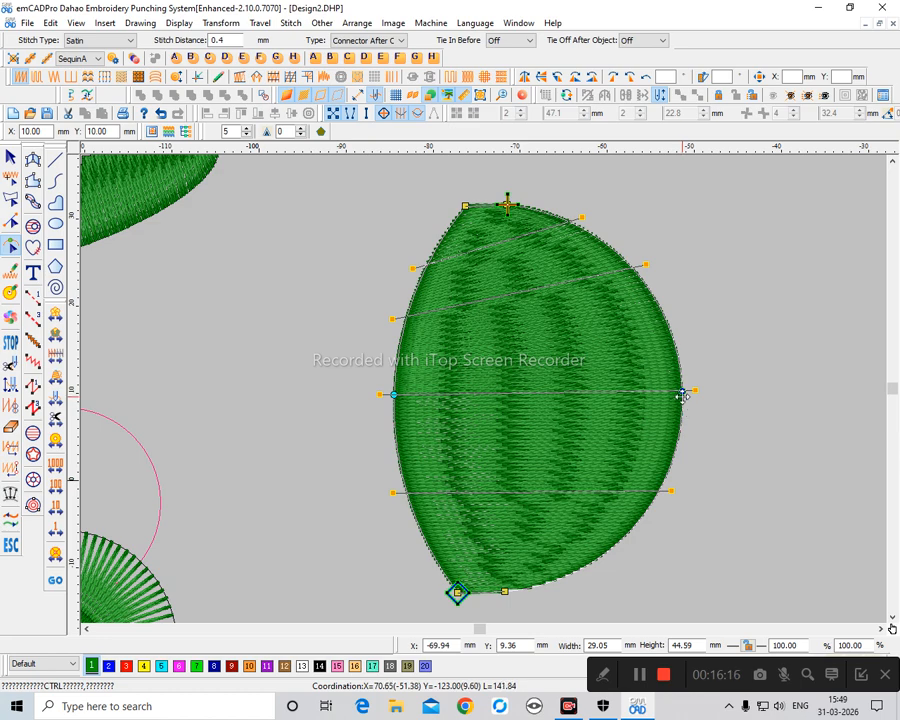
key("Escape")
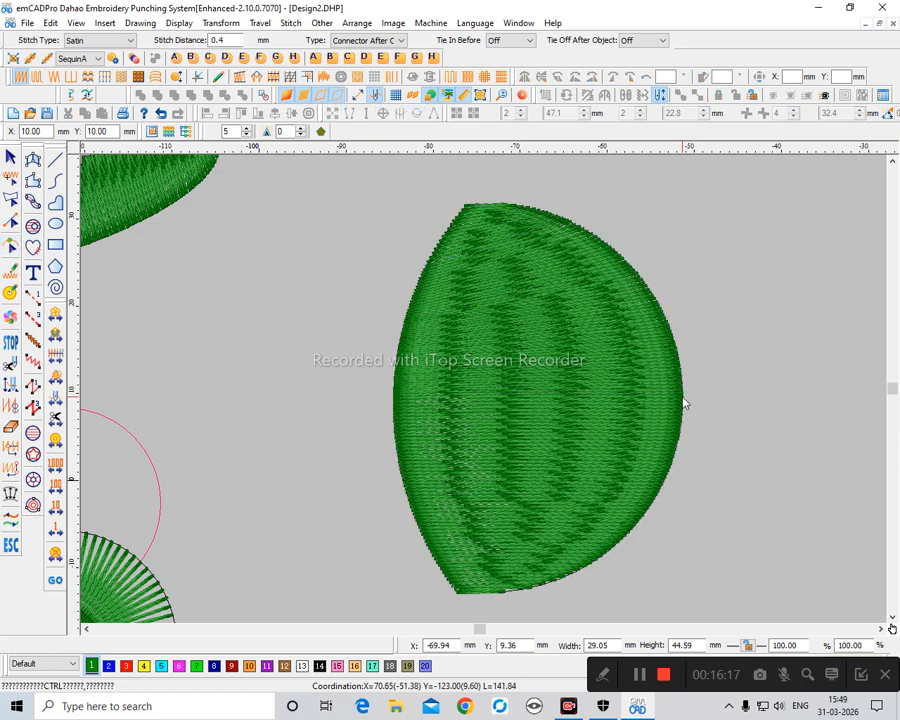
Step: Look up the General and Auto Scroll options, including the mouse scroll actions, and accept the options
right_click(396, 95)
left_click(495, 177)
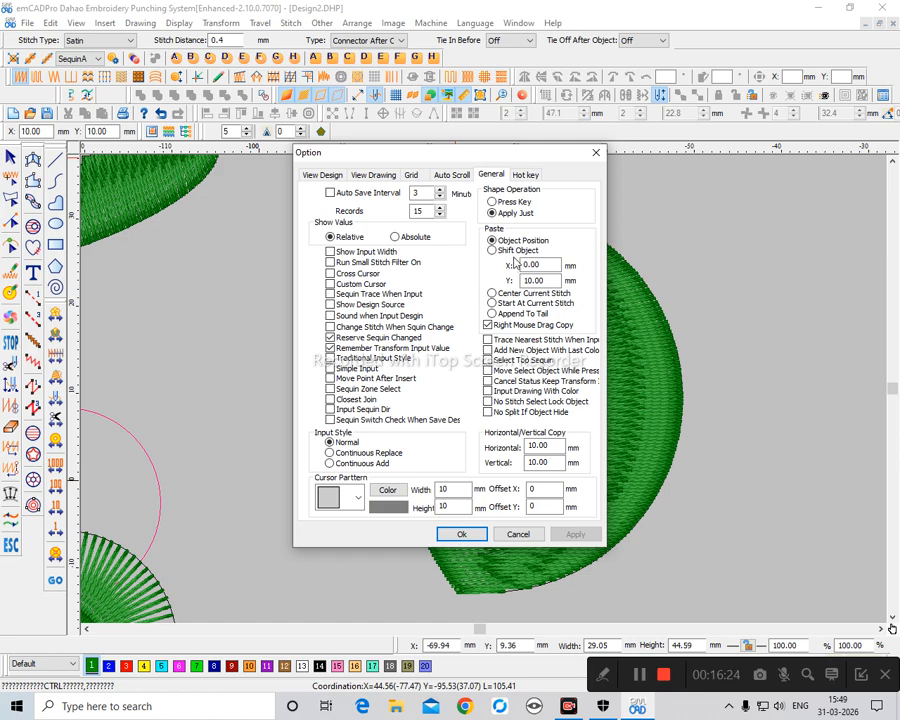
left_click(450, 176)
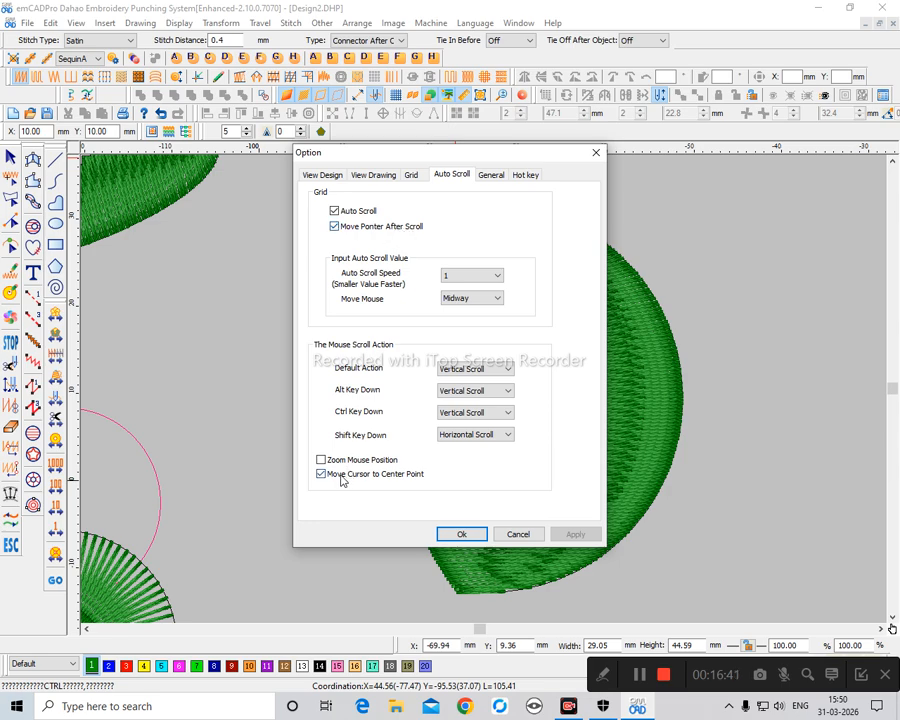
left_click(470, 538)
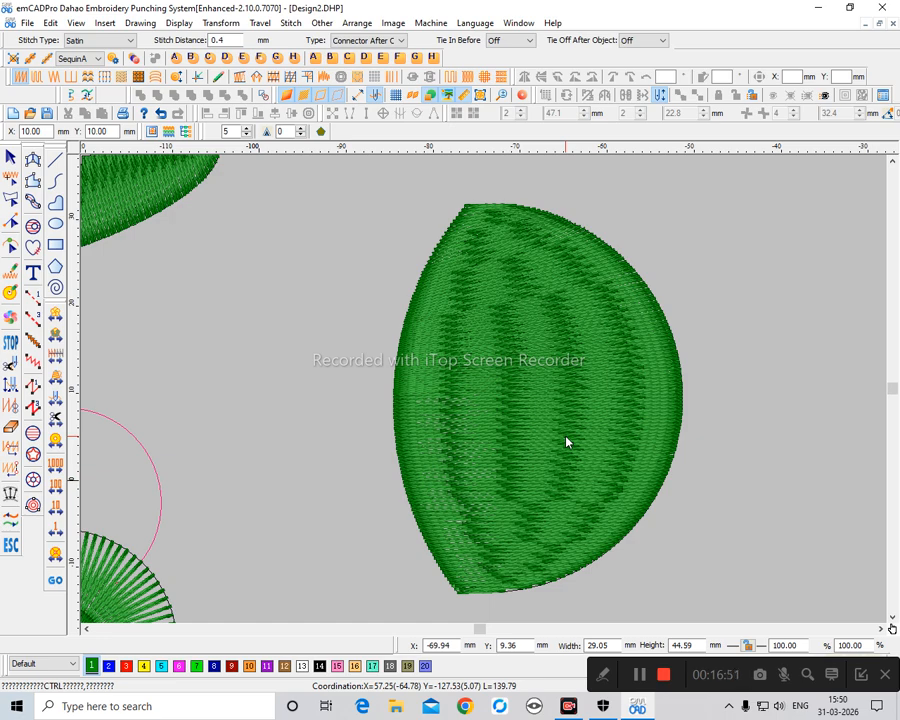
Step: Examine the widened upright leaf and its surroundings at several zoom levels, from the whole design to a closer view
scroll(566, 442, "down", 2)
scroll(564, 418, "up", 3)
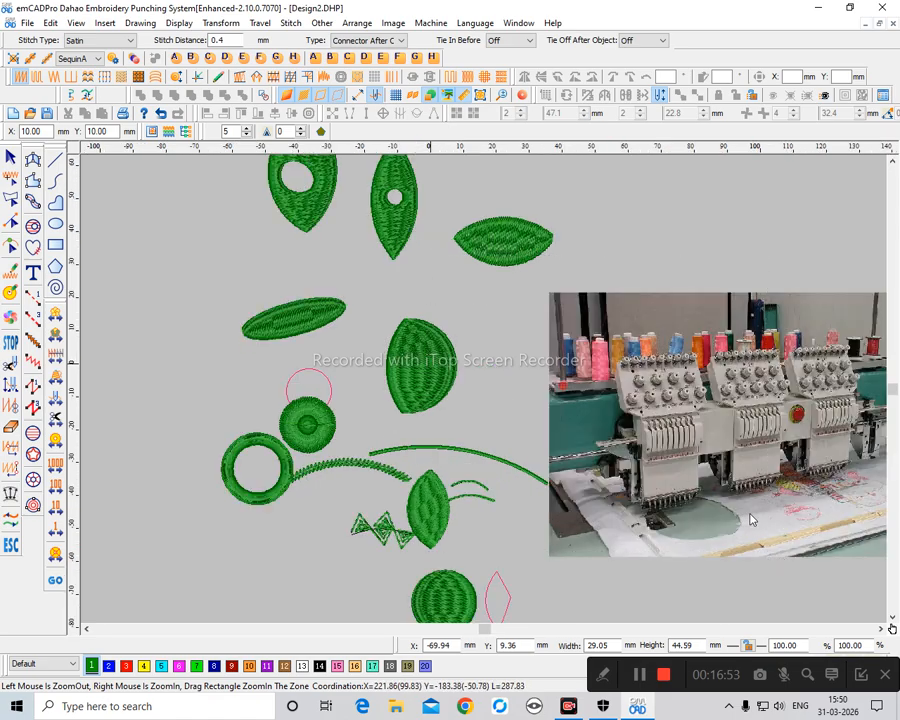
scroll(516, 420, "down", 4)
scroll(384, 279, "up", 4)
scroll(550, 430, "down", 3)
left_click_drag(492, 349, 618, 534)
scroll(586, 437, "down", 1)
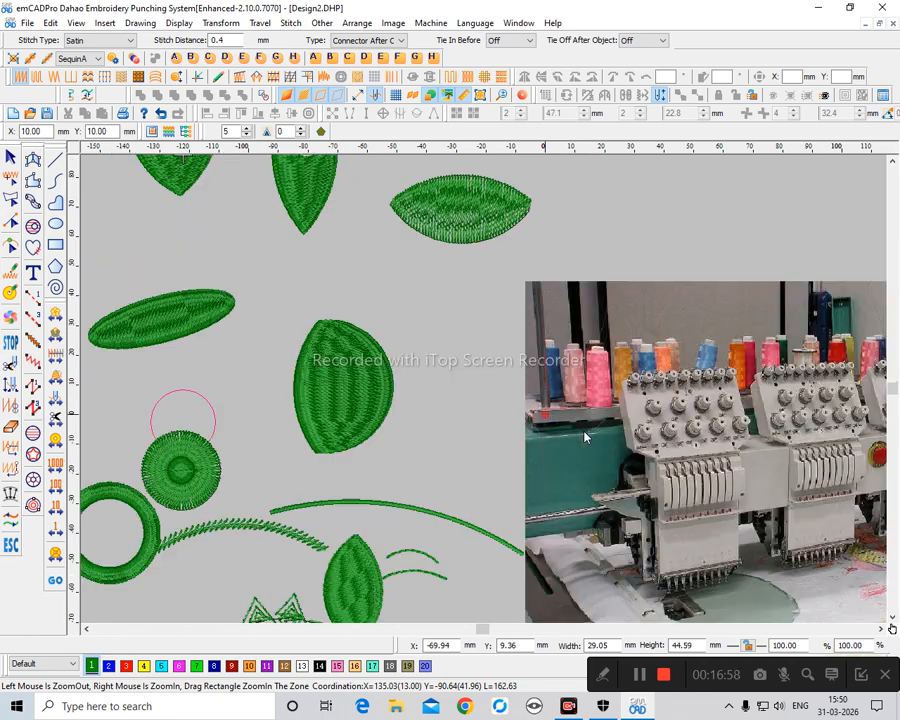
scroll(596, 474, "up", 1)
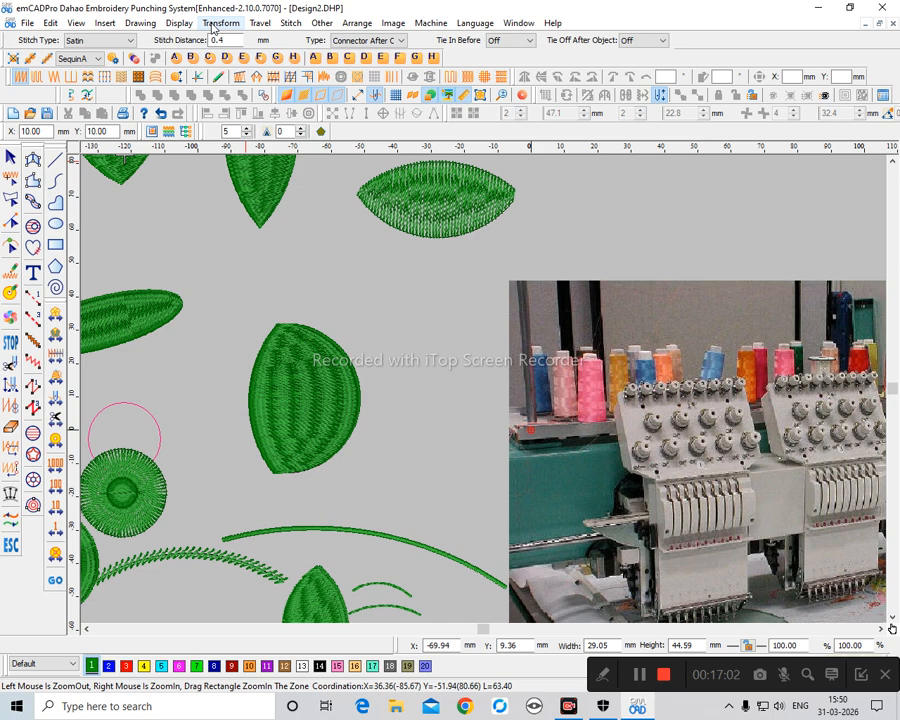
left_click(322, 24)
mouse_move(333, 36)
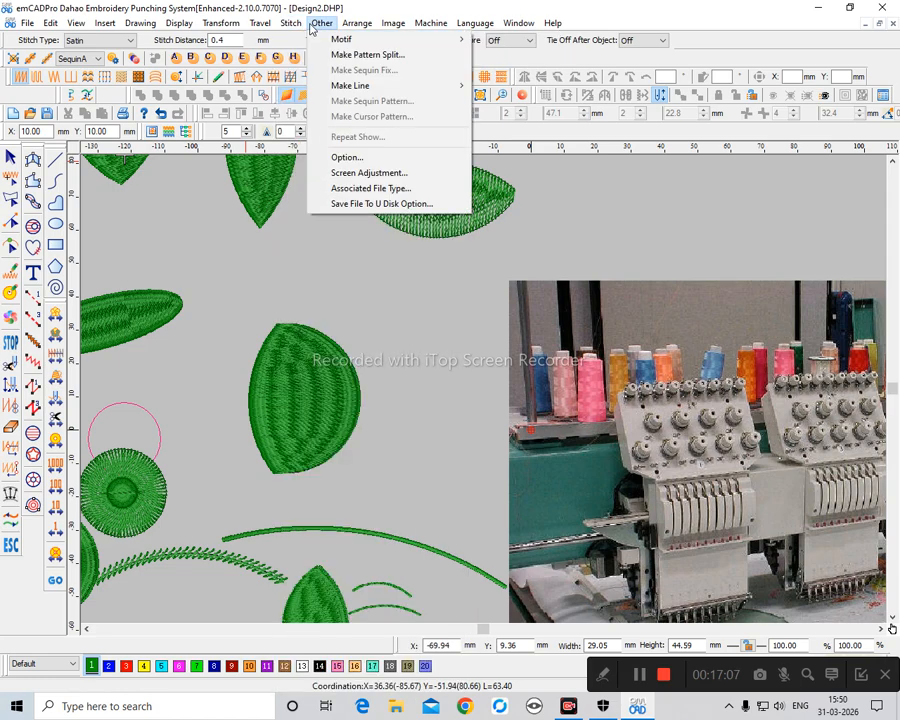
mouse_move(284, 27)
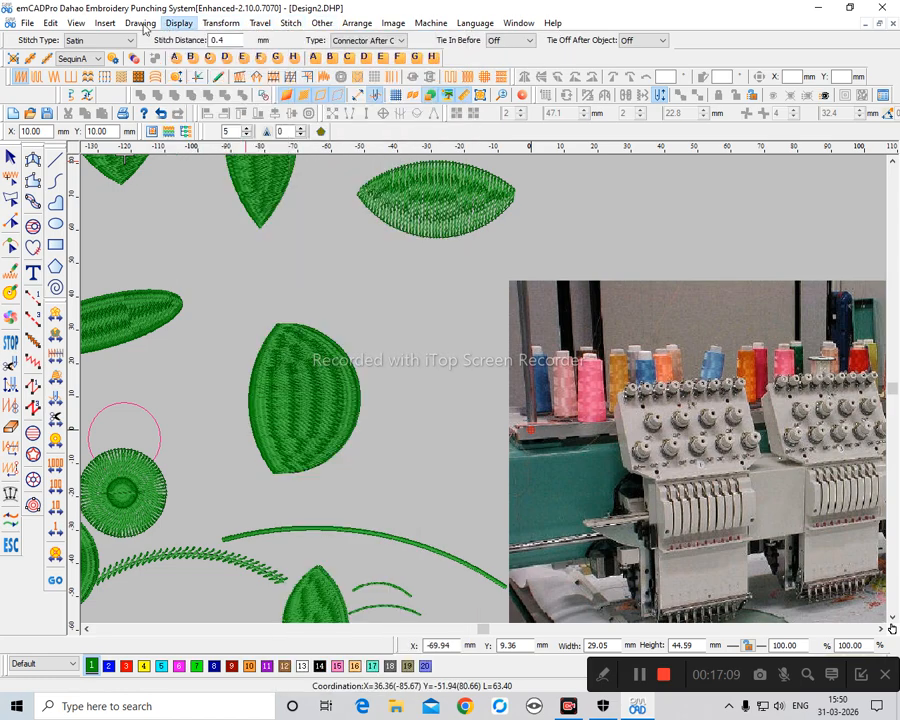
mouse_move(92, 28)
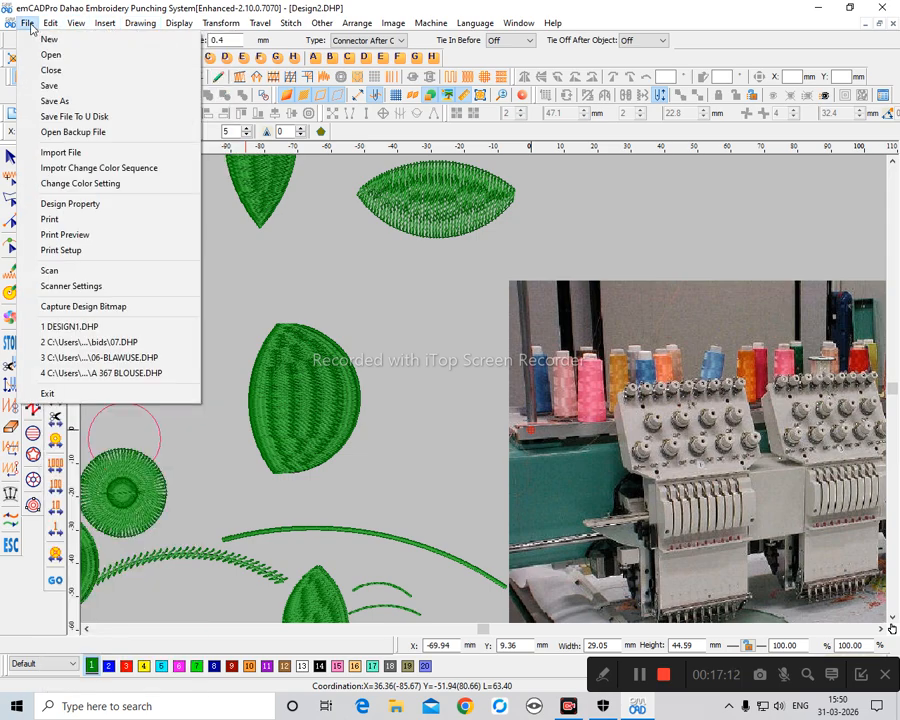
mouse_move(360, 28)
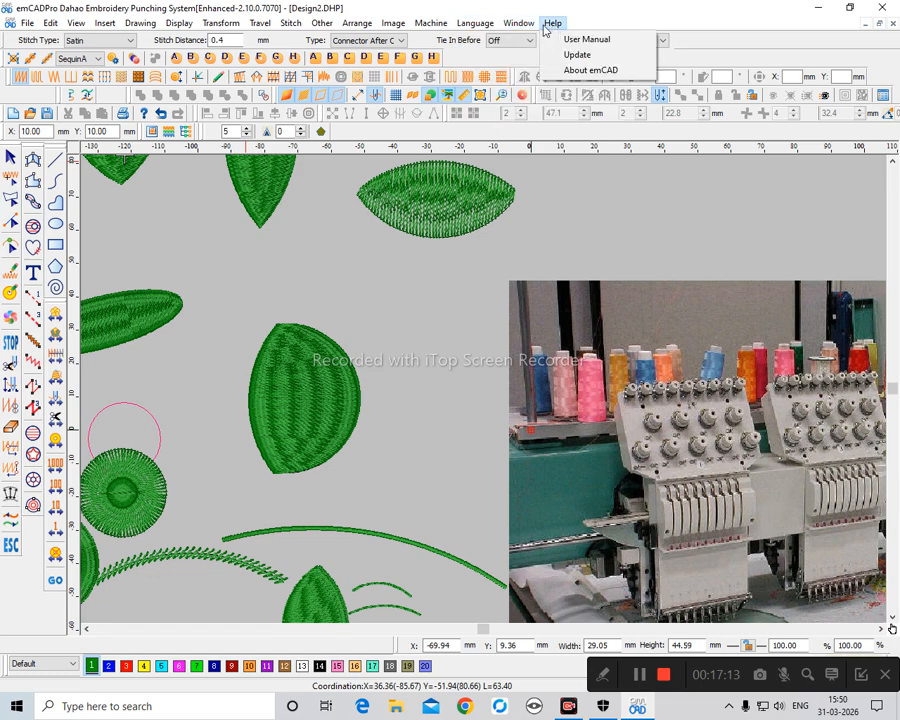
mouse_move(27, 23)
left_click(345, 275)
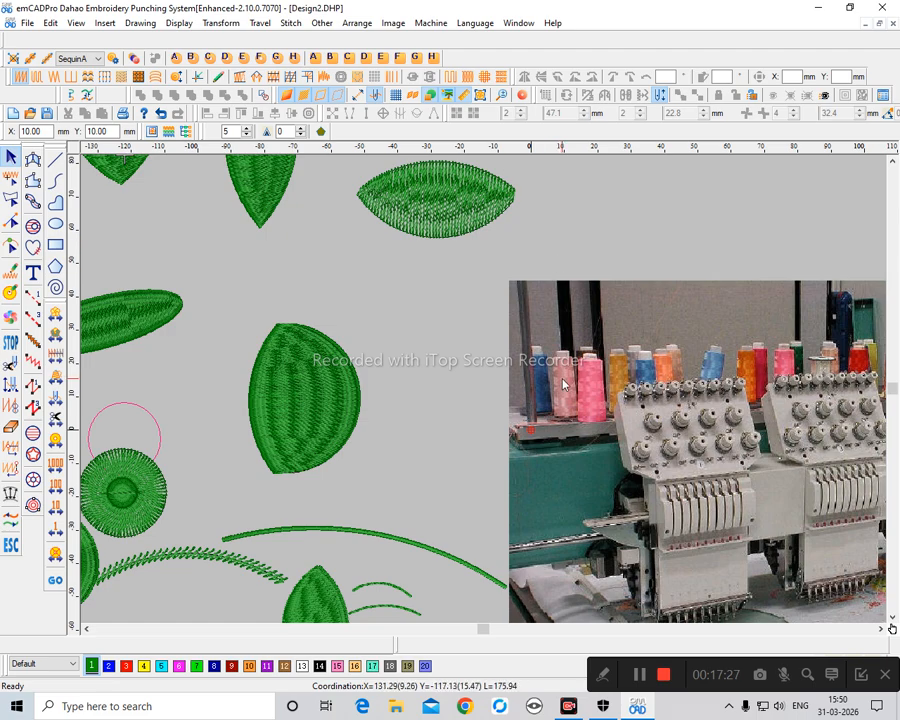
Step: Move the sparse horizontal leaf about 32 mm to the right and 78 mm up, into the empty area beside the flower
scroll(563, 380, "down", 2)
key("z")
left_click_drag(670, 333, 482, 487)
scroll(463, 326, "up", 1)
key("shift+z")
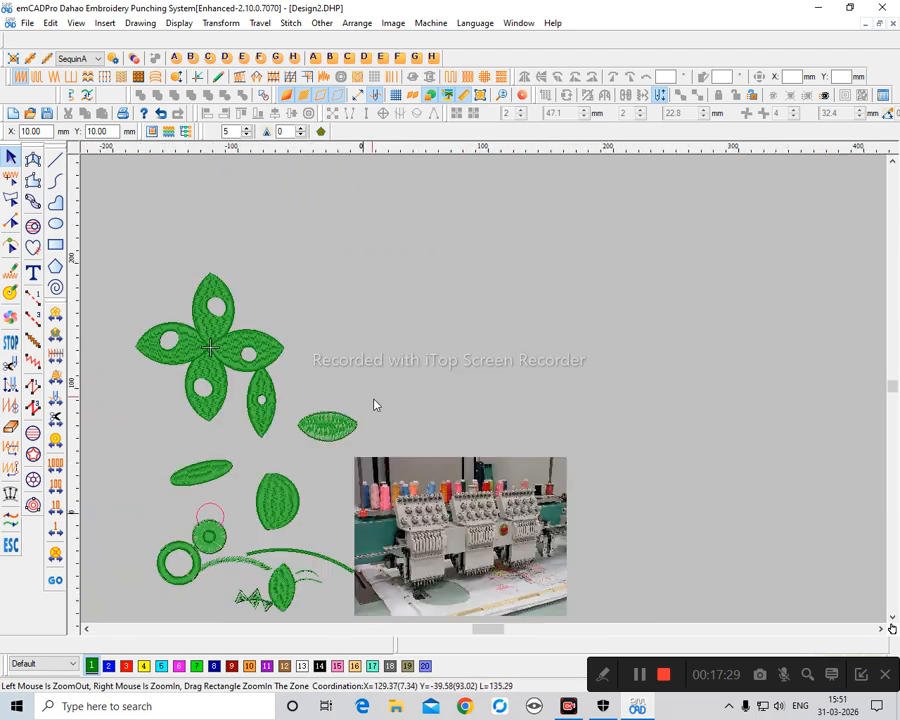
key("z")
left_click_drag(290, 350, 450, 553)
left_click(407, 353)
scroll(411, 592, "up", 1)
left_click_drag(411, 593, 502, 366)
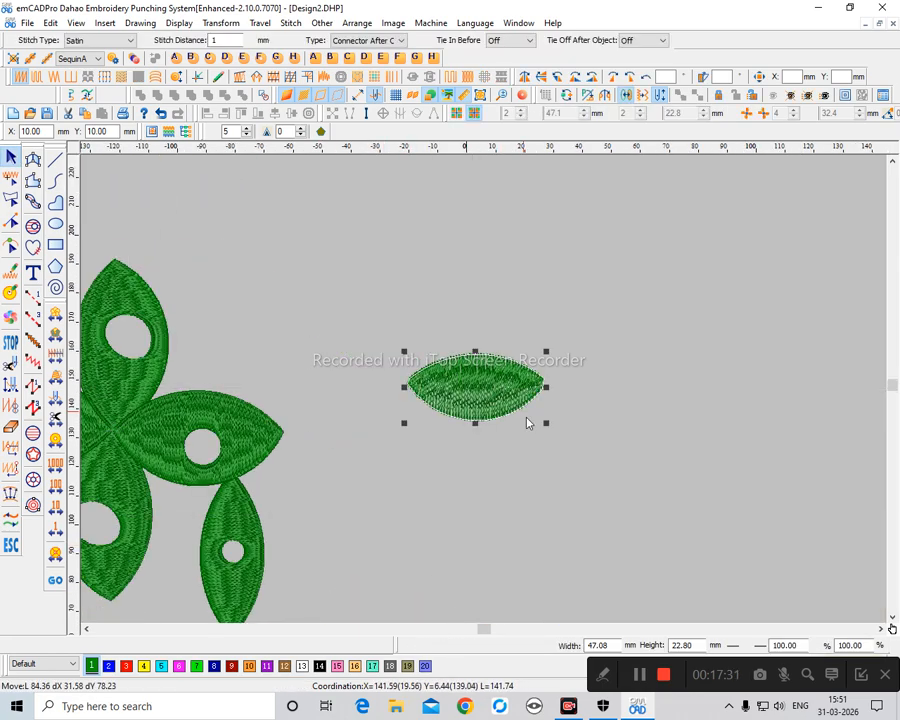
Step: Create a mirrored copy of the sparse horizontal leaf with Reserved Symmetry, using a slanted axis through two reference points at its lower right
scroll(565, 410, "up", 3)
left_click(634, 320)
scroll(566, 306, "down", 1)
scroll(460, 300, "up", 1)
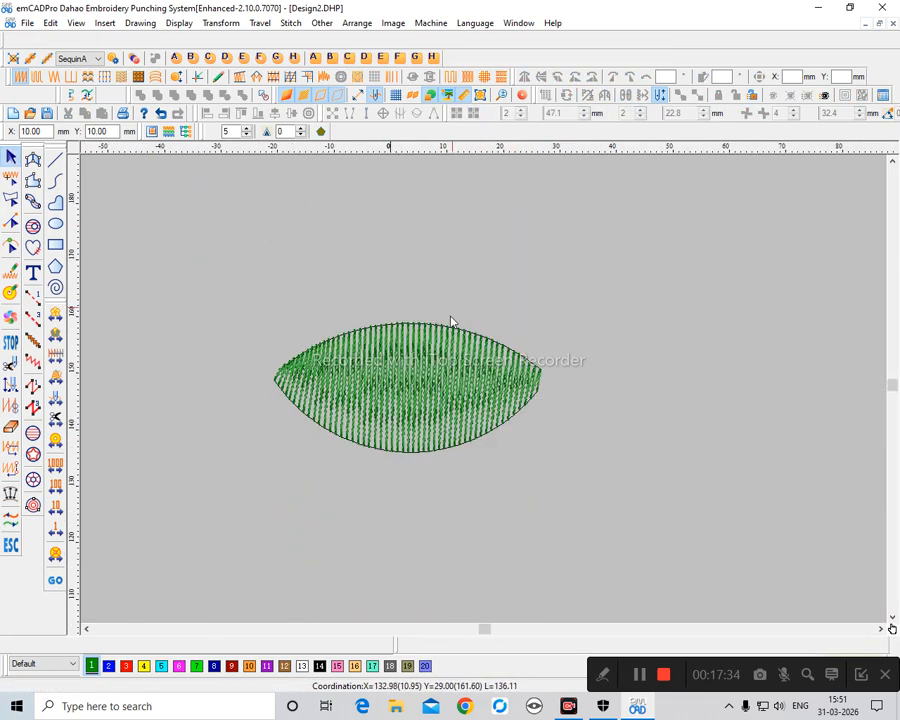
left_click(520, 396)
key("shift+z")
key("z")
left_click_drag(397, 527, 621, 298)
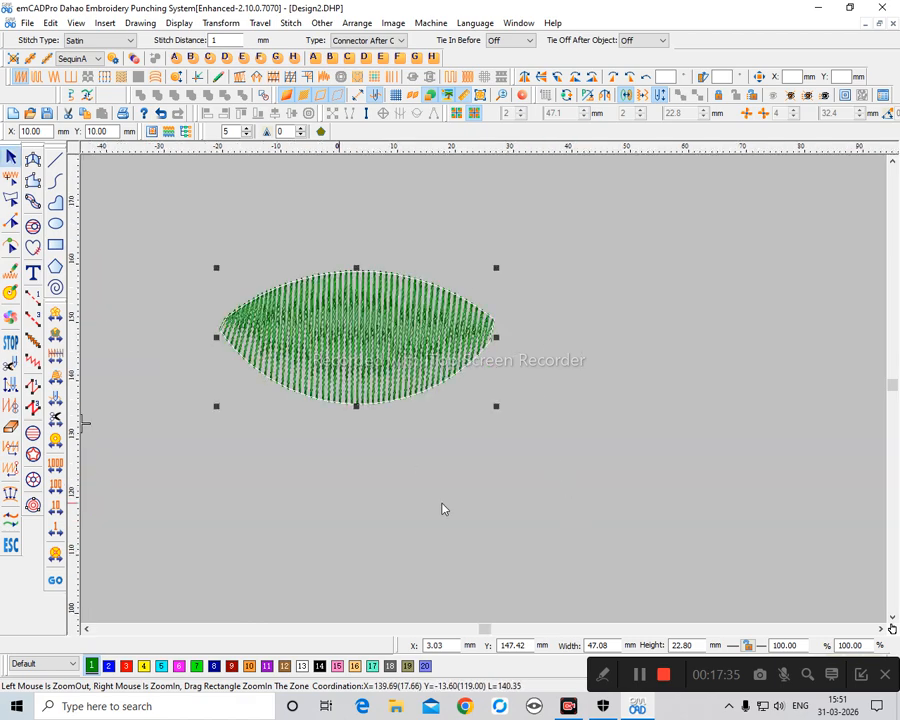
left_click(607, 100)
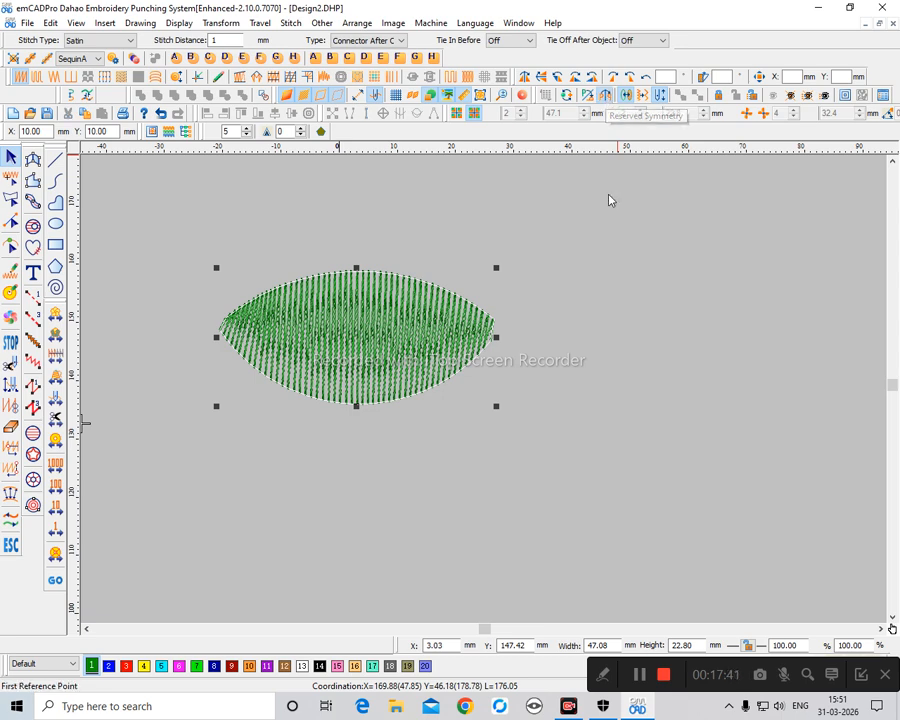
left_click(366, 526)
left_click(657, 221)
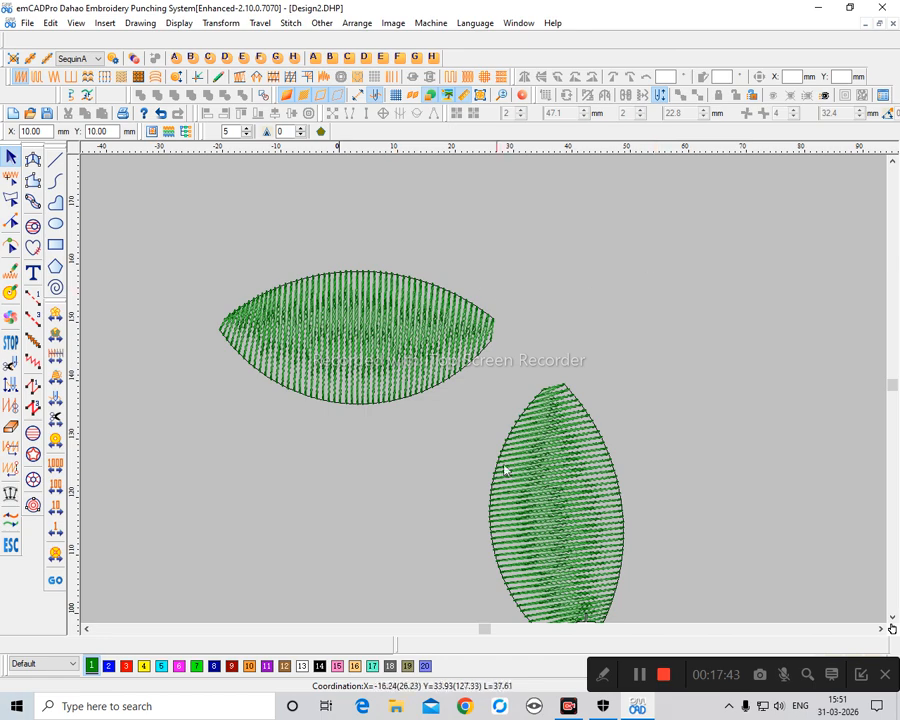
Step: Compare the stitches of the horizontal leaf and its mirrored copy at several zoom levels
scroll(579, 374, "down", 1)
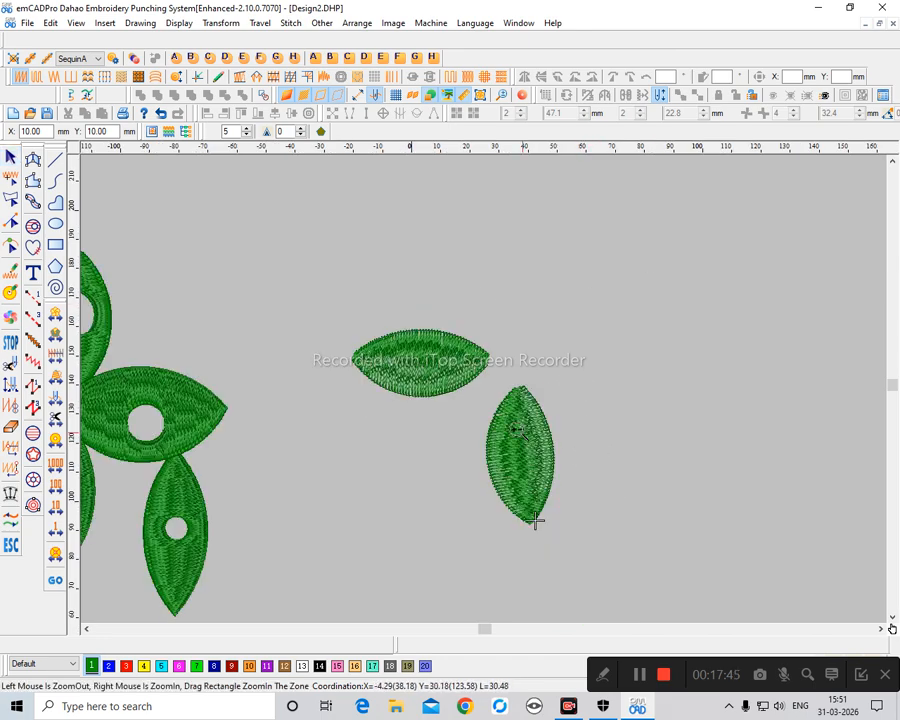
scroll(517, 430, "up", 1)
scroll(537, 464, "down", 1)
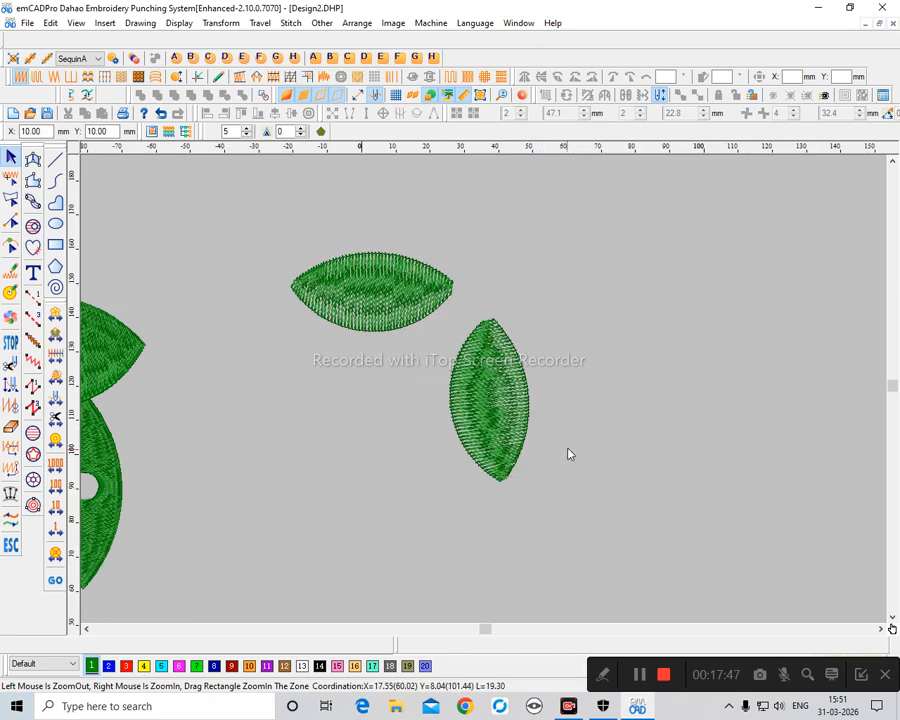
left_click(514, 397)
left_click(668, 335)
scroll(602, 342, "down", 1)
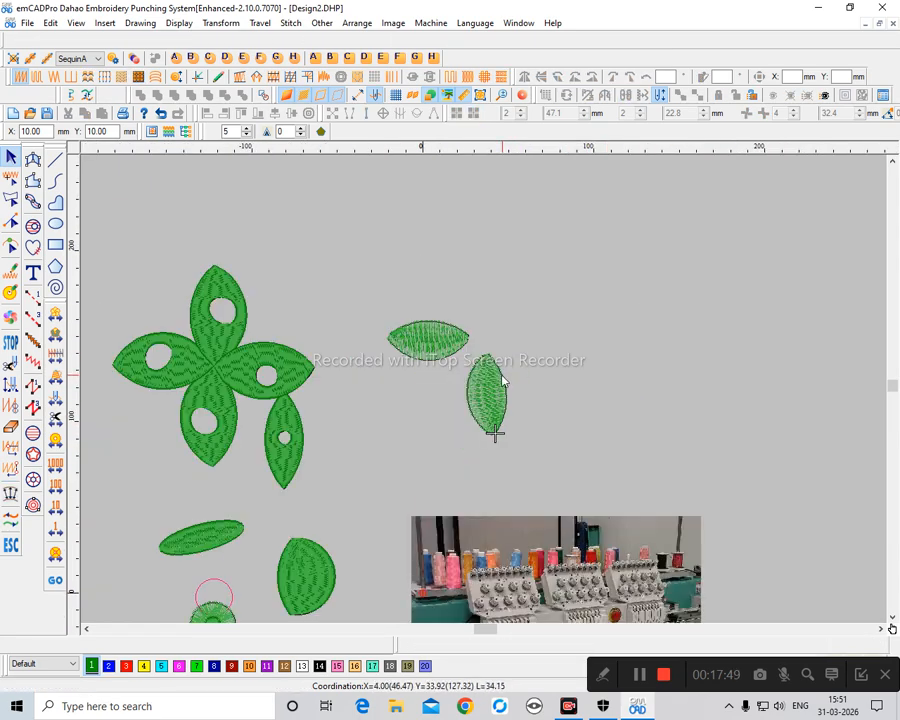
left_click(428, 340)
left_click(382, 296)
scroll(449, 372, "up", 2)
left_click(536, 456)
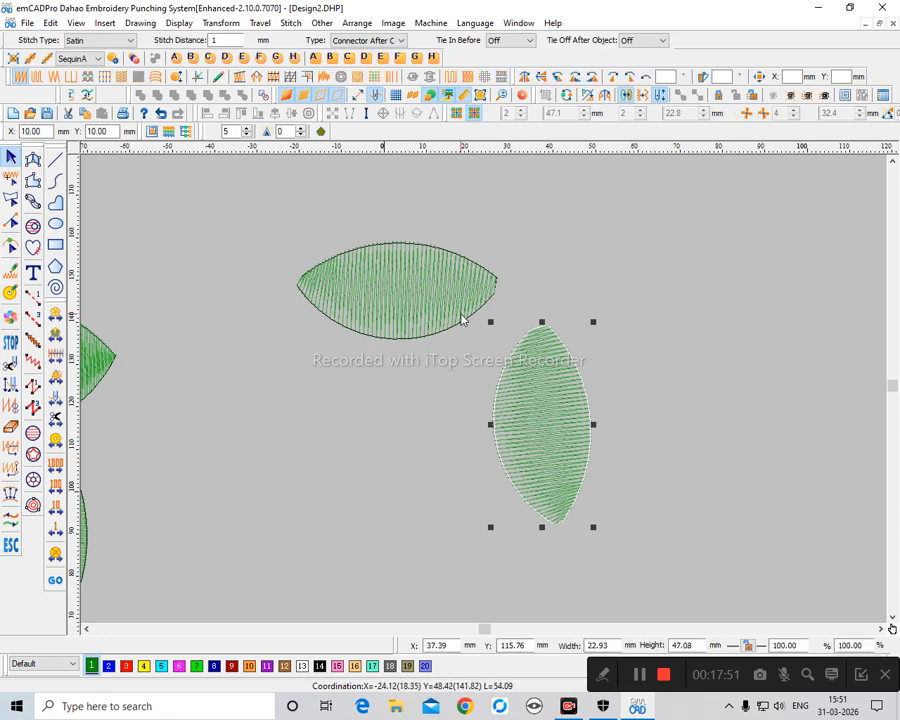
left_click(615, 436)
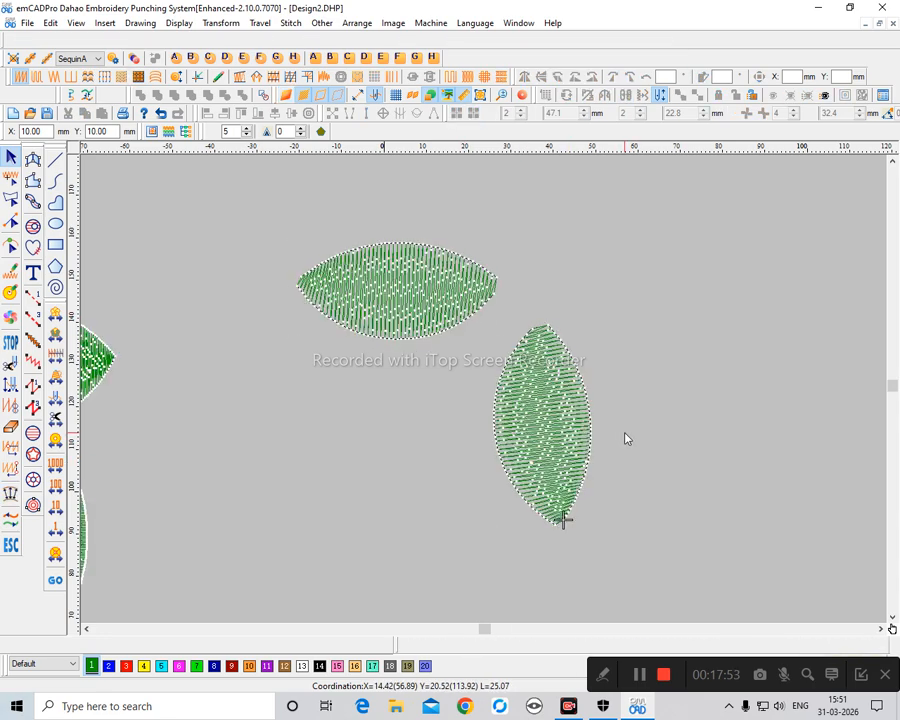
Step: Examine the flower's holed petals and the shapes between the flower and the machine image at different zoom levels
scroll(625, 436, "down", 2)
key("z")
left_click_drag(446, 539, 281, 340)
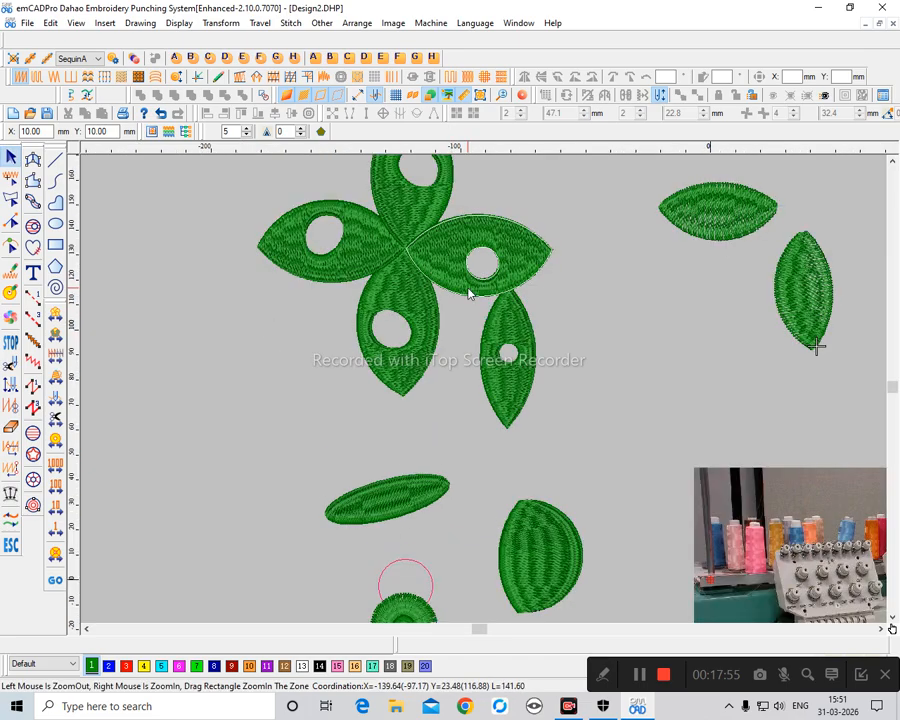
left_click(469, 293)
scroll(560, 375, "down", 1)
key("z")
left_click_drag(440, 240, 712, 524)
scroll(589, 449, "down", 2)
scroll(588, 450, "up", 1)
key("z")
left_click_drag(288, 346, 667, 548)
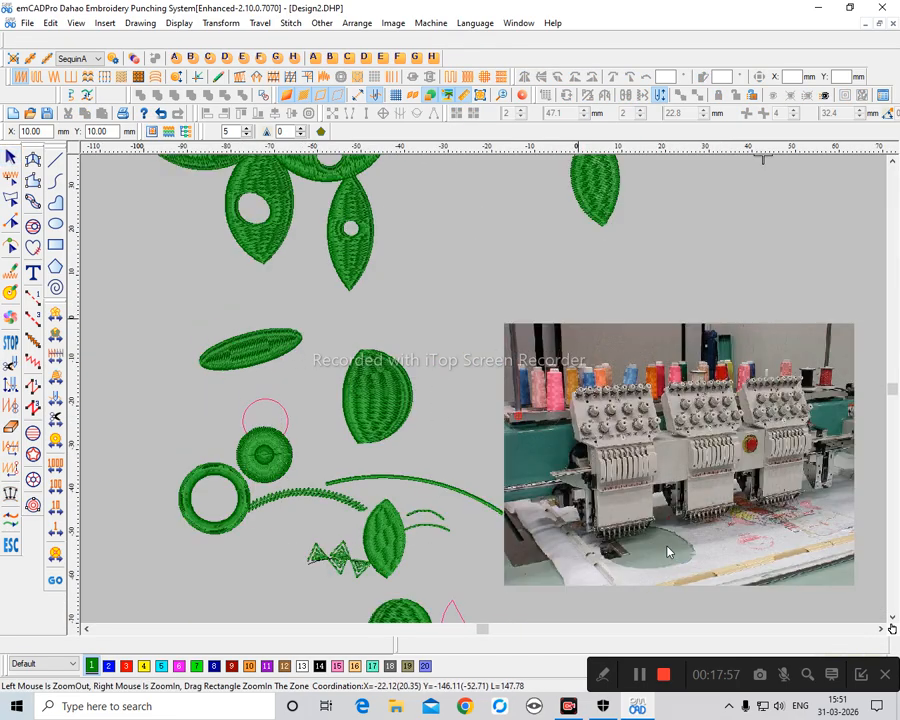
Step: Examine the lower satin leaf with 34° stitches and the curved stitch lines around it up close
scroll(426, 435, "down", 2)
key("z")
left_click_drag(342, 356, 558, 540)
left_click(456, 382)
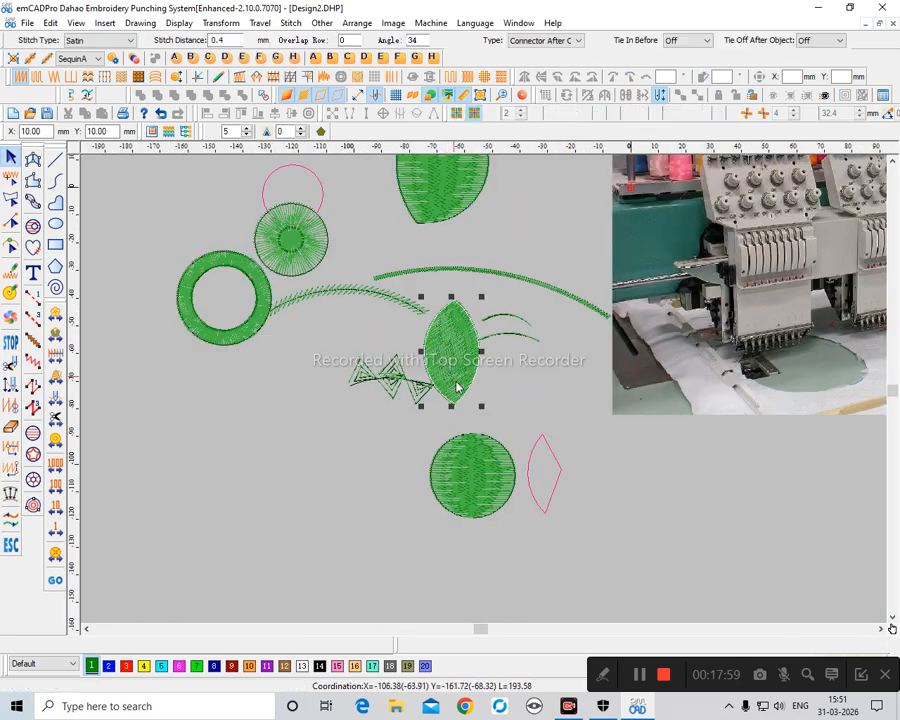
key("z")
left_click_drag(418, 252, 682, 470)
scroll(640, 484, "down", 1)
left_click(631, 489)
key("z")
left_click_drag(262, 245, 570, 436)
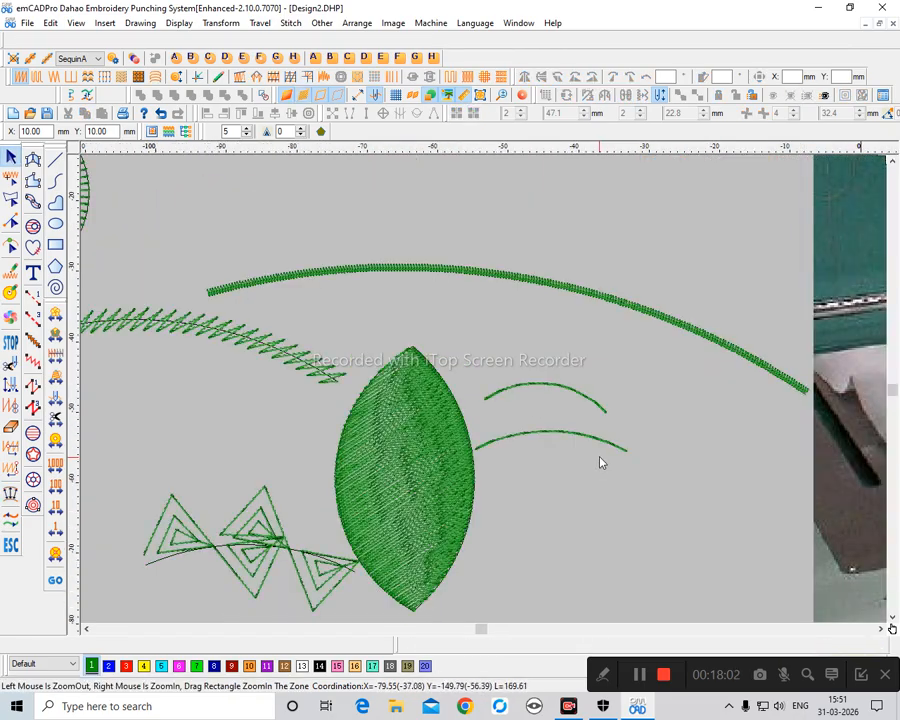
Step: Try to move the flower's right petal up and to the right, and undo the move
scroll(600, 462, "down", 2)
key("z")
left_click_drag(360, 253, 546, 384)
left_click(458, 342)
left_click_drag(458, 342, 599, 301)
key("ctrl+z")
Step: Try to move the holed leaf below the flower and the horizontal leaf to new places, and undo the moves and the mirrored copy
scroll(546, 446, "down", 1)
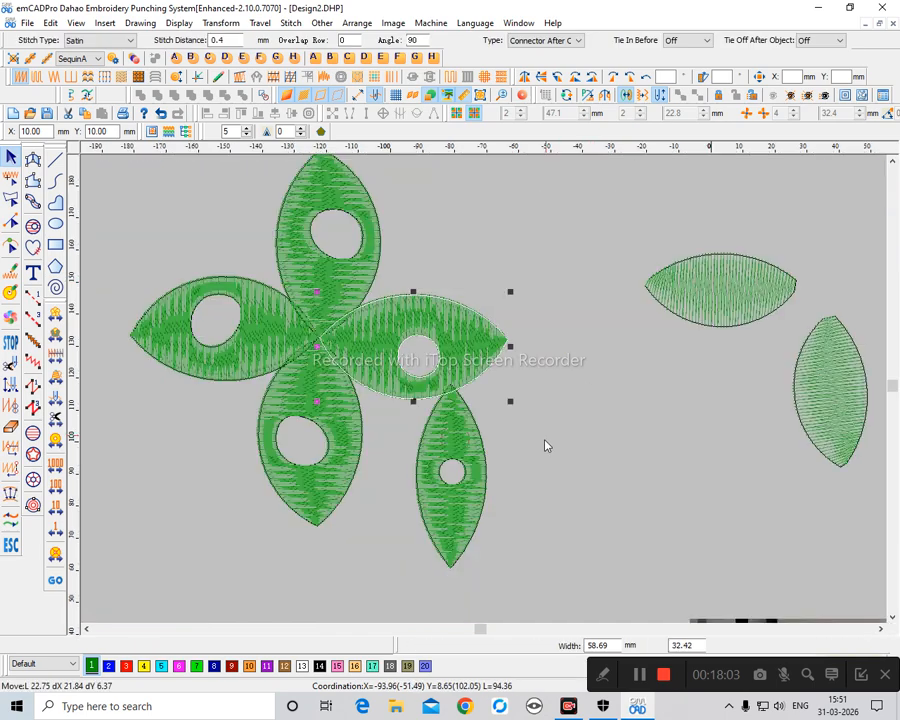
left_click(546, 442)
left_click(466, 502)
key("ctrl+z")
left_click_drag(462, 501, 538, 422)
key("ctrl+z")
left_click_drag(709, 322, 445, 380)
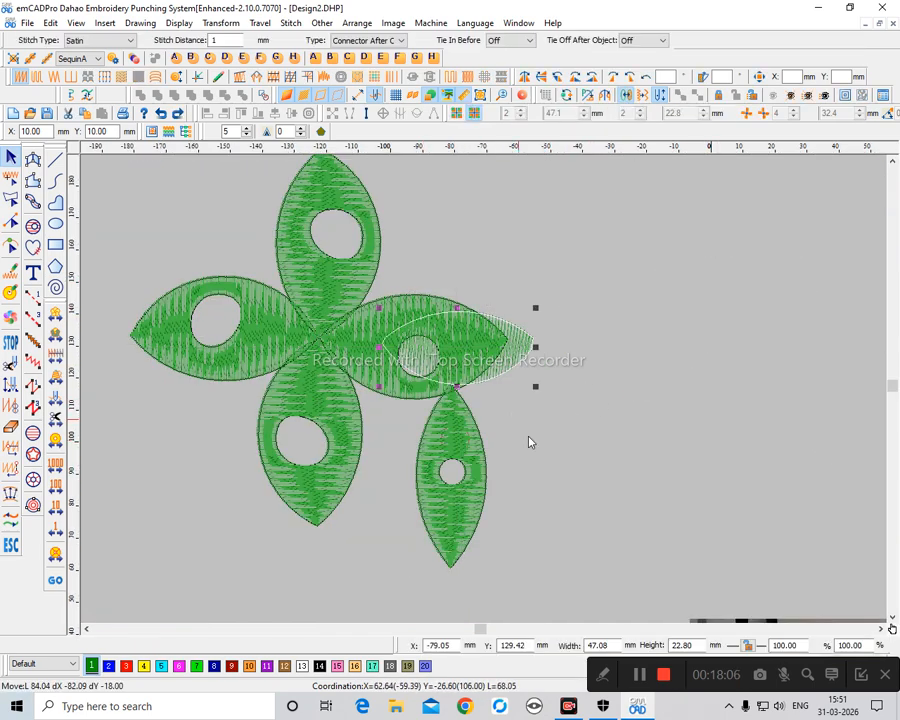
key("ctrl+z")
Step: Survey the whole design by zooming out, and inspect the flower and the separate horizontal leaf closer
scroll(515, 422, "down", 1)
key("z")
left_click_drag(318, 246, 642, 536)
scroll(578, 523, "down", 2)
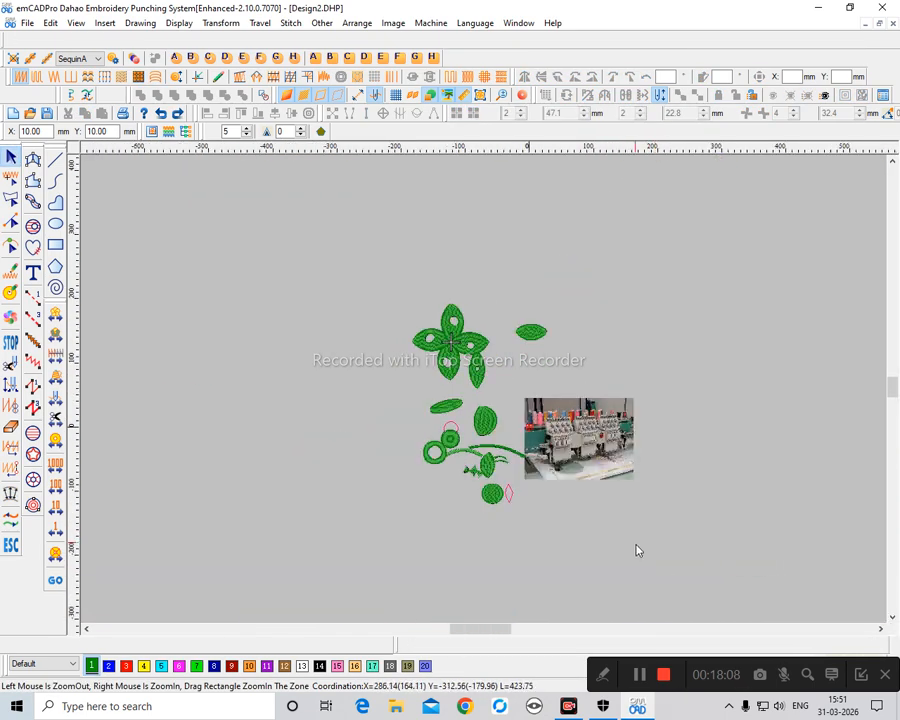
key("z")
left_click_drag(504, 337, 640, 497)
scroll(543, 463, "down", 2)
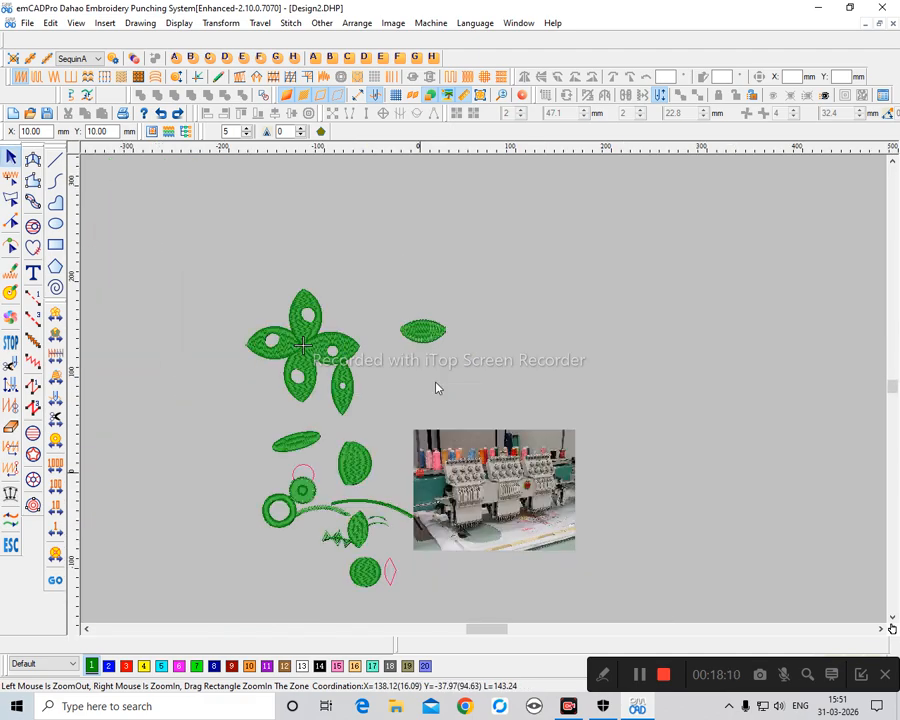
key("z")
left_click_drag(310, 346, 466, 436)
scroll(562, 423, "down", 1)
key("z")
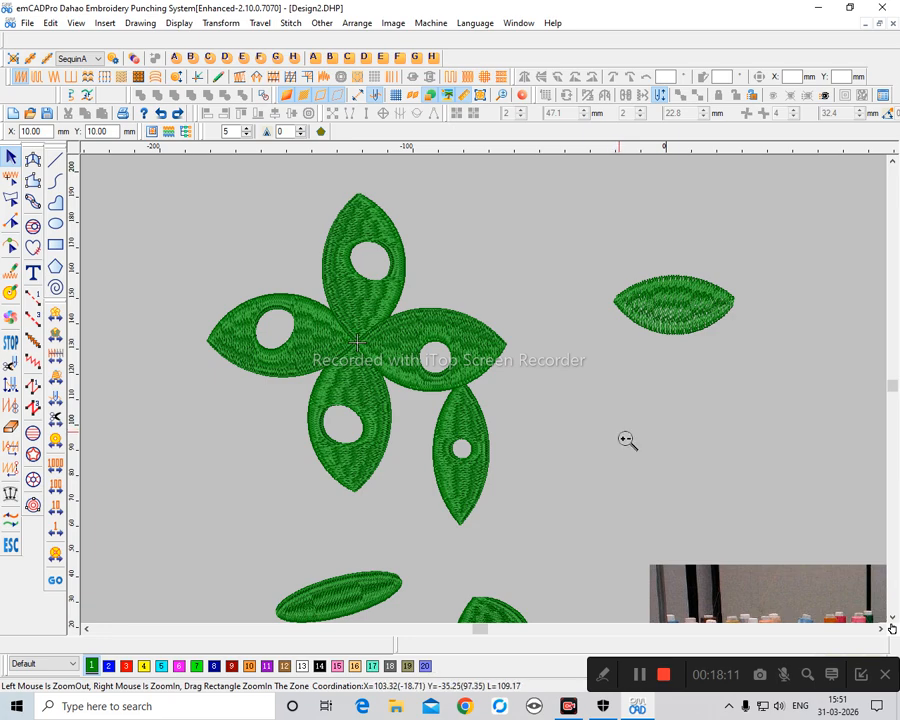
Step: Examine the machine image's thread spools and the holed leaf below the flower's right petal up close
left_click_drag(495, 350, 623, 512)
scroll(619, 446, "down", 2)
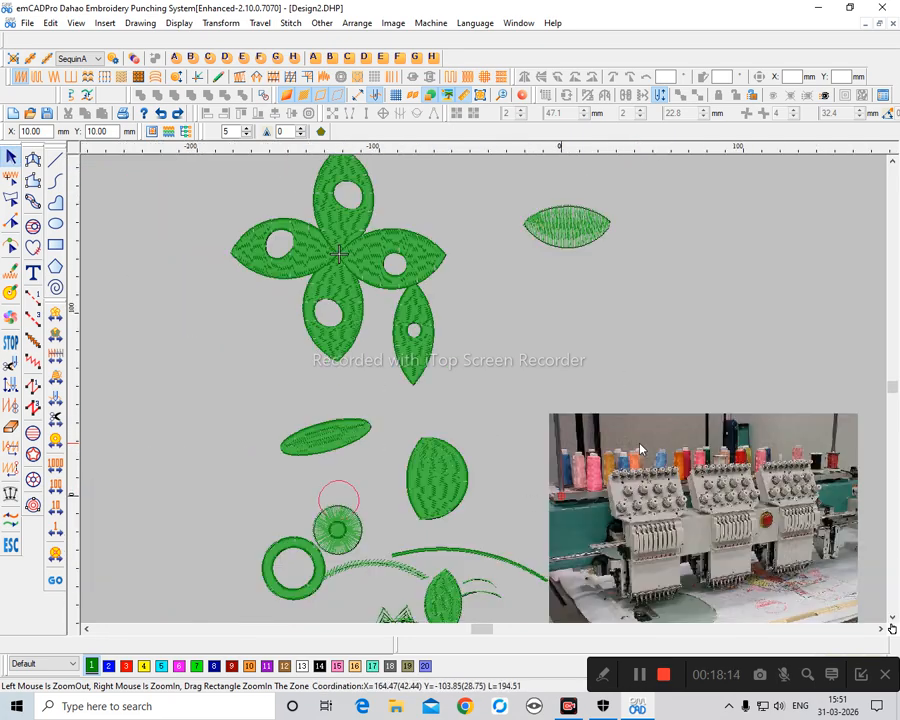
scroll(660, 497, "up", 1)
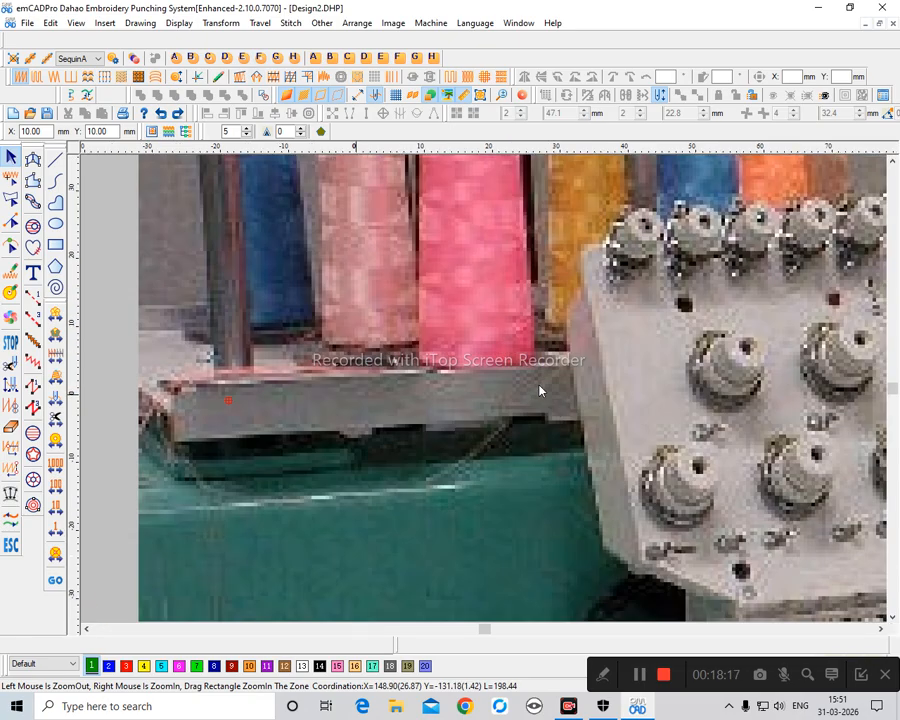
scroll(539, 390, "down", 2)
left_click_drag(278, 256, 573, 435)
scroll(573, 433, "down", 1)
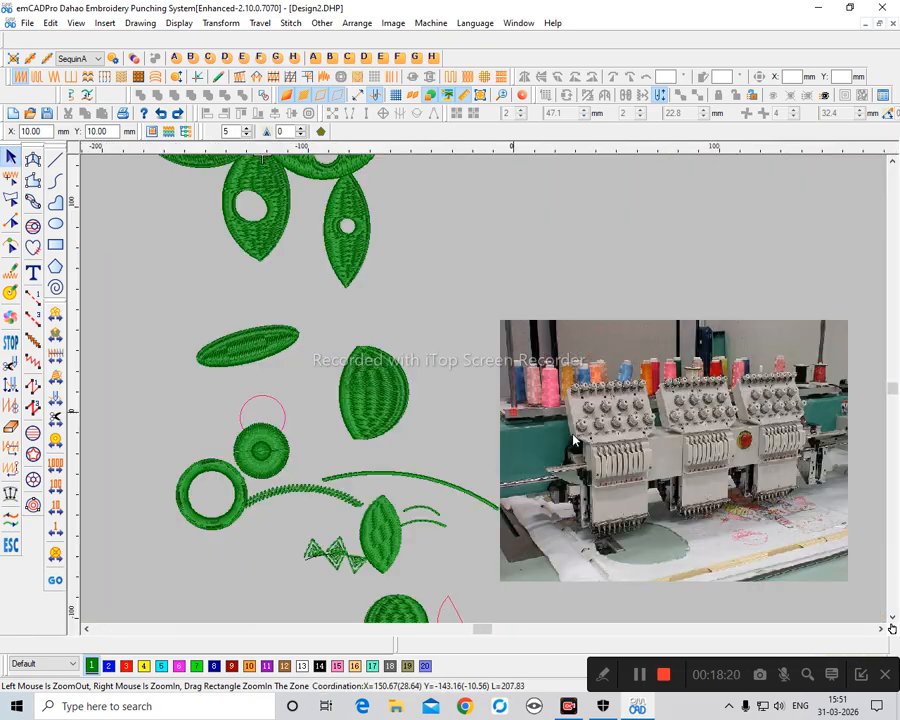
scroll(536, 250, "up", 1)
left_click_drag(281, 273, 529, 458)
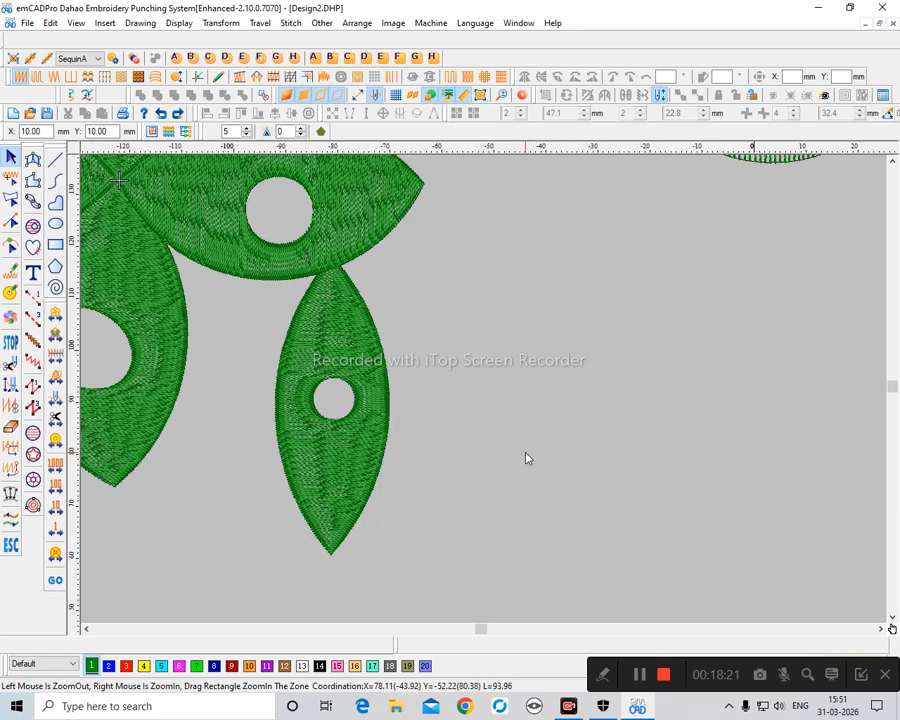